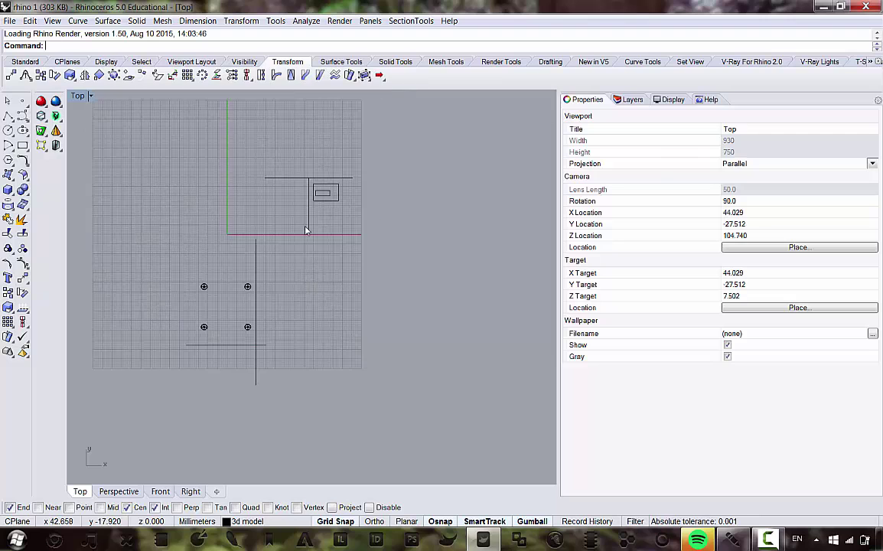
- Delete the four leftover curves lying above the X axis and beside the Y axis in the Top view
scroll(275, 203, up, 3)
drag(199, 124, 473, 311)
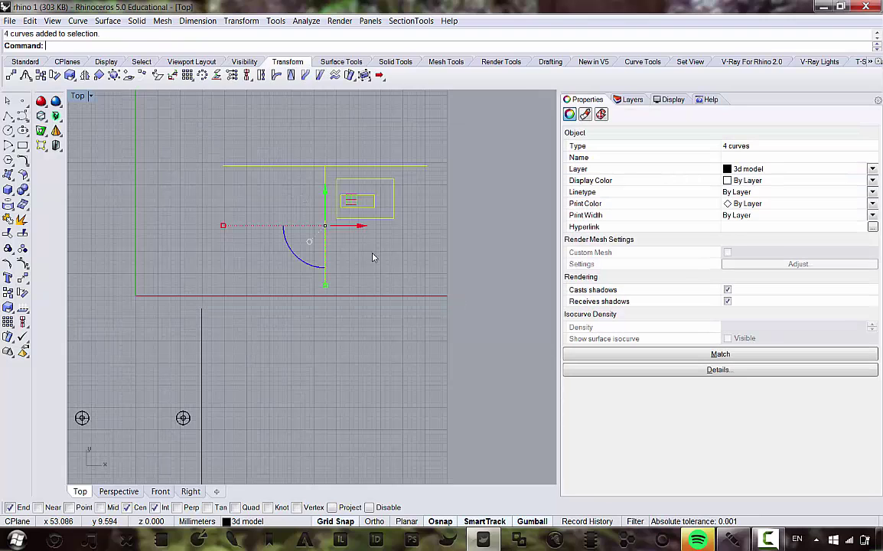
key(Delete)
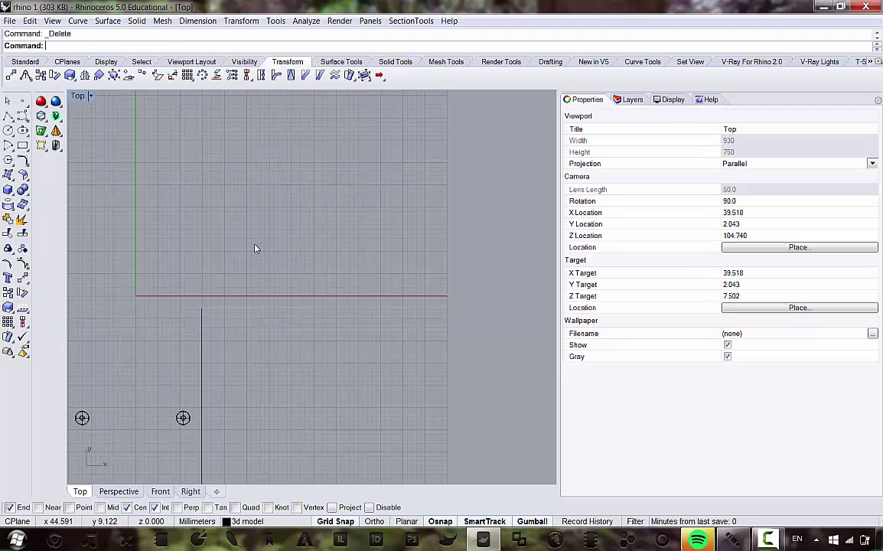
- Maximize the Perspective viewport and examine the upright house elevations and the four foundation columns from several angles
double_click(77, 97)
double_click(337, 96)
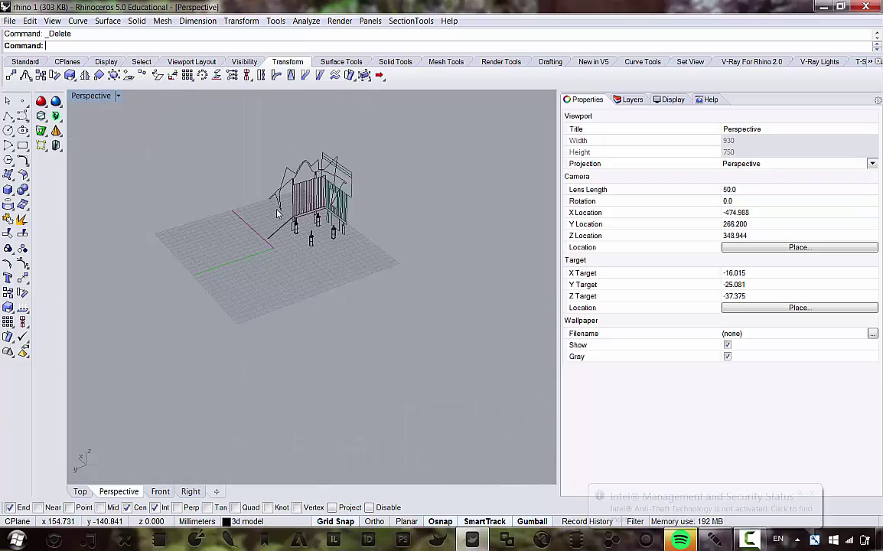
scroll(449, 199, up, 3)
right_drag(450, 198, 291, 136)
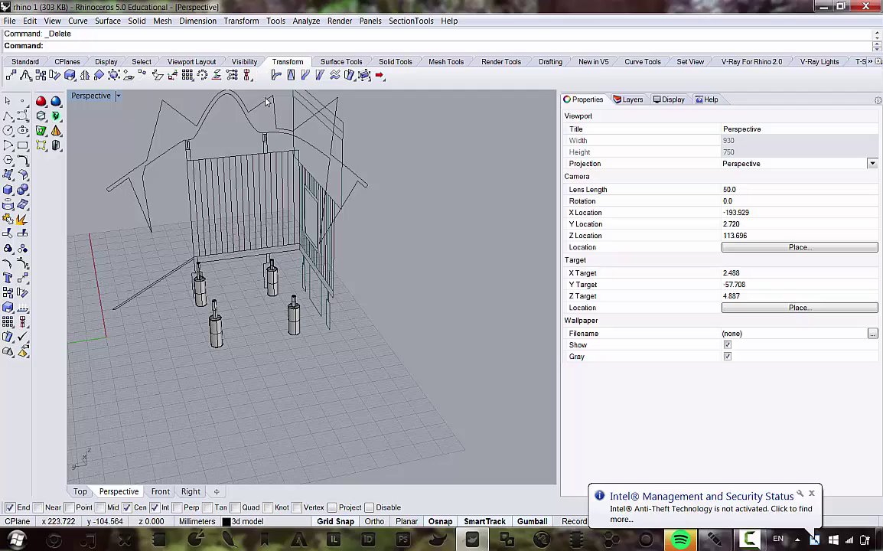
scroll(290, 133, down, 5)
scroll(335, 183, up, 8)
right_drag(276, 191, 283, 306)
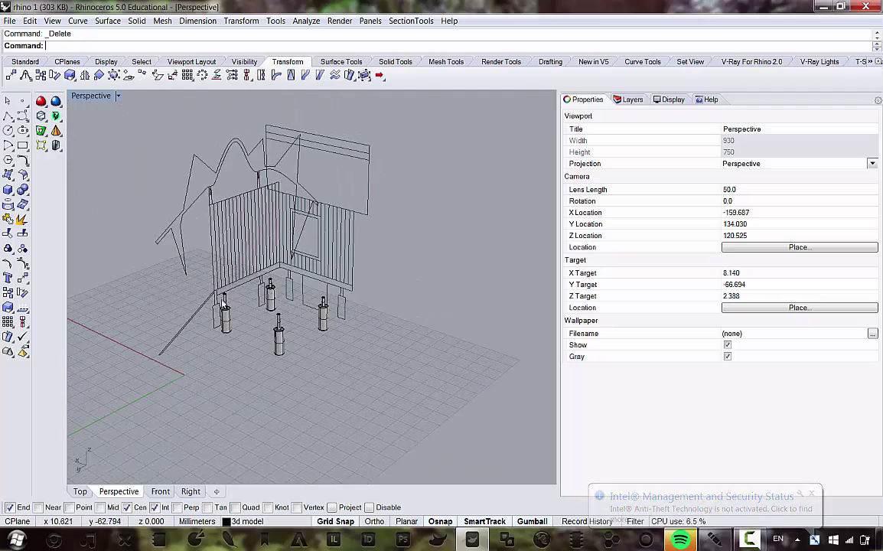
scroll(283, 306, up, 4)
right_drag(399, 311, 339, 309)
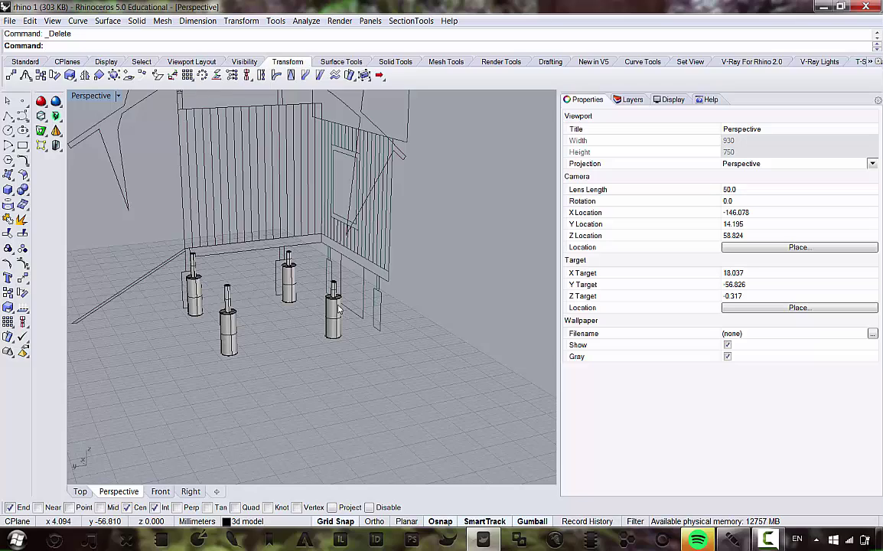
scroll(302, 256, down, 6)
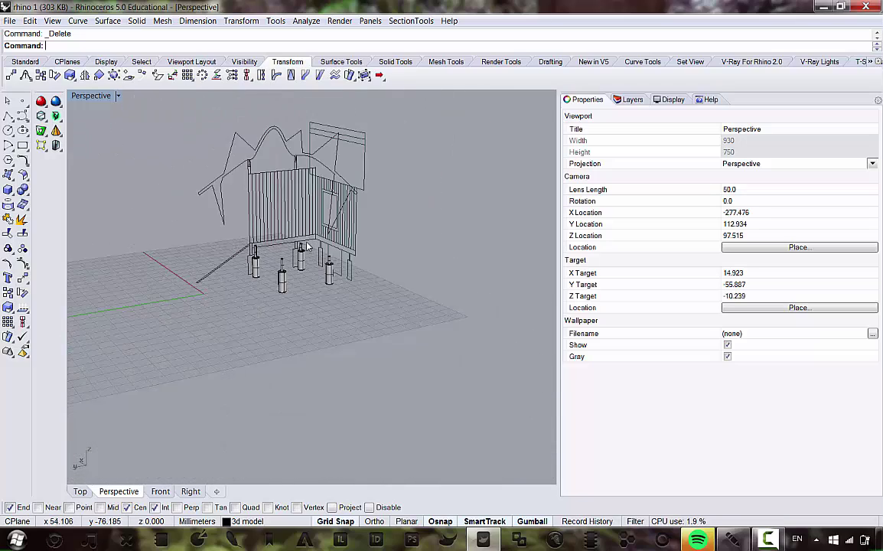
scroll(307, 246, up, 6)
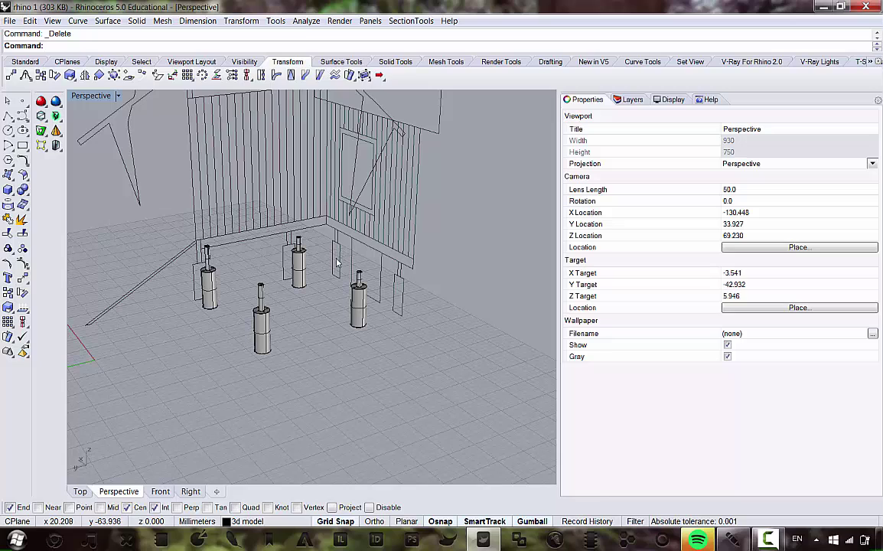
right_drag(323, 276, 289, 229)
scroll(365, 266, down, 6)
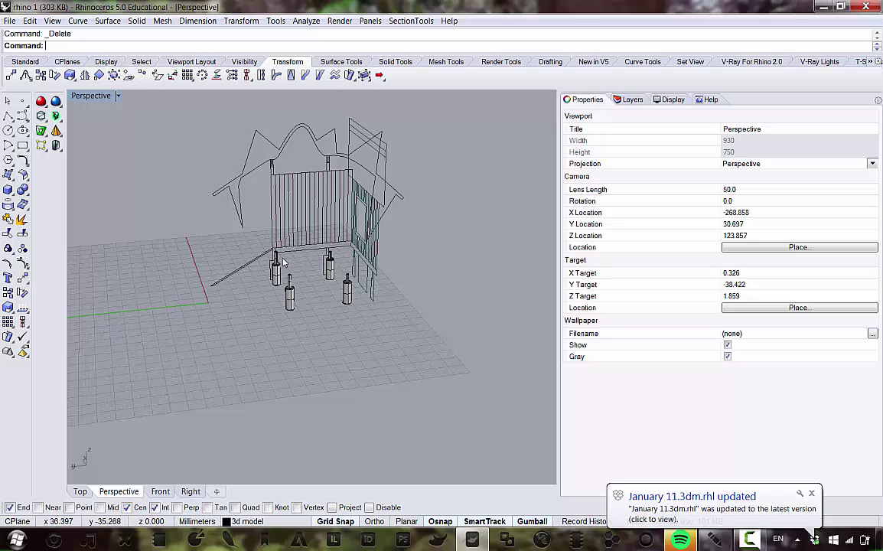
- Examine how the four columns line up with the wall elevations and the sloping outline, dismissing the notification pop-up
right_drag(283, 259, 358, 296)
scroll(305, 244, up, 6)
click(810, 494)
scroll(357, 338, up, 4)
scroll(359, 299, down, 5)
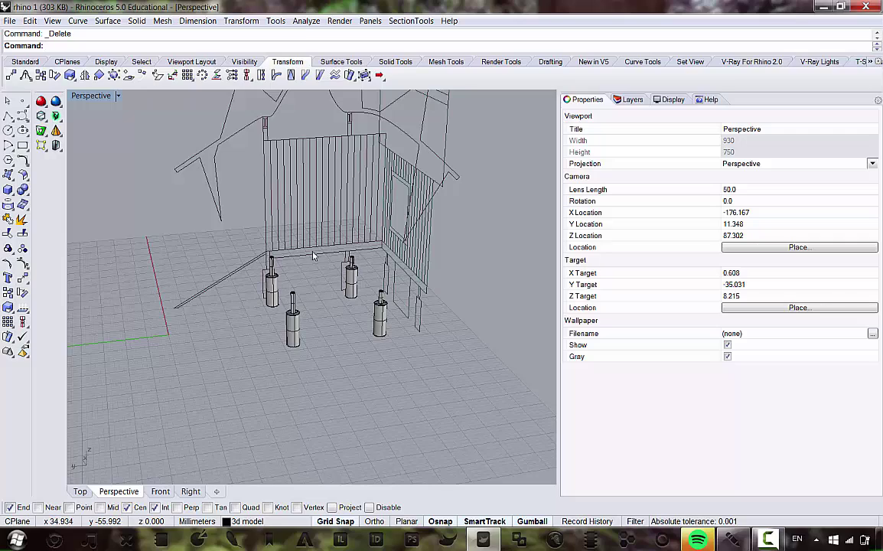
right_drag(312, 256, 297, 221)
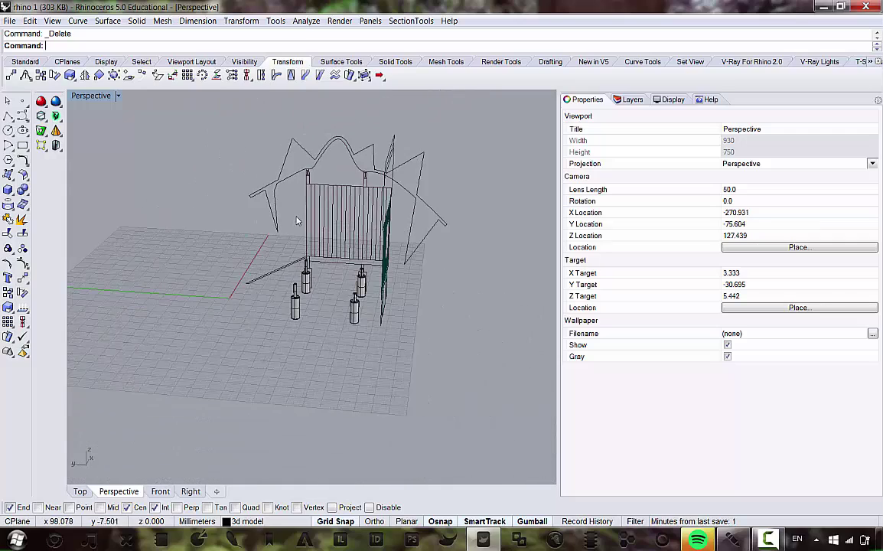
scroll(256, 252, up, 3)
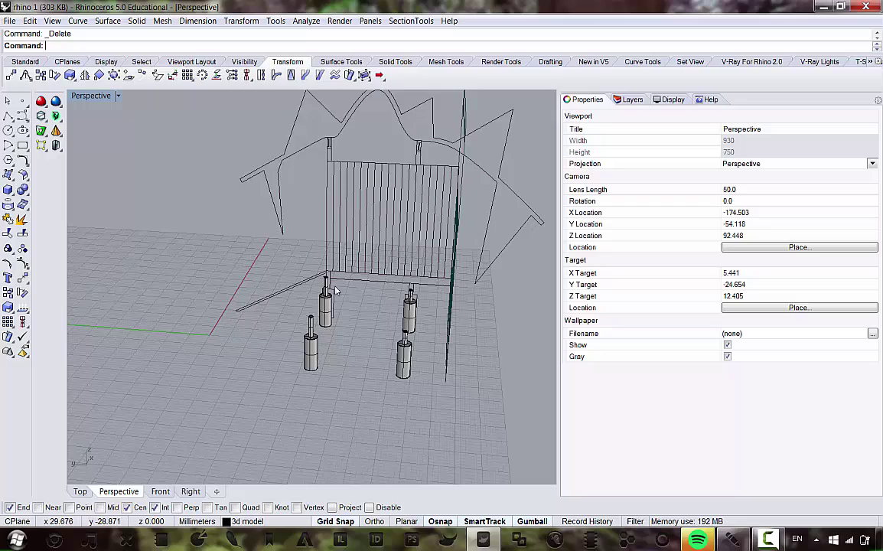
right_drag(335, 291, 409, 277)
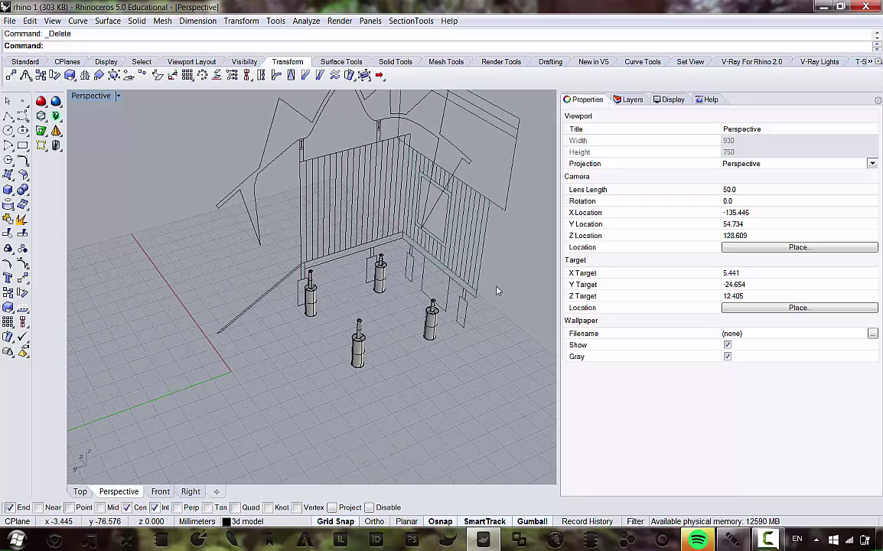
mouse_move(497, 290)
right_down()
mouse_move(459, 287)
mouse_move(485, 288)
right_up()
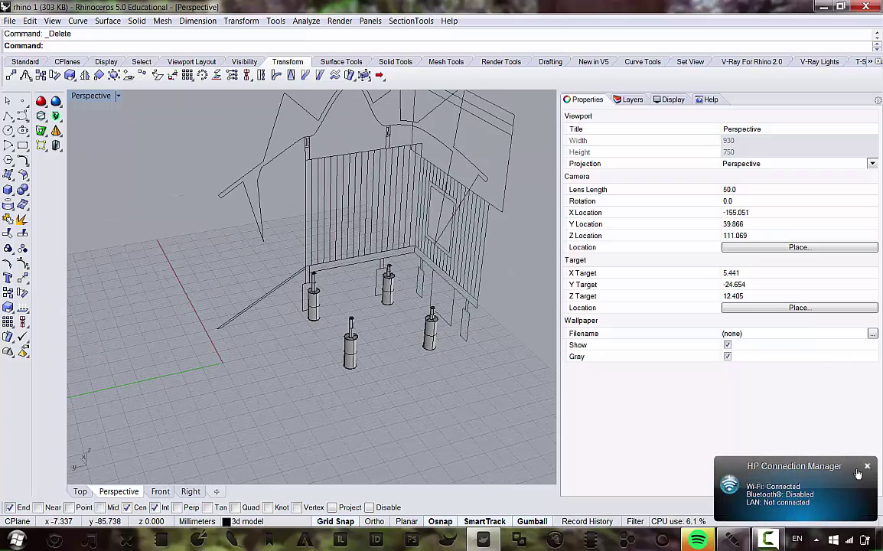
right_drag(327, 269, 461, 308)
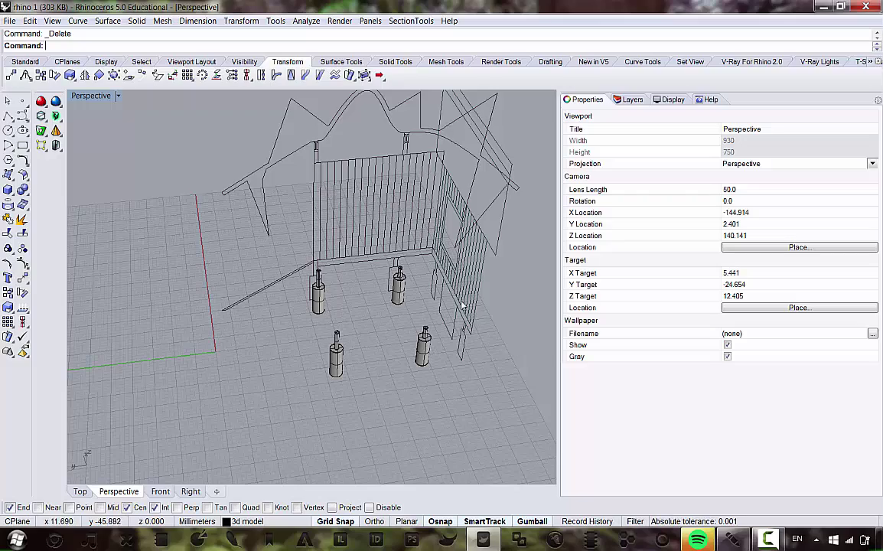
right_drag(387, 302, 313, 342)
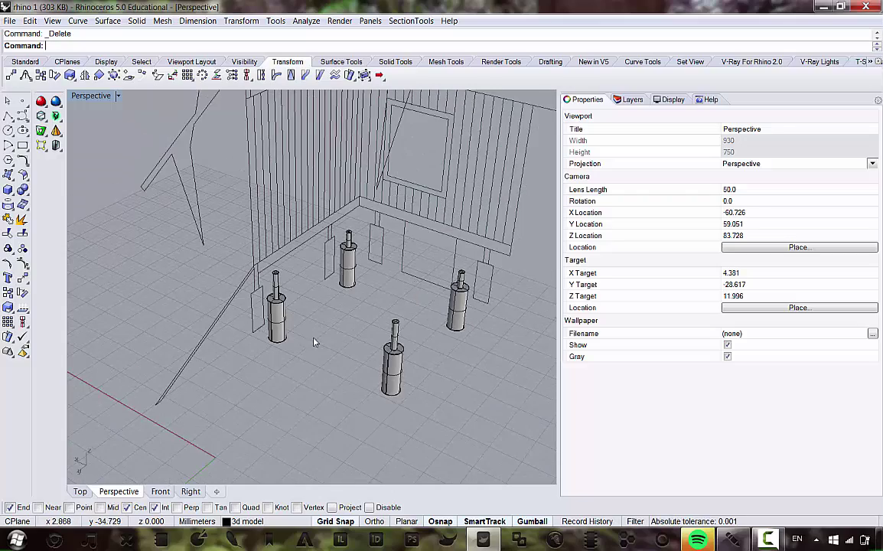
- Select the column beside the sloping outline, examine its position relative to the other three columns, and clear the selection
scroll(285, 306, up, 6)
click(290, 303)
scroll(234, 258, down, 8)
right_drag(353, 267, 322, 268)
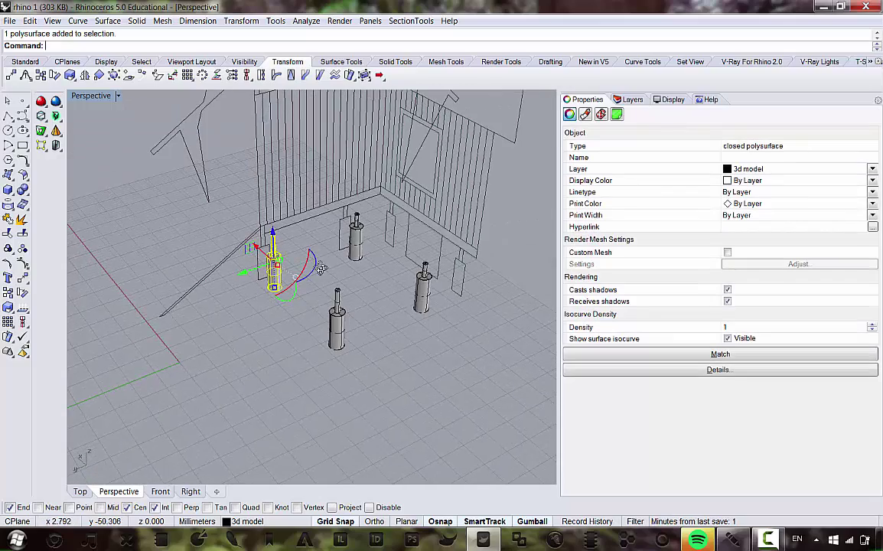
right_drag(418, 254, 369, 250)
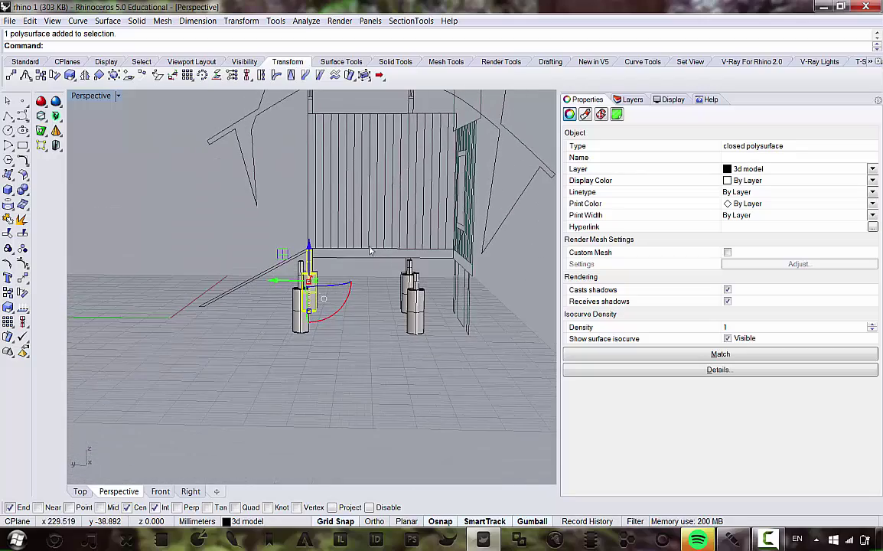
right_drag(332, 355, 399, 333)
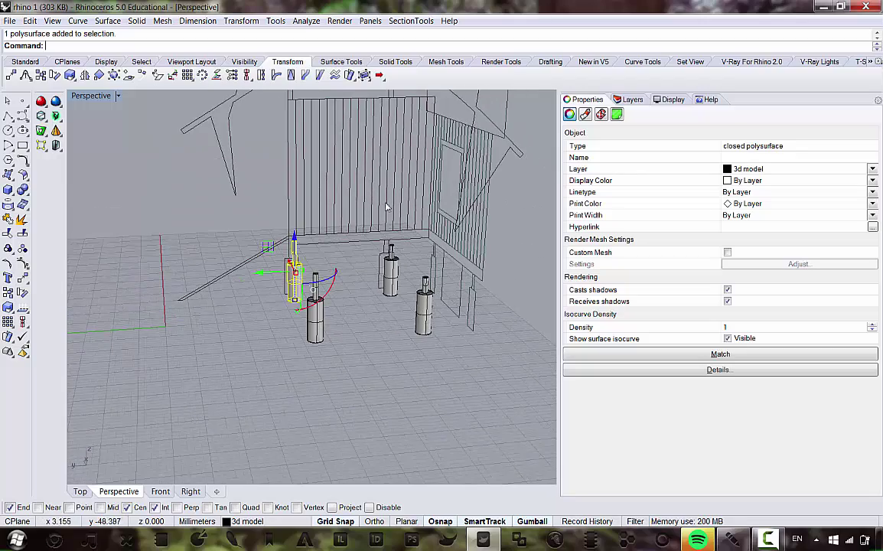
scroll(313, 218, down, 10)
scroll(322, 222, up, 9)
right_drag(322, 223, 342, 216)
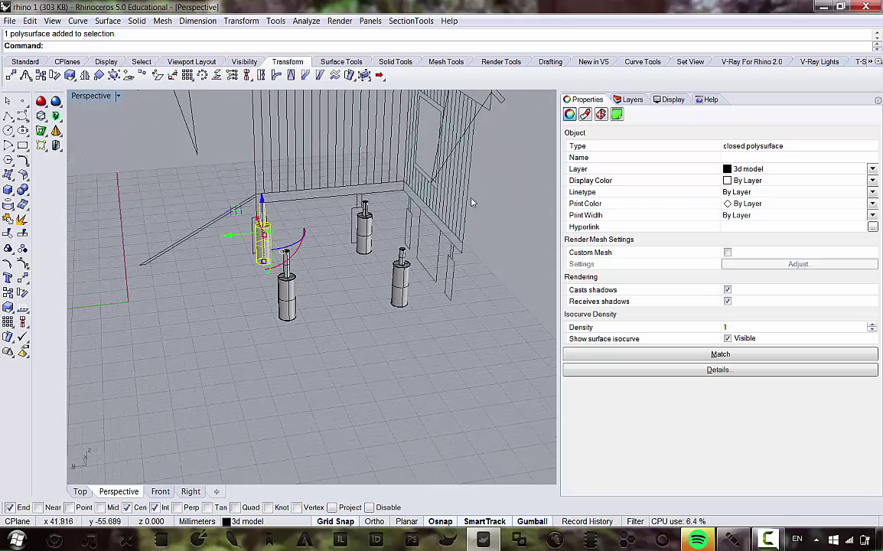
right_drag(449, 272, 346, 279)
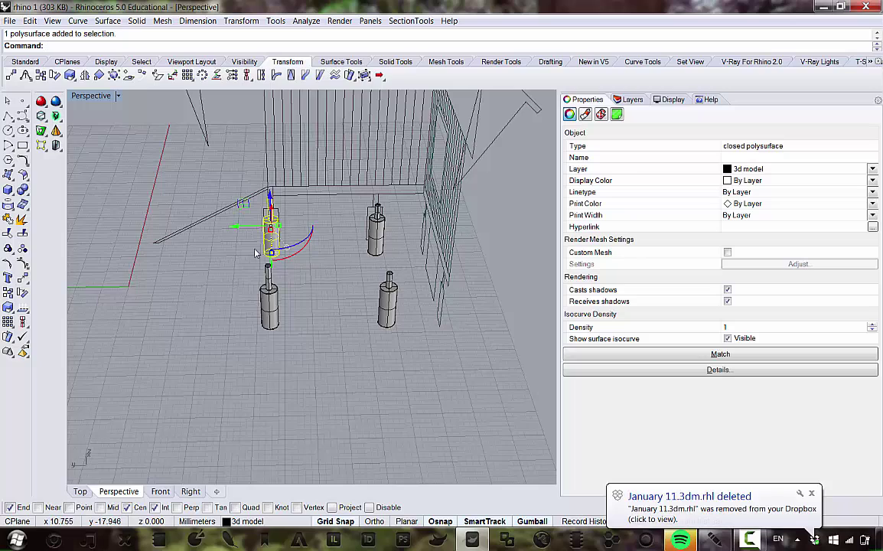
right_drag(255, 252, 297, 275)
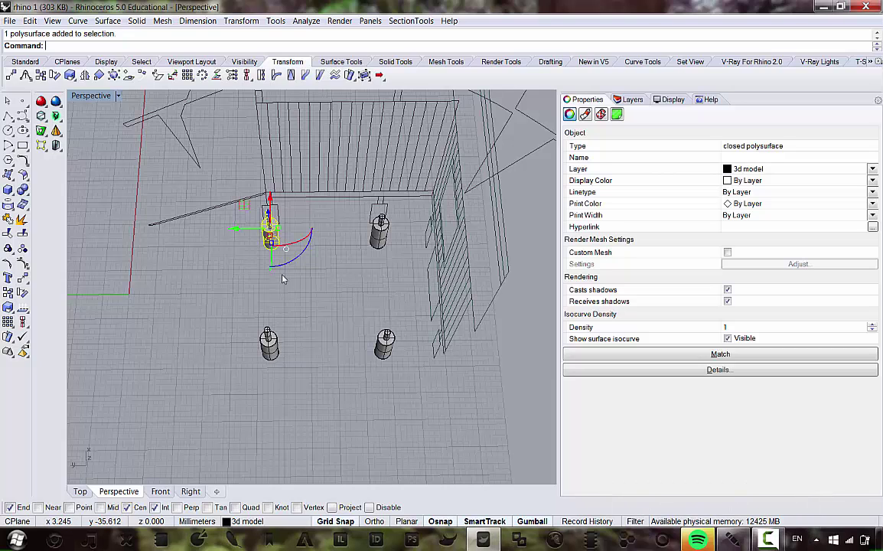
click(337, 275)
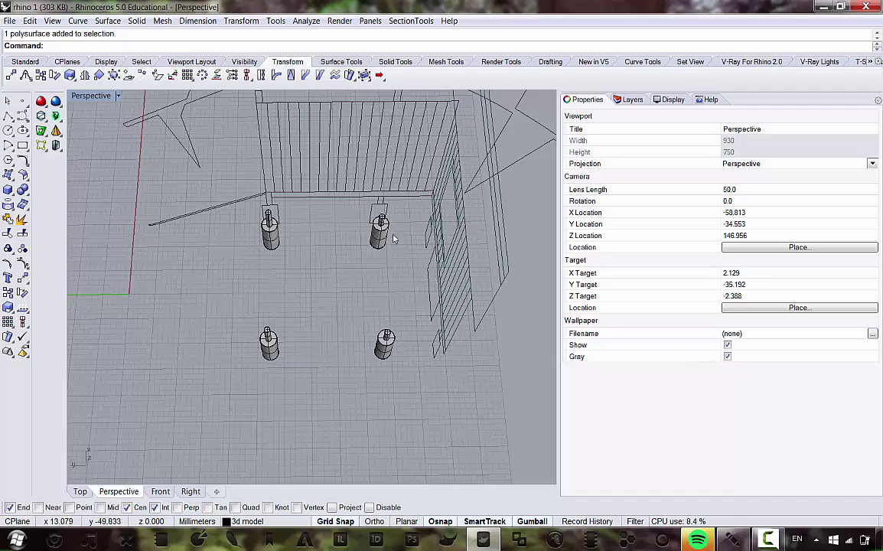
- Examine the roof and wall profiles above the columns from low and elevated viewpoints
right_drag(374, 230, 329, 185)
scroll(365, 210, down, 6)
mouse_move(365, 210)
right_down()
mouse_move(369, 217)
mouse_move(366, 194)
right_up()
scroll(366, 193, up, 4)
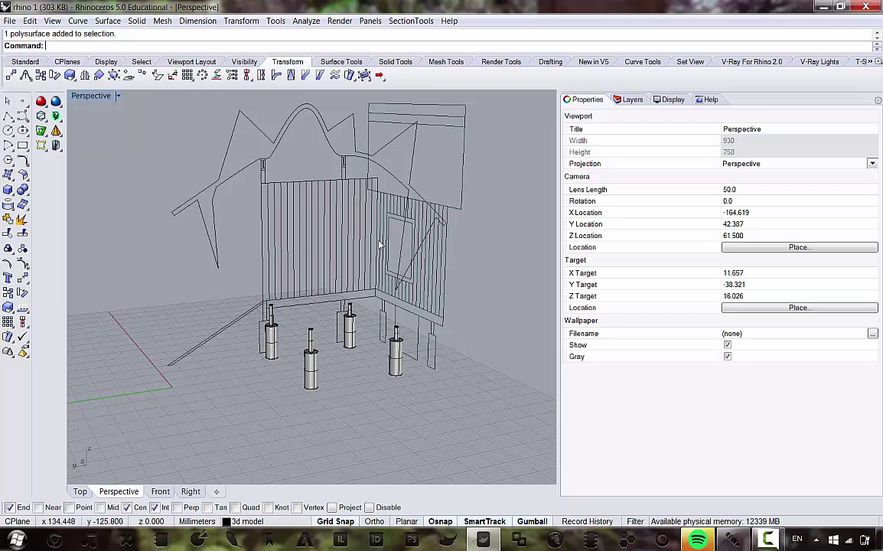
right_drag(357, 237, 358, 285)
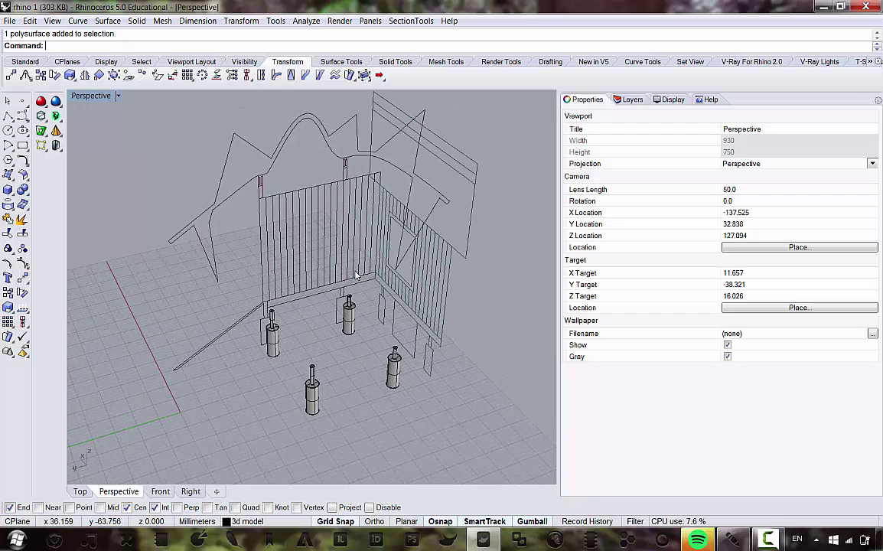
scroll(371, 306, down, 3)
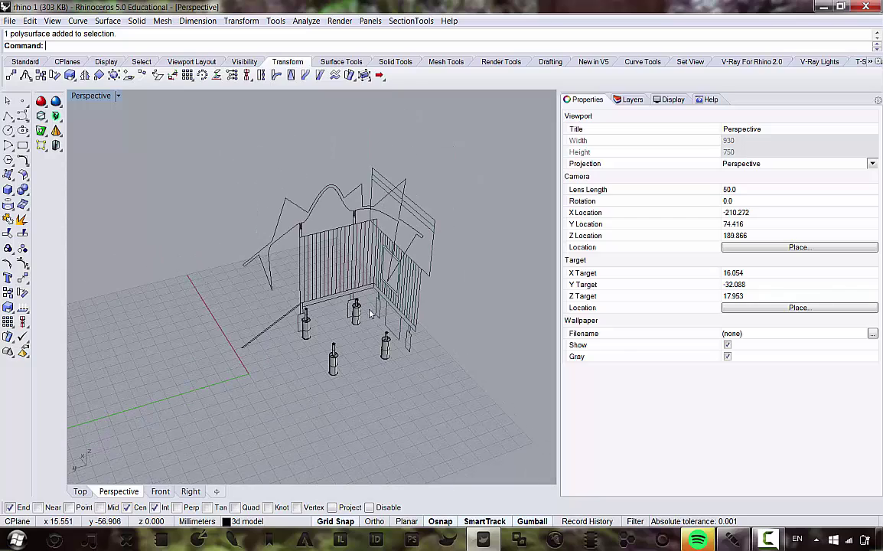
right_drag(371, 312, 346, 330)
scroll(338, 325, up, 4)
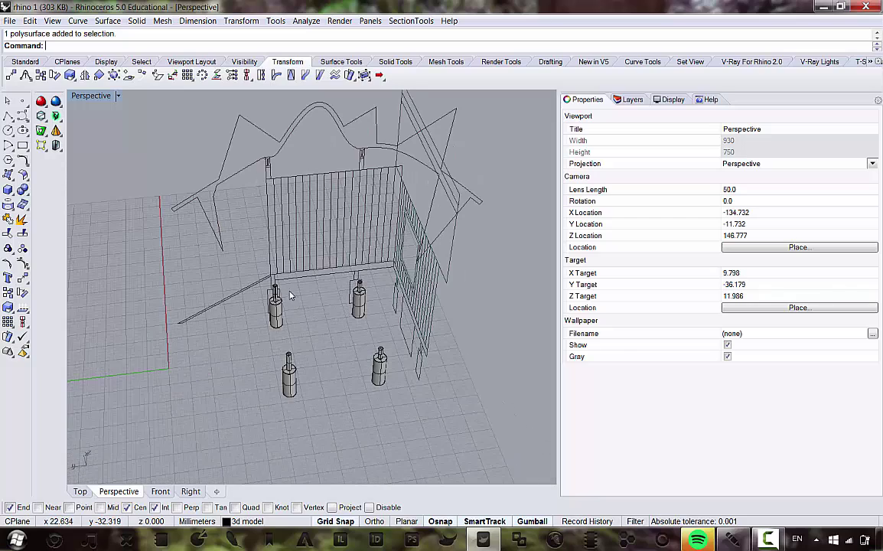
right_drag(289, 296, 286, 346)
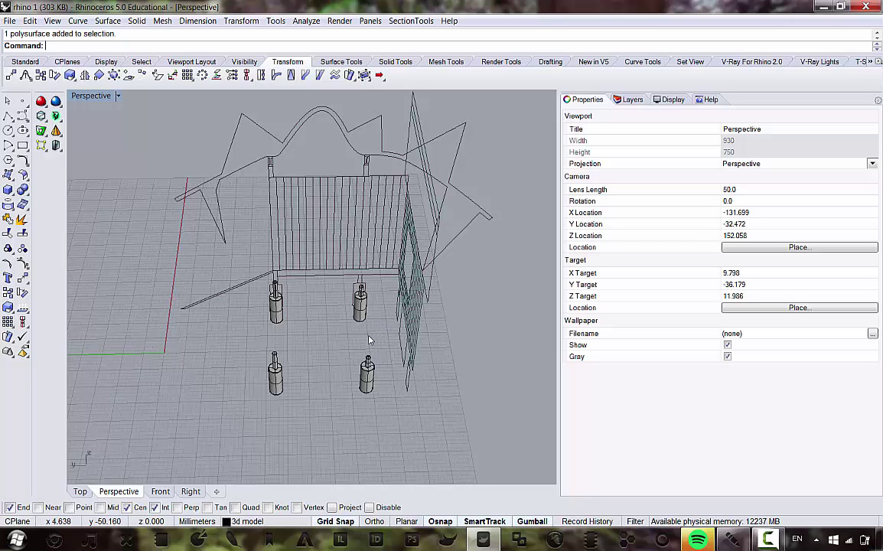
scroll(343, 335, up, 3)
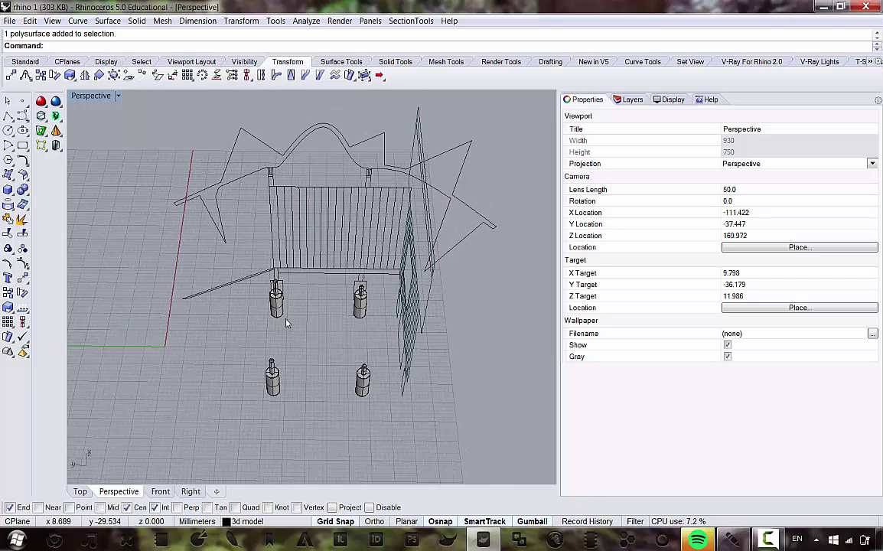
- Maximize the Top viewport and inspect the rectangular layout of the four columns in plan
double_click(98, 98)
double_click(77, 95)
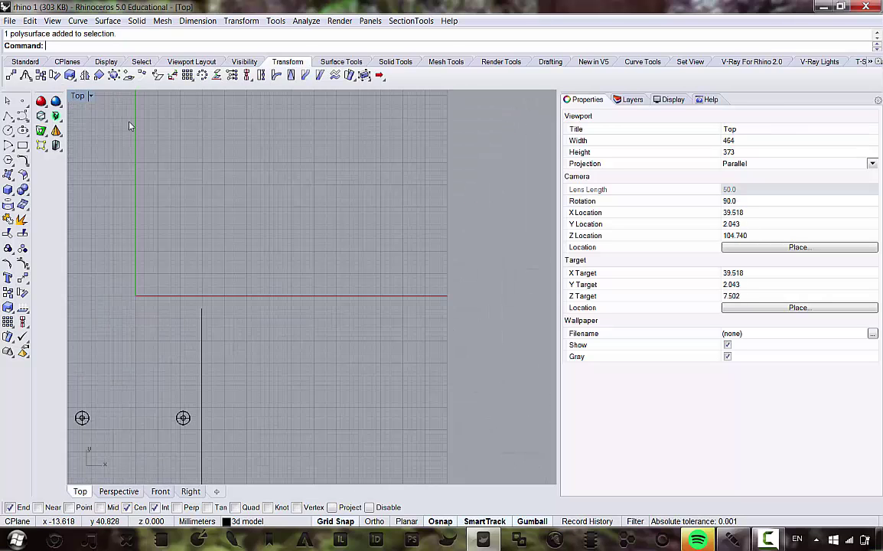
scroll(301, 169, down, 3)
scroll(228, 224, up, 1)
scroll(229, 224, up, 2)
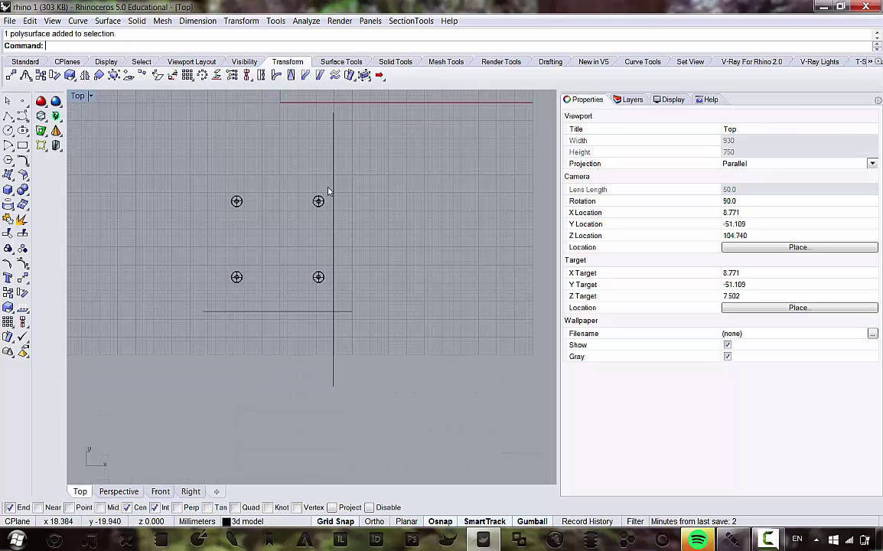
scroll(219, 230, up, 4)
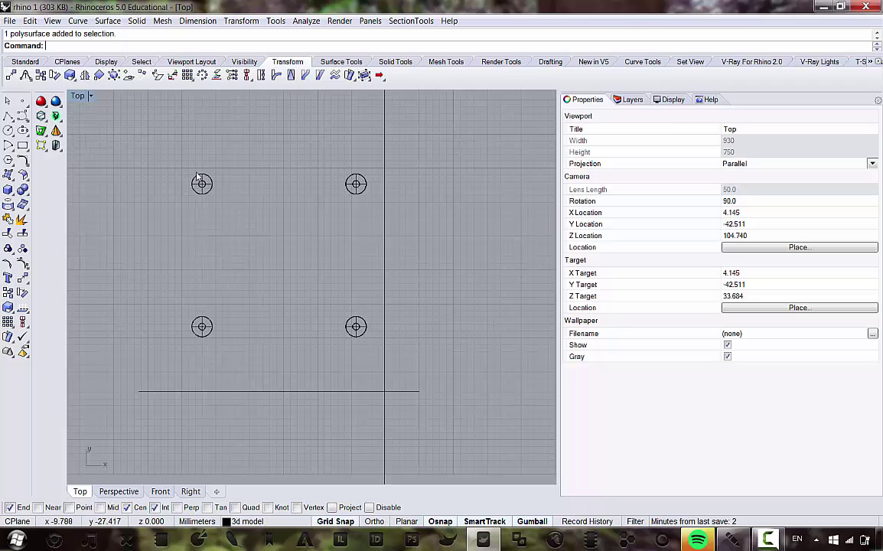
- Restore the four-viewport layout and inspect the column beside the sloping outline close up in the Perspective view
double_click(78, 98)
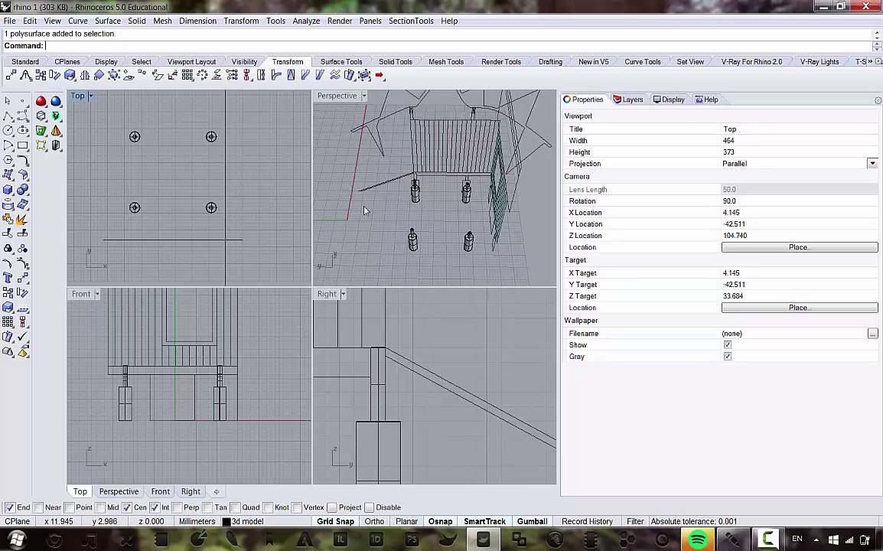
right_drag(364, 210, 423, 212)
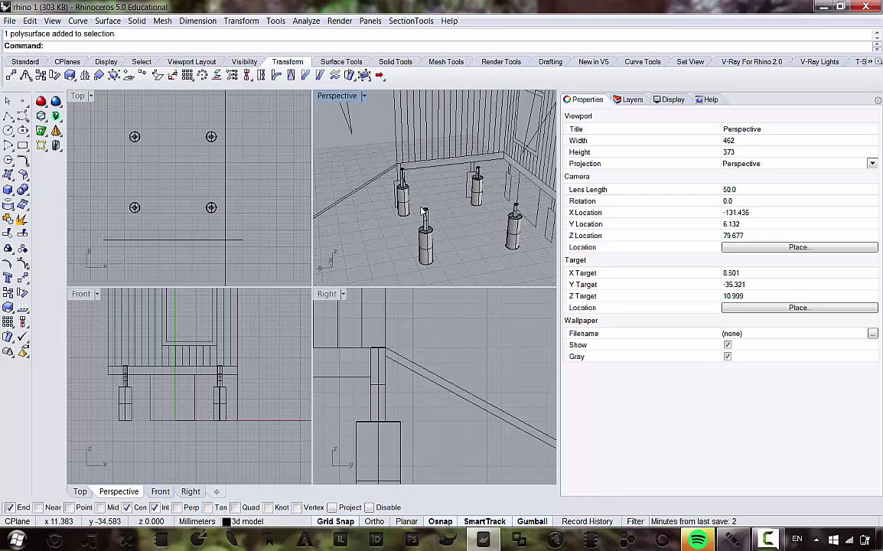
scroll(427, 213, up, 5)
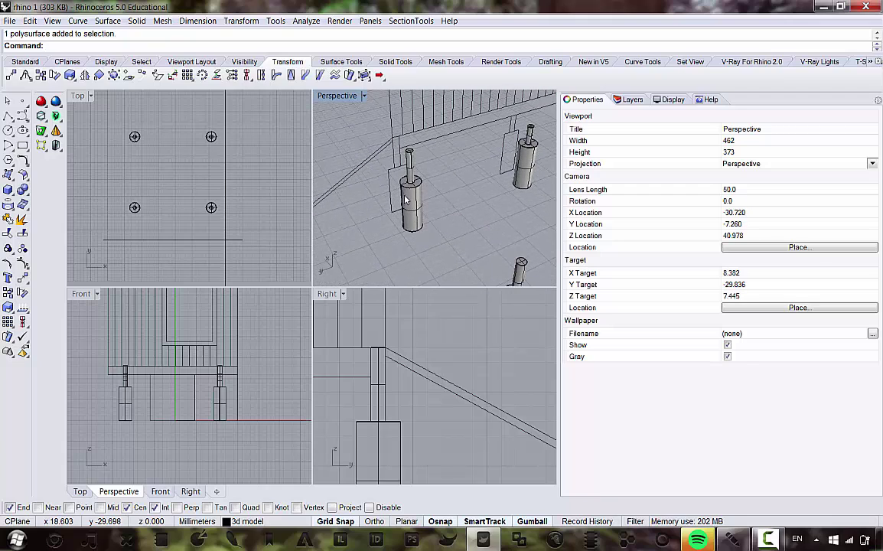
- Narrow the properties panel to widen the viewports and inspect the four columns from a higher angle in the Perspective view
scroll(417, 202, down, 4)
right_drag(426, 205, 433, 185)
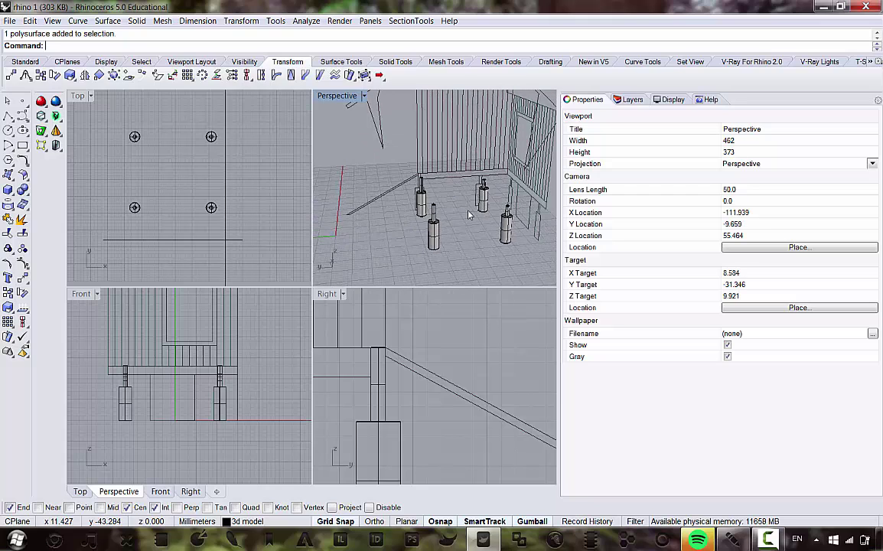
right_drag(469, 215, 472, 233)
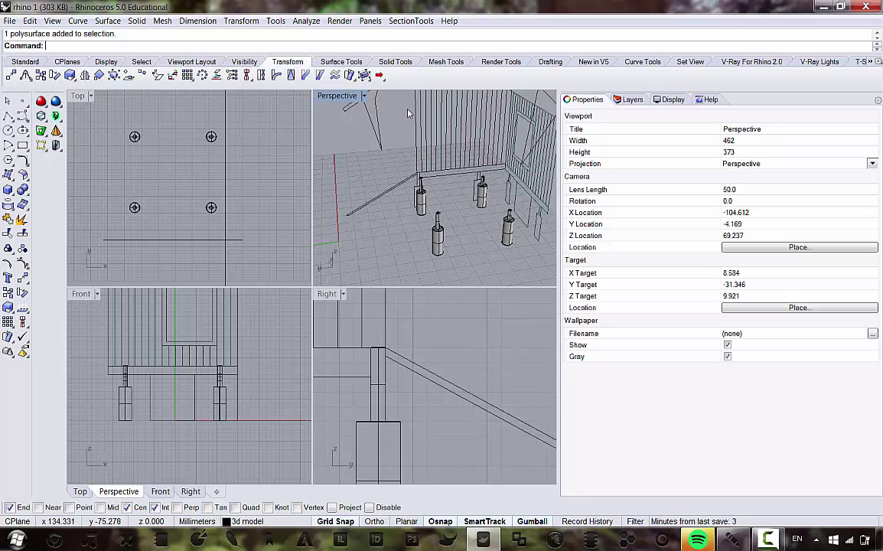
drag(563, 176, 771, 153)
right_drag(635, 169, 545, 197)
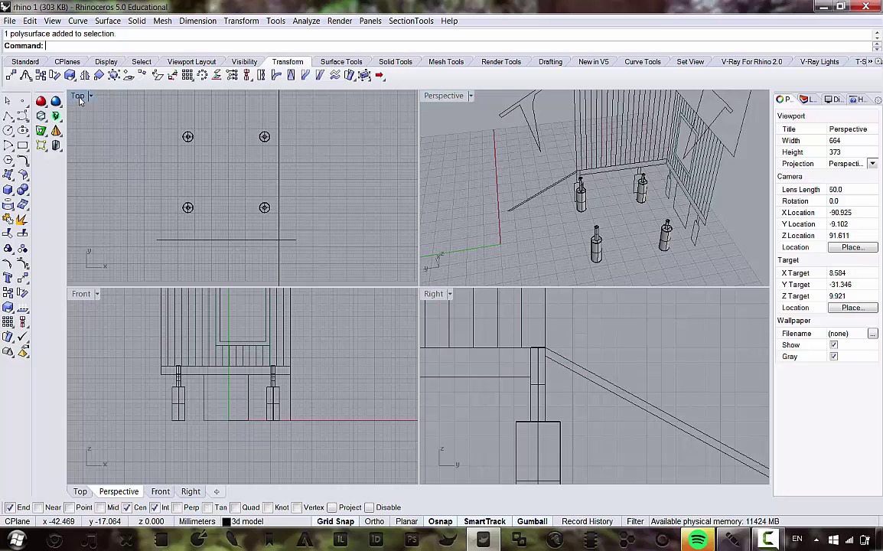
- Maximize the Top viewport around the four columns and turn on Planar mode and the Project object snap option
double_click(78, 96)
right_drag(371, 223, 306, 182)
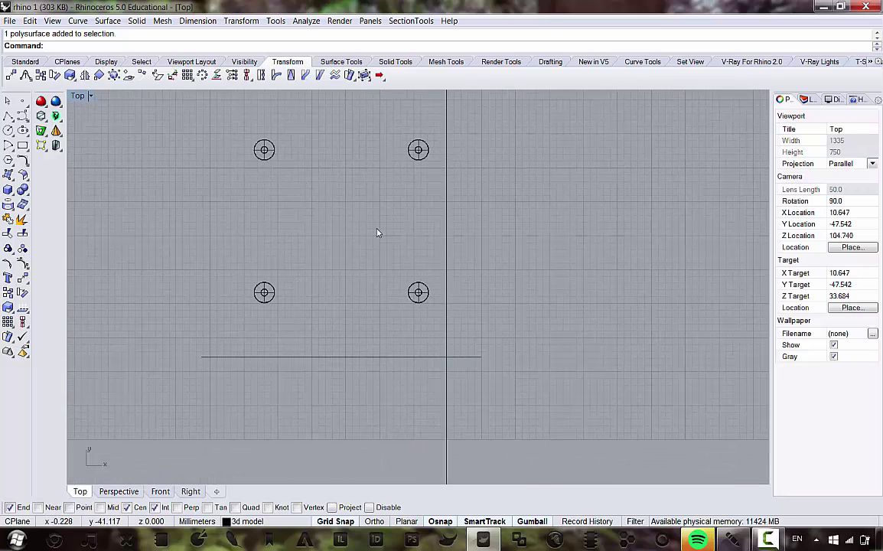
scroll(327, 161, up, 3)
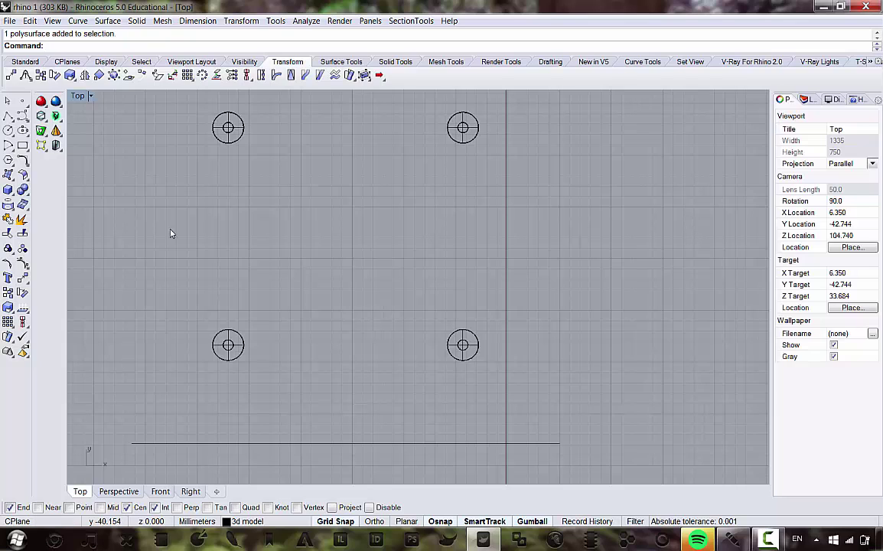
click(241, 20)
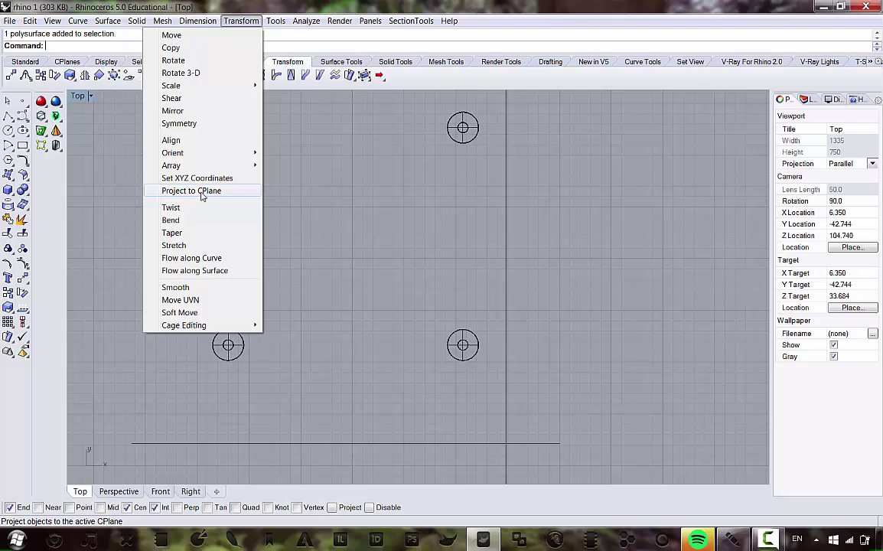
click(427, 225)
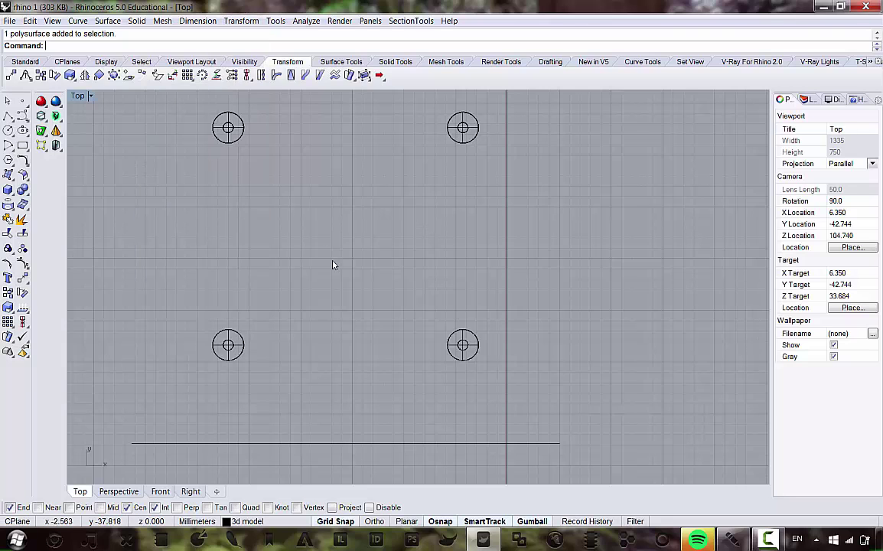
right_drag(306, 249, 317, 277)
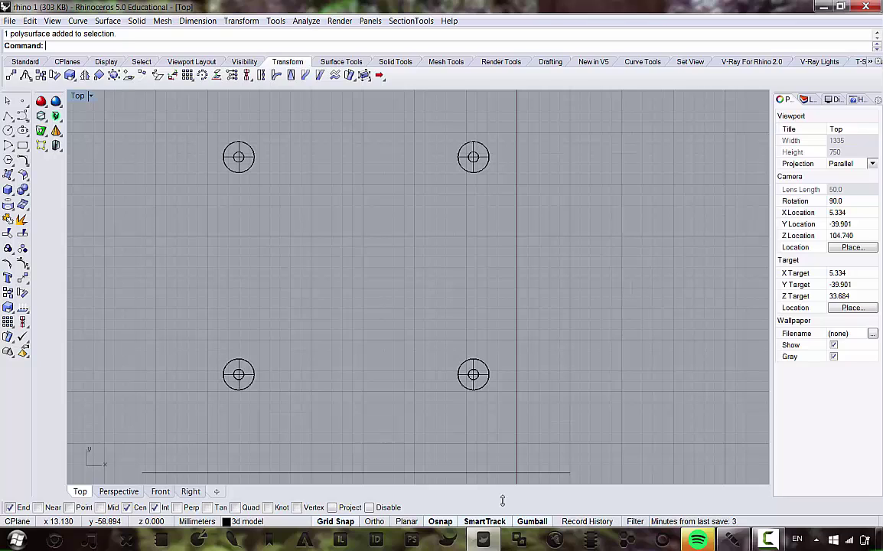
click(335, 508)
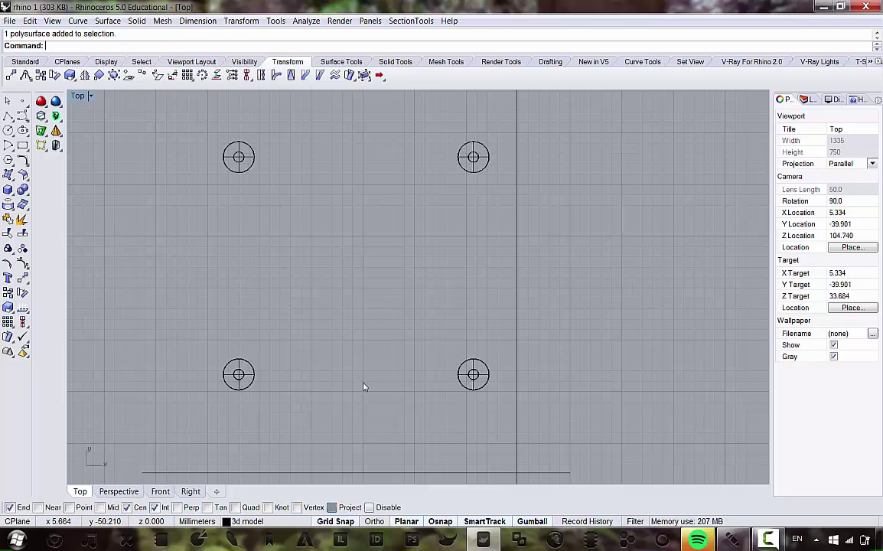
scroll(379, 315, down, 5)
scroll(369, 294, up, 5)
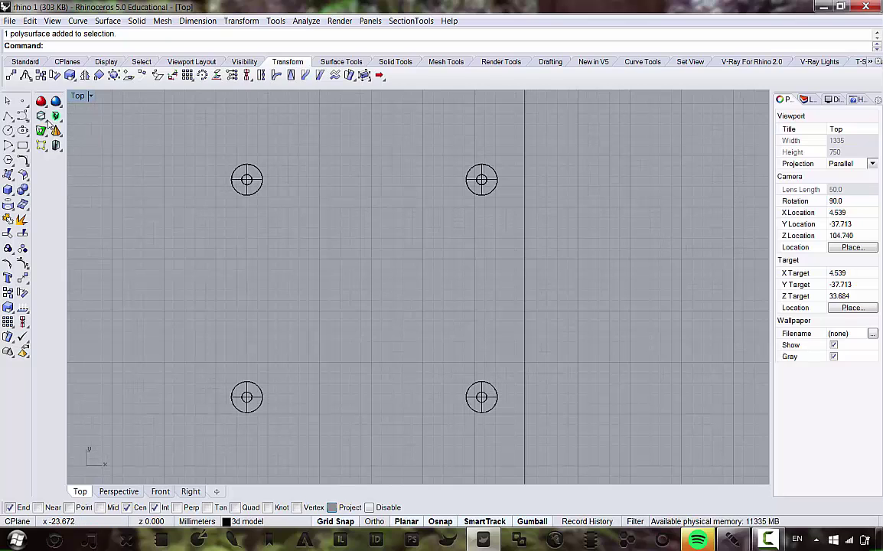
- Try to draw a closed polyline connecting the four columns at their centres in plan
click(8, 116)
click(246, 179)
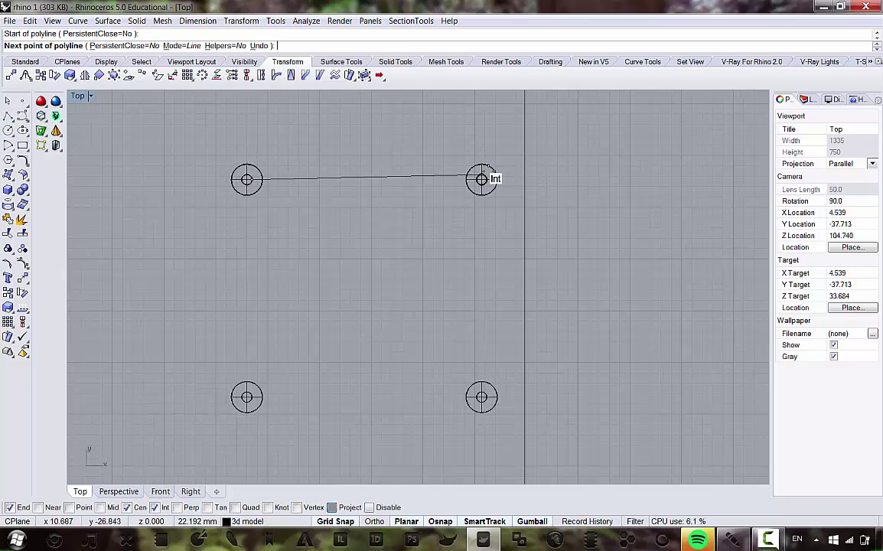
click(482, 179)
click(480, 395)
click(251, 396)
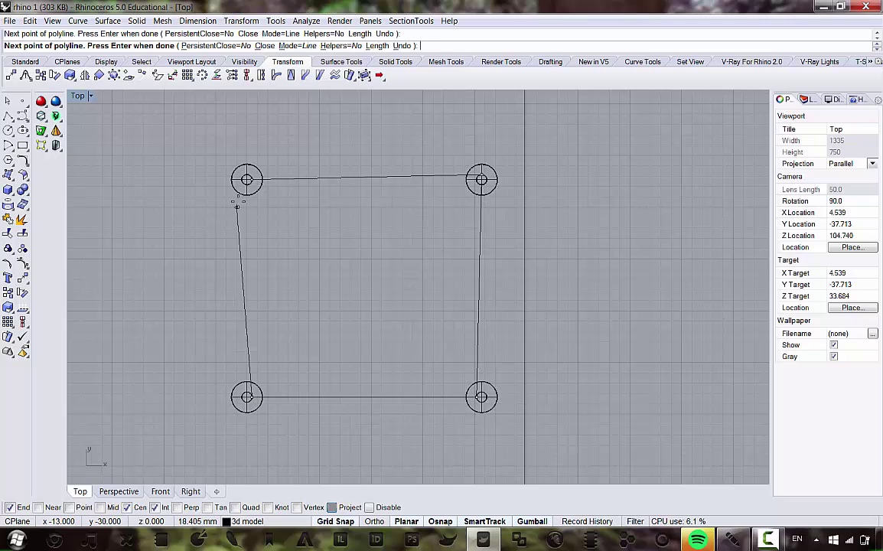
click(246, 179)
- Restore the four-viewport layout, examine the polyline between the columns in the Perspective view, and delete it
double_click(77, 96)
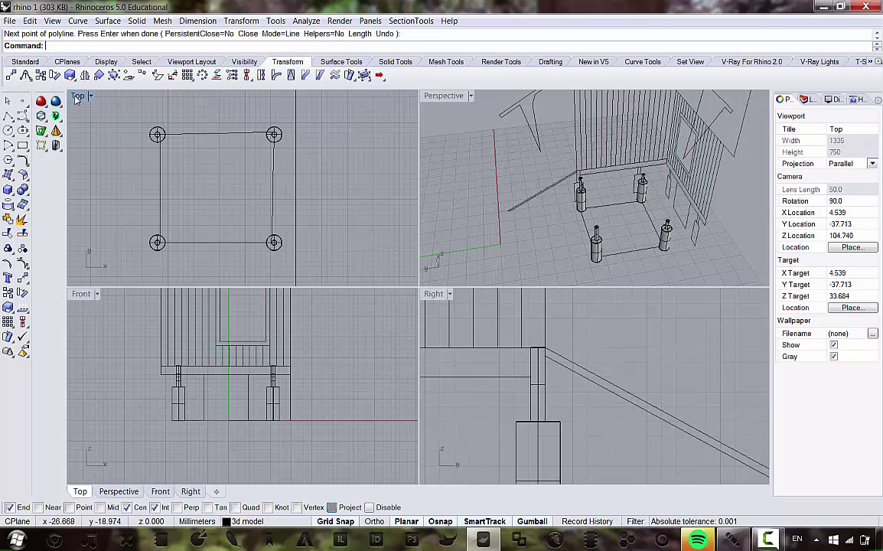
right_drag(581, 183, 617, 257)
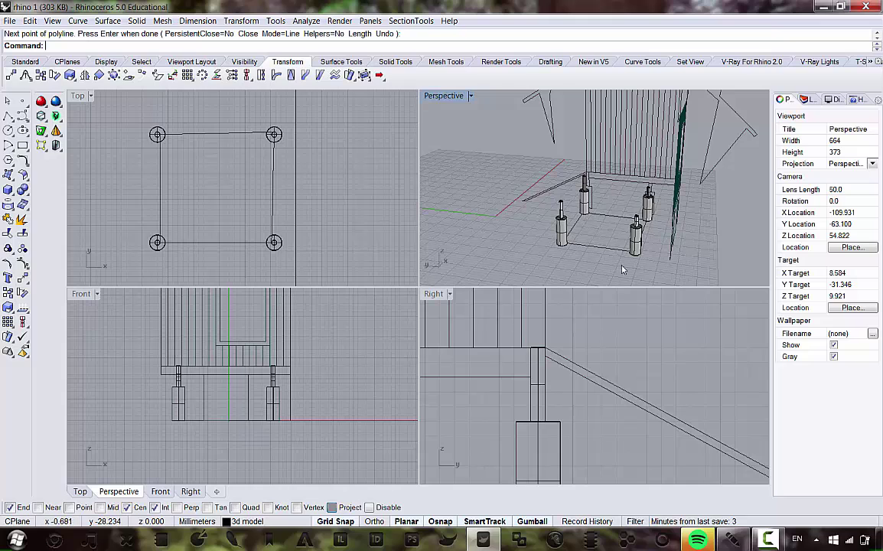
scroll(610, 254, up, 5)
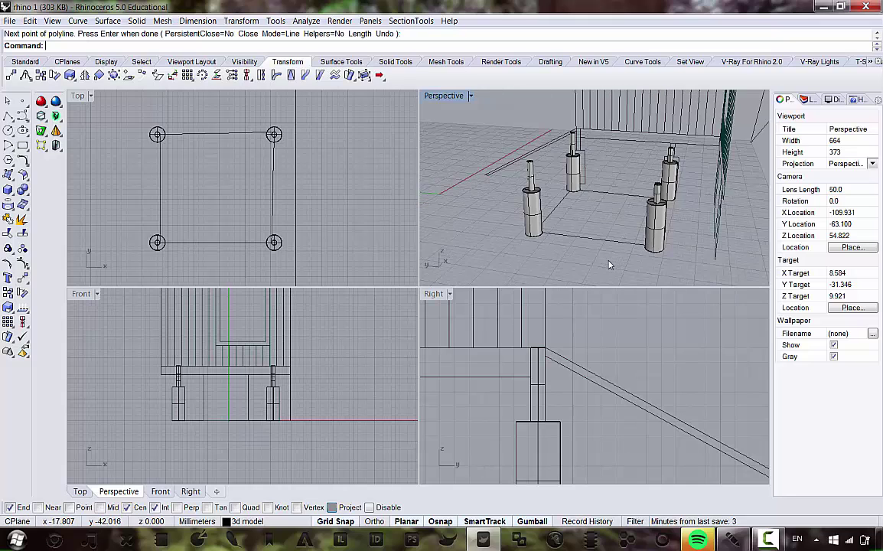
click(520, 191)
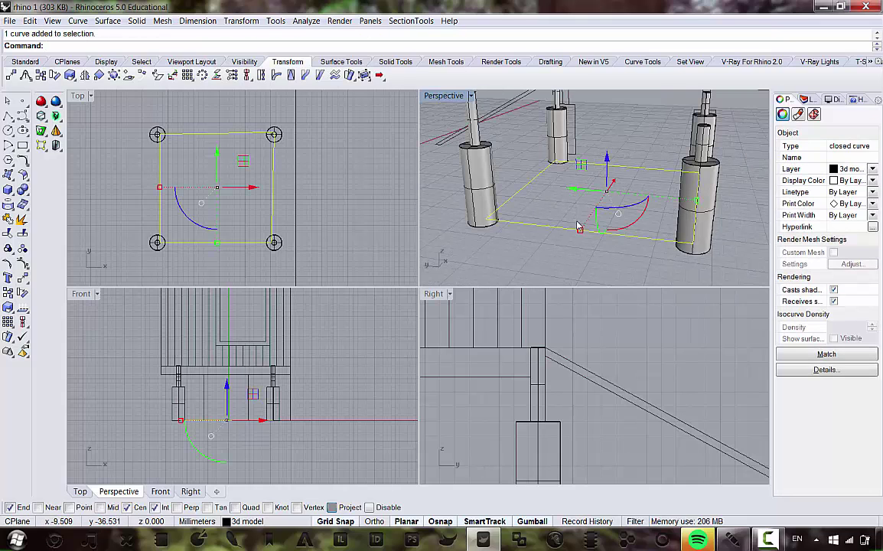
key(Delete)
- Maximize the Top viewport and start a new polyline at the centre of the upper-left column's inner circle
double_click(78, 95)
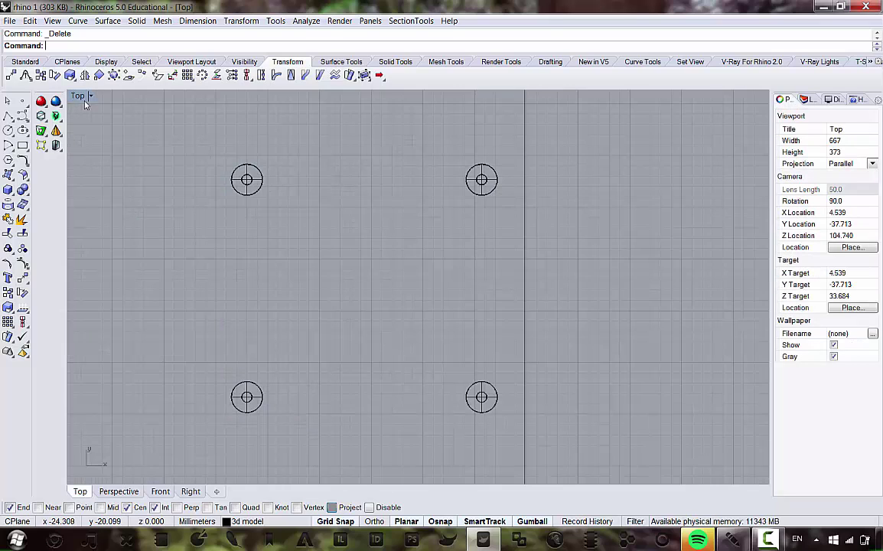
right_drag(427, 234, 392, 181)
scroll(260, 141, up, 2)
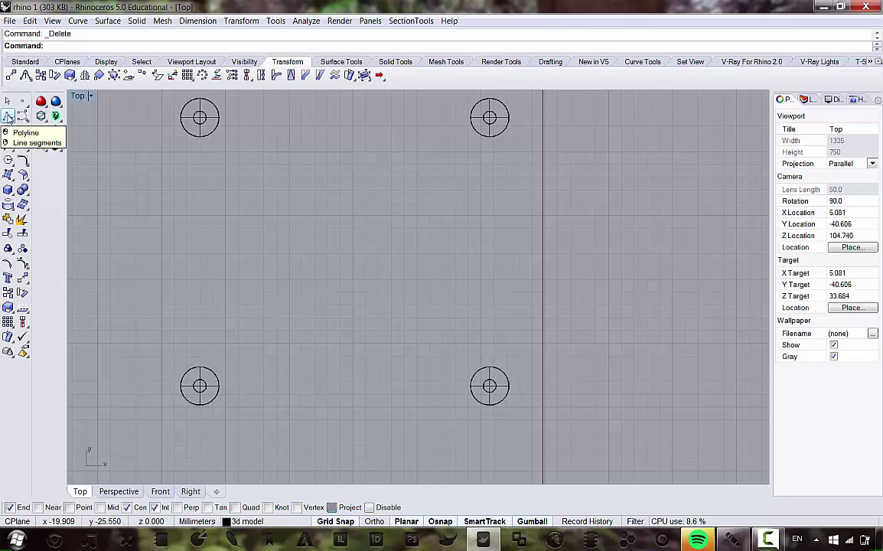
click(78, 21)
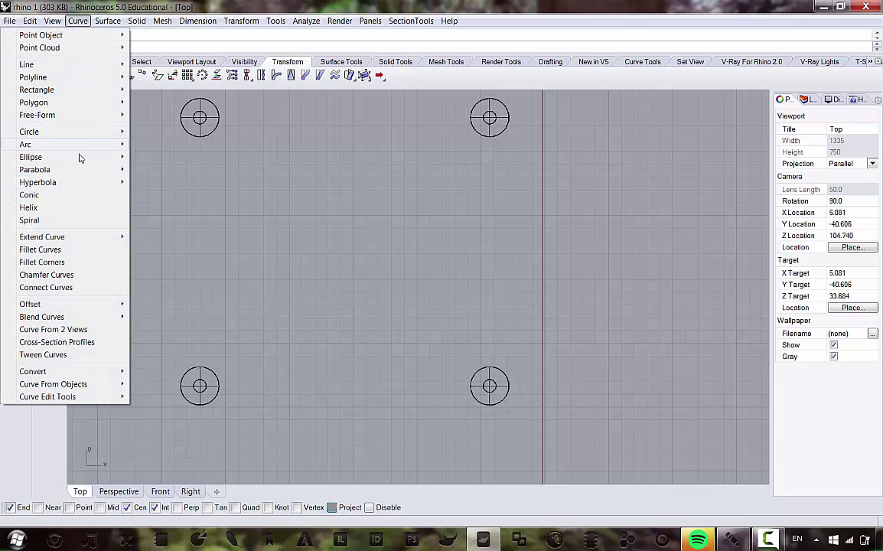
mouse_move(115, 77)
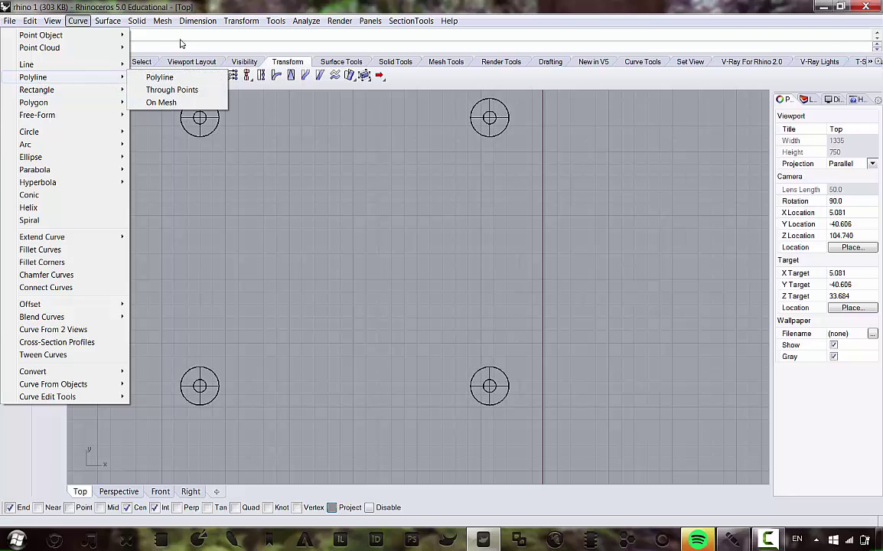
click(173, 53)
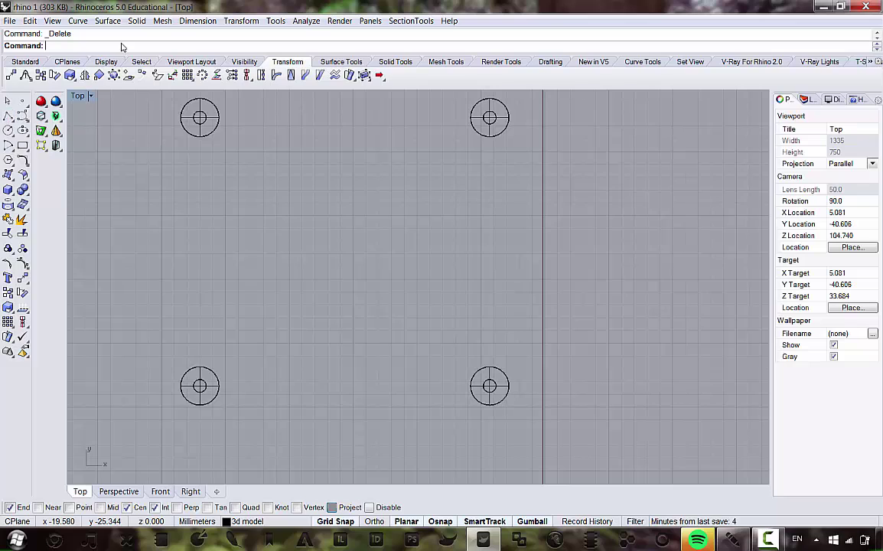
click(7, 115)
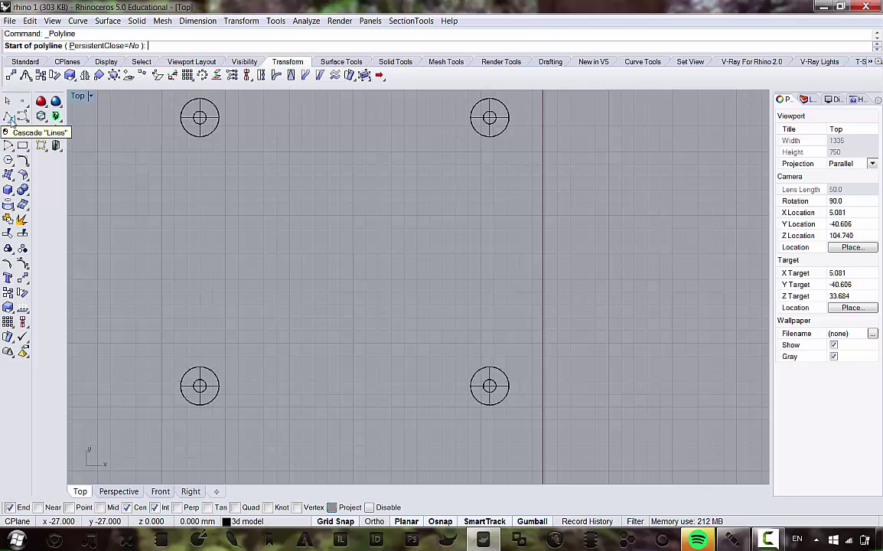
scroll(205, 115, up, 10)
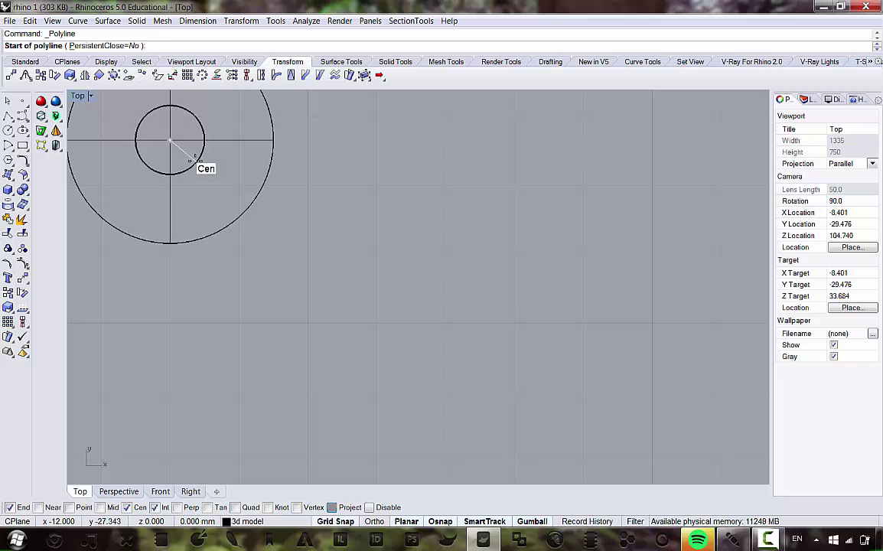
click(195, 160)
- Turn off SmartTrack and extend the polyline horizontally to the centre of the upper-right column
scroll(160, 258, down, 10)
scroll(427, 280, down, 2)
right_drag(427, 280, 101, 213)
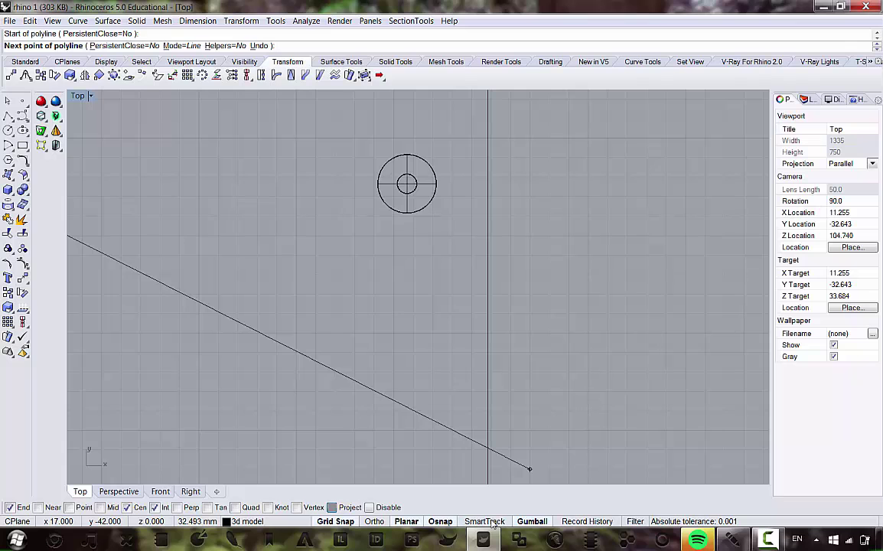
scroll(355, 325, down, 5)
right_drag(344, 339, 414, 288)
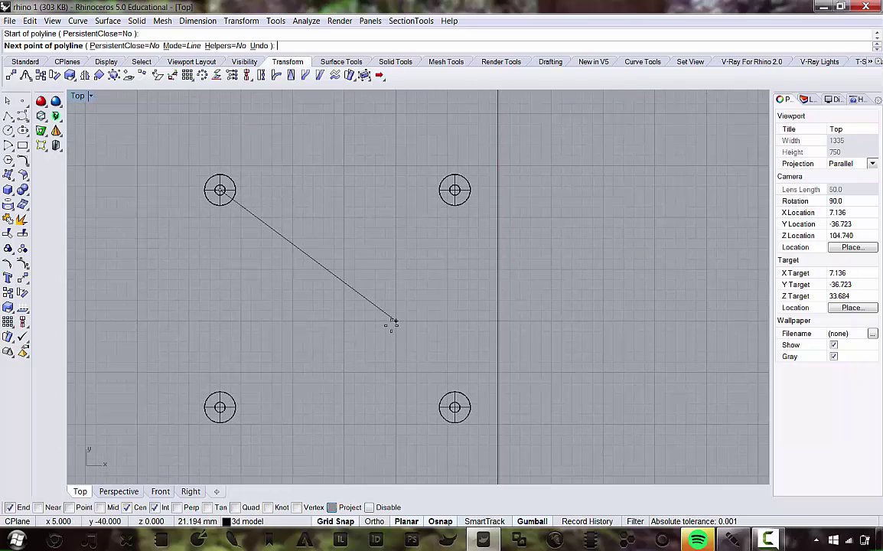
scroll(459, 208, up, 4)
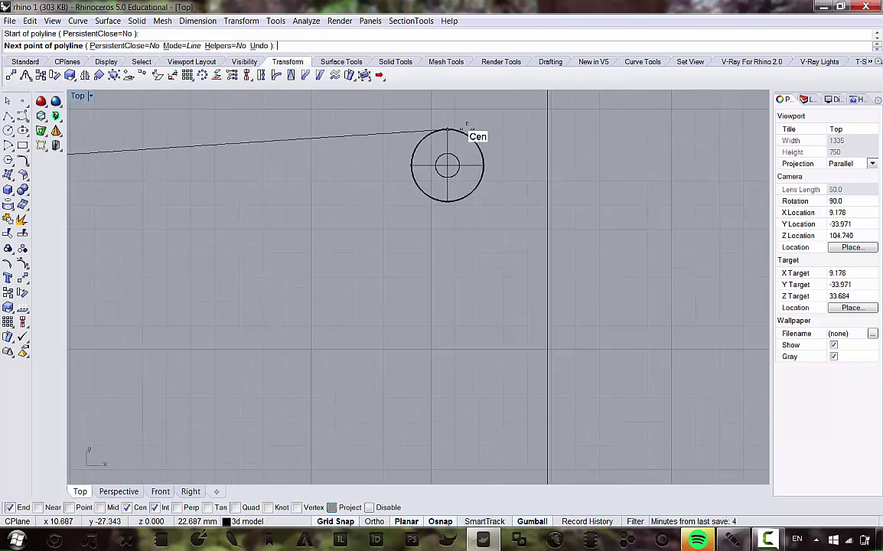
scroll(464, 127, up, 3)
click(445, 203)
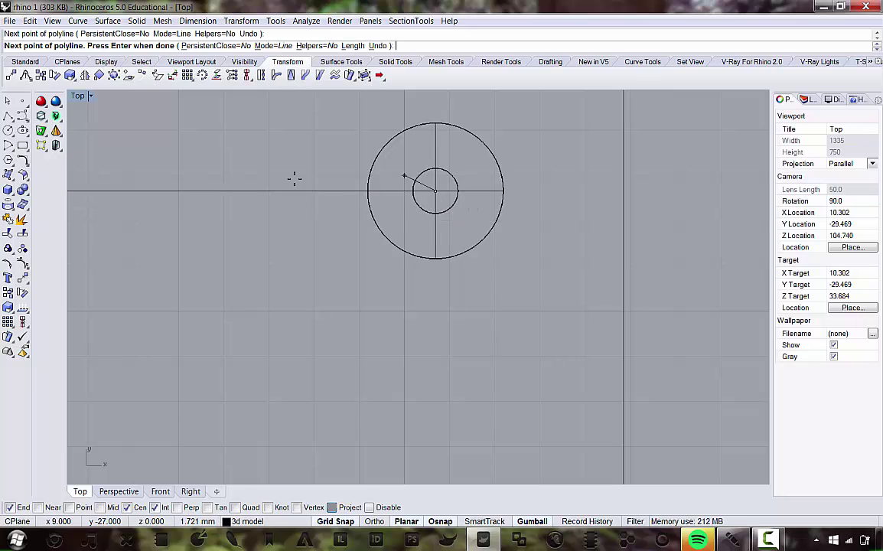
- Continue the polyline through the centre of the lower-right column to the centre of the lower-left column
scroll(414, 187, down, 6)
scroll(355, 351, up, 3)
scroll(436, 358, up, 7)
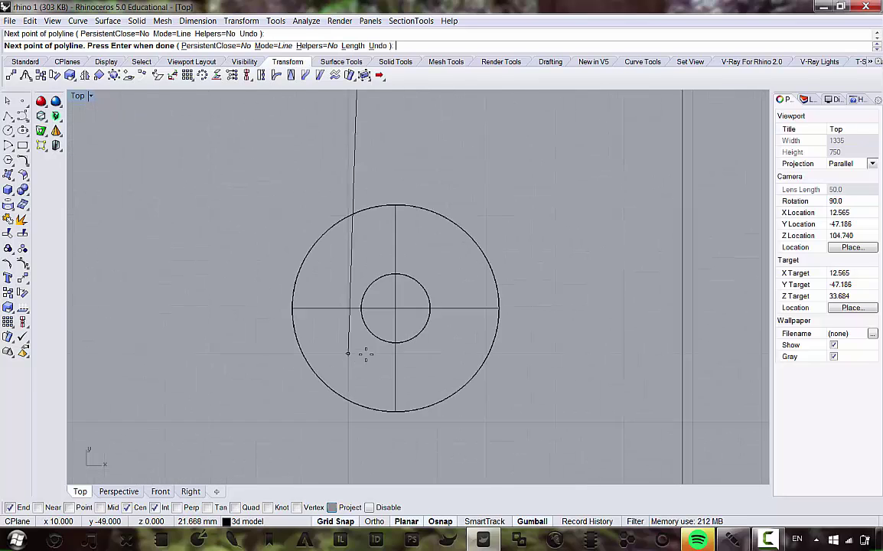
click(411, 321)
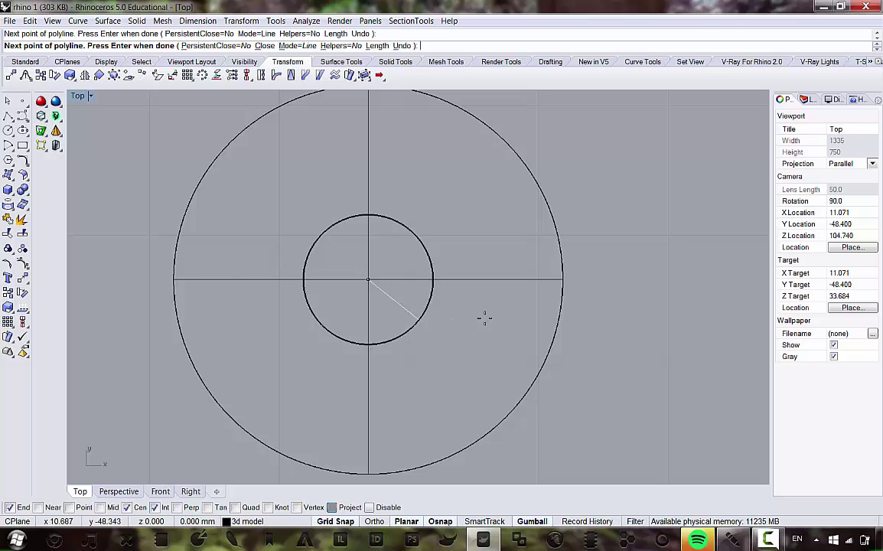
scroll(482, 315, down, 15)
scroll(527, 329, up, 1)
scroll(490, 323, up, 1)
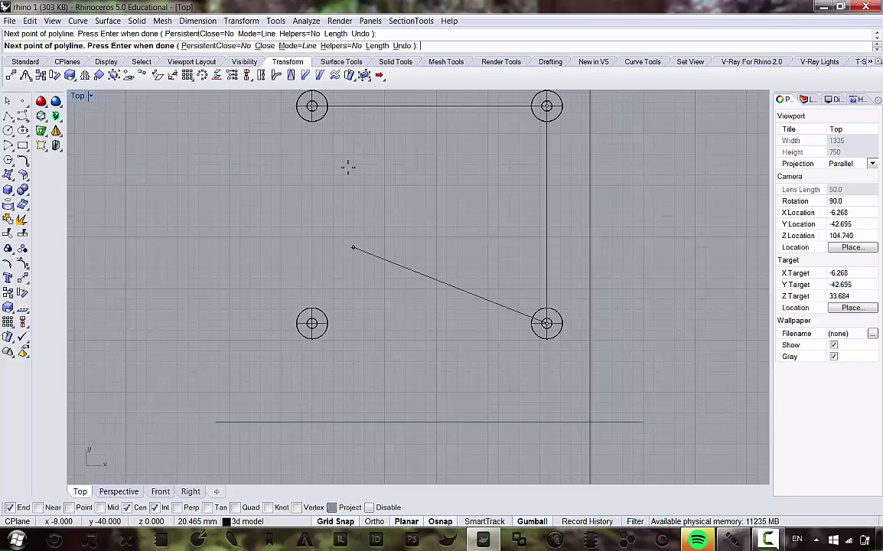
scroll(292, 328, up, 5)
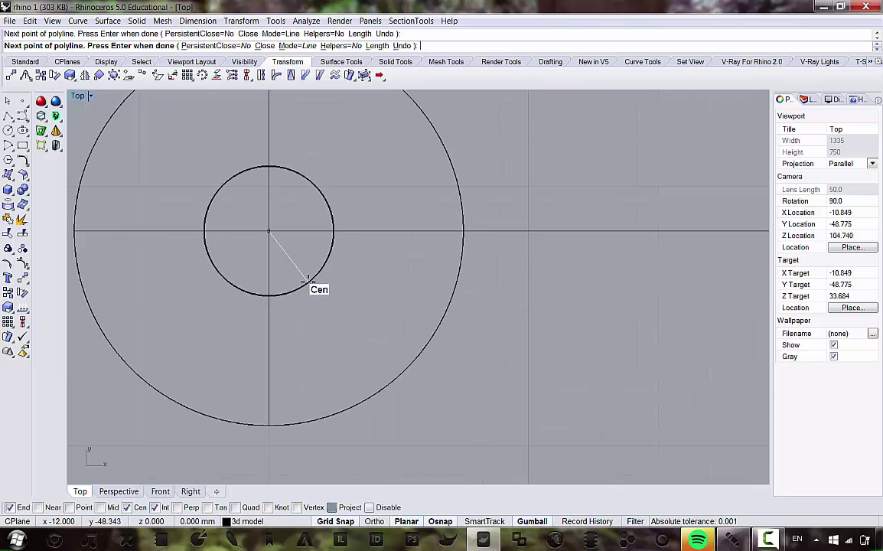
click(305, 289)
- Close the polyline at its starting point in the upper-left column and check the rectangle in plan
scroll(305, 289, down, 5)
right_drag(318, 110, 352, 259)
scroll(332, 230, up, 6)
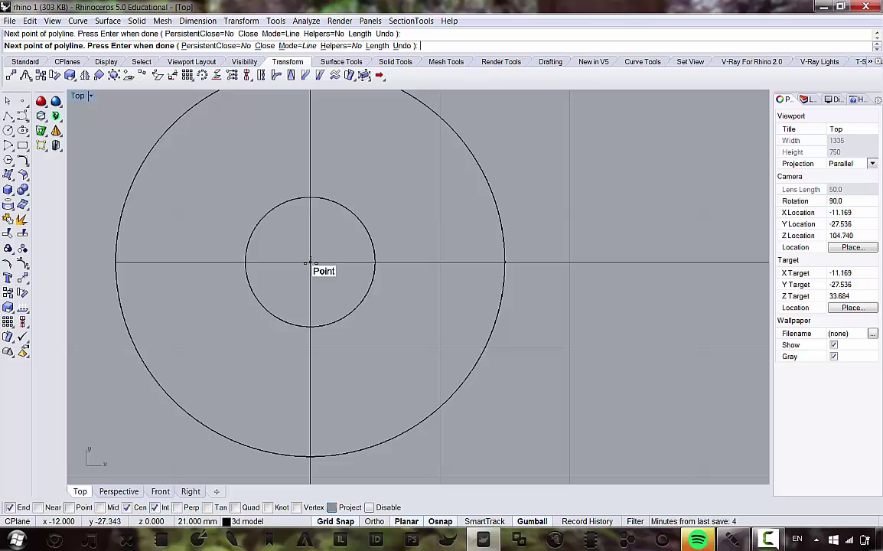
click(310, 263)
scroll(311, 248, down, 5)
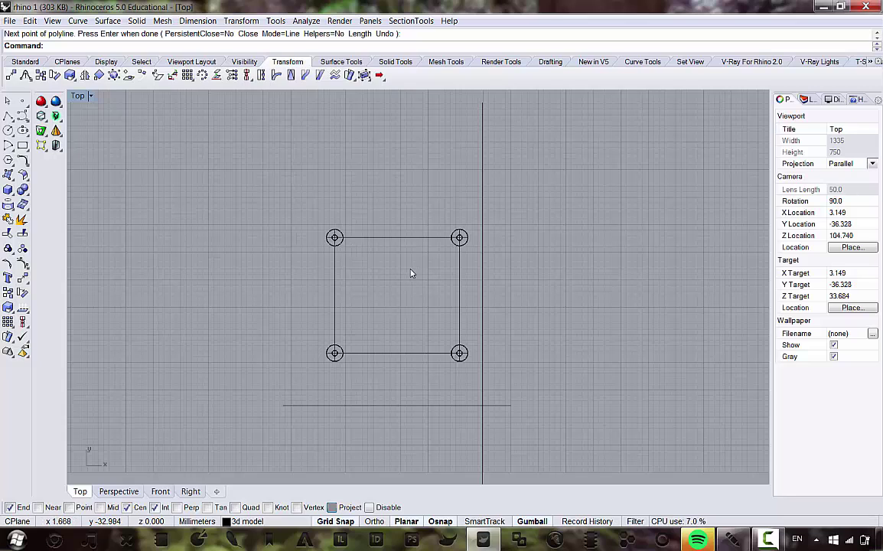
scroll(403, 272, up, 3)
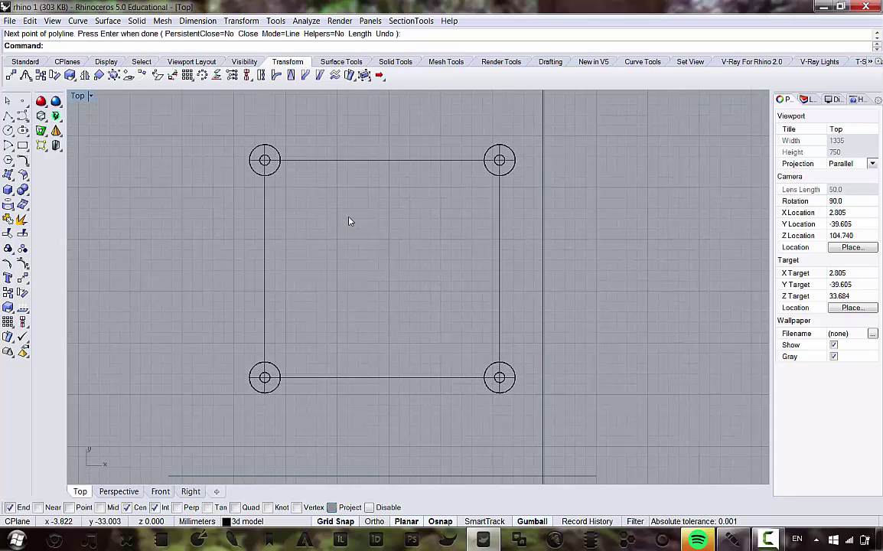
right_drag(380, 208, 380, 223)
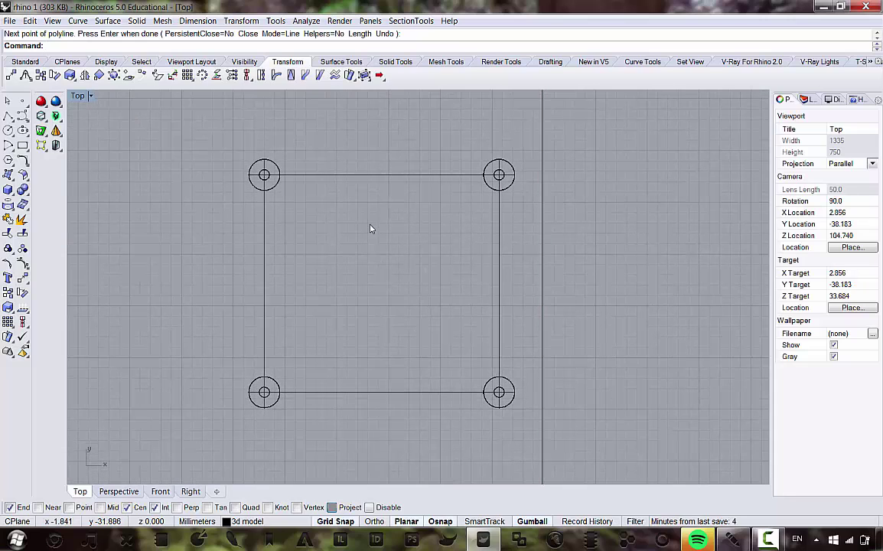
- Restore the four-viewport layout and inspect in perspective how the foundation columns line up with the side elevation
double_click(84, 98)
right_drag(480, 165, 606, 147)
scroll(544, 178, down, 10)
scroll(606, 147, up, 10)
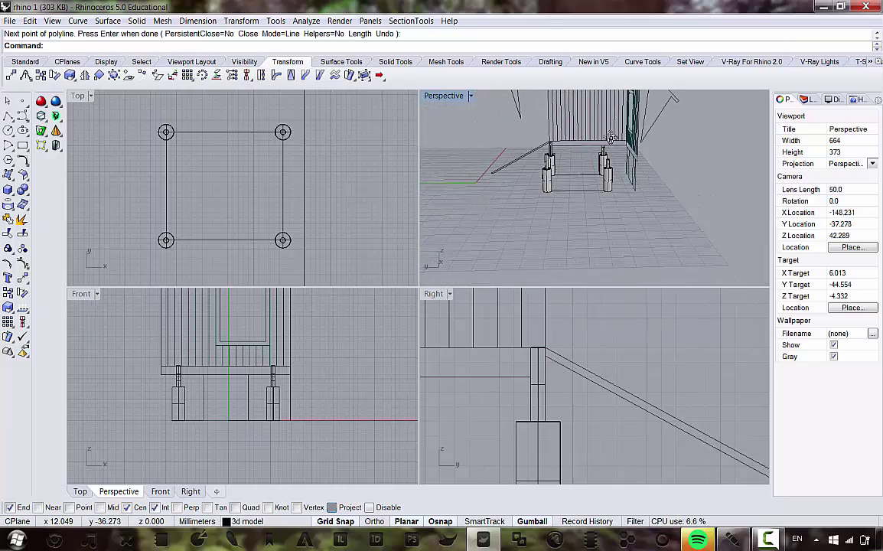
scroll(553, 147, down, 8)
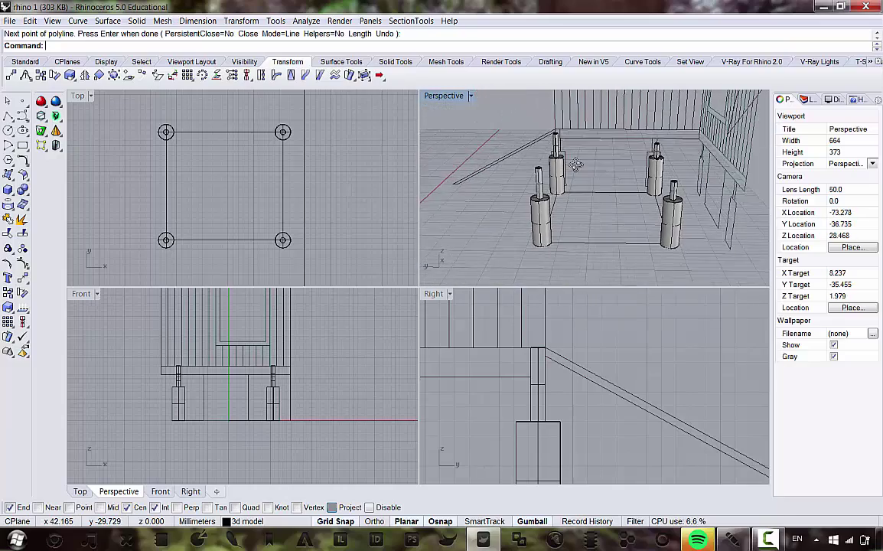
scroll(572, 150, up, 8)
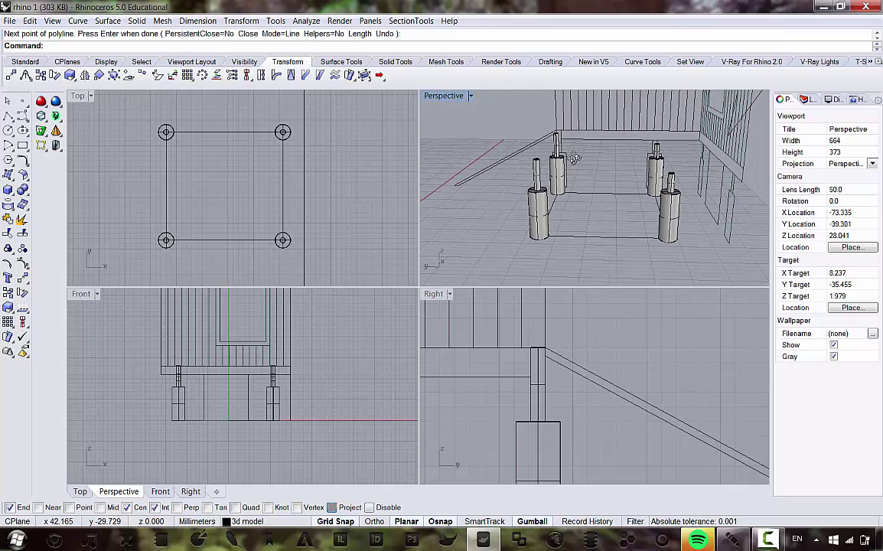
scroll(564, 147, down, 6)
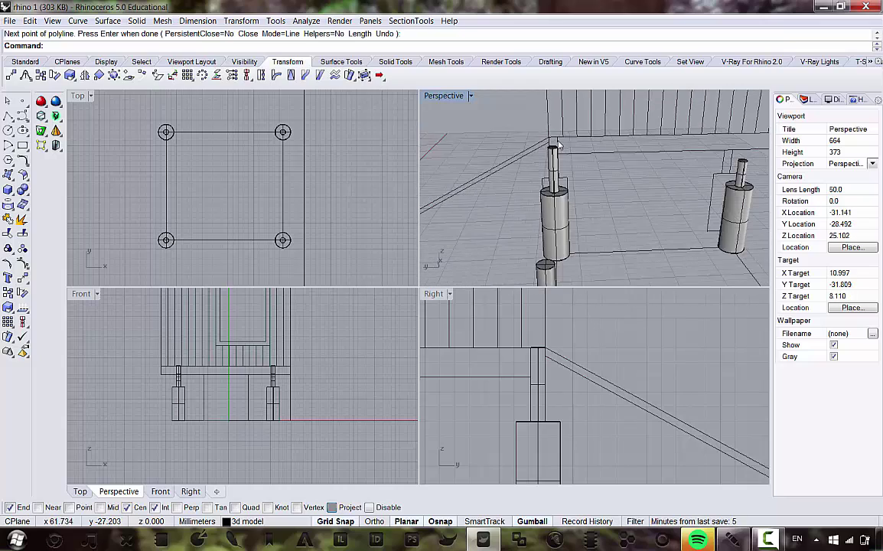
scroll(555, 146, up, 6)
scroll(547, 144, down, 7)
right_drag(548, 145, 524, 172)
scroll(557, 136, down, 10)
right_drag(554, 138, 566, 113)
scroll(555, 145, up, 7)
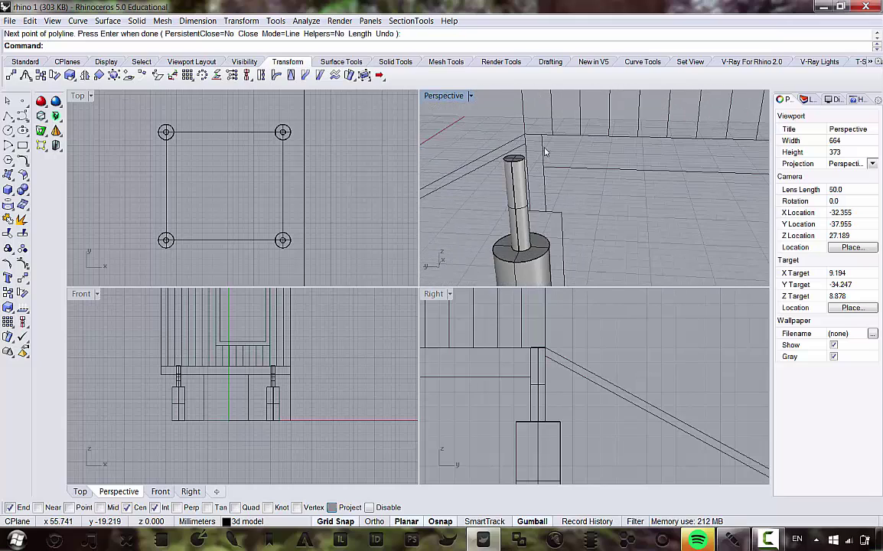
scroll(542, 139, down, 7)
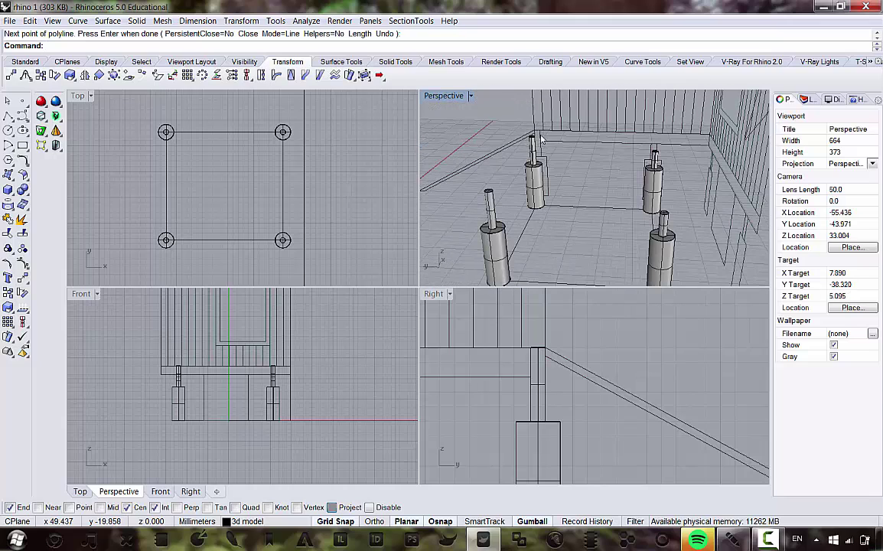
scroll(547, 136, down, 5)
right_drag(548, 138, 535, 197)
scroll(548, 147, up, 6)
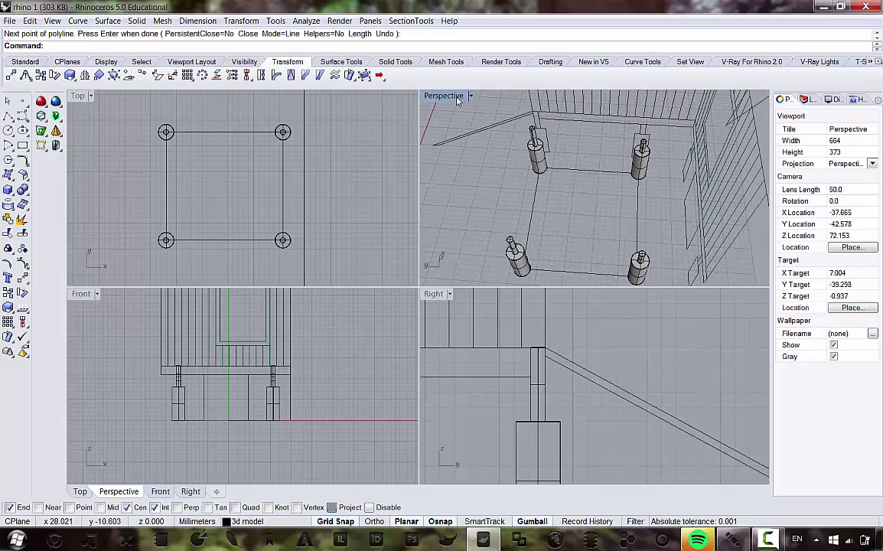
- Maximize the Perspective viewport and examine the column tops against the posts and floor beam of the side elevation
double_click(443, 96)
scroll(386, 229, down, 5)
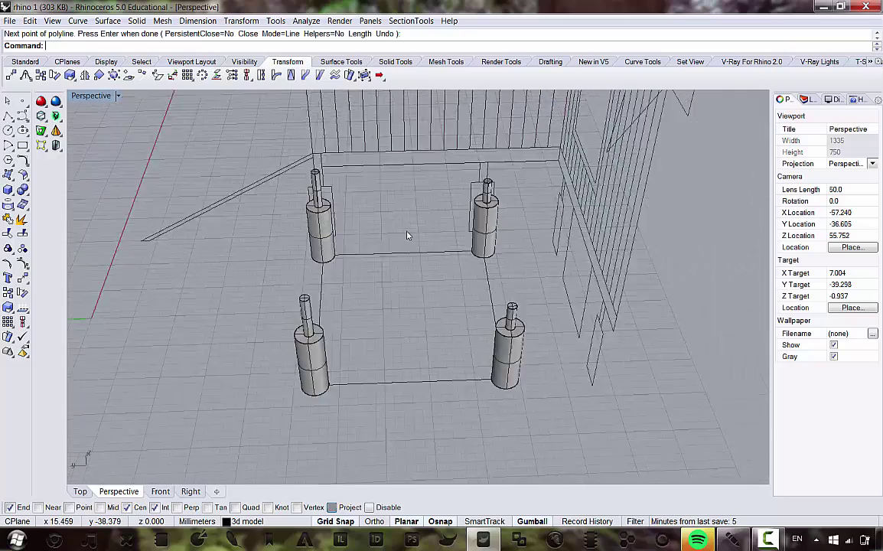
scroll(385, 251, up, 6)
scroll(388, 253, down, 3)
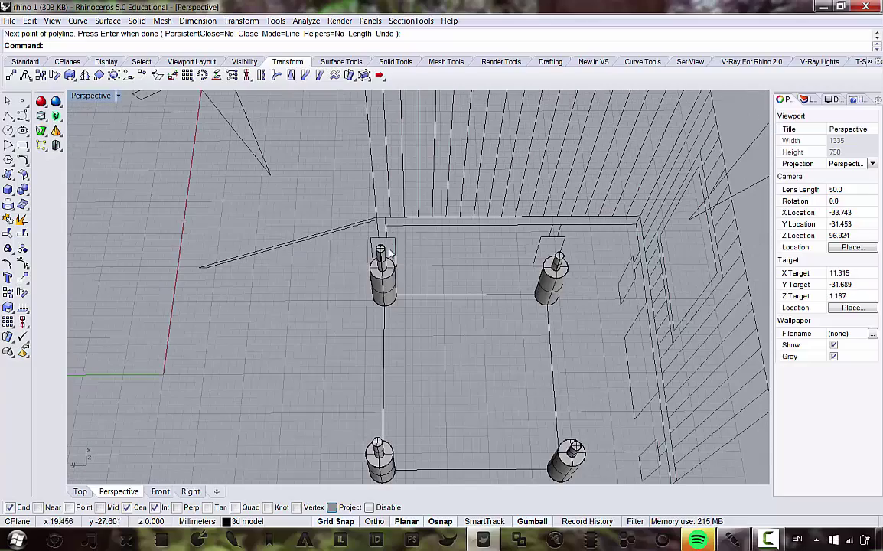
scroll(404, 223, up, 6)
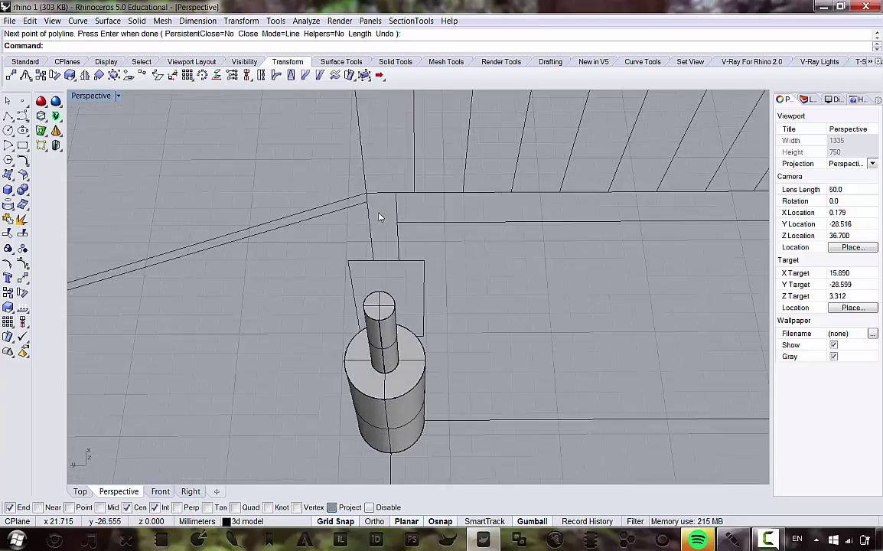
scroll(459, 202, down, 8)
scroll(533, 223, up, 4)
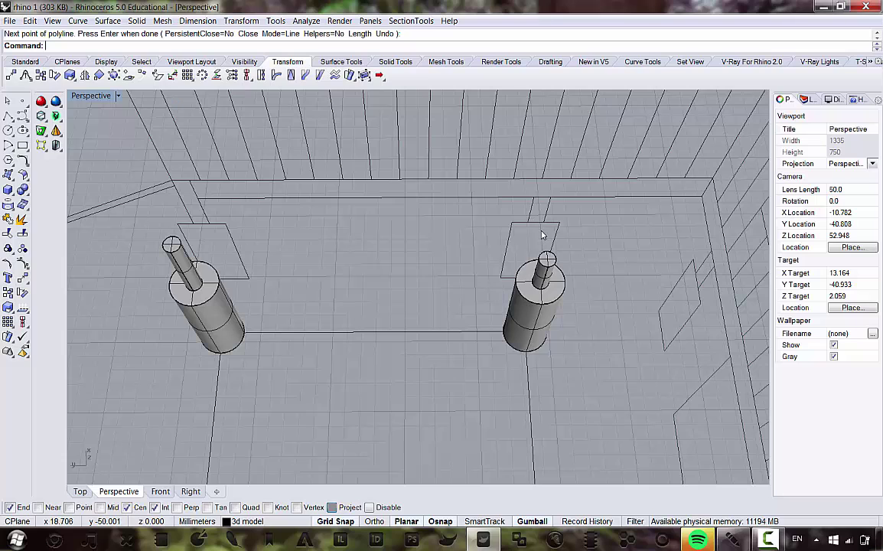
scroll(520, 214, down, 4)
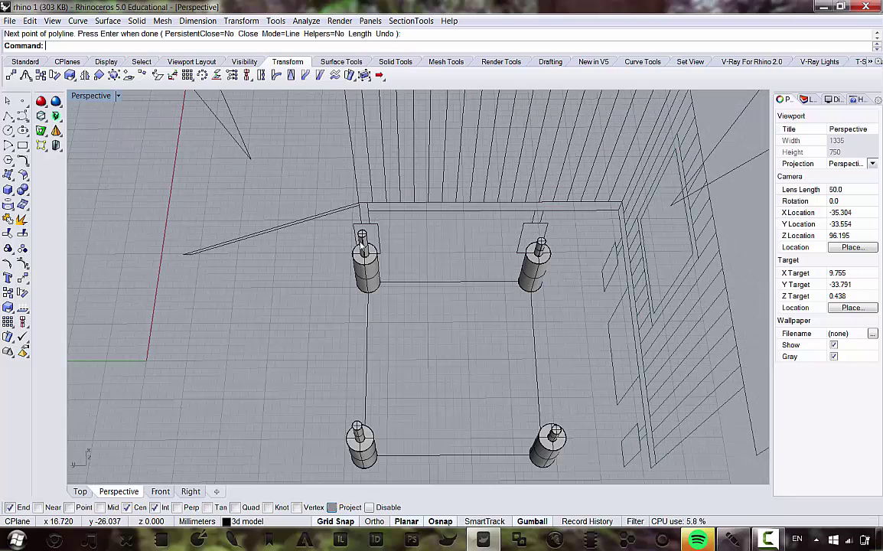
right_drag(361, 242, 382, 211)
scroll(383, 213, down, 2)
scroll(361, 202, up, 14)
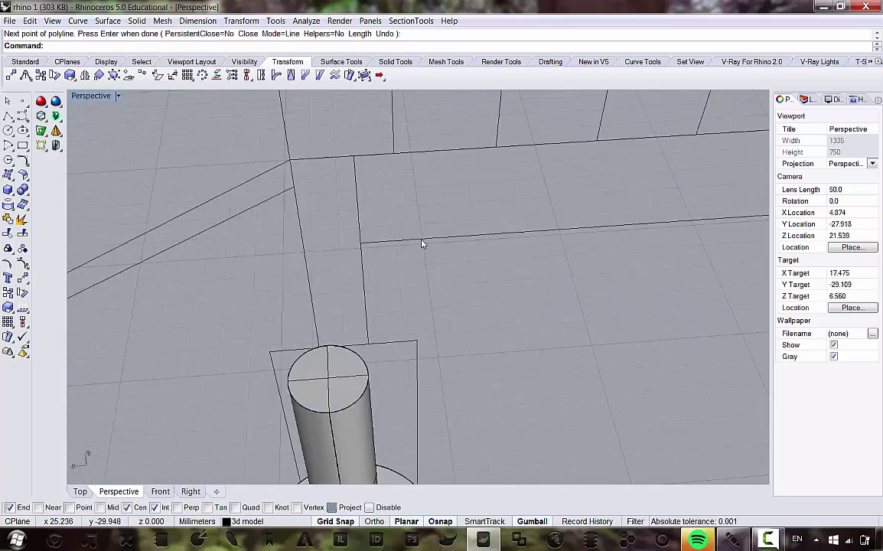
- Hide the four columns, the base outline and the front elevation, leaving only the side elevation
click(421, 243)
scroll(401, 238, down, 8)
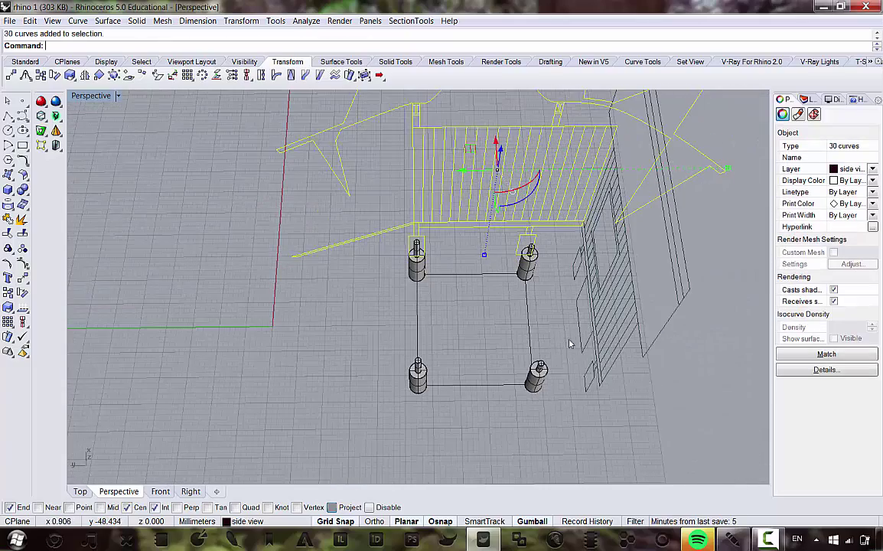
click(669, 384)
drag(679, 426, 423, 328)
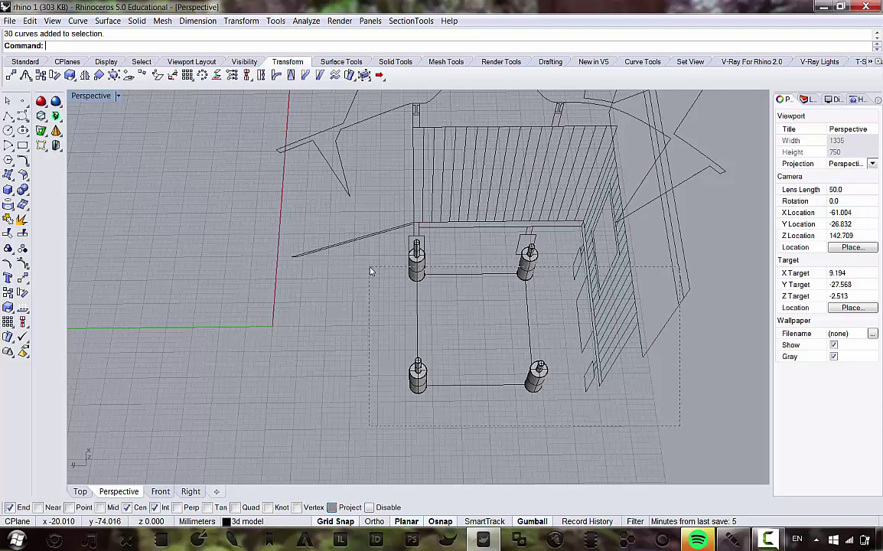
drag(370, 268, 371, 268)
scroll(387, 277, down, 2)
right_drag(404, 293, 436, 261)
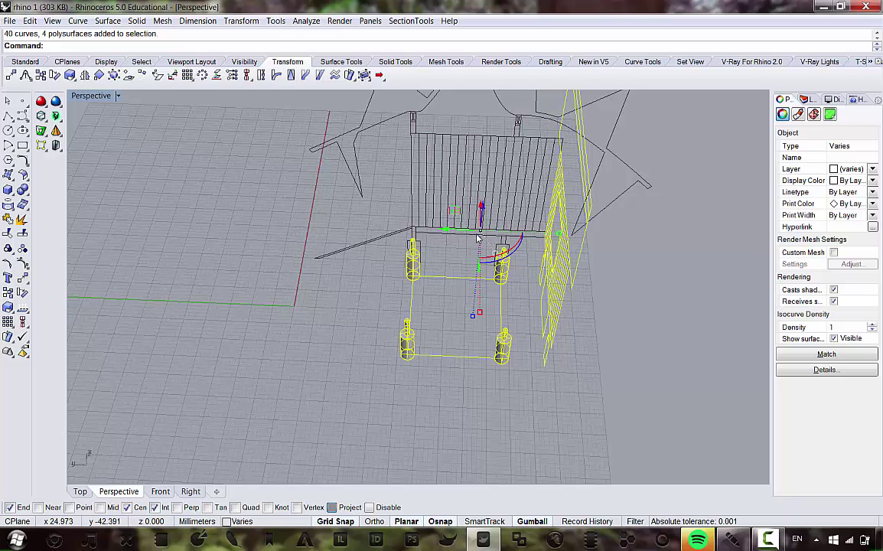
key(ctrl+h)
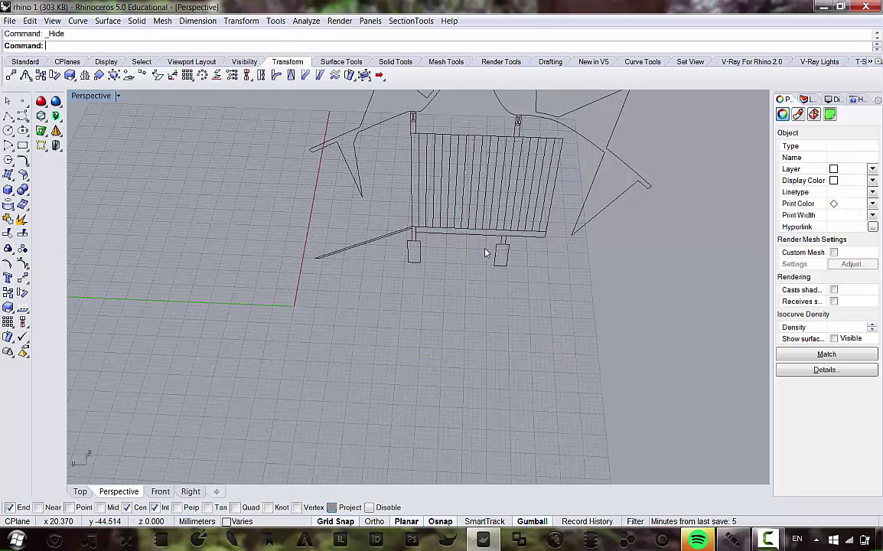
- Select all curves of the side elevation and widen the object properties area
right_drag(424, 242, 448, 253)
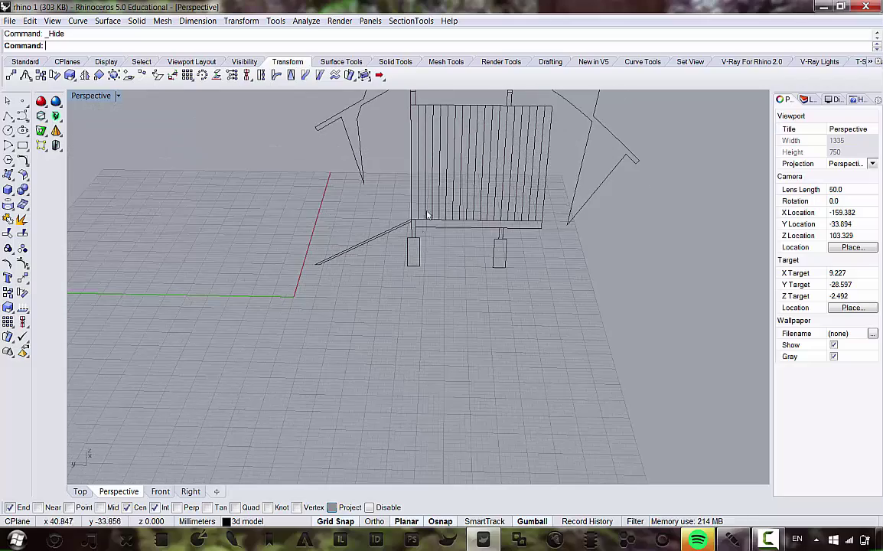
scroll(404, 212, up, 5)
scroll(445, 297, down, 5)
key(ctrl+a)
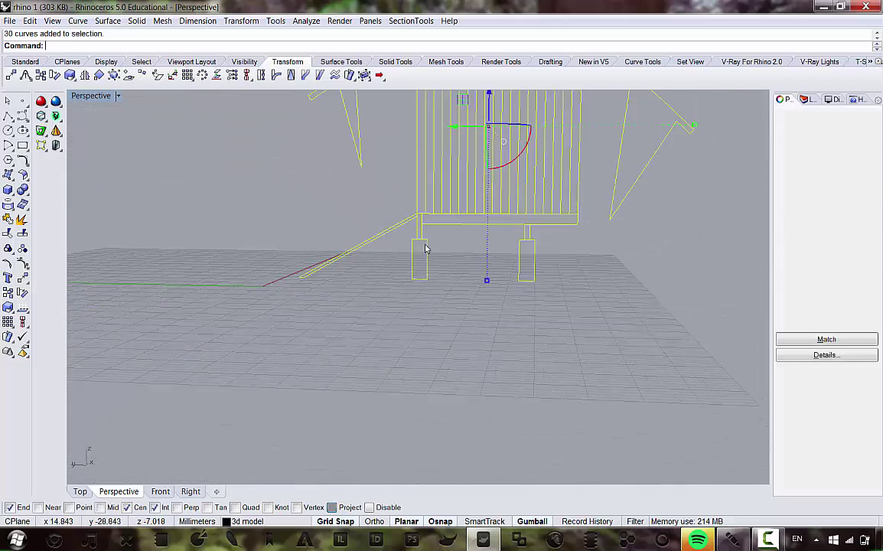
scroll(426, 249, down, 4)
right_drag(441, 358, 439, 255)
scroll(439, 255, up, 2)
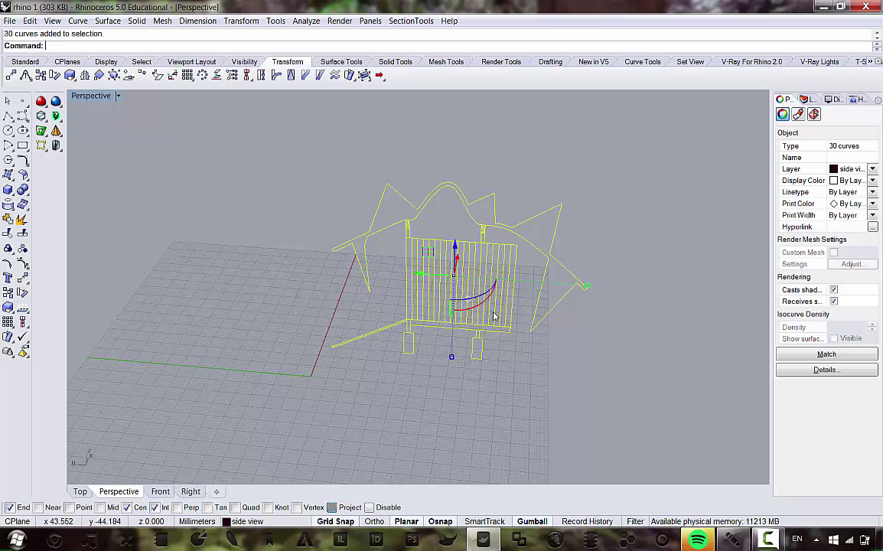
click(513, 408)
key(ctrl+a)
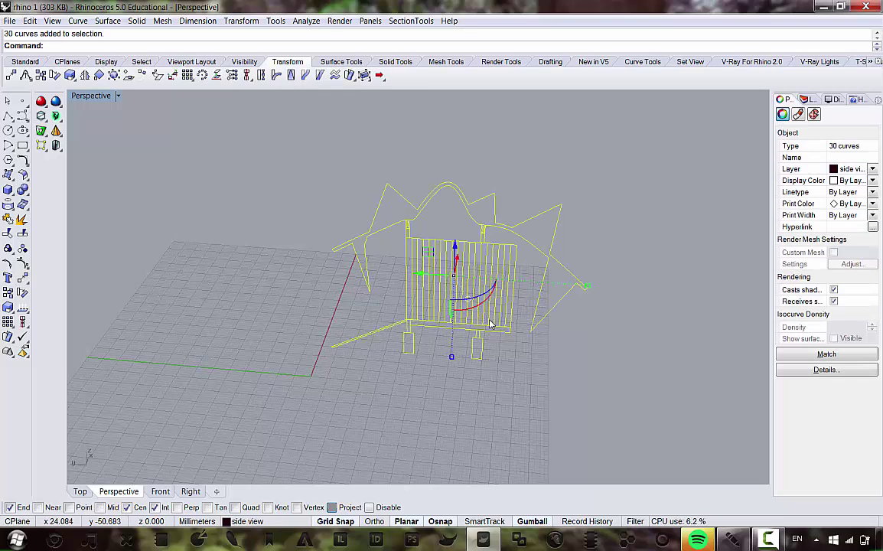
scroll(483, 335, up, 2)
scroll(454, 348, down, 2)
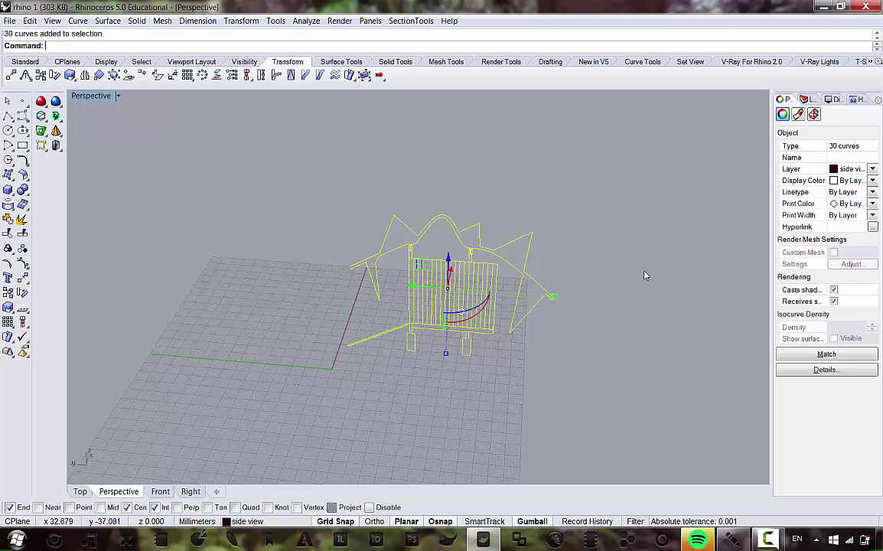
drag(771, 169, 728, 165)
- Ungroup the side elevation into its separate curves and clear the selection
scroll(424, 338, up, 3)
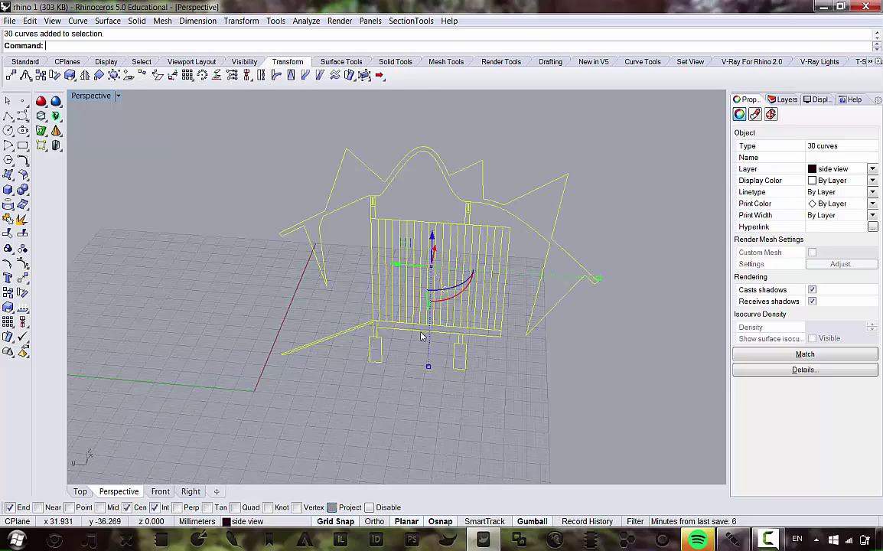
scroll(503, 220, down, 4)
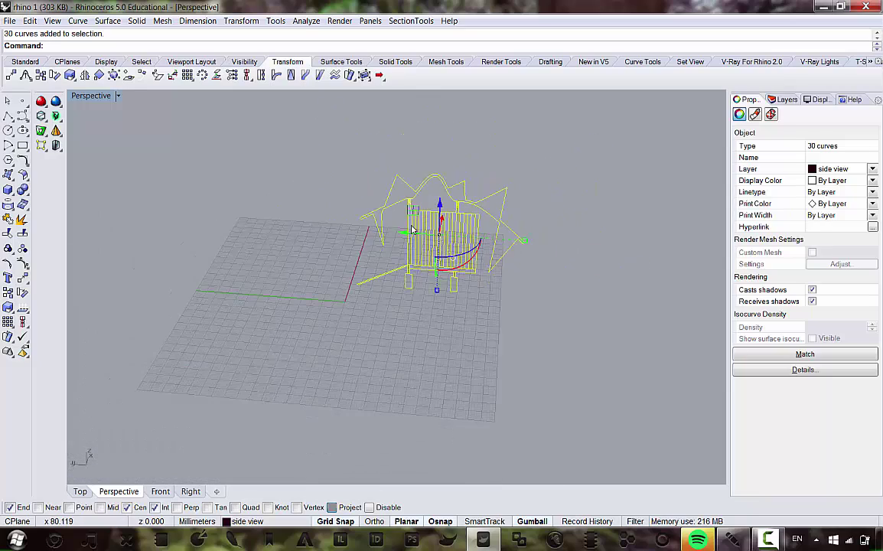
scroll(438, 245, up, 3)
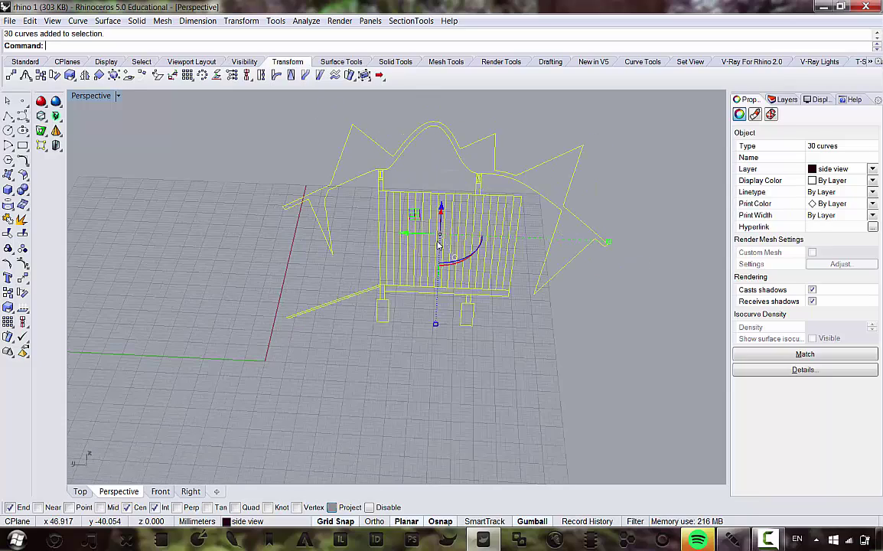
click(29, 21)
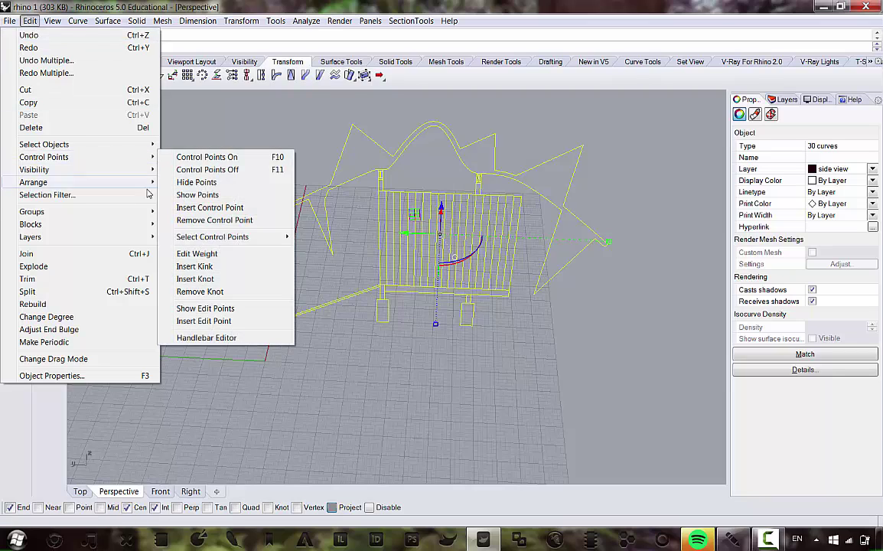
mouse_move(138, 211)
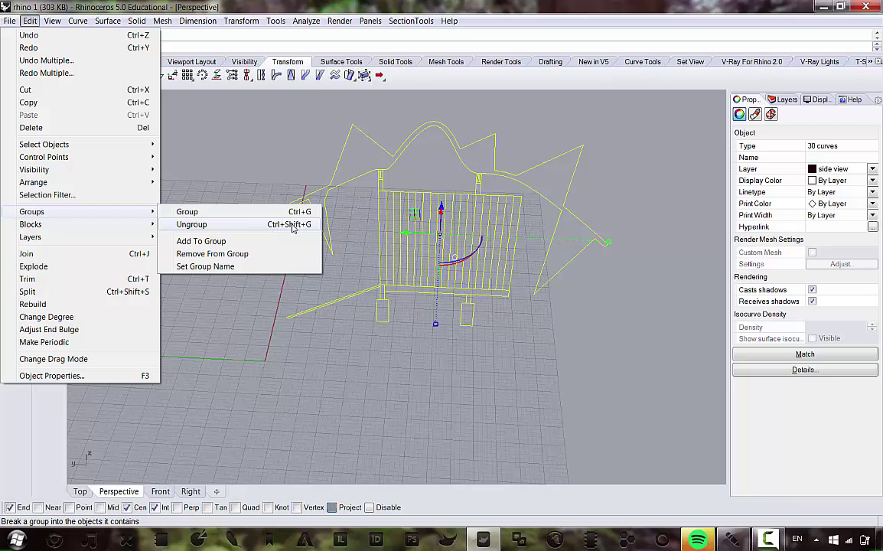
right_drag(396, 230, 415, 262)
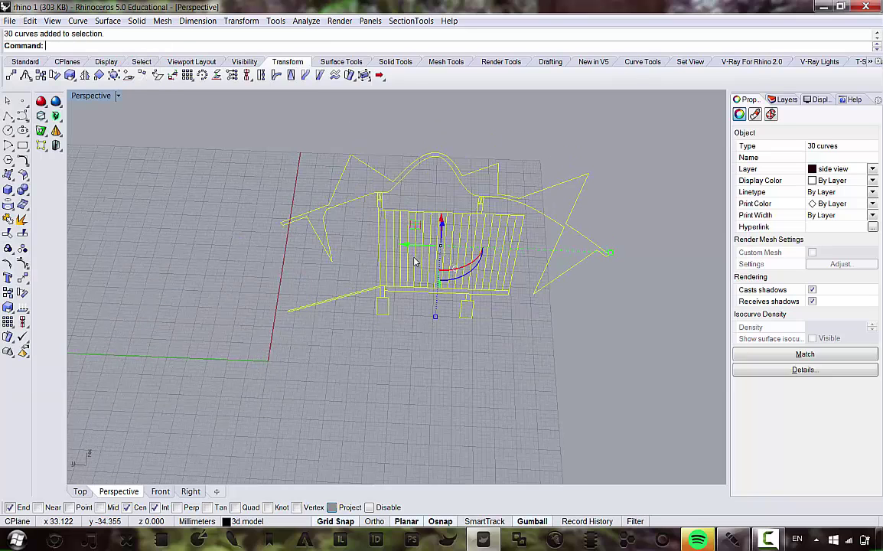
scroll(472, 229, up, 4)
scroll(419, 261, down, 6)
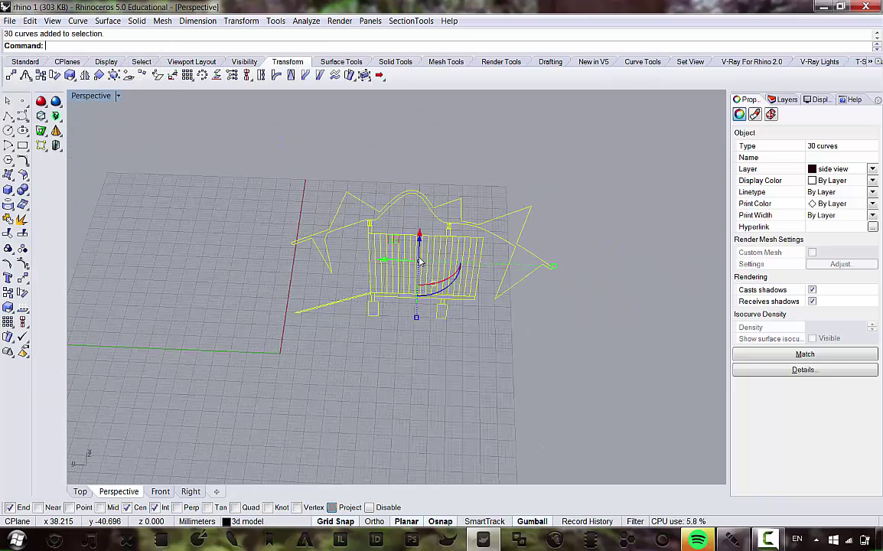
key(ctrl+shift+g)
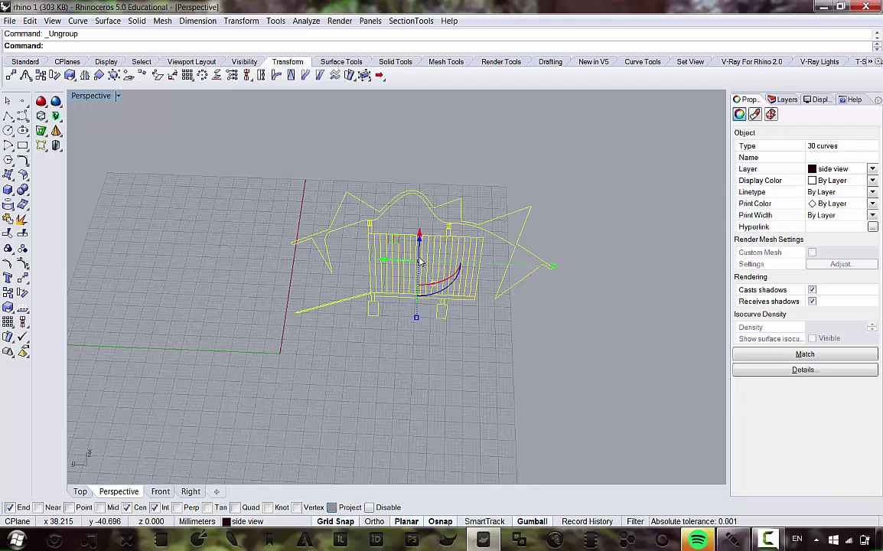
right_drag(431, 361, 423, 311)
scroll(434, 212, up, 4)
click(396, 406)
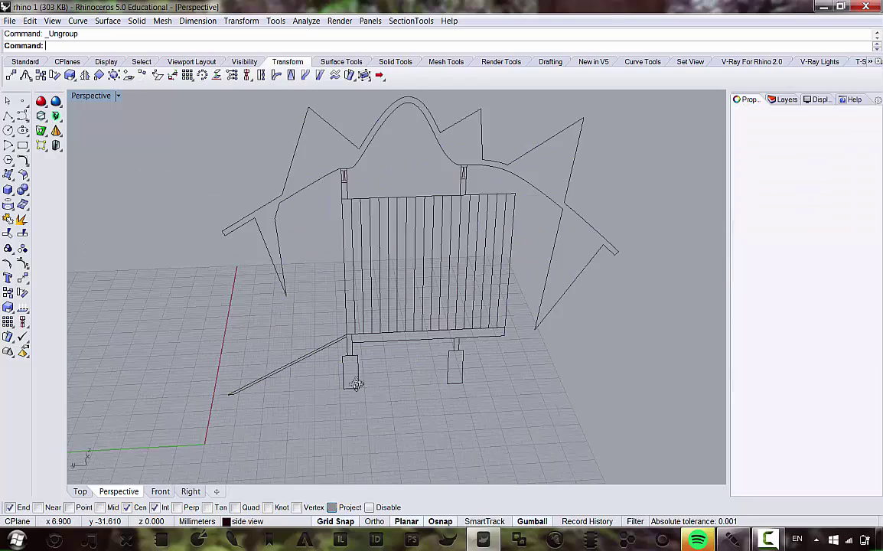
- Delete the narrow post next to the ramp and the foundation rectangle beneath it from the side elevation
mouse_move(356, 384)
right_down()
mouse_move(365, 341)
mouse_move(361, 386)
right_up()
scroll(365, 341, down, 8)
scroll(360, 331, up, 13)
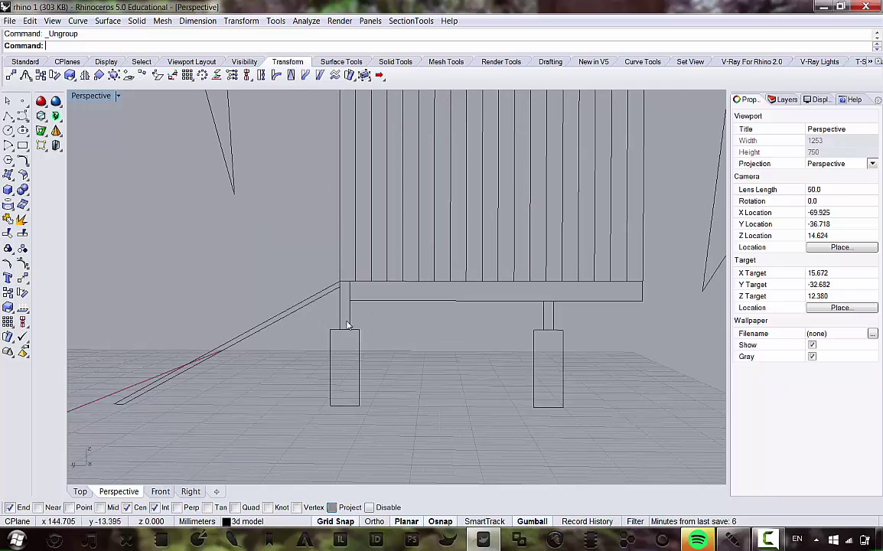
click(349, 324)
scroll(350, 322, down, 8)
scroll(354, 315, up, 8)
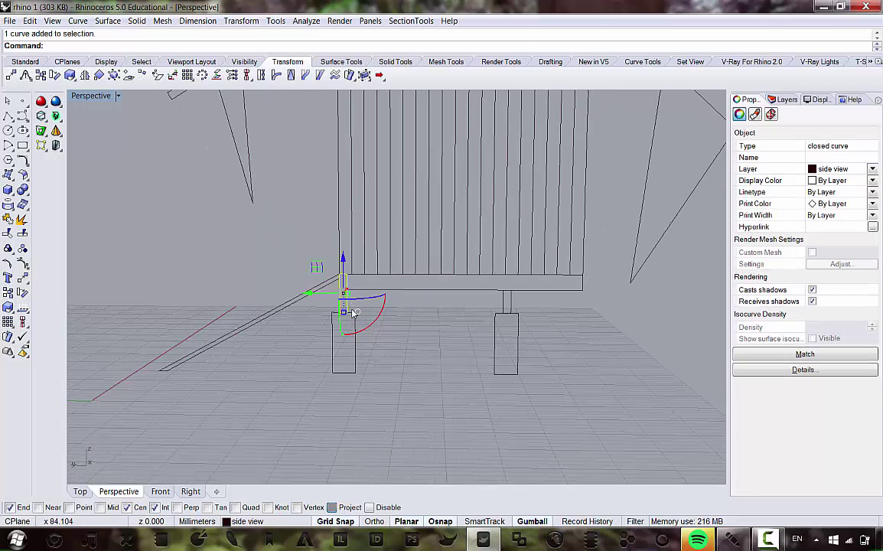
scroll(353, 270, down, 2)
scroll(355, 290, down, 4)
right_drag(354, 267, 360, 295)
scroll(355, 296, up, 4)
scroll(361, 273, down, 3)
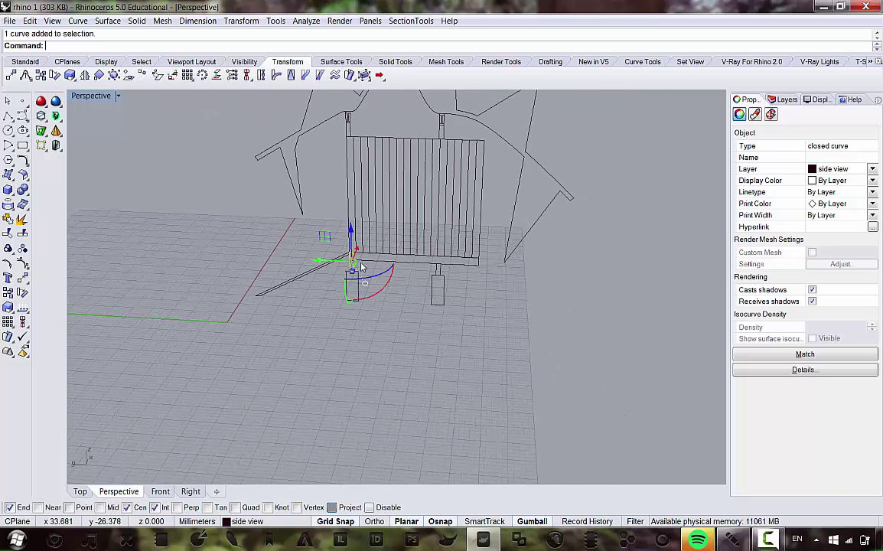
scroll(364, 297, up, 3)
key(Delete)
drag(386, 333, 293, 275)
key(Delete)
- Stretch the floor beam rectangle in one direction with Scale 1D so its ramp-side end meets the top of the ramp
click(388, 264)
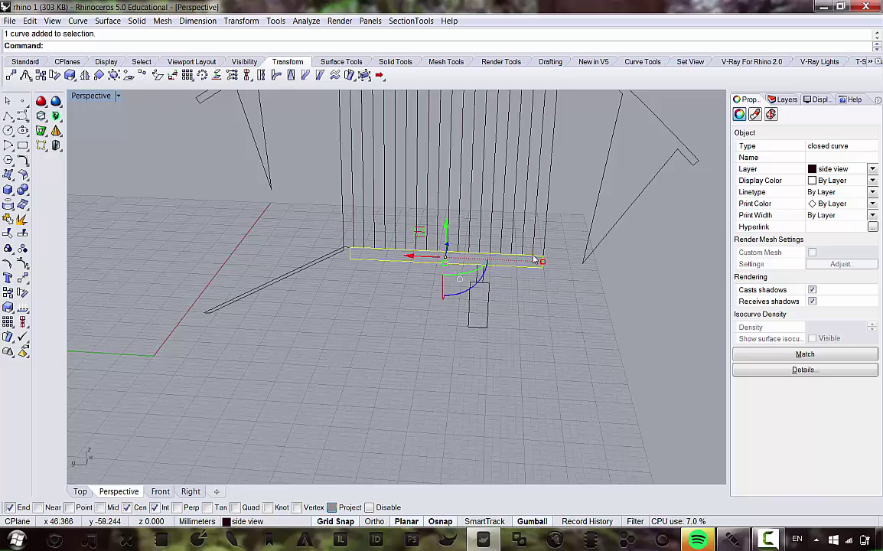
scroll(534, 260, up, 3)
scroll(543, 263, down, 3)
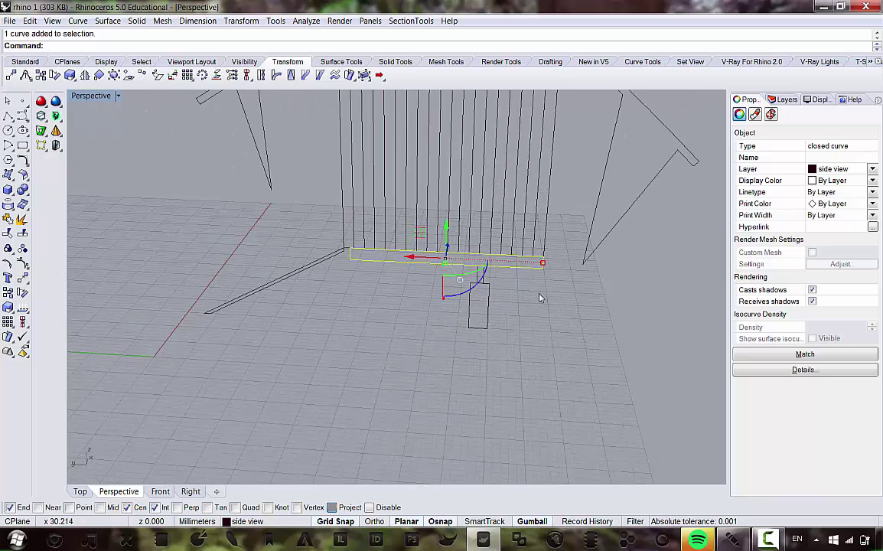
scroll(541, 287, up, 3)
scroll(548, 269, down, 3)
scroll(548, 272, up, 2)
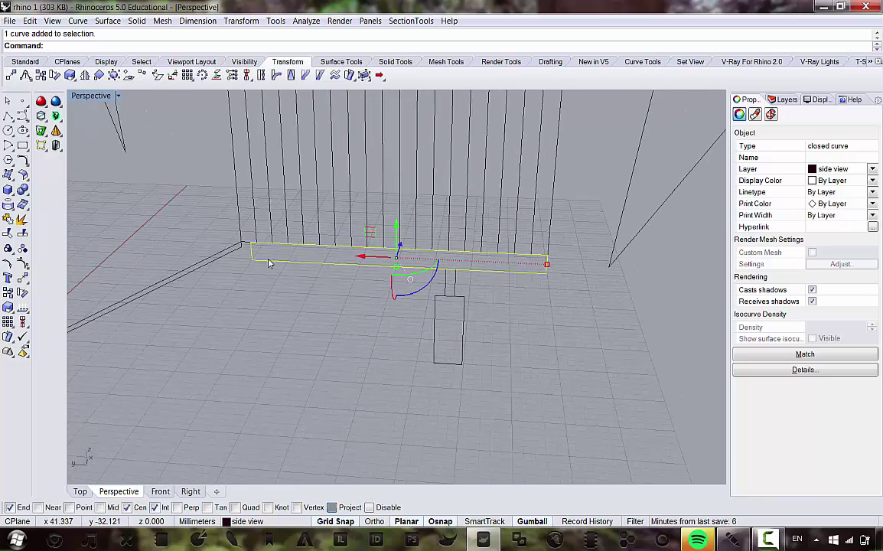
right_drag(245, 233, 335, 281)
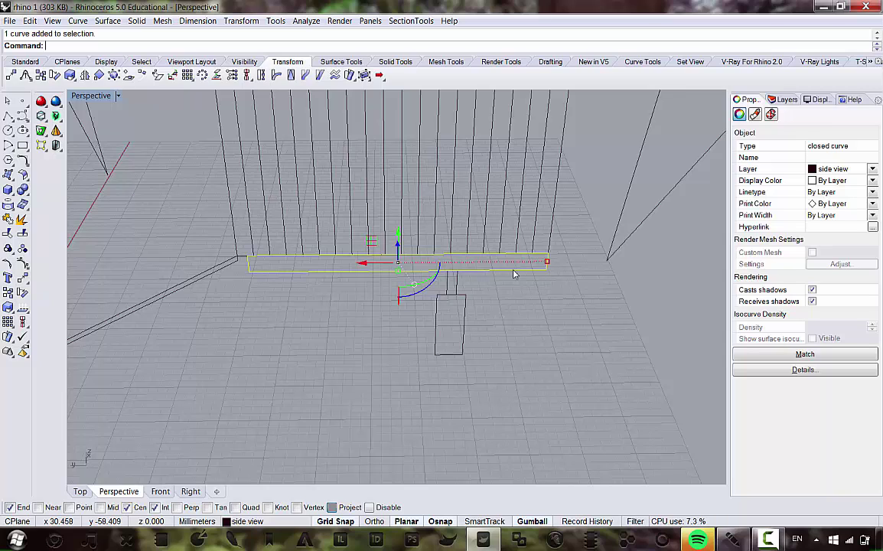
click(240, 21)
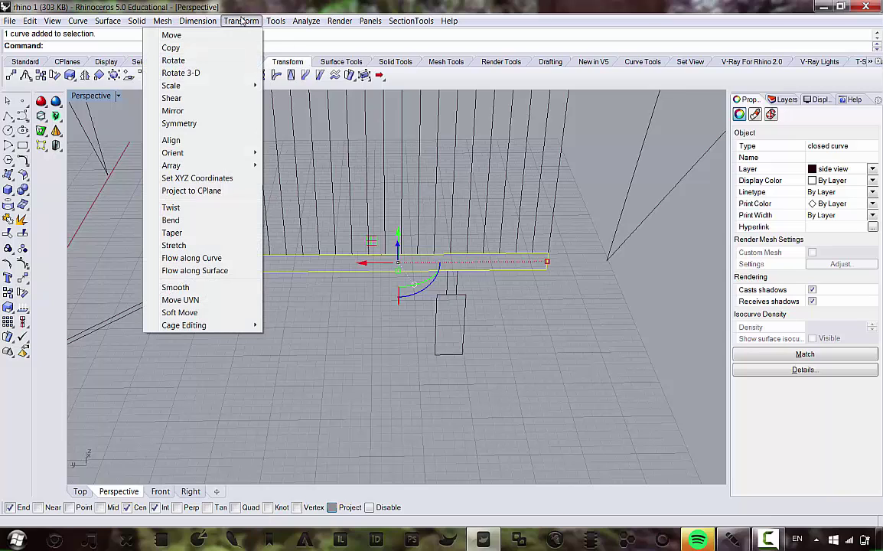
mouse_move(245, 85)
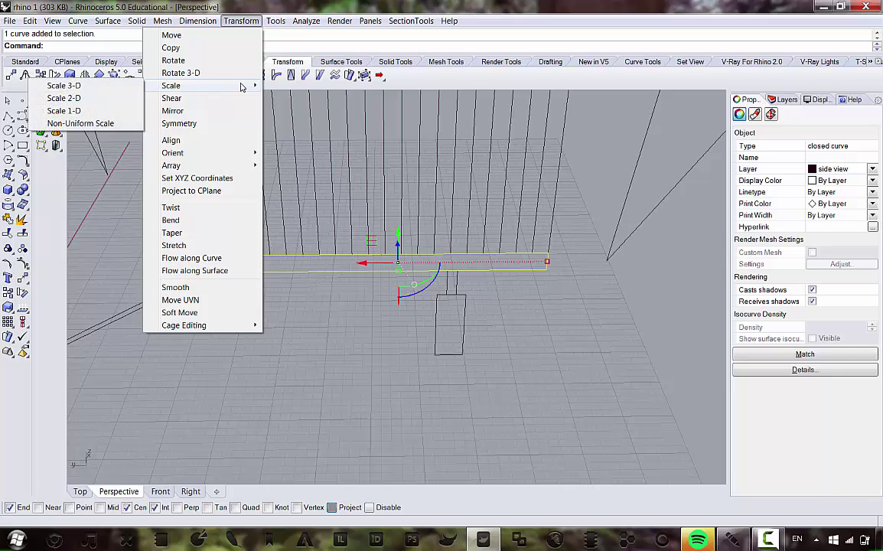
click(63, 110)
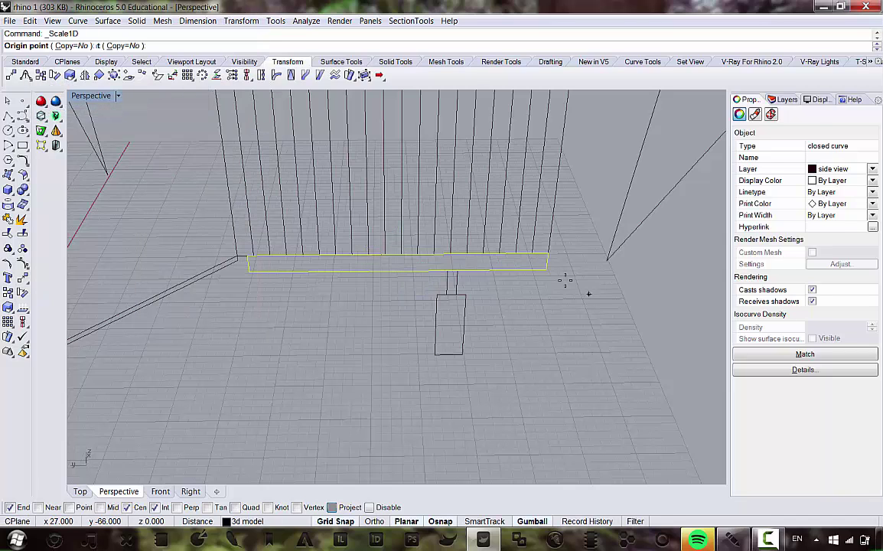
click(538, 272)
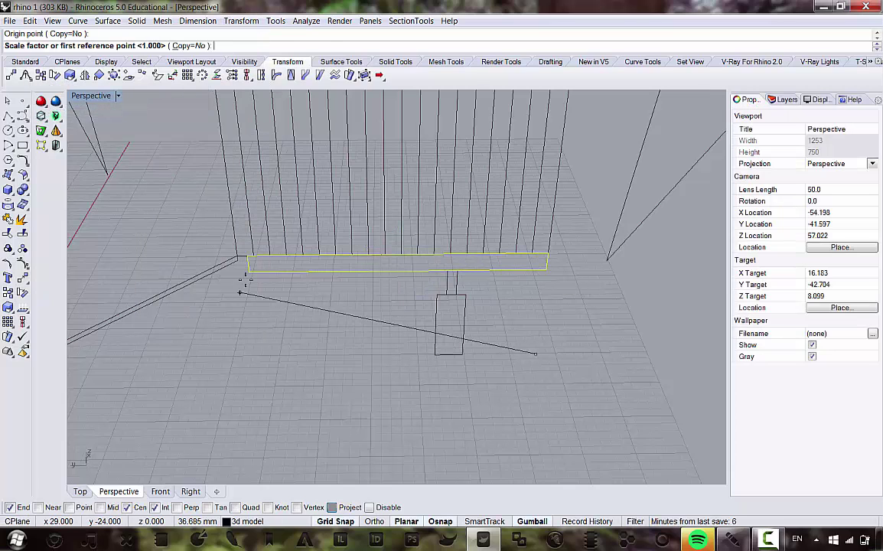
click(247, 274)
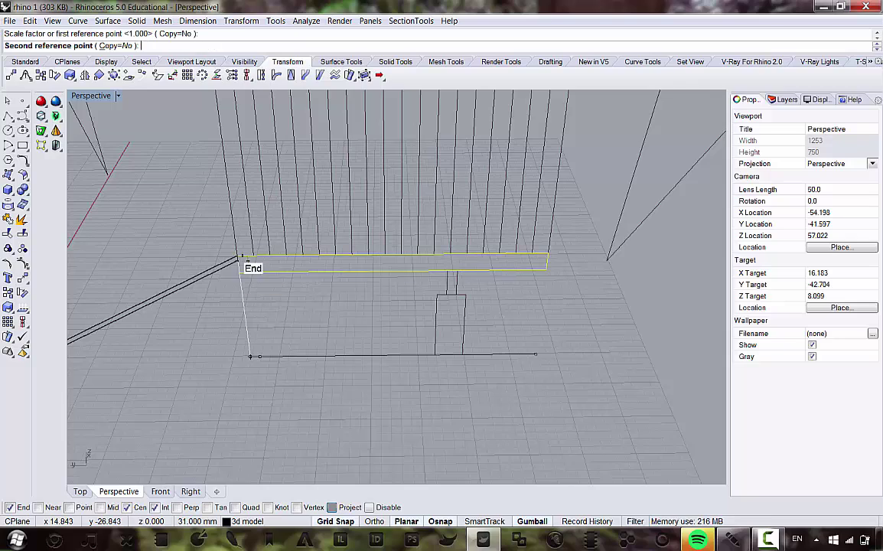
click(238, 257)
scroll(309, 281, down, 4)
scroll(311, 281, down, 4)
scroll(326, 289, up, 8)
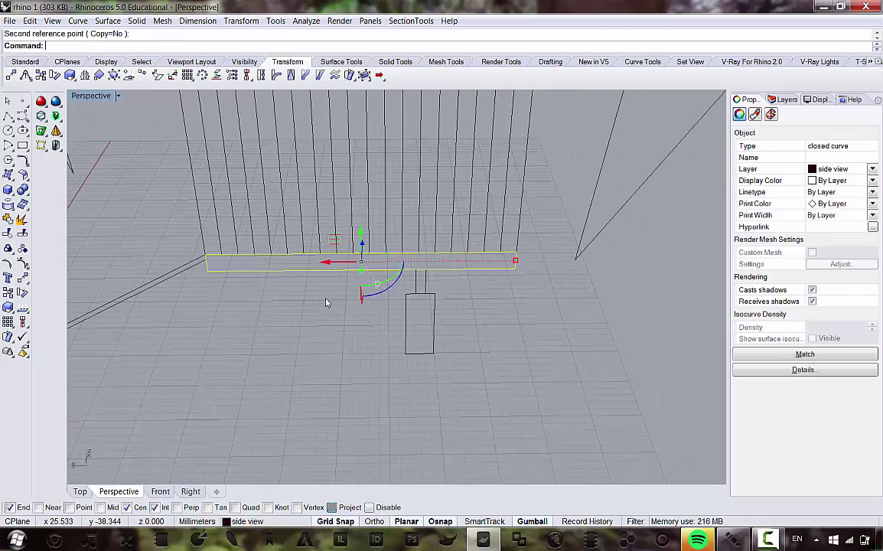
click(328, 299)
- Inspect the stretched floor beam and the remaining post and foundation beneath it from several angles
scroll(349, 293, down, 8)
right_drag(349, 292, 352, 238)
scroll(354, 256, up, 8)
scroll(369, 277, down, 8)
mouse_move(370, 282)
right_down()
mouse_move(382, 331)
mouse_move(370, 270)
right_up()
scroll(383, 331, down, 2)
scroll(382, 330, up, 6)
scroll(381, 296, down, 6)
scroll(360, 339, up, 10)
scroll(371, 307, down, 8)
right_drag(372, 306, 370, 335)
scroll(366, 296, up, 10)
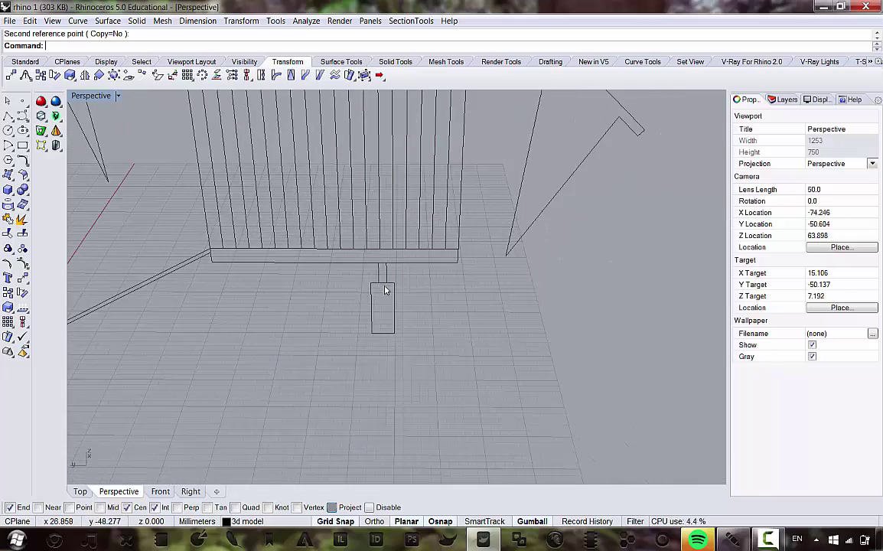
scroll(384, 290, down, 10)
mouse_move(378, 294)
right_down()
mouse_move(368, 315)
mouse_move(385, 296)
right_up()
scroll(368, 316, up, 10)
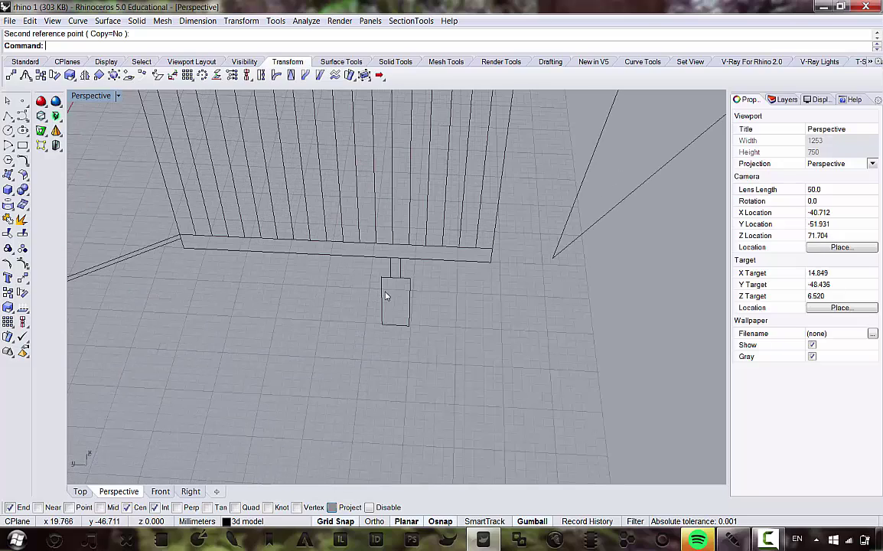
right_drag(396, 238, 386, 282)
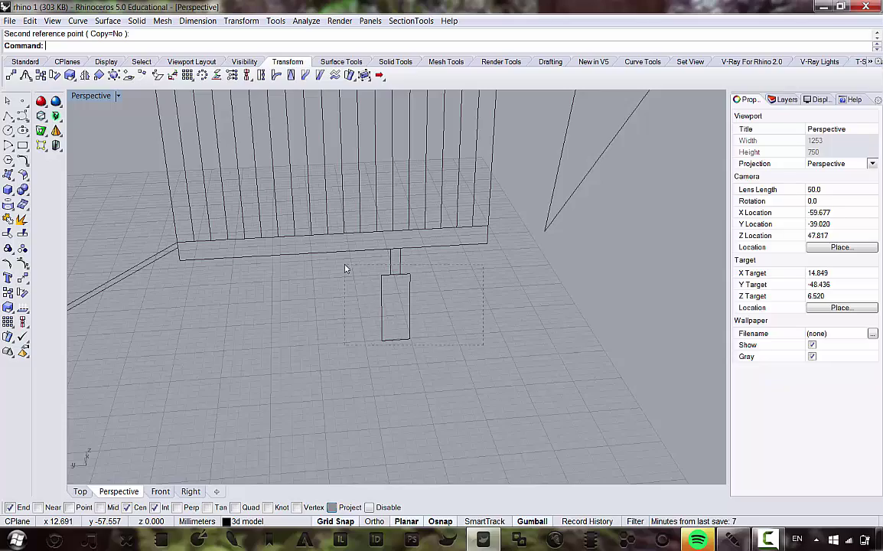
- Move the post and foundation rectangles together along the floor beam towards its end opposite the ramp
drag(344, 266, 344, 264)
right_drag(489, 310, 432, 309)
right_drag(415, 276, 432, 263)
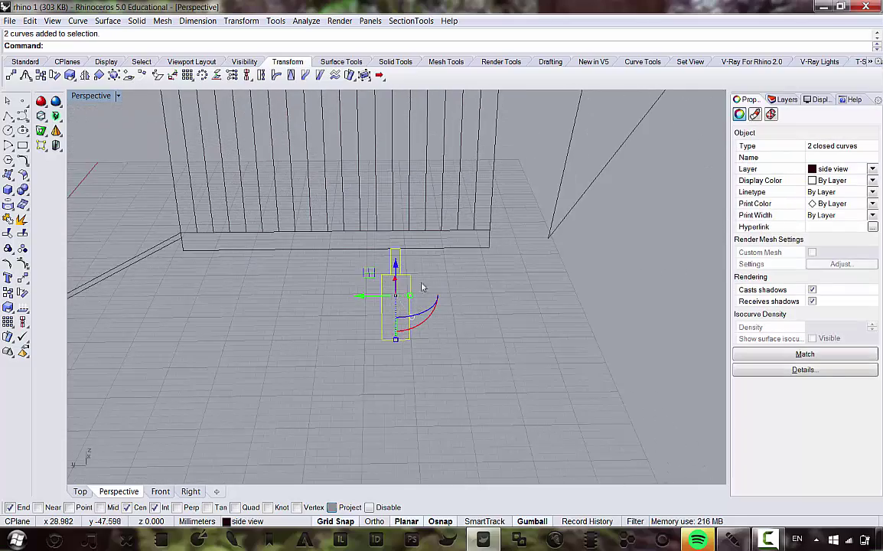
right_drag(365, 295, 380, 305)
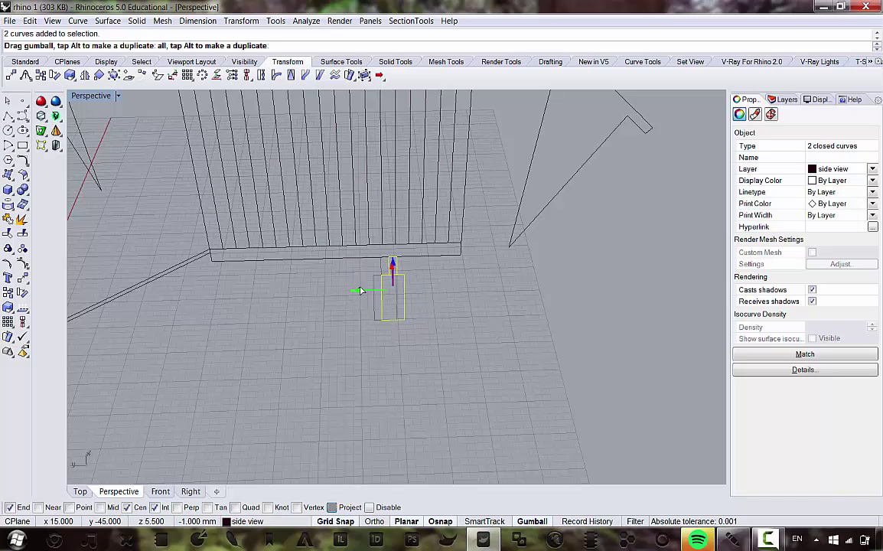
drag(361, 290, 390, 293)
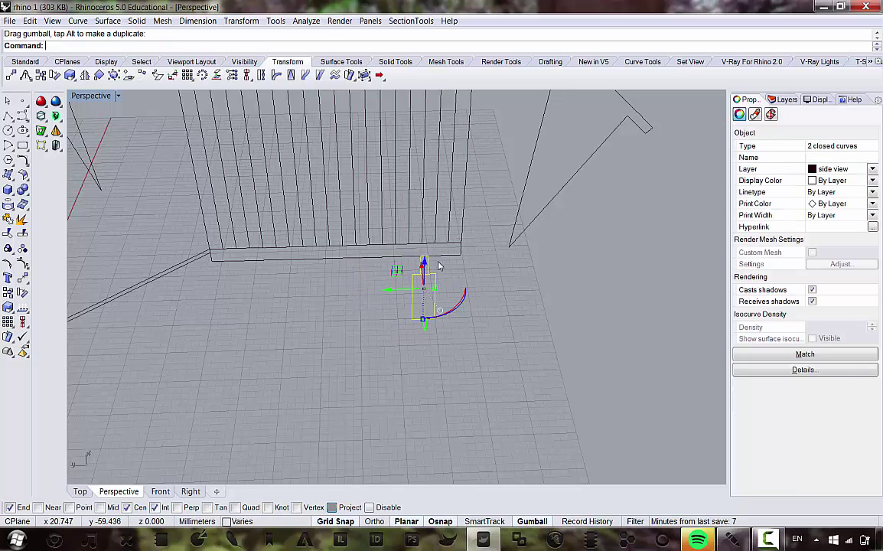
right_drag(409, 330, 342, 343)
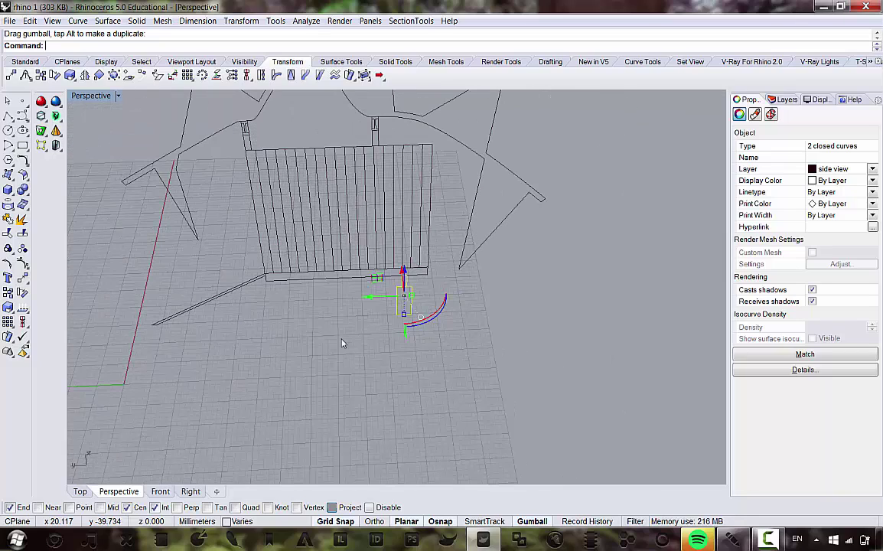
- Copy the post and foundation along the floor beam to its ramp-side end
scroll(421, 307, up, 4)
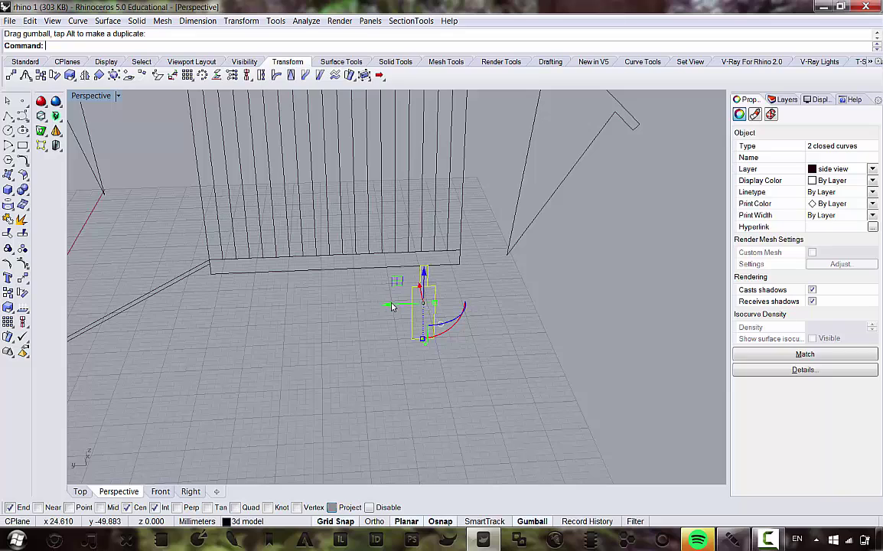
drag(391, 306, 215, 318)
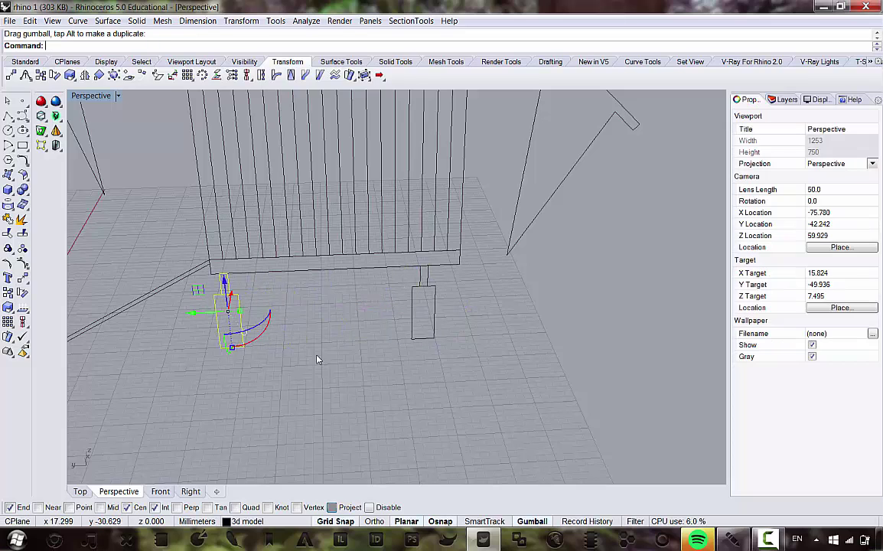
click(335, 381)
scroll(341, 385, down, 8)
mouse_move(334, 383)
right_down()
mouse_move(329, 339)
mouse_move(325, 366)
mouse_move(344, 382)
right_up()
scroll(372, 382, up, 9)
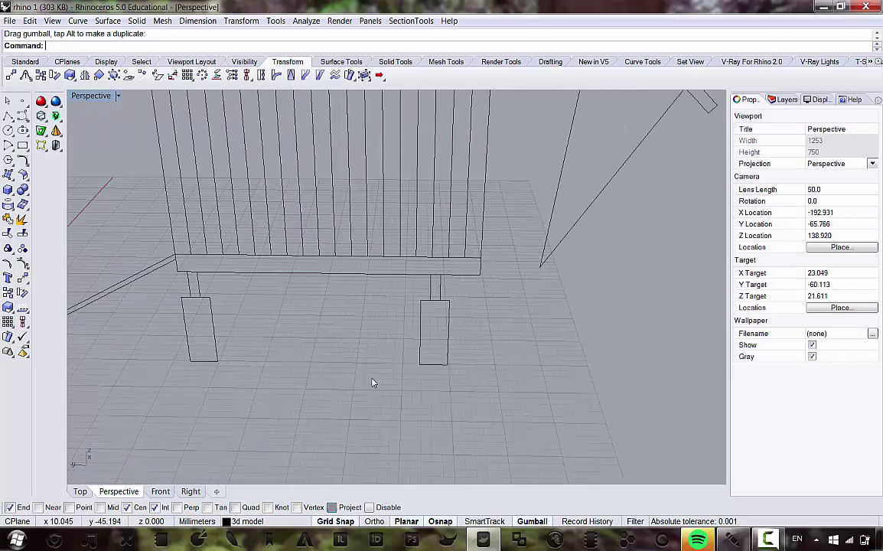
- Inspect the positions of both supports beneath the floor beam from several angles
drag(399, 294, 425, 323)
click(524, 340)
scroll(497, 368, down, 10)
right_drag(497, 368, 506, 327)
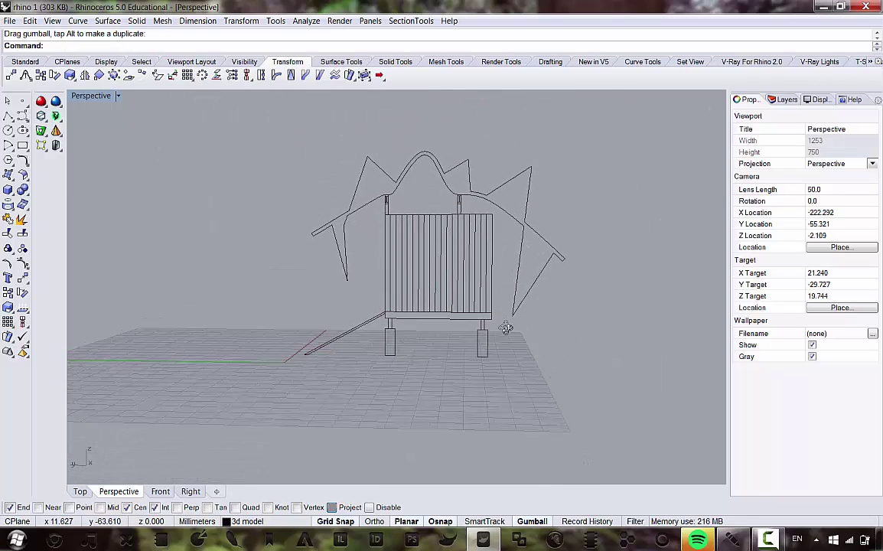
scroll(505, 328, up, 5)
scroll(364, 306, down, 8)
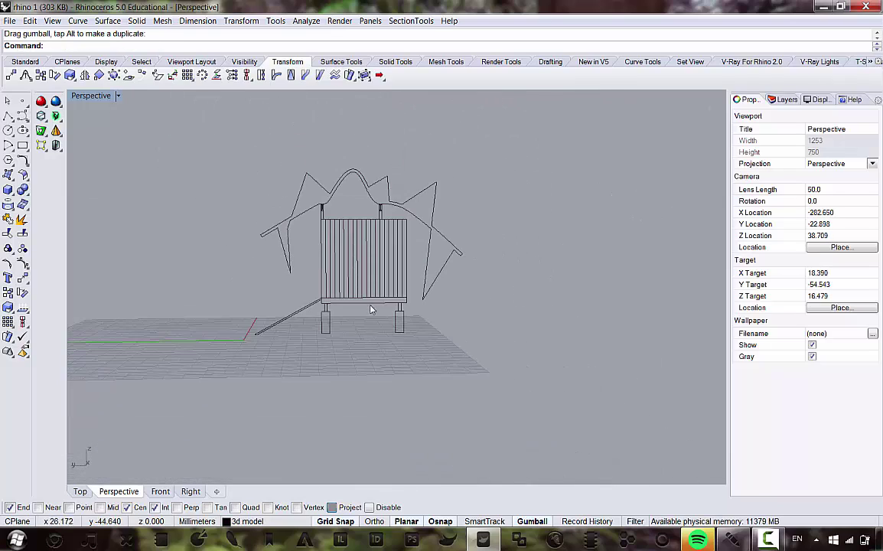
right_drag(369, 306, 367, 261)
scroll(362, 321, up, 8)
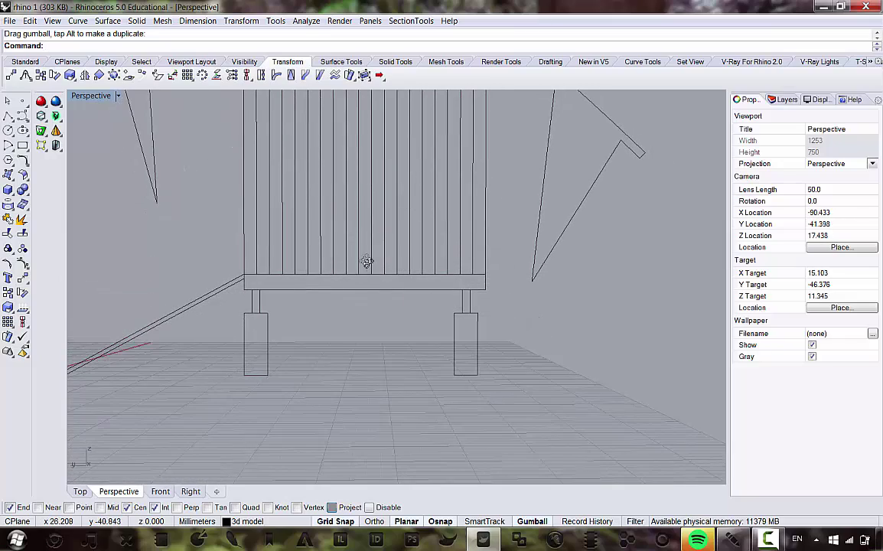
right_drag(291, 316, 312, 302)
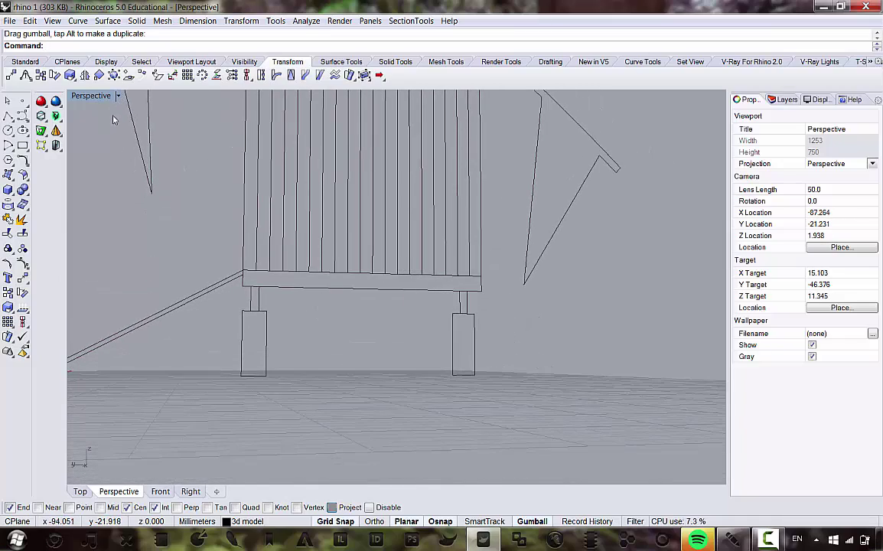
- Switch to a maximized Right view and zoom in on the support at the end opposite the ramp
double_click(95, 97)
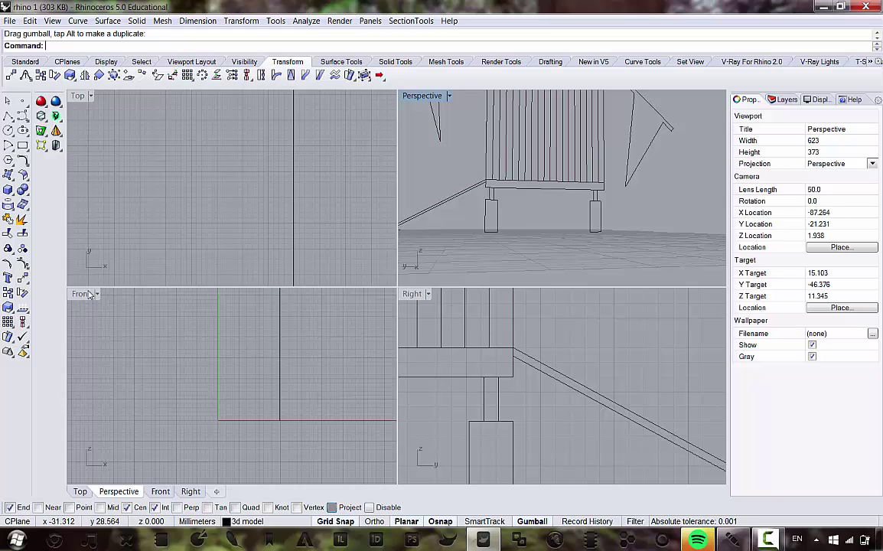
double_click(412, 294)
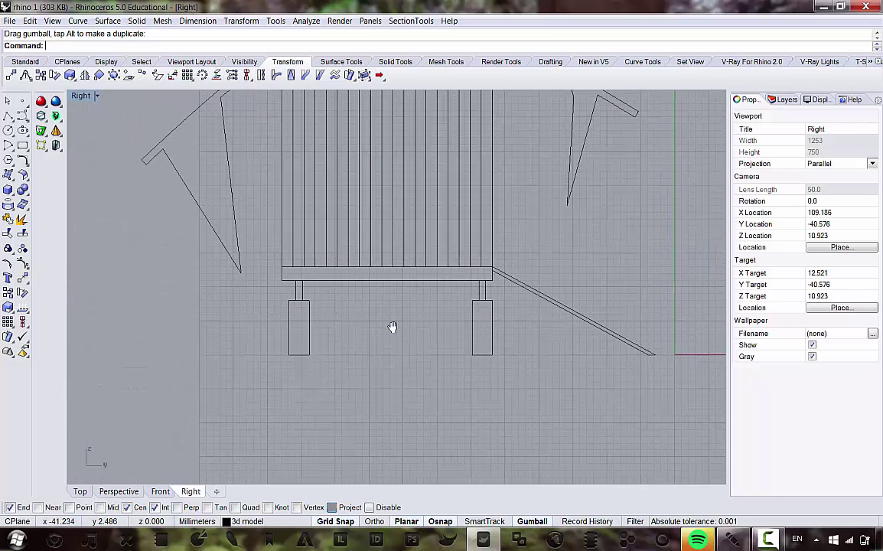
scroll(494, 272, up, 3)
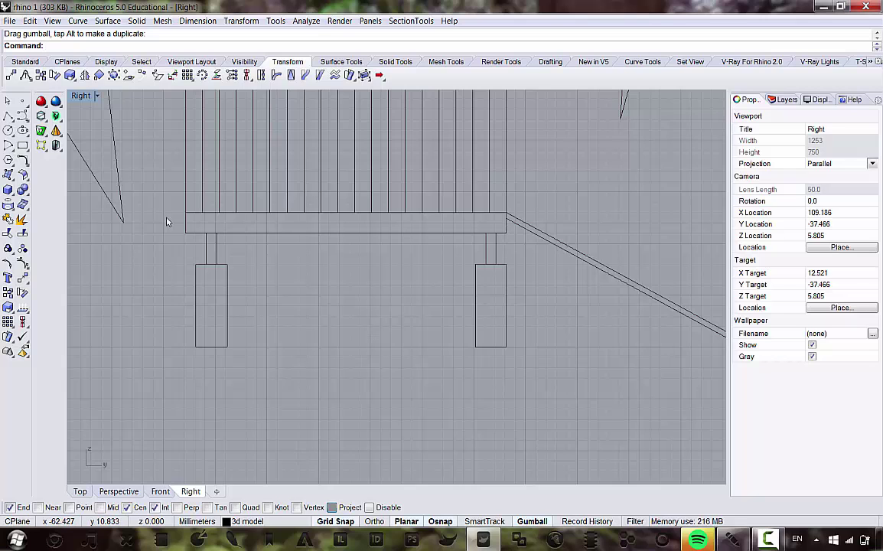
right_drag(288, 261, 343, 257)
scroll(259, 271, up, 10)
scroll(329, 260, down, 6)
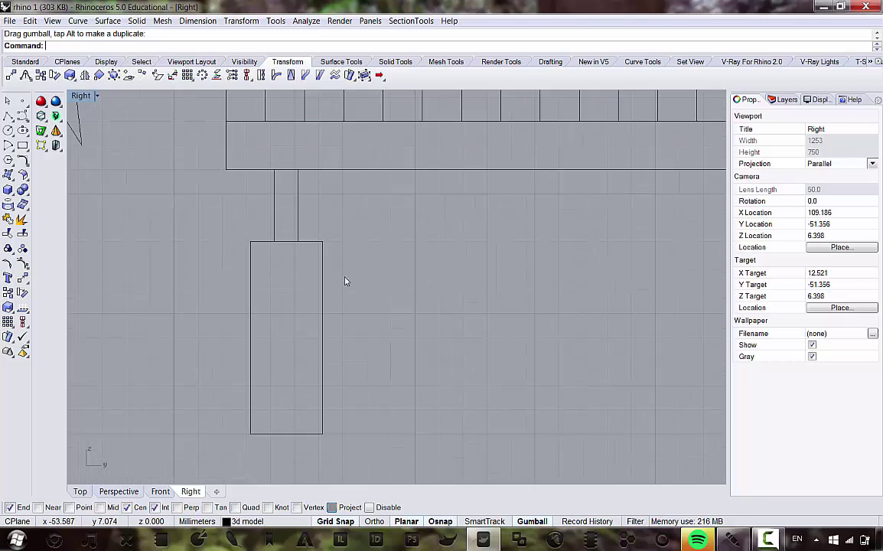
- Move the post and foundation farthest from the ramp 1 mm outward, aligning the foundation's outer edge with the floor beam's end
drag(420, 323, 255, 226)
scroll(301, 237, up, 3)
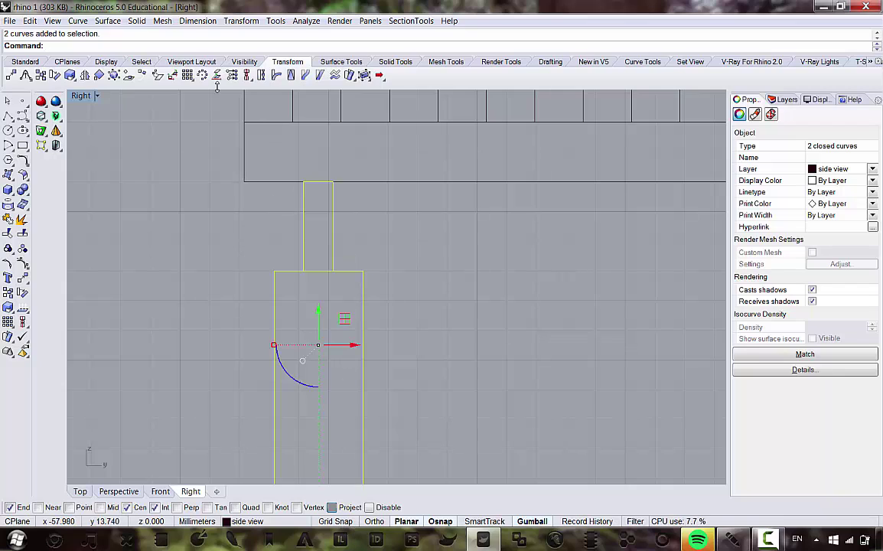
click(230, 23)
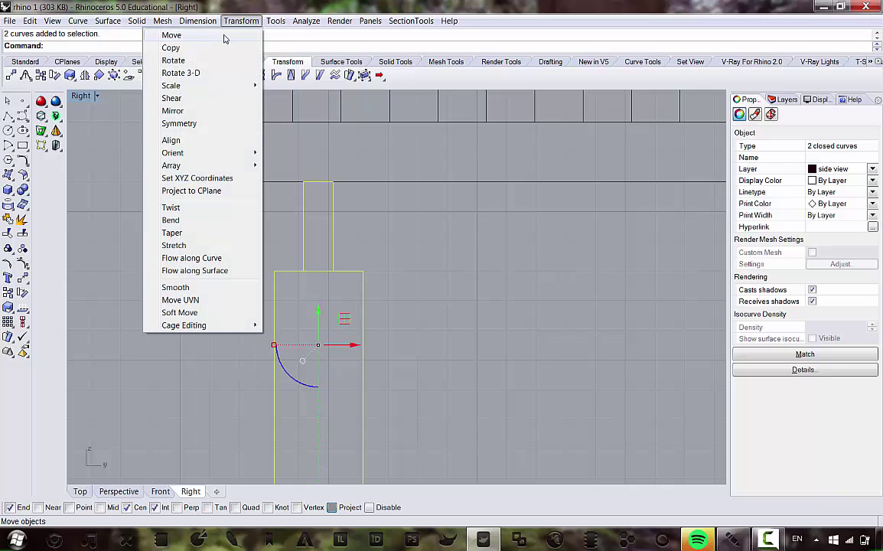
click(221, 39)
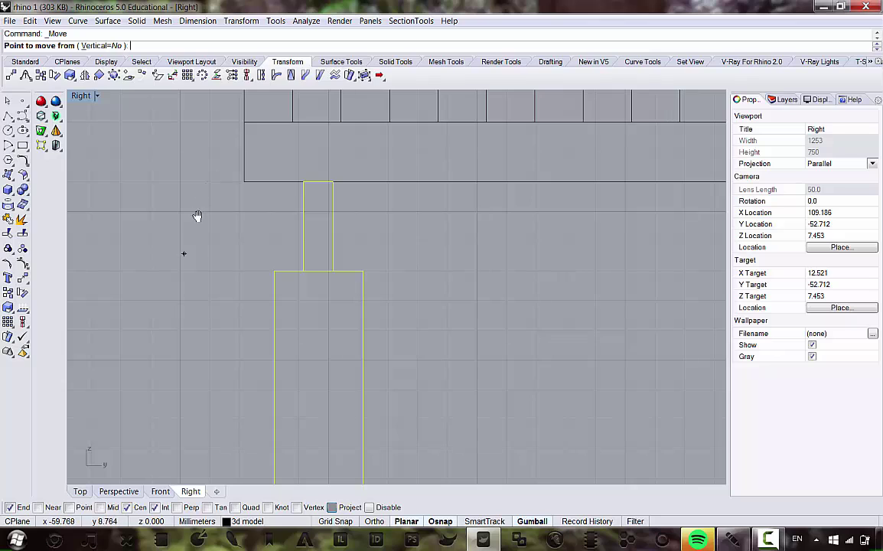
right_drag(197, 217, 215, 146)
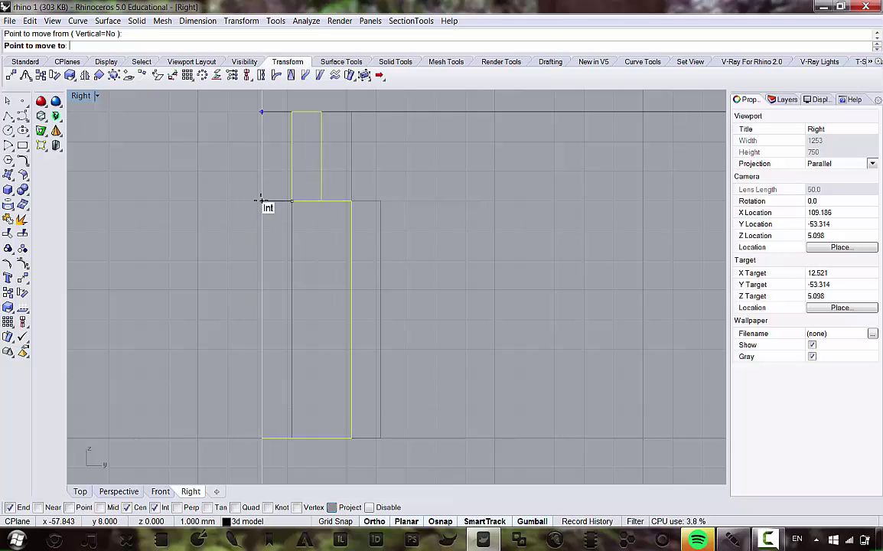
scroll(269, 182, down, 20)
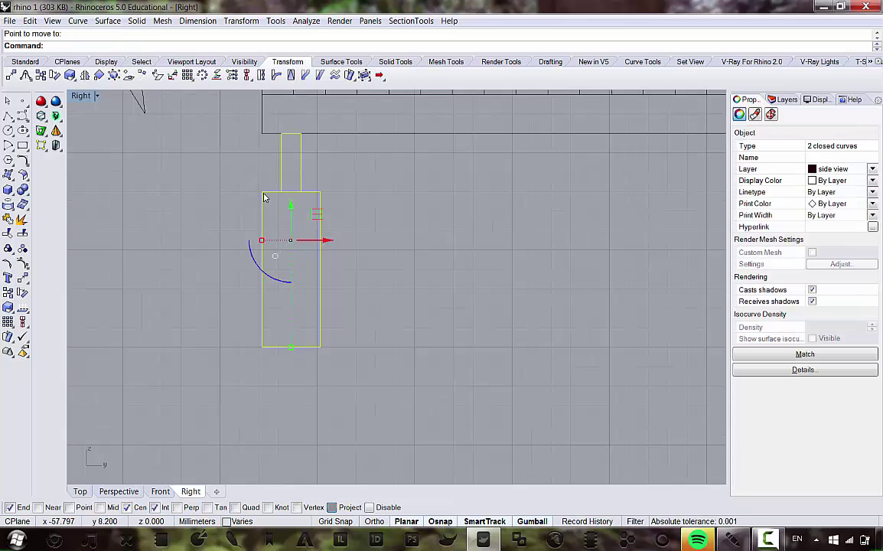
- Start moving the ramp-side post and foundation of the side elevation, using the foundation's upper outer corner as the base point
scroll(375, 187, up, 14)
drag(378, 232, 305, 184)
scroll(341, 172, up, 2)
scroll(363, 168, down, 5)
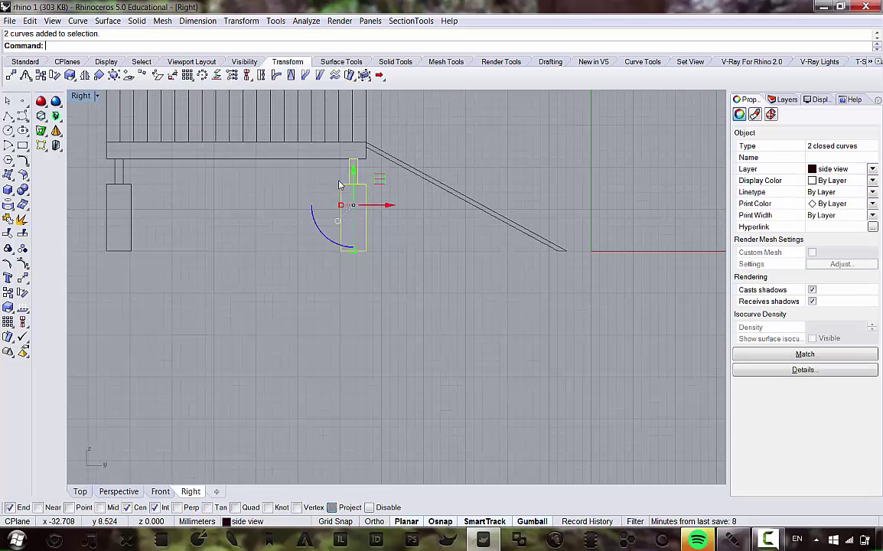
scroll(374, 176, up, 6)
click(237, 20)
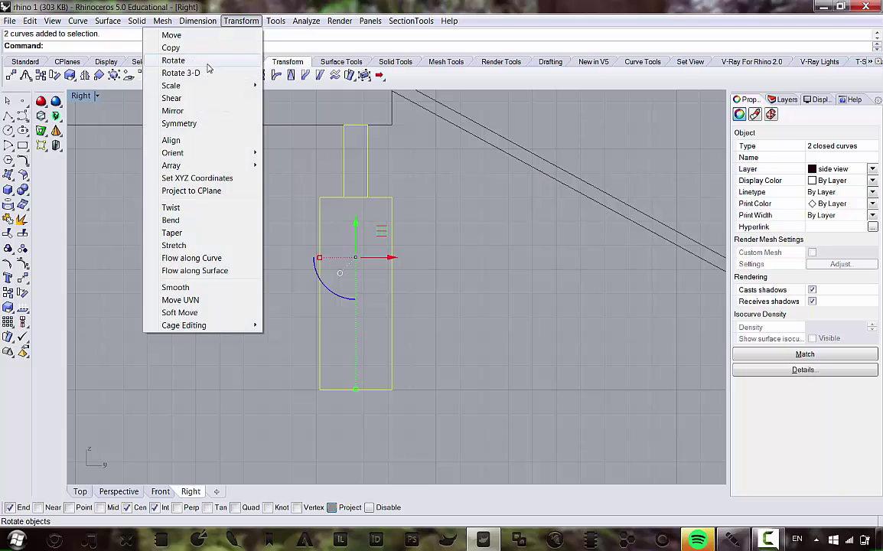
click(197, 38)
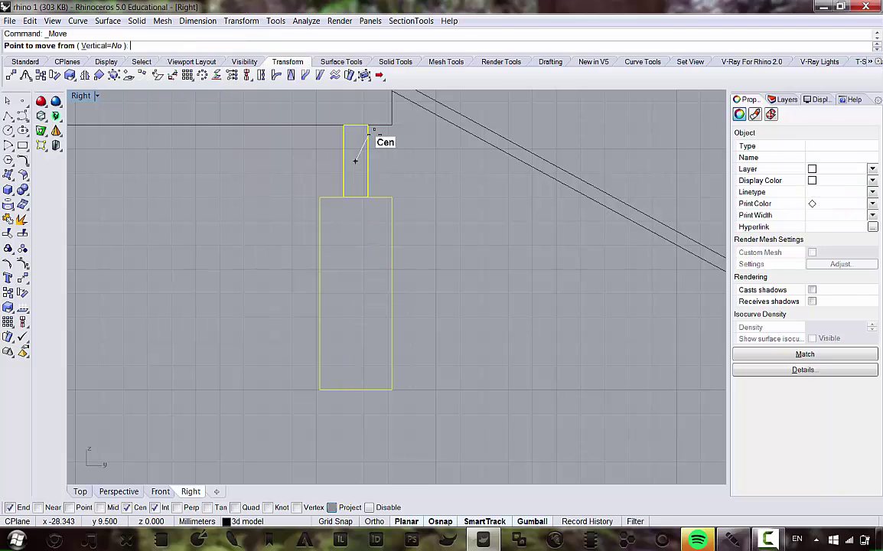
scroll(444, 191, up, 4)
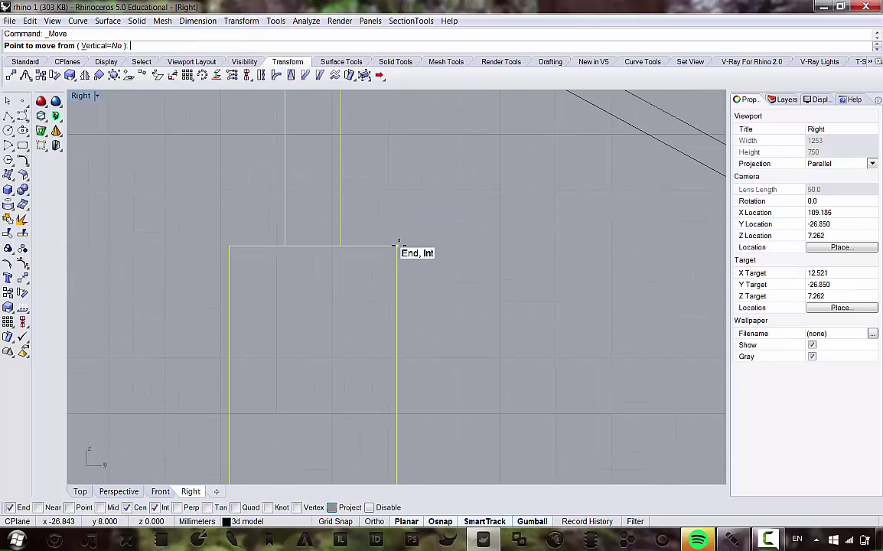
click(395, 246)
- Turn off the Center snap and place the ramp-side support with its foundation's outer edge in line with the floor beam's end
scroll(395, 247, down, 2)
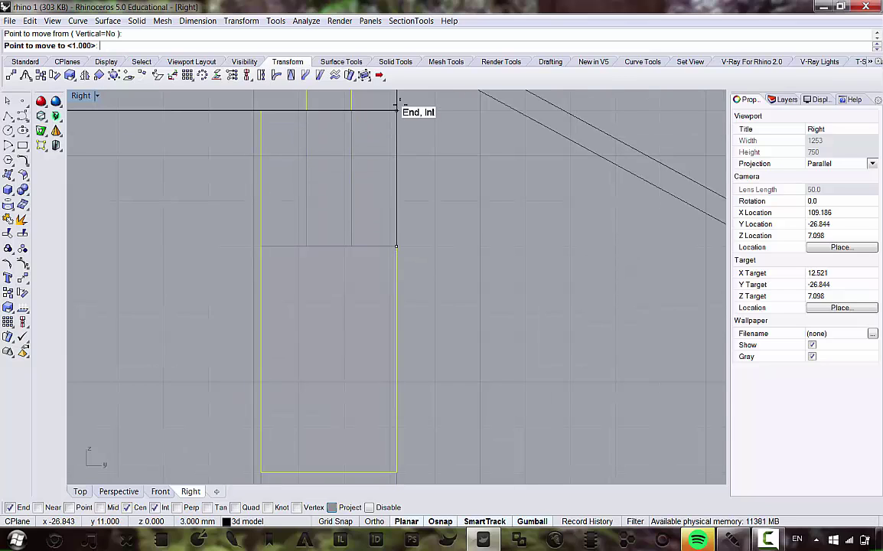
scroll(387, 245, up, 5)
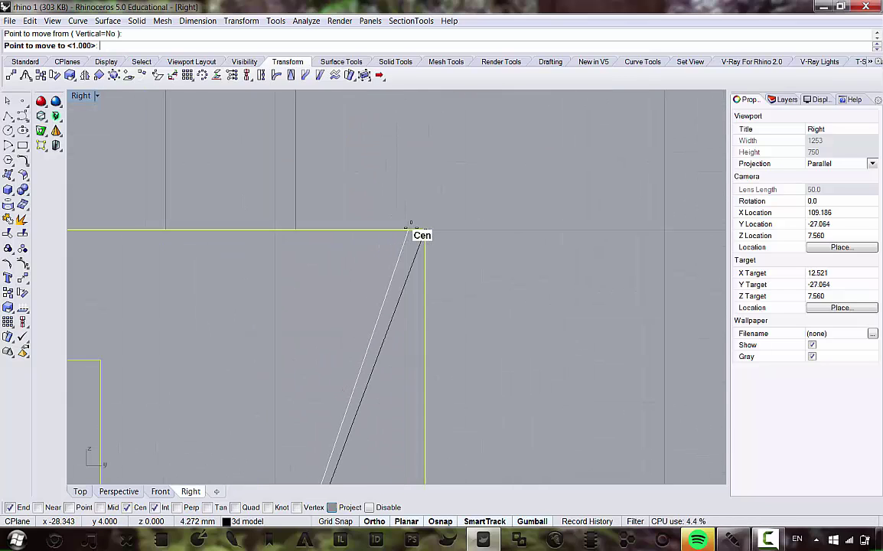
scroll(416, 232, down, 3)
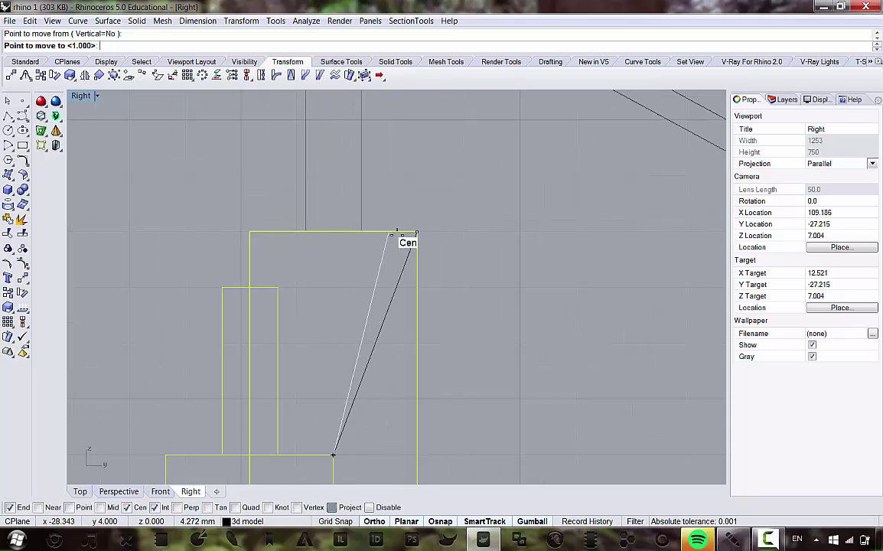
scroll(395, 229, down, 4)
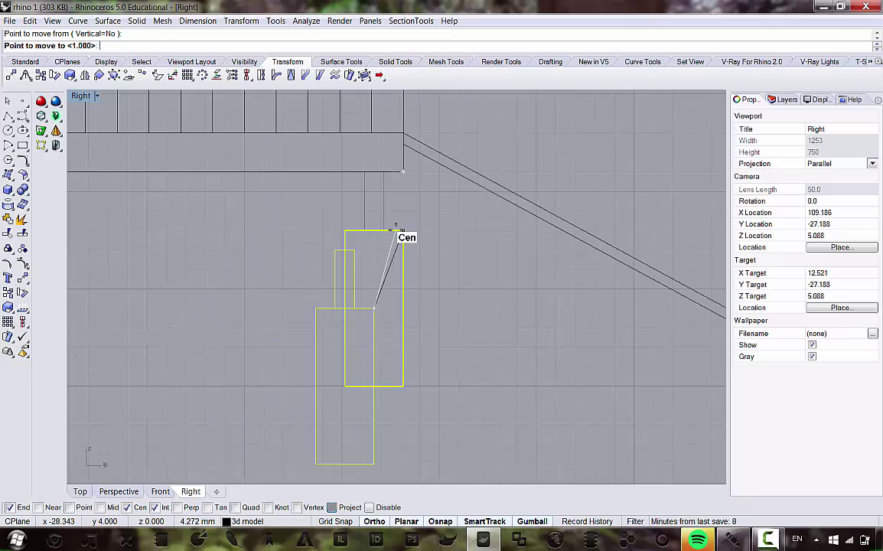
scroll(380, 250, up, 5)
scroll(371, 254, down, 1)
scroll(371, 255, down, 3)
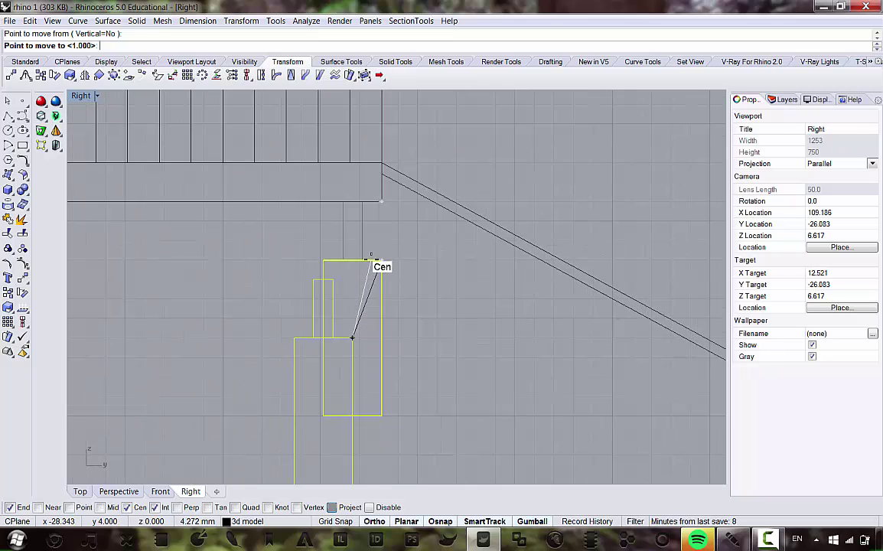
scroll(374, 254, up, 4)
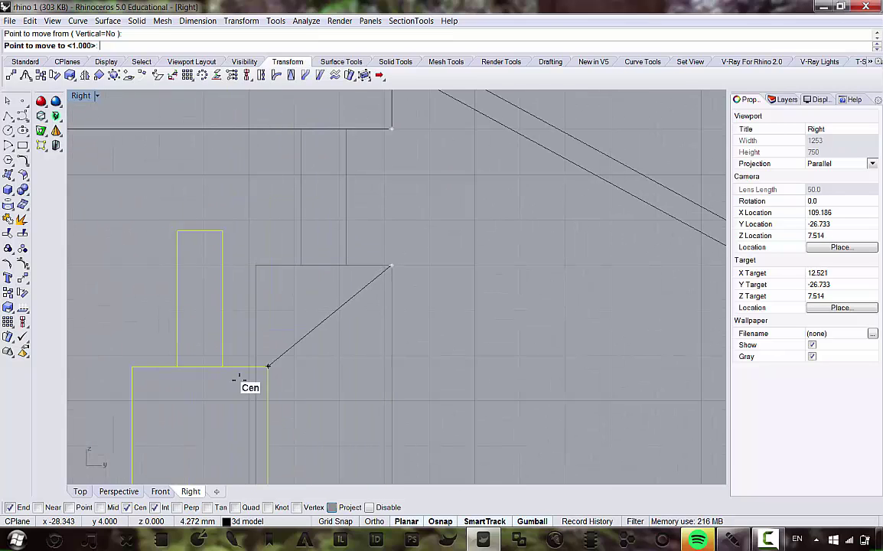
click(128, 507)
scroll(365, 263, up, 5)
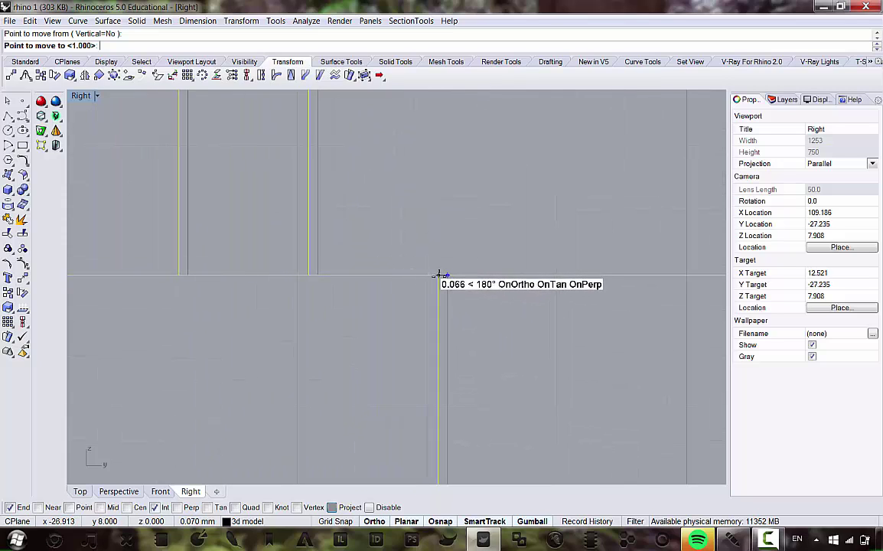
scroll(438, 274, down, 3)
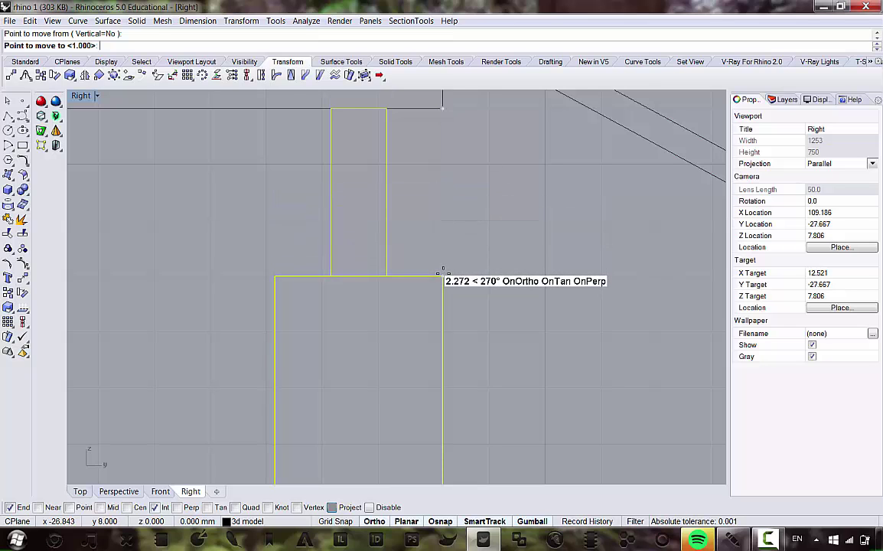
scroll(404, 174, down, 5)
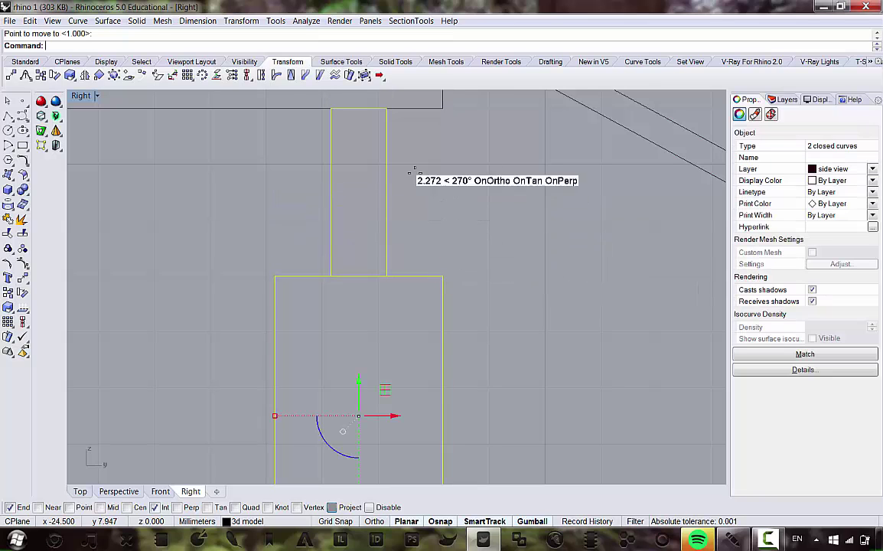
- Group all the curves of the side elevation in a maximized Perspective view
right_drag(537, 309, 489, 344)
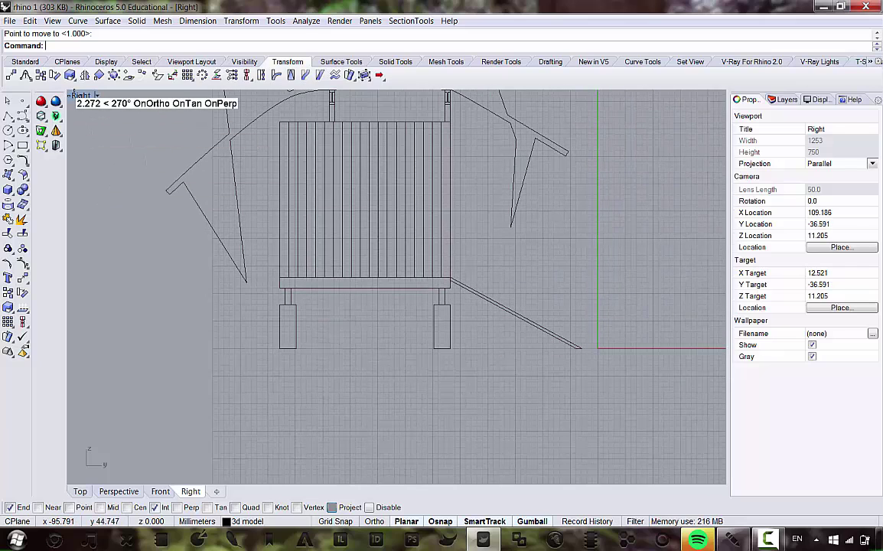
double_click(76, 96)
double_click(411, 94)
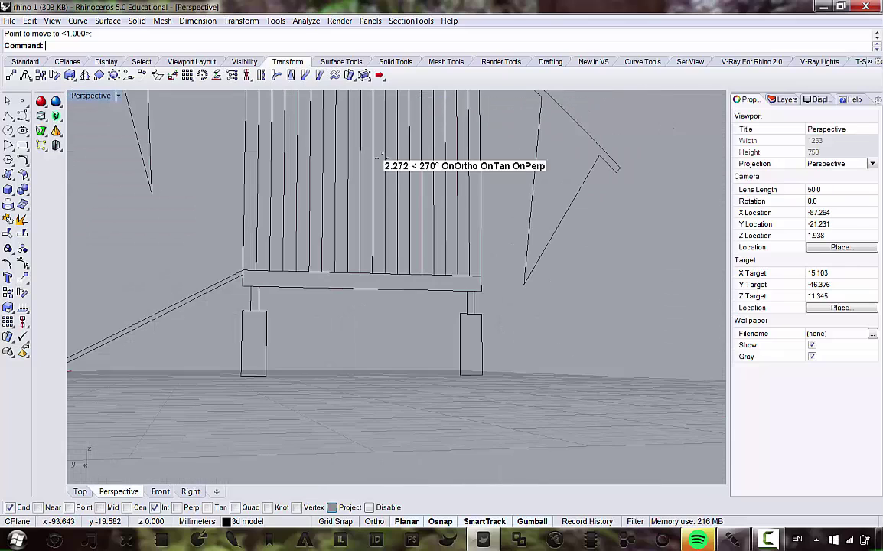
scroll(379, 229, down, 5)
right_drag(375, 279, 234, 106)
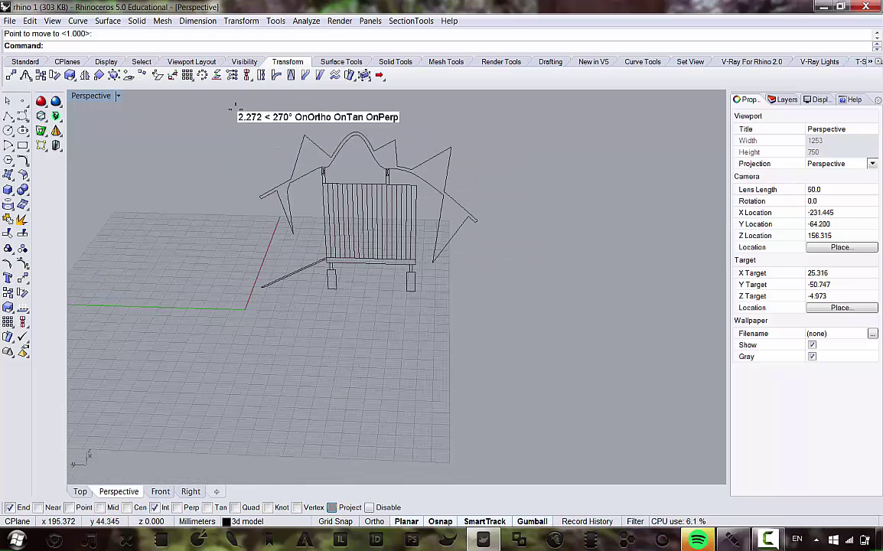
drag(215, 103, 540, 358)
right_drag(453, 285, 425, 273)
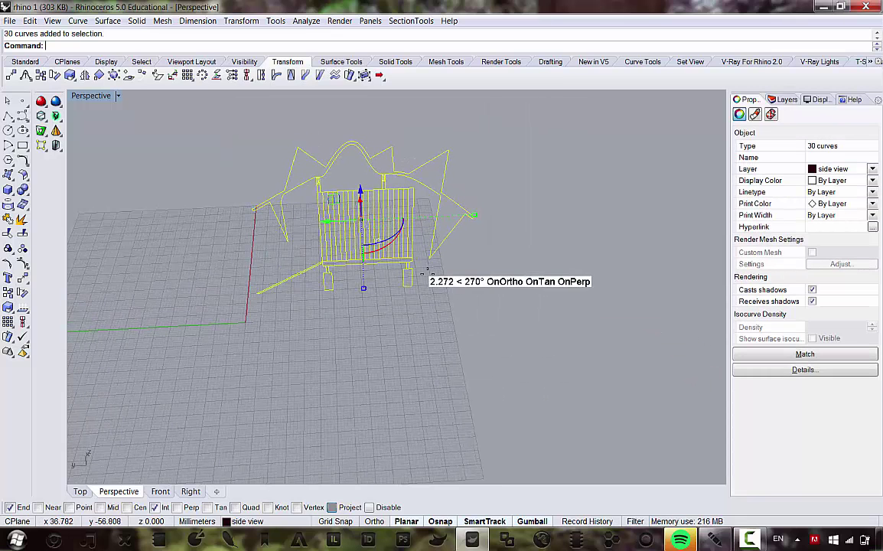
key(ctrl+g)
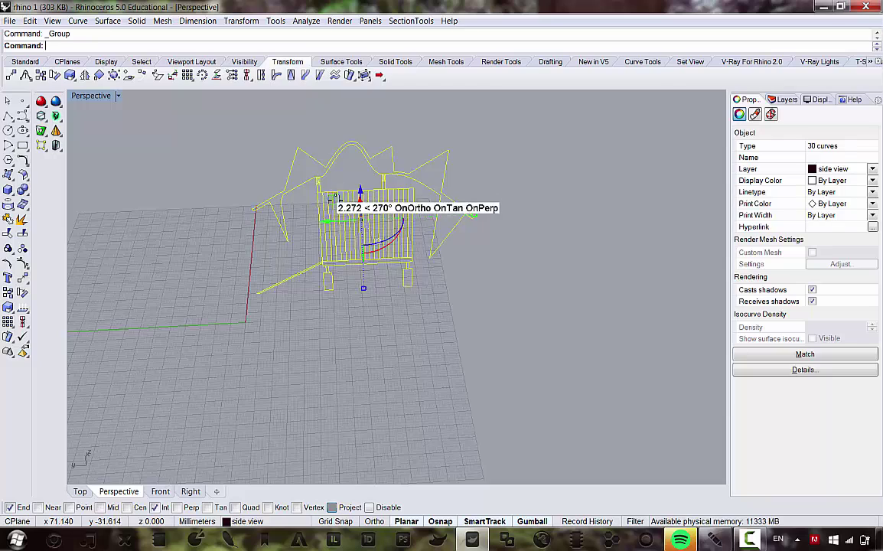
- Bring back the hidden front elevation, the four 3D supports and their base outline beside the side elevation
scroll(333, 200, down, 12)
click(390, 244)
scroll(315, 179, up, 4)
scroll(317, 177, up, 5)
mouse_move(385, 203)
right_down()
mouse_move(365, 189)
mouse_move(362, 145)
right_up()
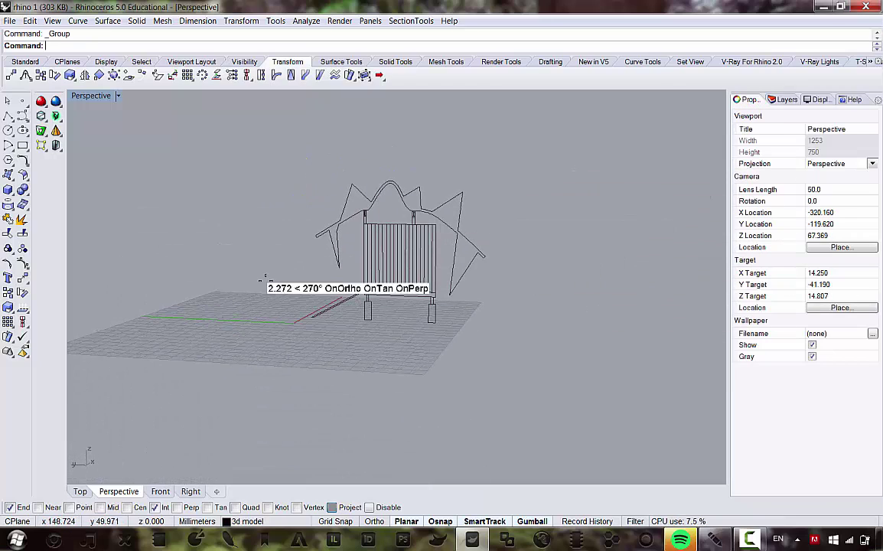
right_drag(309, 242, 400, 284)
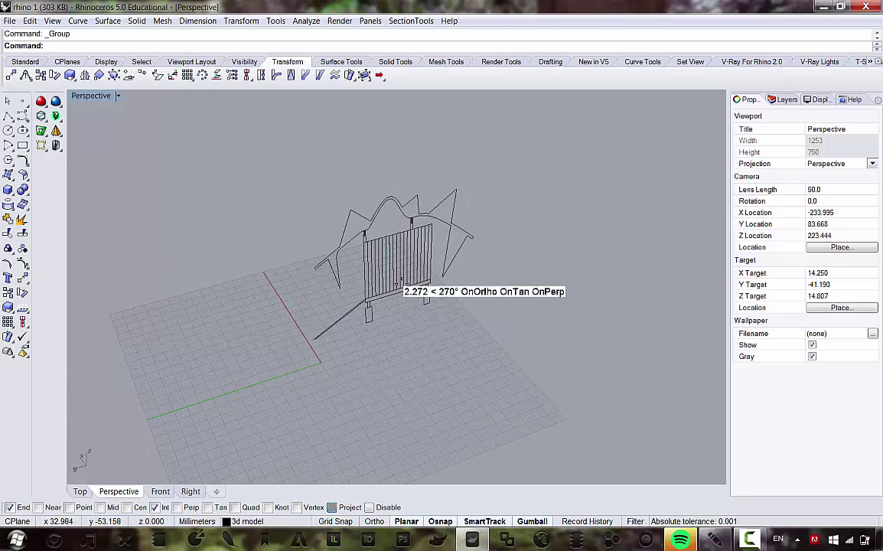
key(ctrl+shift+h)
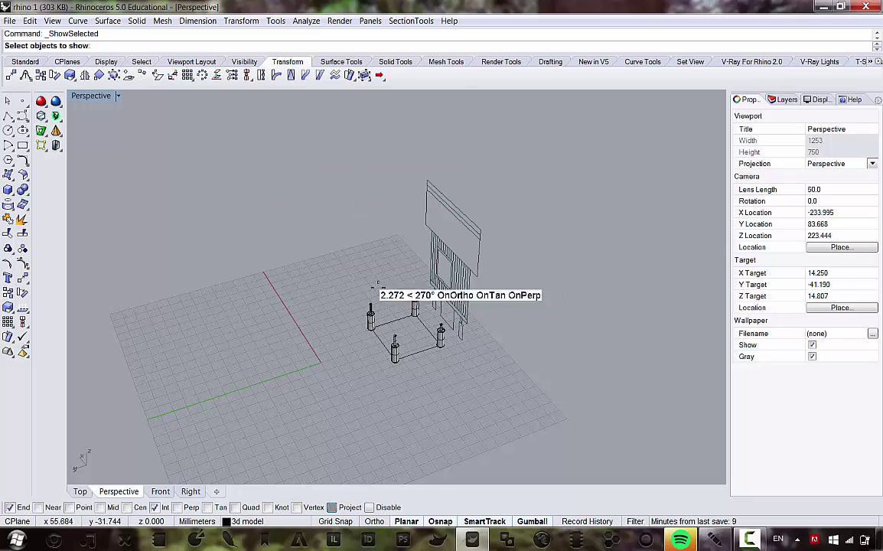
right_drag(374, 290, 450, 302)
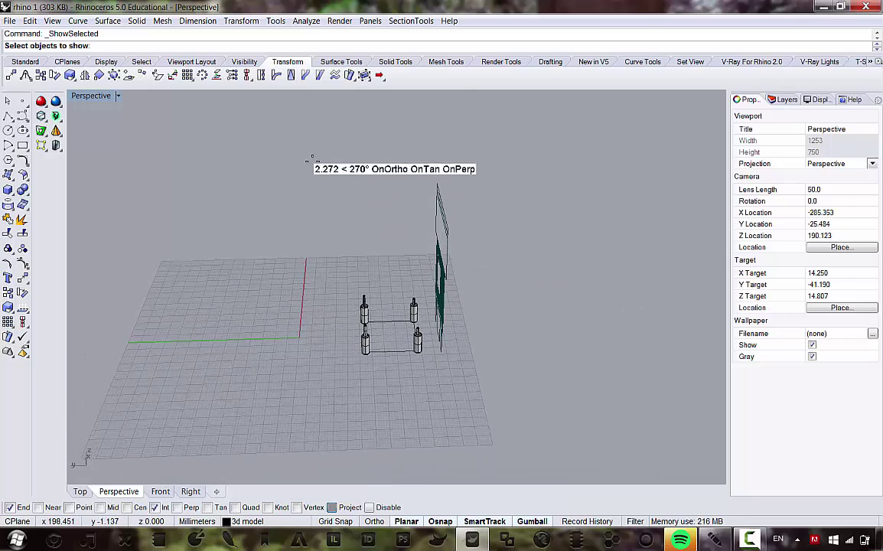
drag(333, 146, 493, 351)
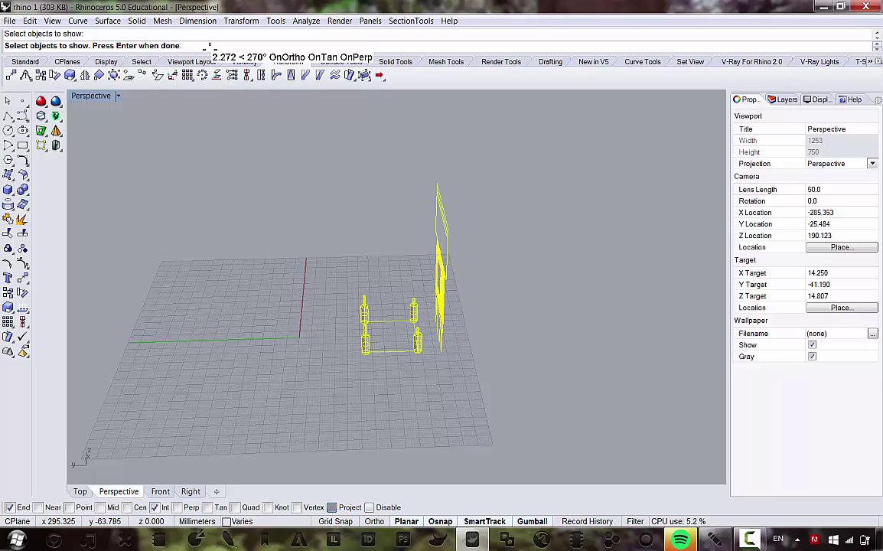
key(Return)
- Select the two 3D supports farthest from the ramp and zoom in on them in a maximized Right view
scroll(360, 331, up, 8)
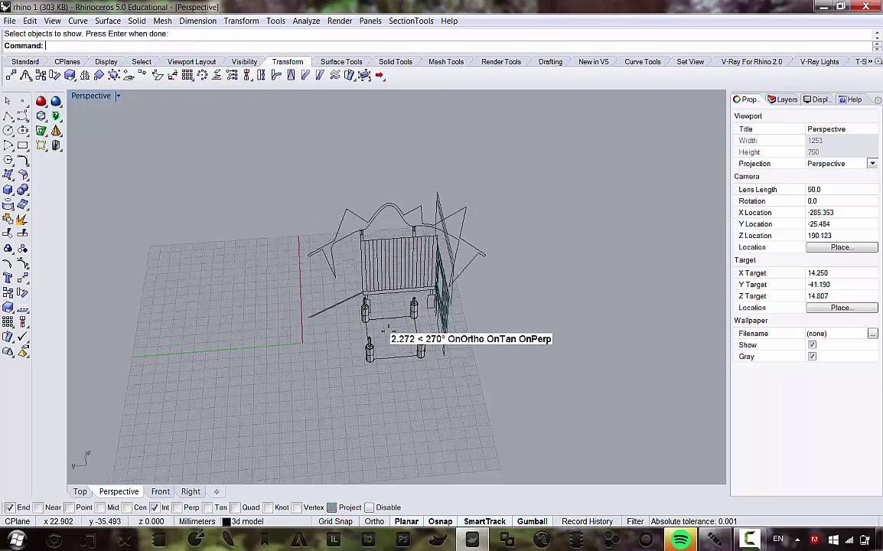
right_drag(461, 282, 413, 319)
scroll(375, 283, down, 6)
scroll(411, 351, up, 4)
right_drag(406, 353, 420, 329)
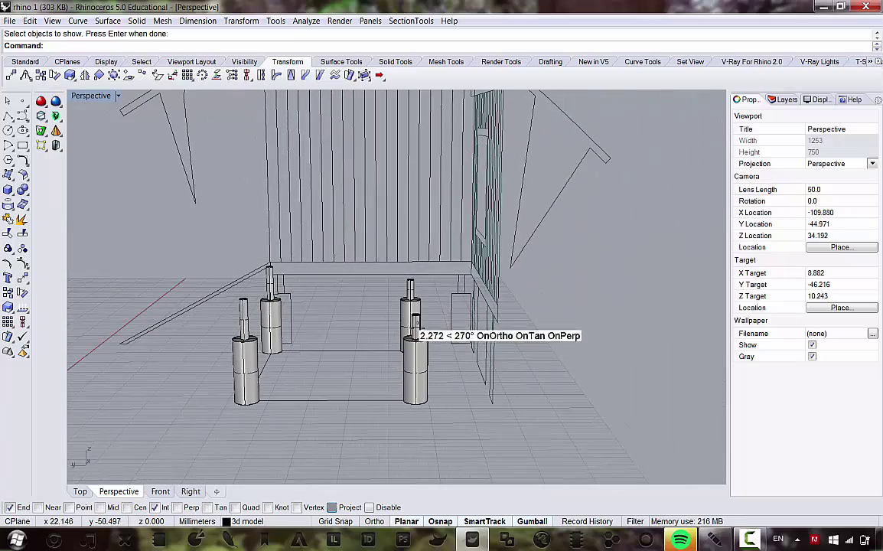
click(414, 314)
shift+click(410, 293)
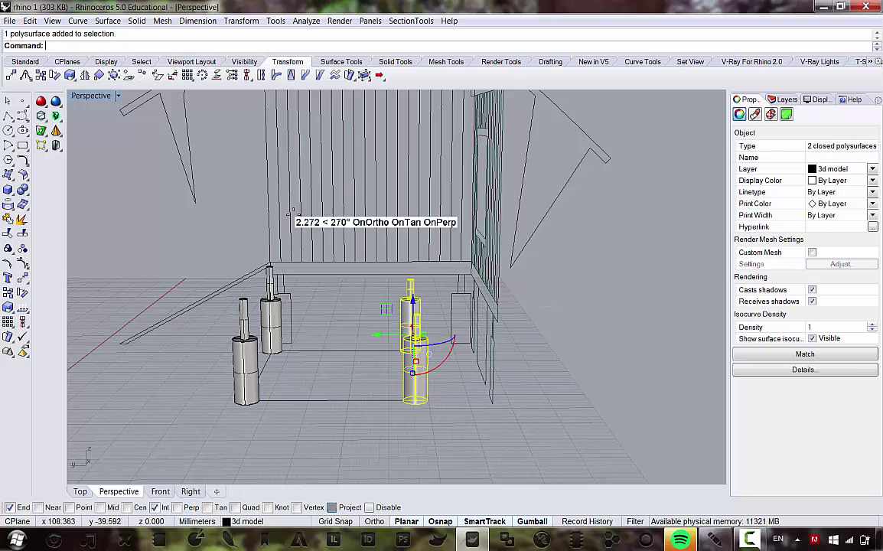
double_click(115, 95)
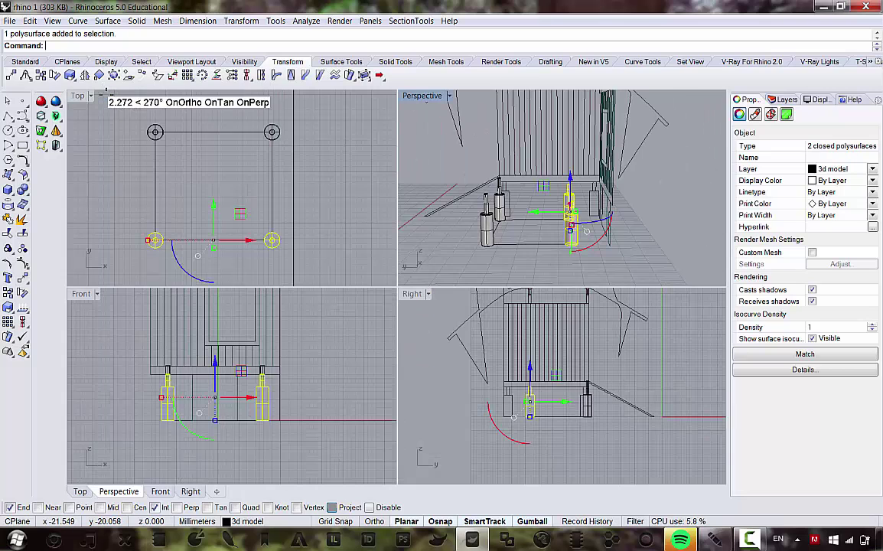
scroll(480, 371, up, 4)
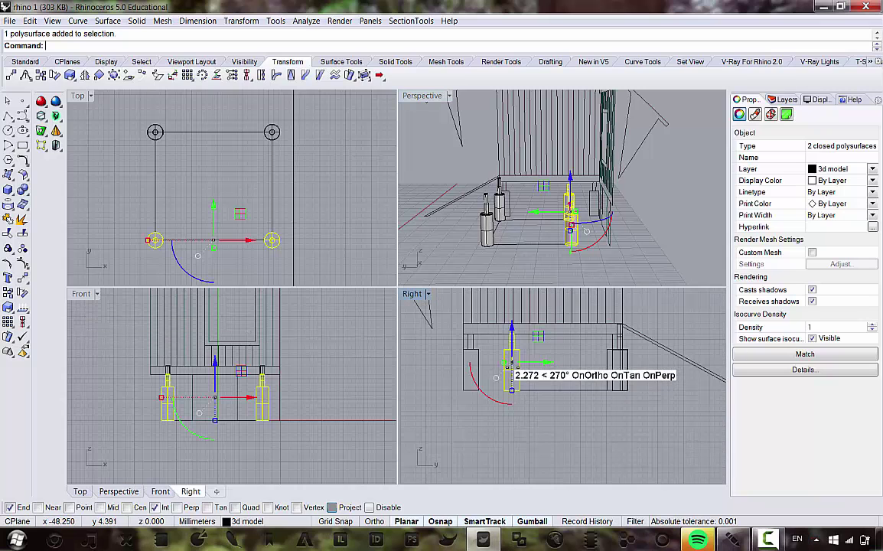
double_click(413, 294)
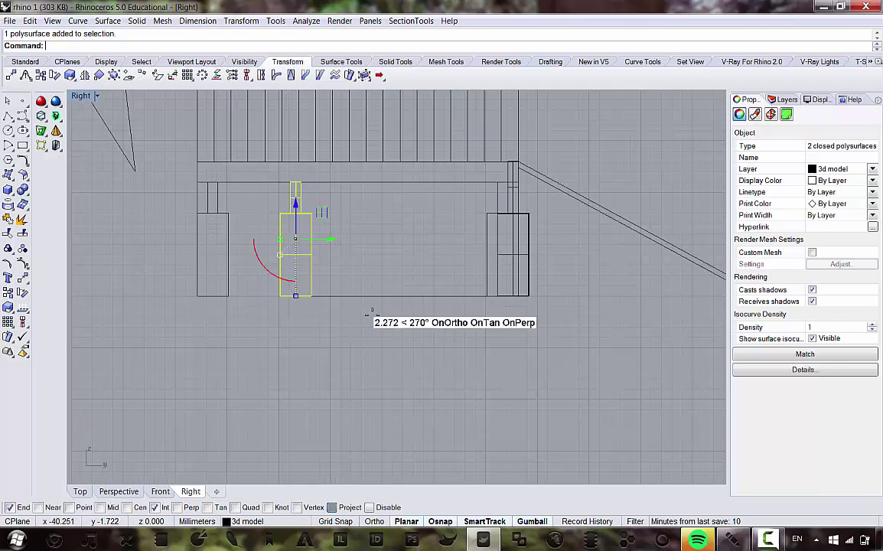
scroll(367, 310, up, 6)
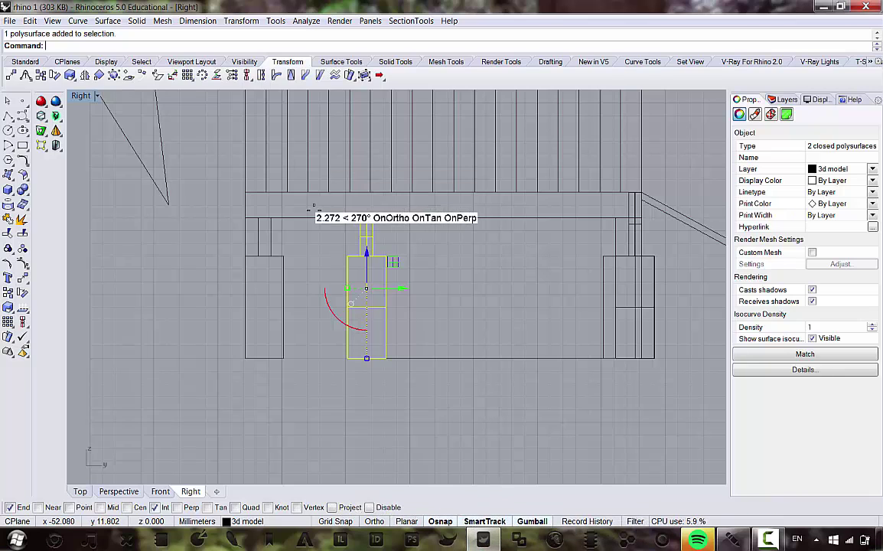
click(233, 20)
click(218, 35)
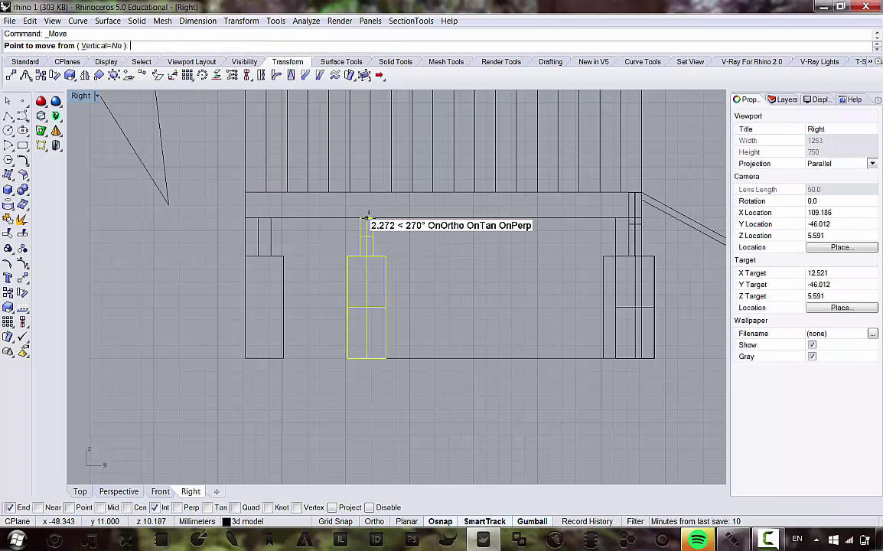
click(368, 219)
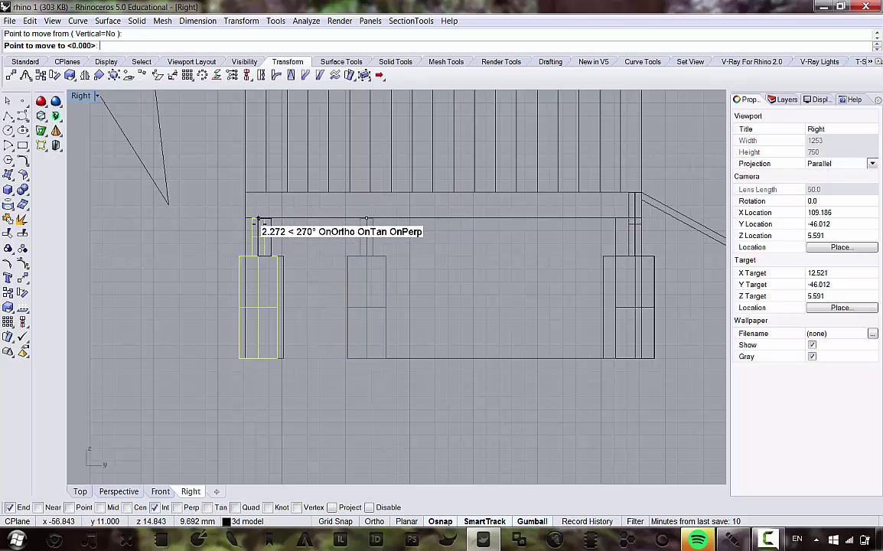
scroll(266, 221, up, 3)
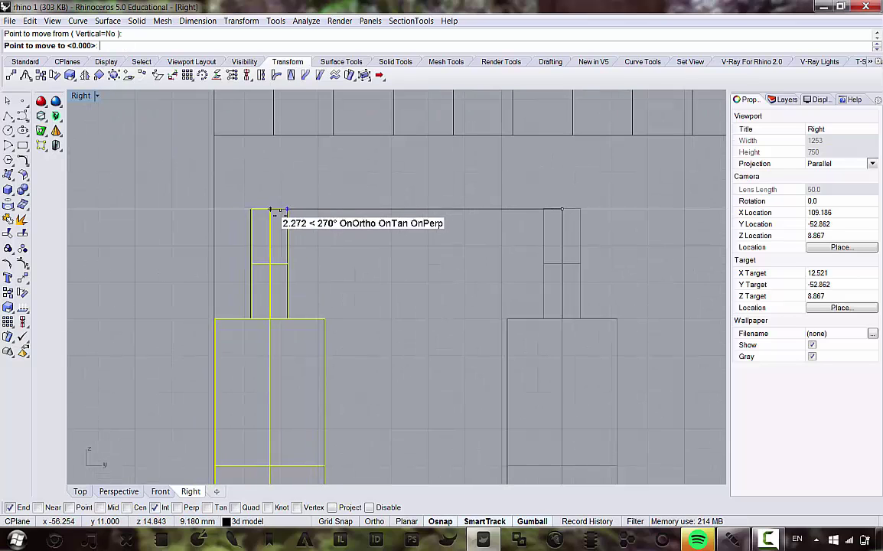
scroll(333, 235, down, 5)
scroll(450, 235, up, 5)
key(Escape)
- Try to move the two selected supports from the foundation's upper outer corner onto the elevation's foundation farthest from the ramp
right_drag(341, 310, 345, 309)
right_click(349, 319)
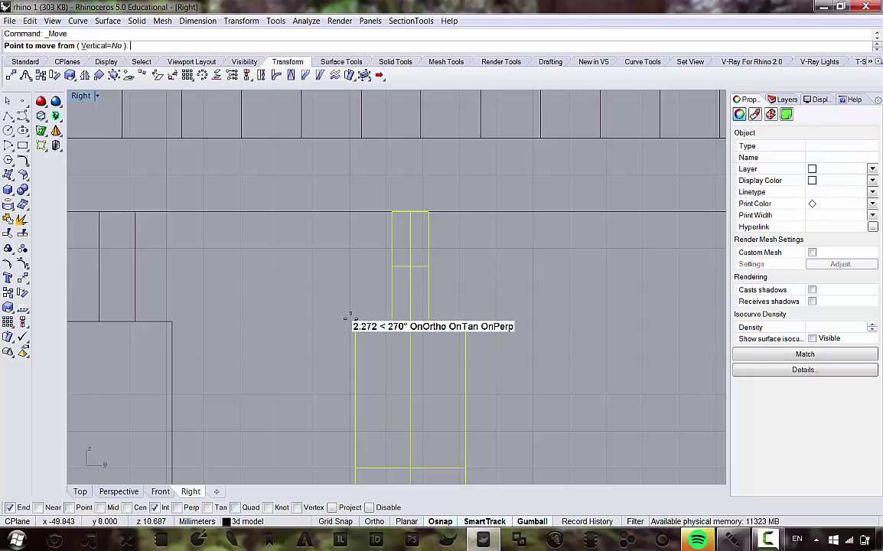
click(356, 321)
scroll(334, 290, down, 10)
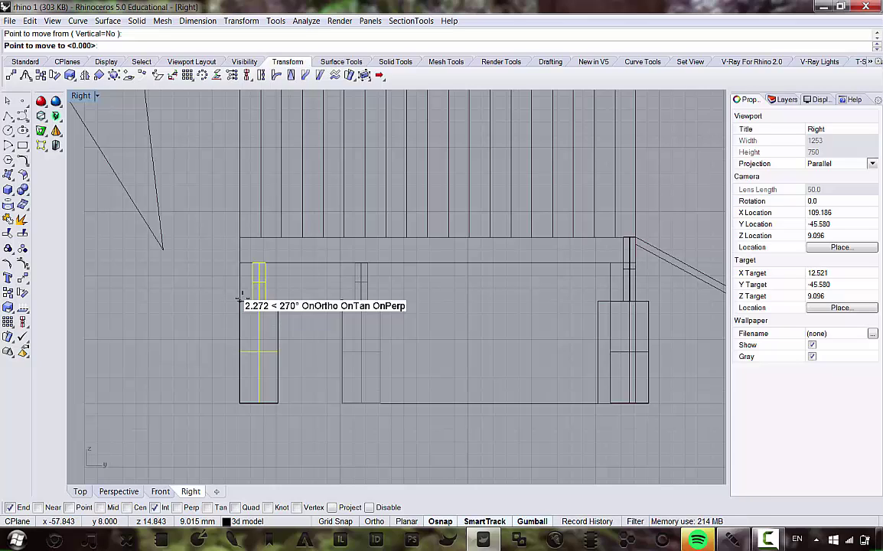
click(242, 298)
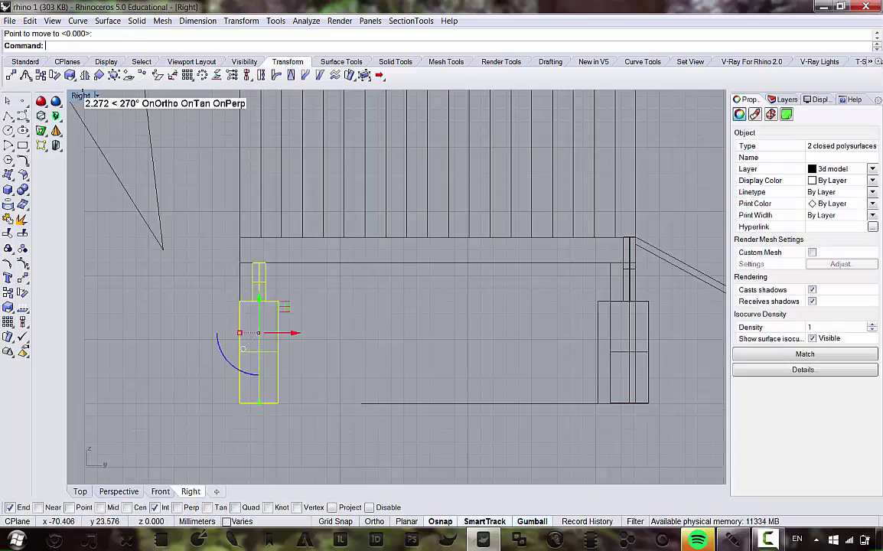
- Inspect the two moved supports from several sides in a maximized Perspective view and undo the move
double_click(81, 94)
double_click(417, 94)
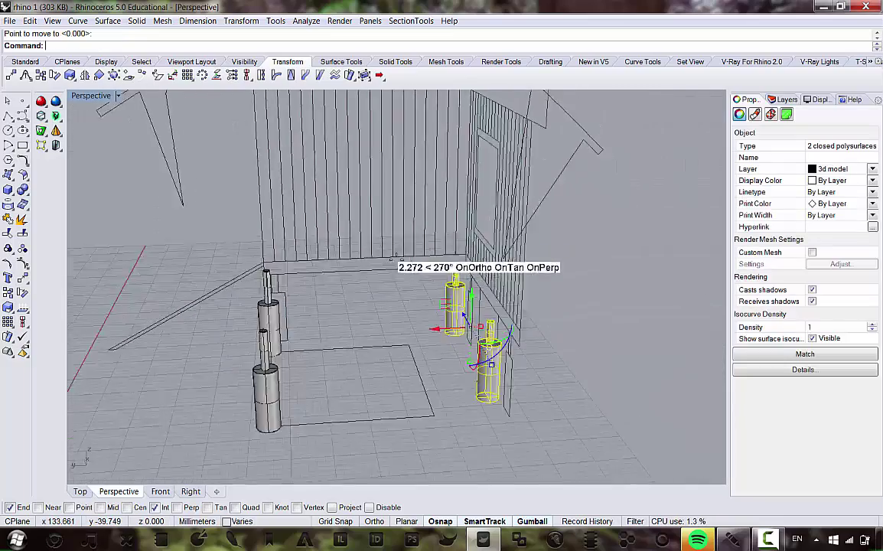
right_drag(394, 260, 520, 219)
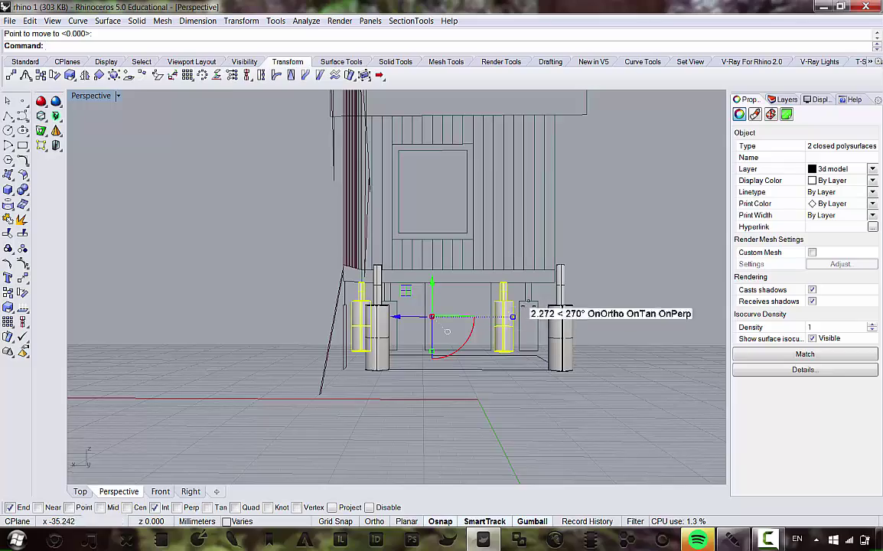
right_drag(447, 330, 270, 353)
right_drag(413, 312, 367, 289)
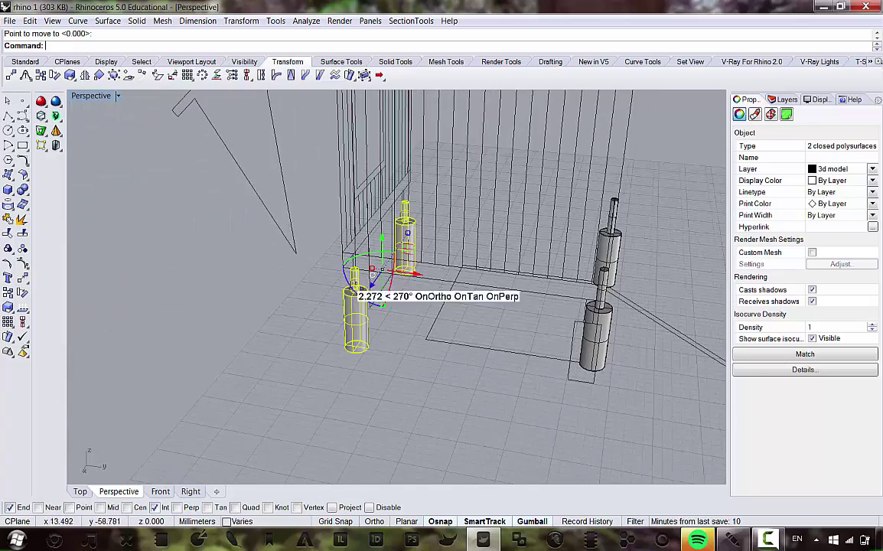
right_drag(472, 345, 407, 295)
key(ctrl+z)
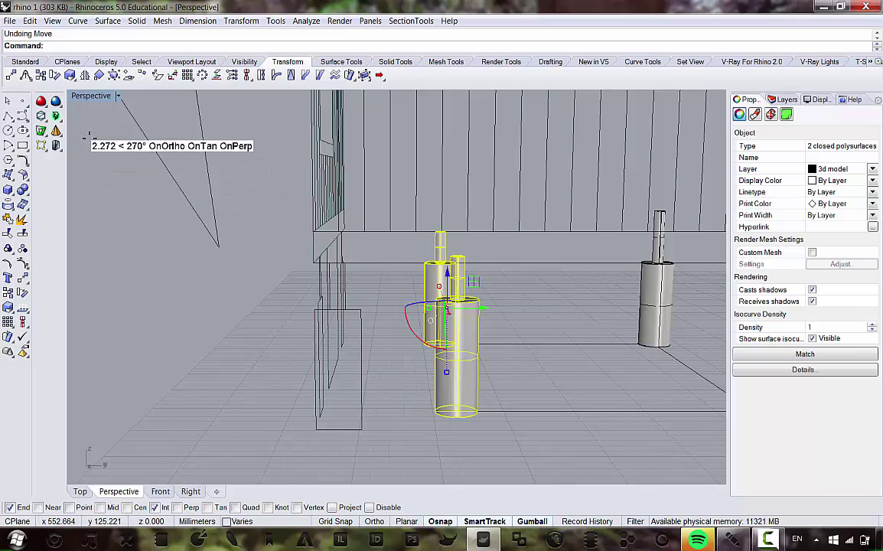
- With Planar mode on, move the two selected supports in the Right view onto the elevation's foundation farthest from the ramp, matching upper outer corners
double_click(98, 95)
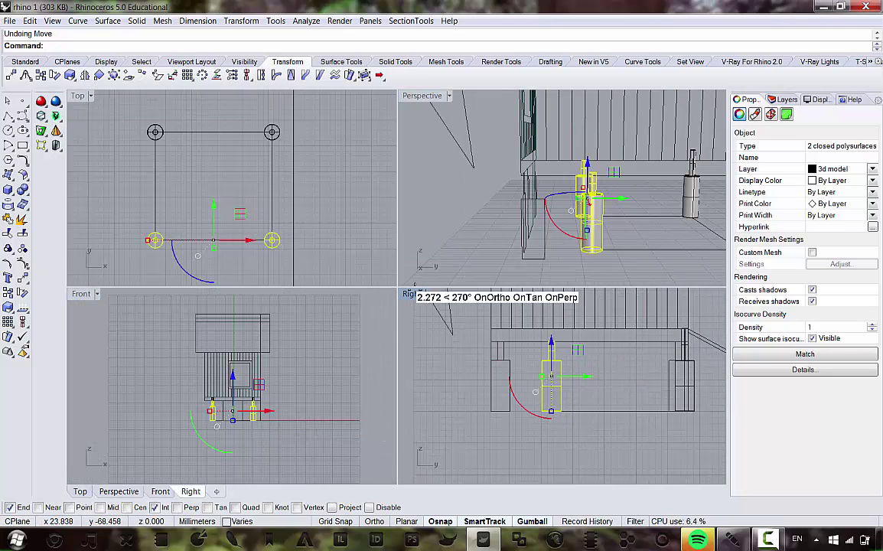
double_click(411, 293)
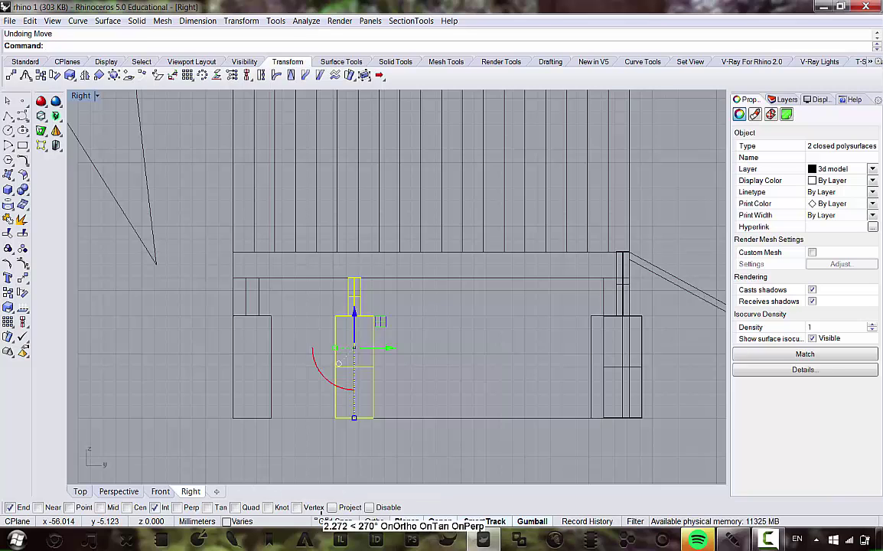
scroll(322, 344, up, 3)
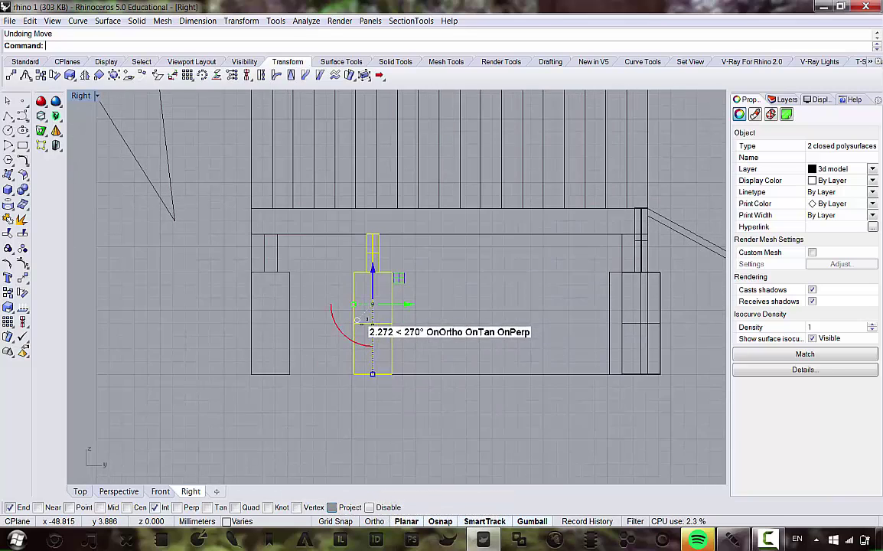
click(240, 21)
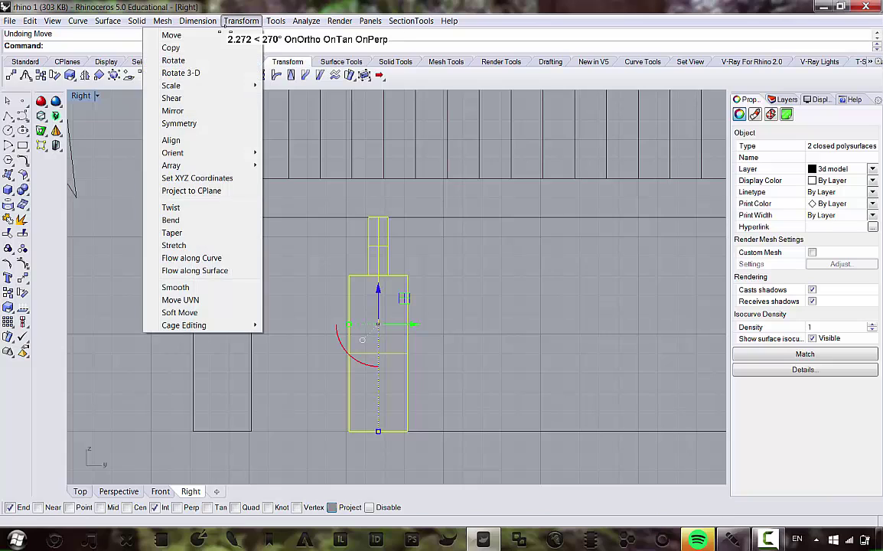
click(217, 35)
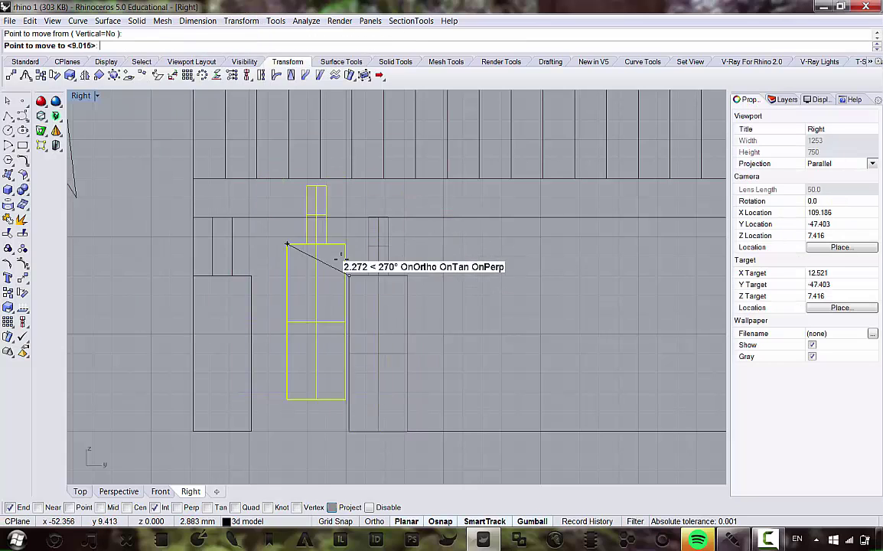
click(193, 270)
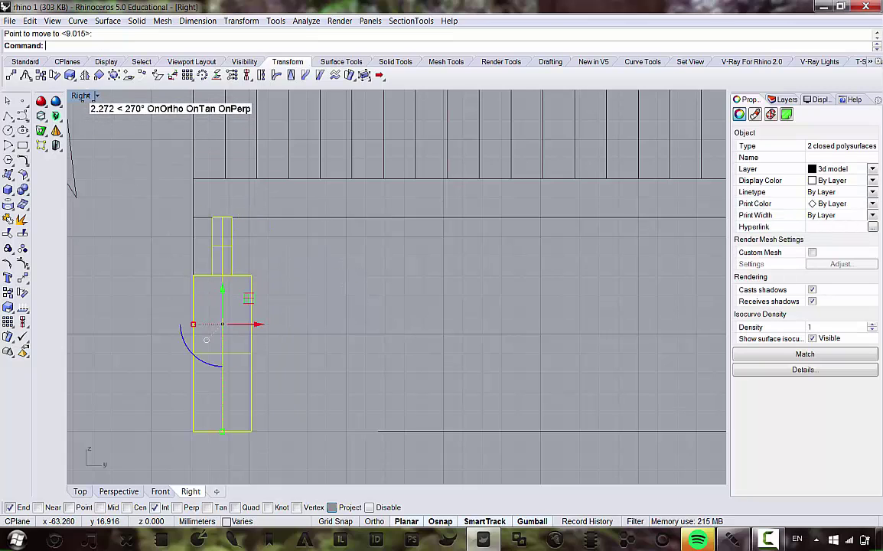
double_click(87, 96)
right_drag(564, 240, 355, 496)
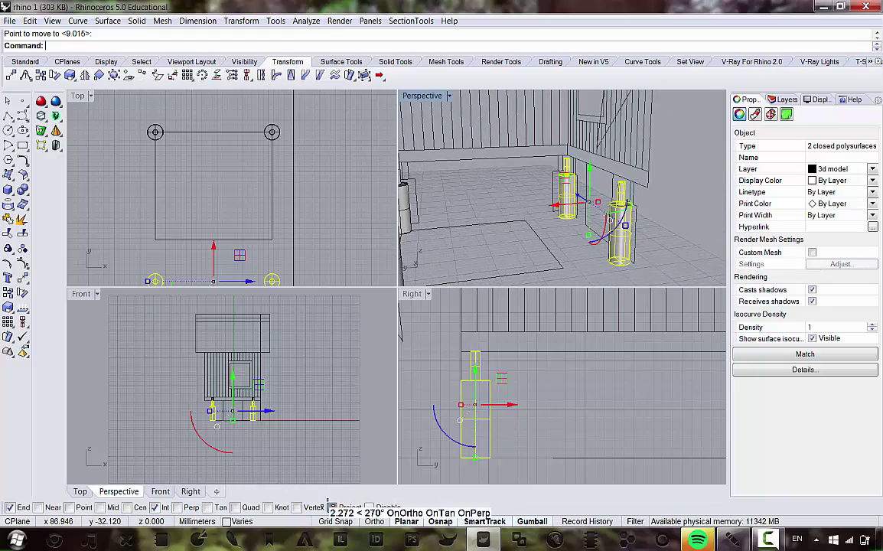
- Delete the two ramp-side supports after comparing them with the side elevation in a maximized Right view
right_drag(552, 176, 557, 144)
click(561, 145)
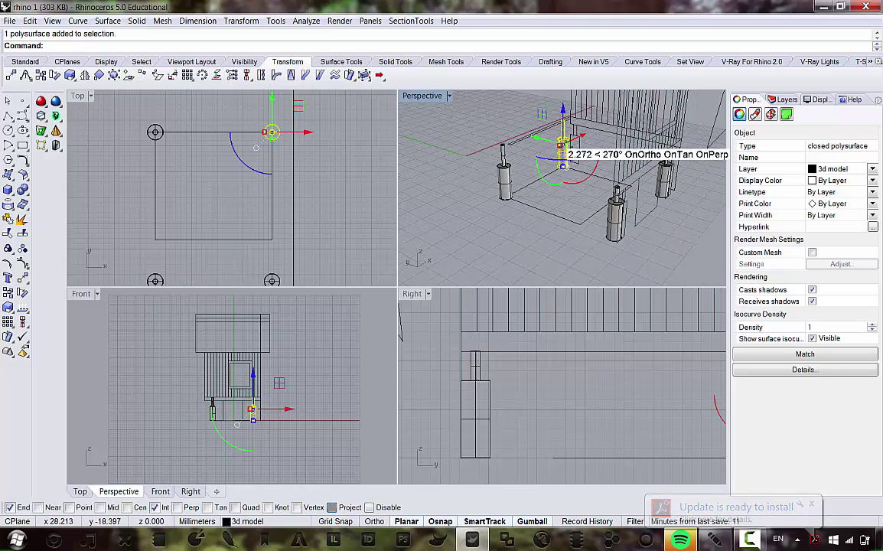
shift+click(503, 175)
scroll(633, 365, down, 5)
right_drag(634, 366, 558, 352)
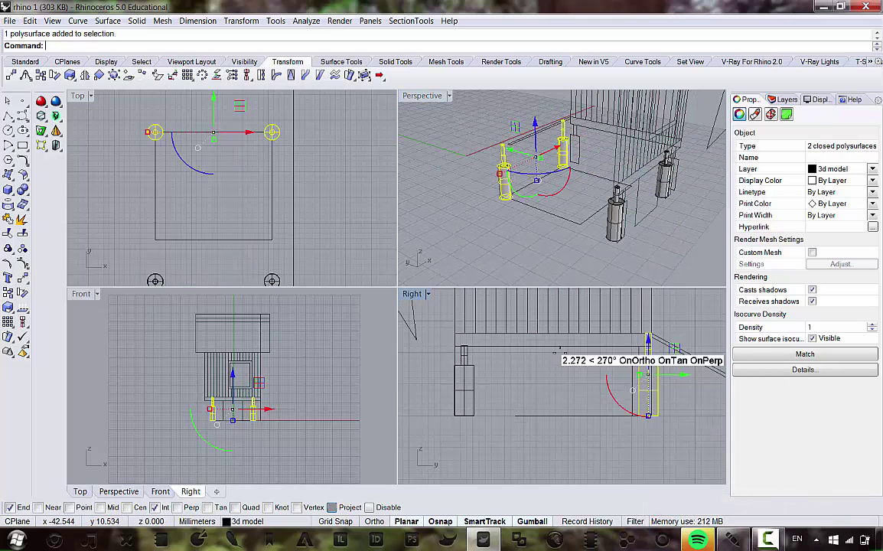
scroll(633, 376, up, 7)
right_drag(629, 367, 502, 337)
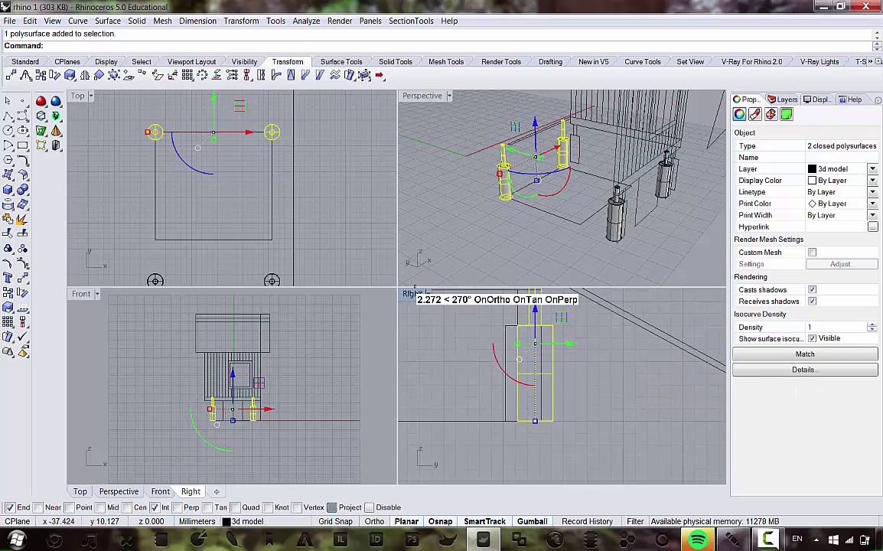
double_click(413, 293)
right_drag(414, 295, 455, 298)
scroll(365, 229, down, 3)
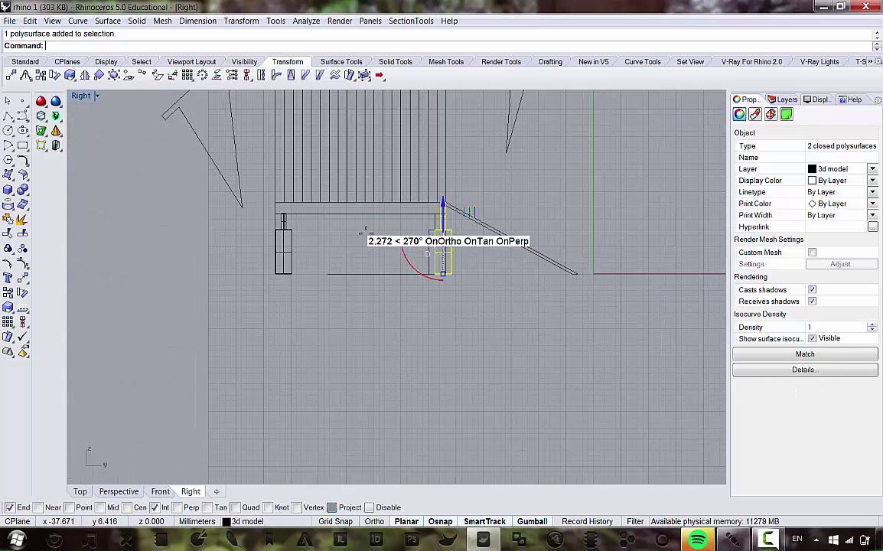
scroll(365, 232, up, 3)
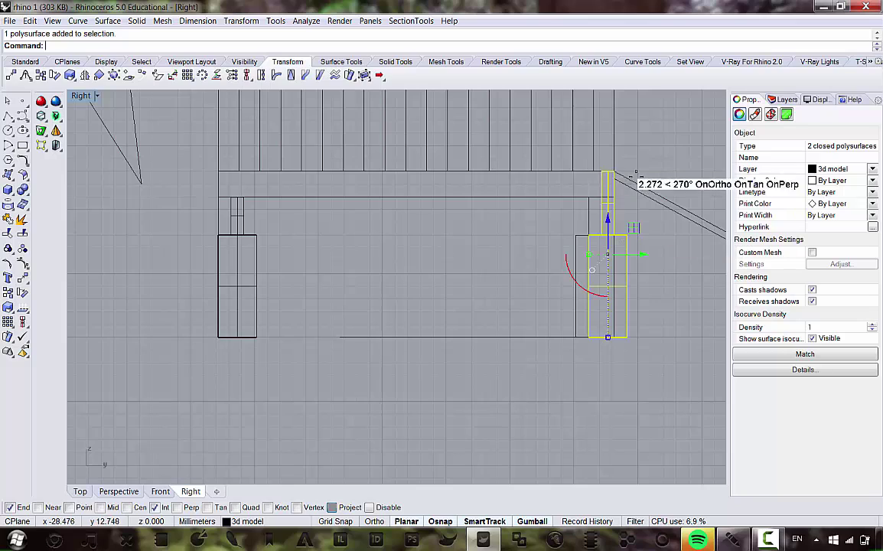
right_drag(667, 273, 634, 339)
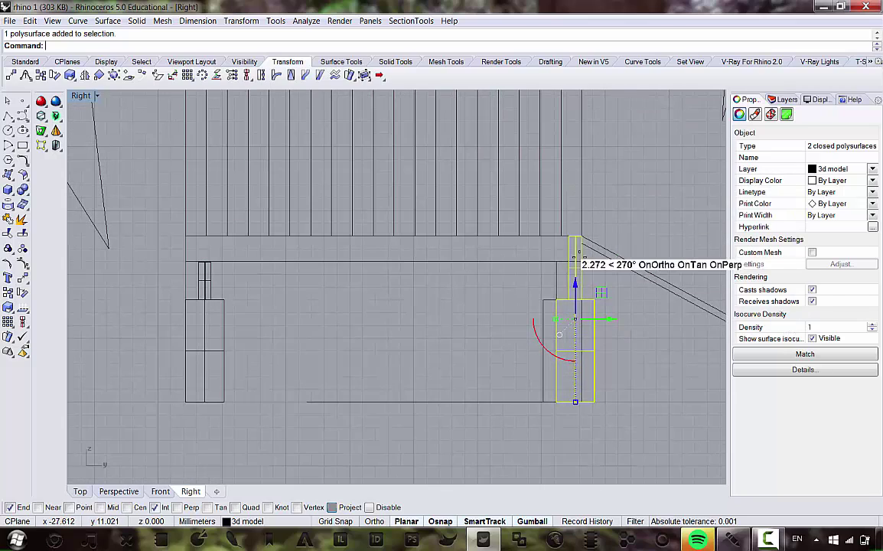
scroll(580, 248, down, 4)
scroll(569, 245, up, 1)
key(Delete)
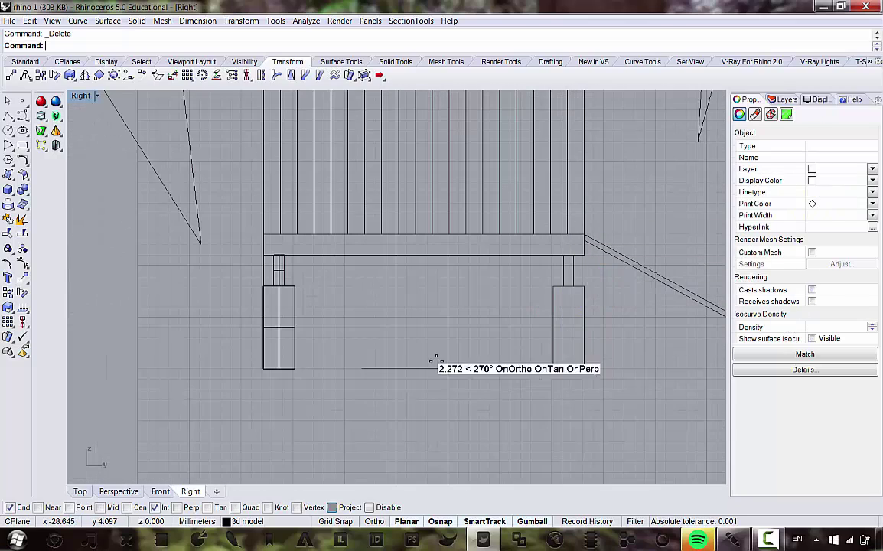
- Copy the two remaining supports onto the elevation's ramp-side foundation, matching the foundations' upper ramp-side corners
right_drag(287, 254, 341, 233)
scroll(342, 234, up, 5)
click(363, 349)
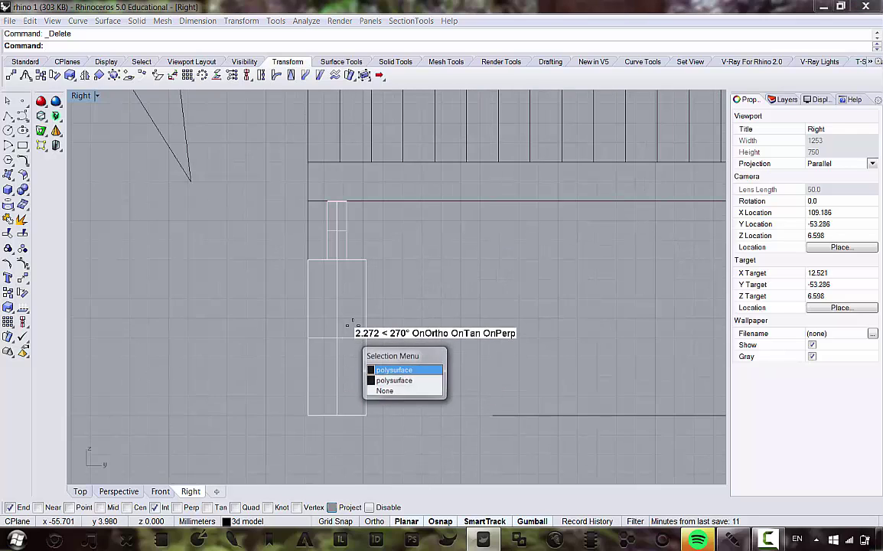
click(392, 370)
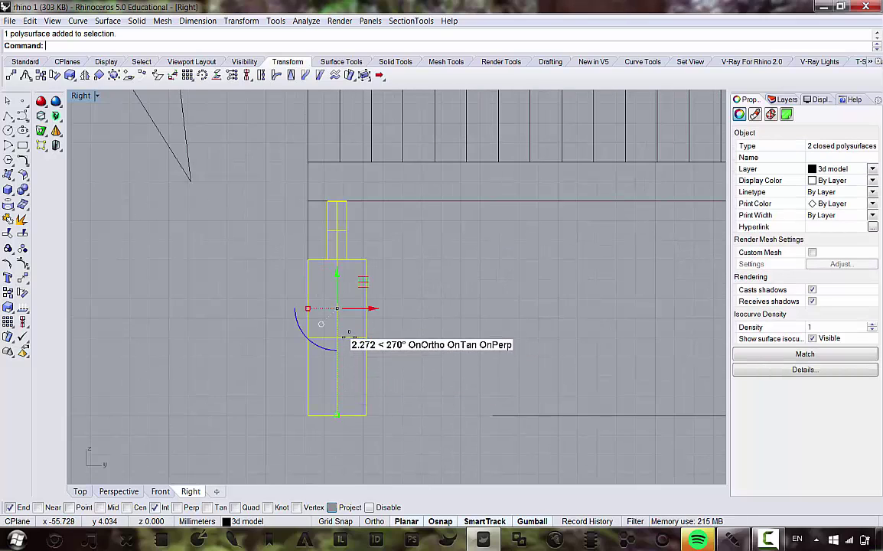
scroll(348, 334, down, 5)
scroll(451, 369, up, 2)
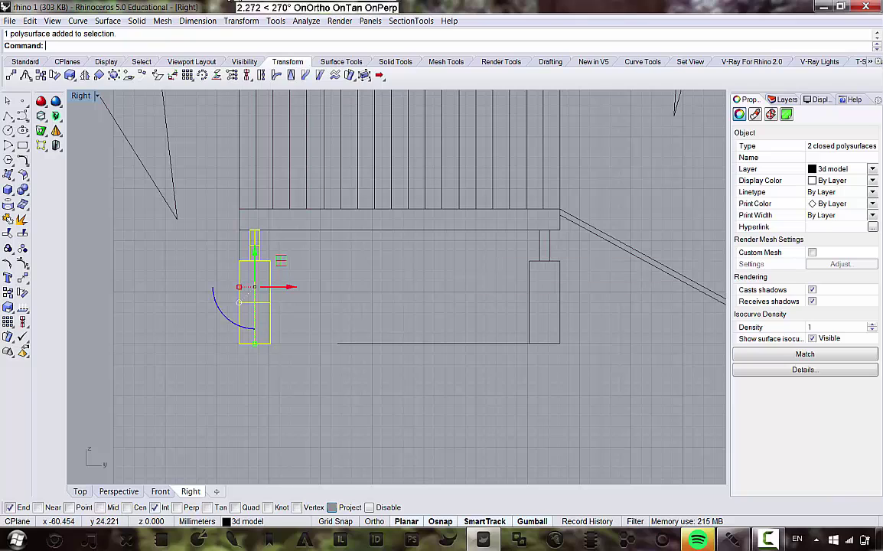
click(241, 21)
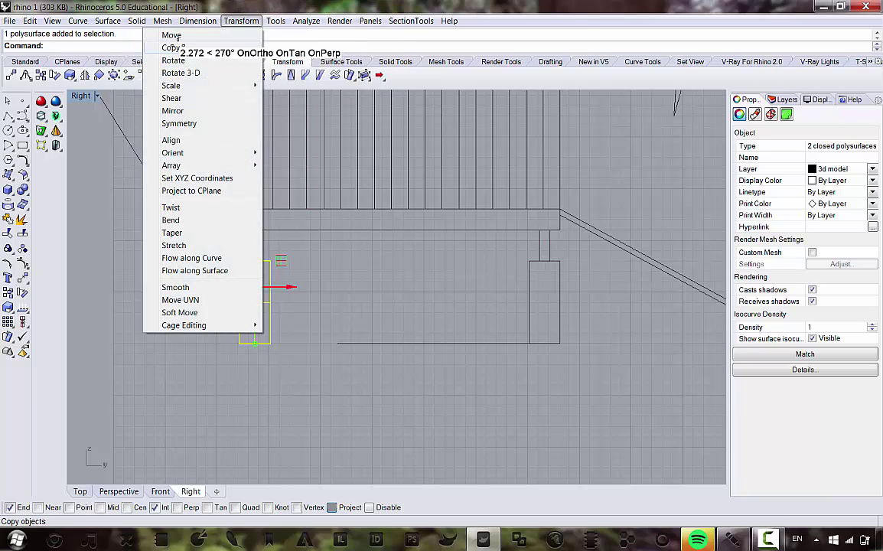
click(173, 48)
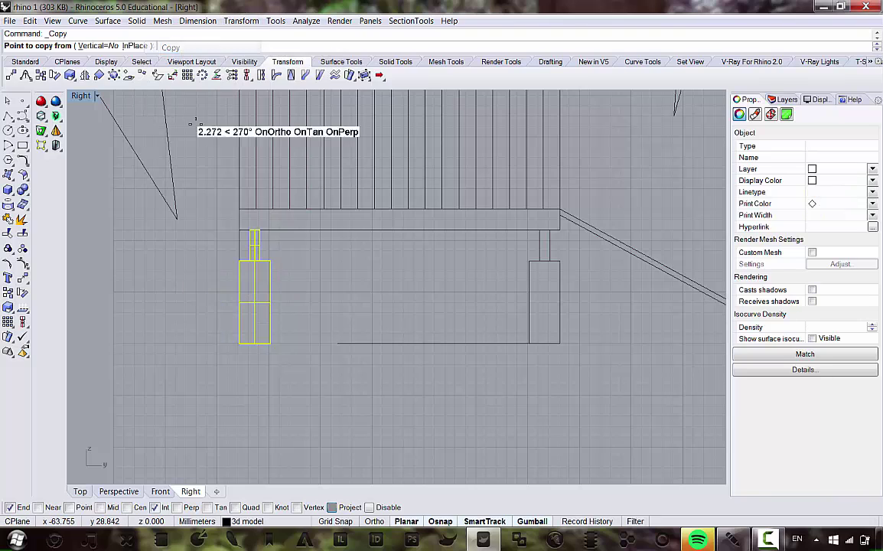
click(270, 261)
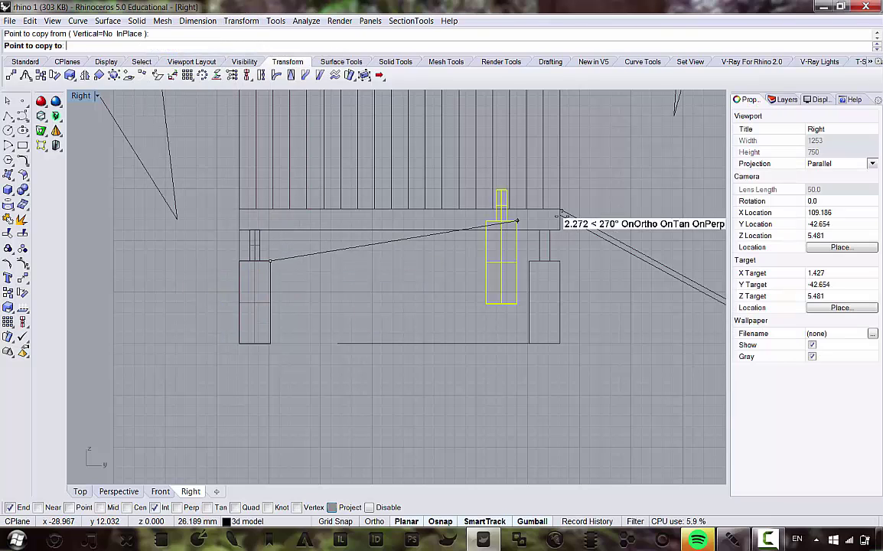
click(558, 261)
key(Return)
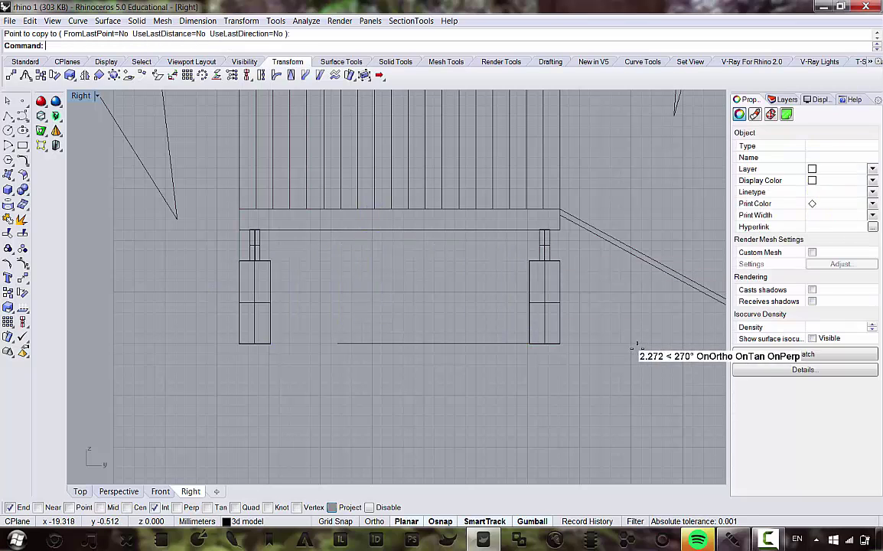
scroll(505, 317, up, 4)
scroll(528, 323, down, 2)
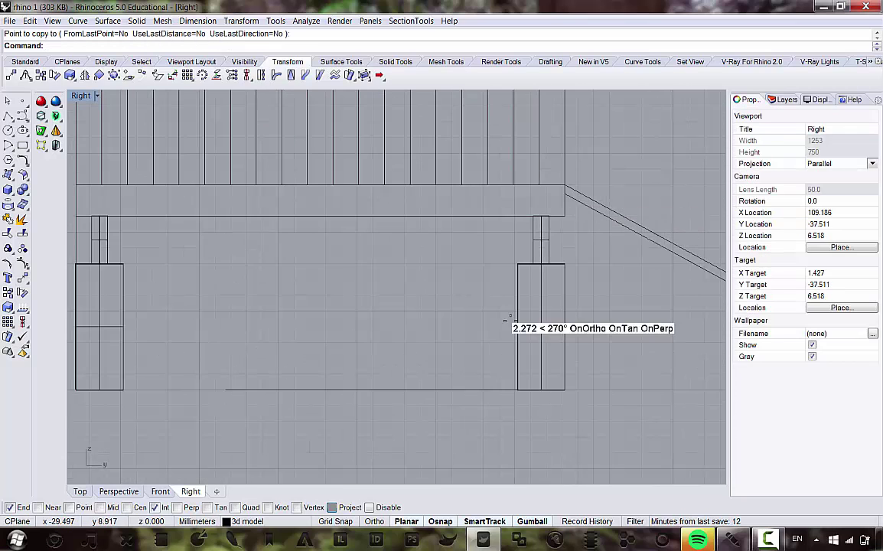
- Examine how the four supports line up with the two elevations and the base outline in a maximized Perspective view
double_click(80, 96)
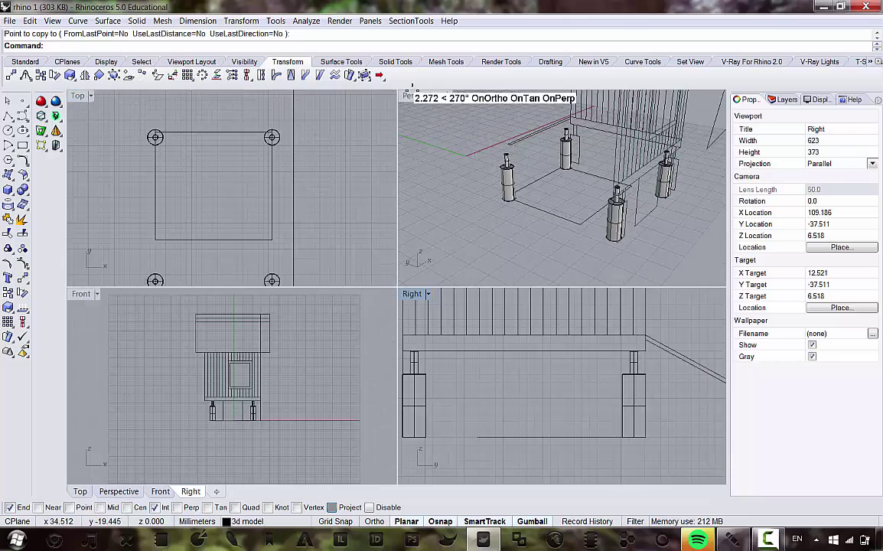
double_click(424, 94)
right_drag(346, 198, 384, 205)
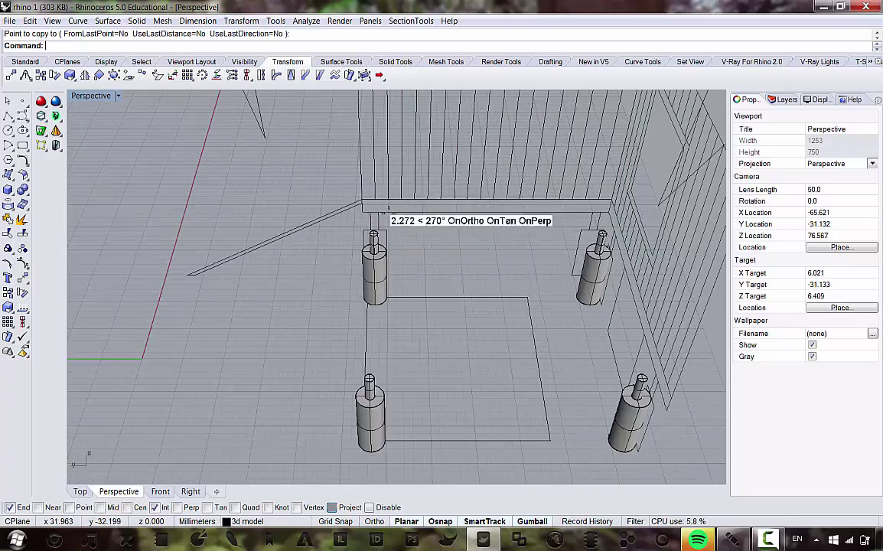
scroll(389, 212, down, 10)
right_drag(434, 315, 483, 240)
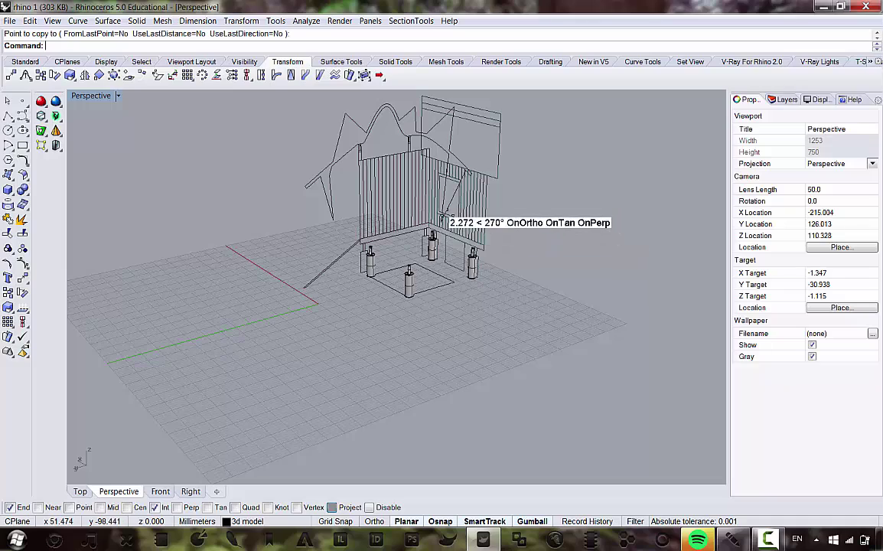
scroll(461, 245, up, 8)
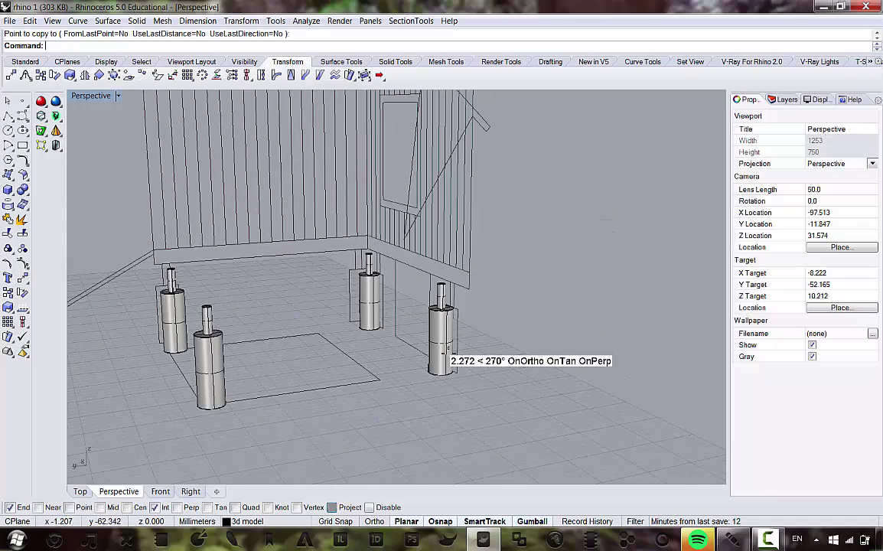
right_drag(428, 282, 386, 326)
scroll(383, 325, down, 5)
scroll(343, 318, up, 7)
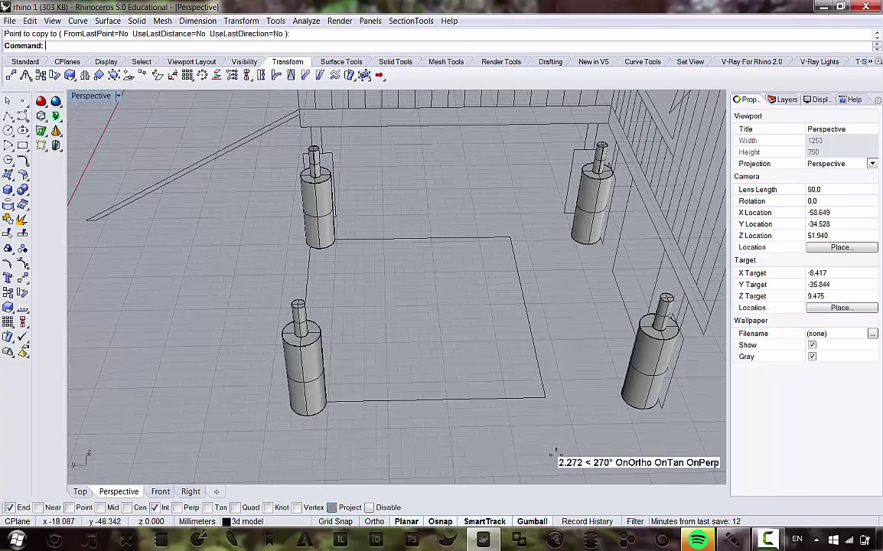
- Delete the old rectangular base outline lying on the ground between the four supports
drag(555, 450, 425, 310)
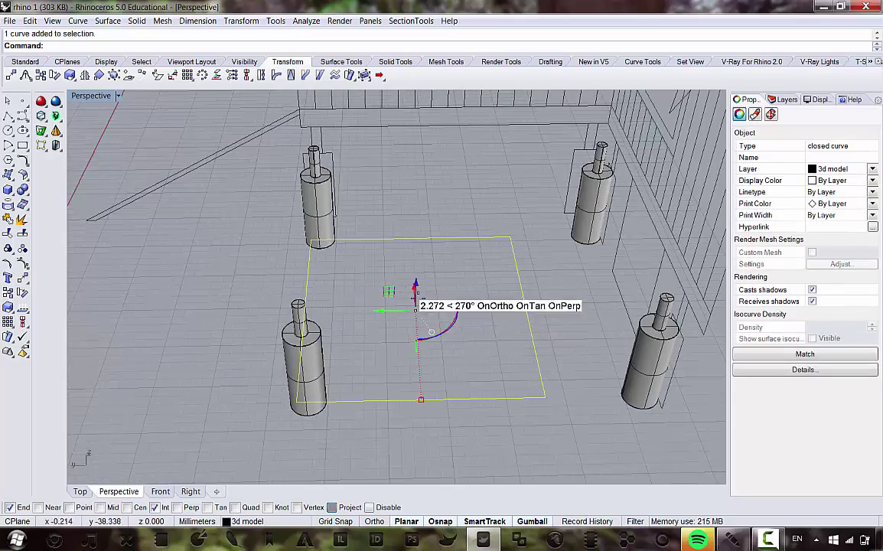
right_drag(380, 287, 465, 294)
key(Delete)
- Draw a rectangular base outline from the lower corner shared by both elevations' floor bands, aligned with the bands' outer lower ends
right_drag(354, 231, 480, 218)
scroll(395, 157, up, 6)
scroll(395, 157, down, 3)
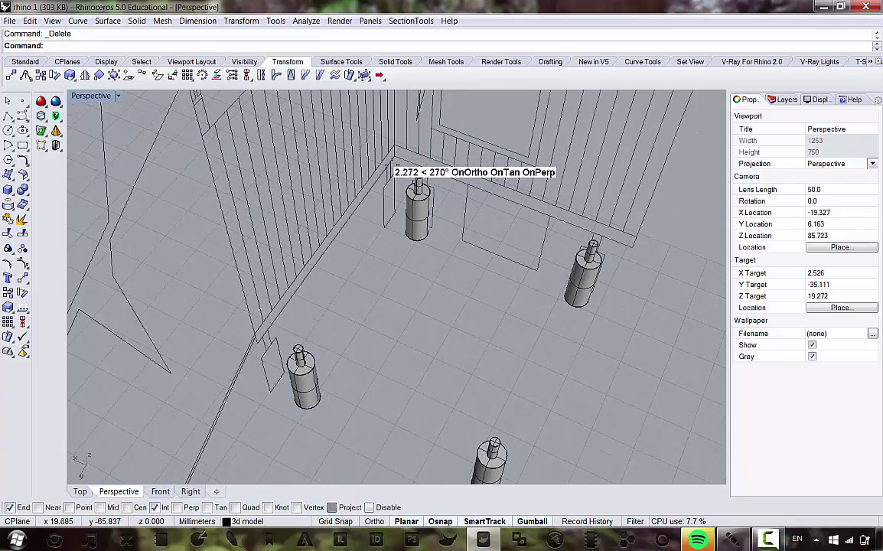
scroll(340, 163, down, 4)
scroll(396, 176, up, 2)
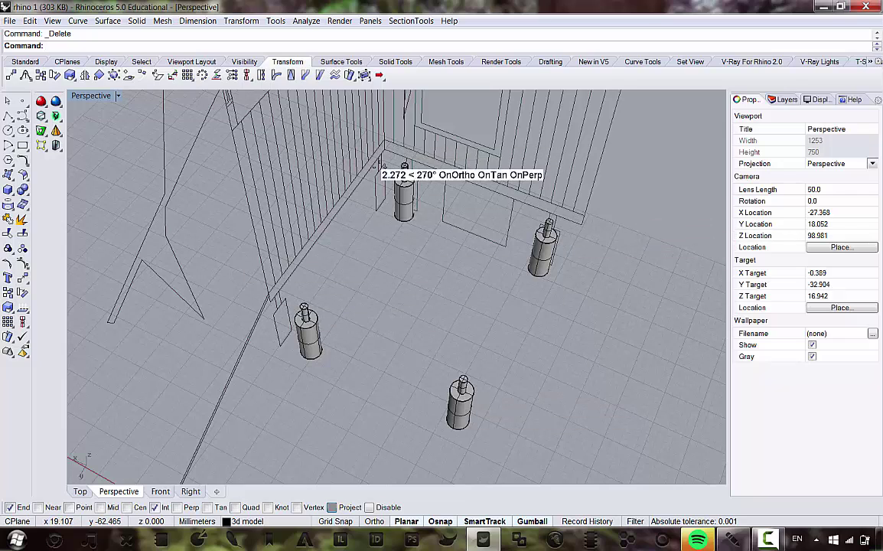
right_drag(381, 214, 386, 230)
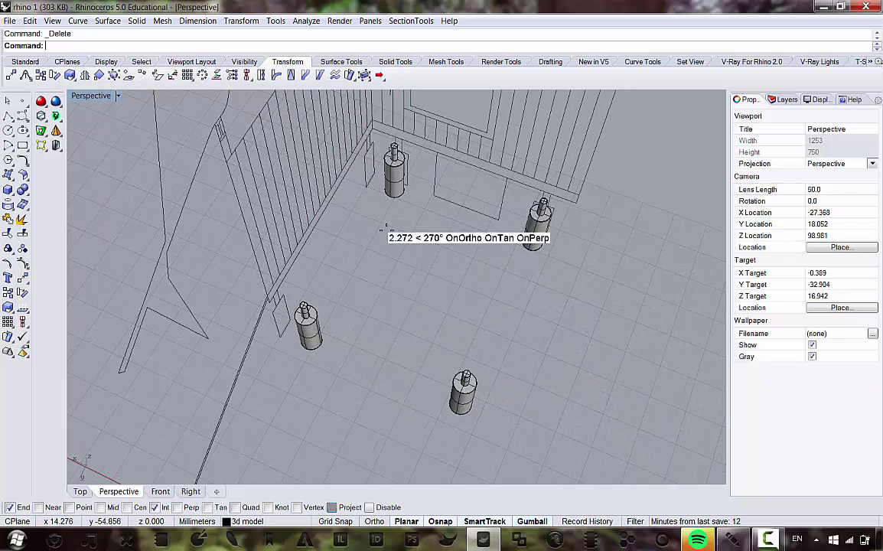
scroll(374, 117, up, 15)
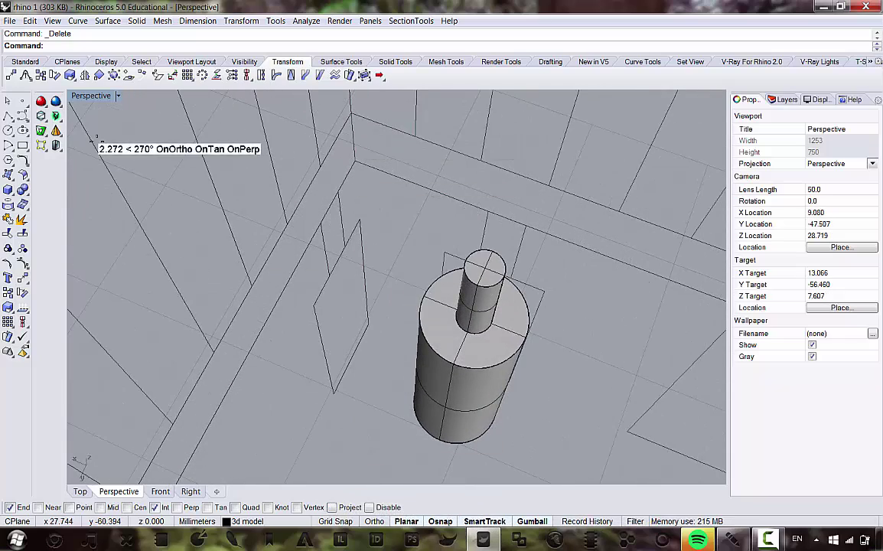
click(22, 144)
scroll(344, 157, up, 4)
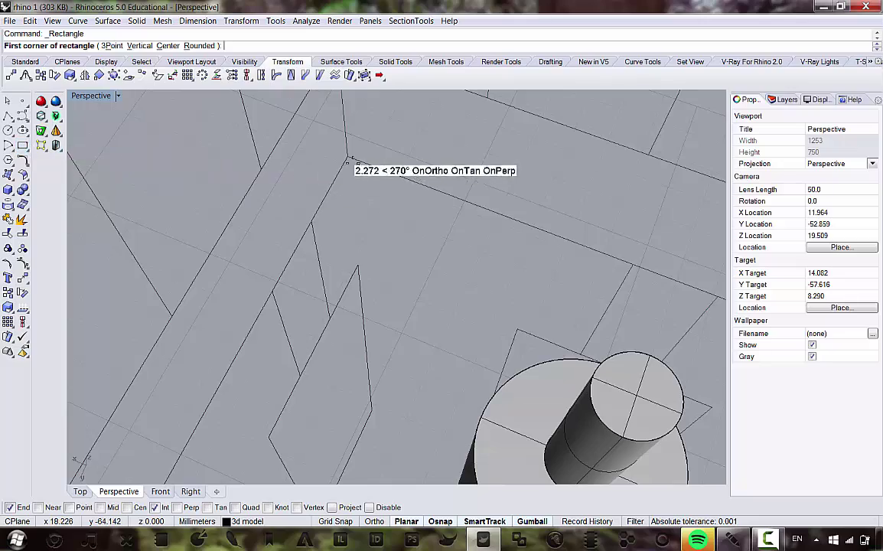
click(348, 157)
scroll(418, 233, down, 10)
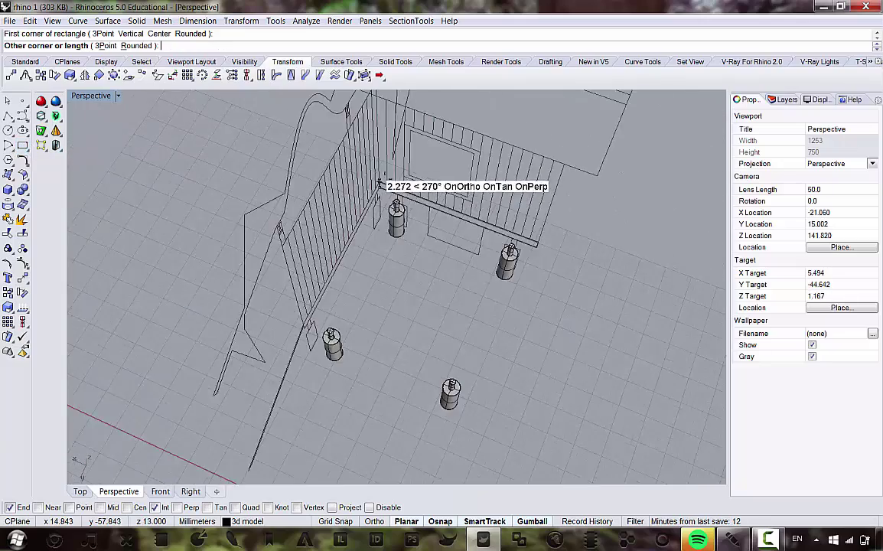
scroll(412, 202, down, 6)
scroll(377, 173, up, 6)
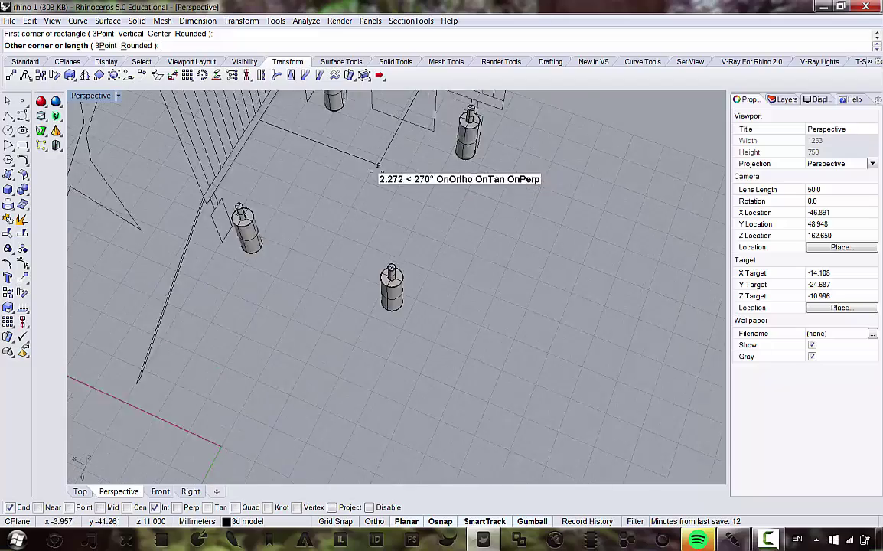
scroll(383, 224, down, 4)
scroll(387, 225, up, 10)
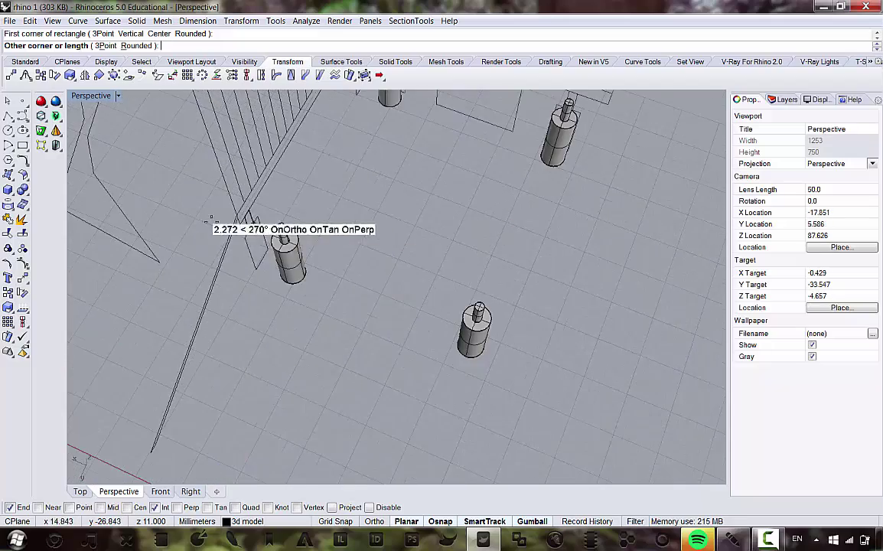
scroll(234, 226, up, 3)
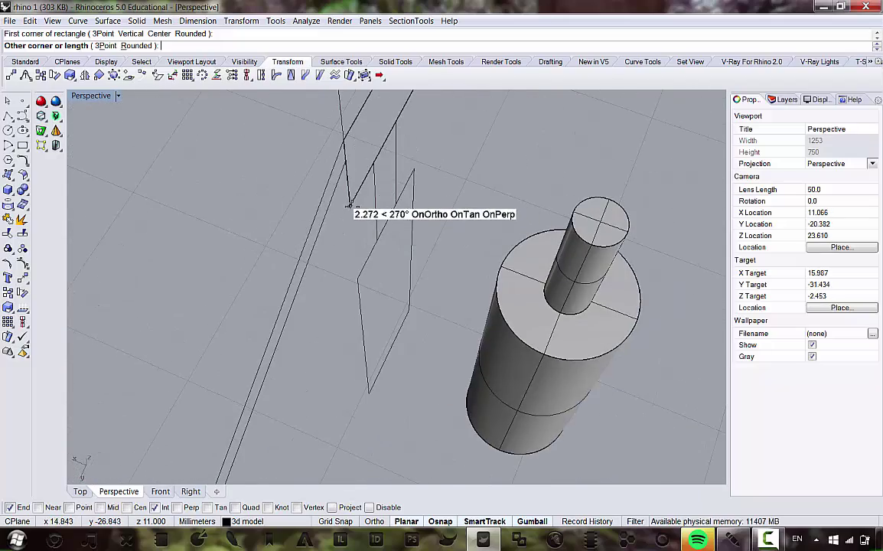
scroll(352, 206, down, 8)
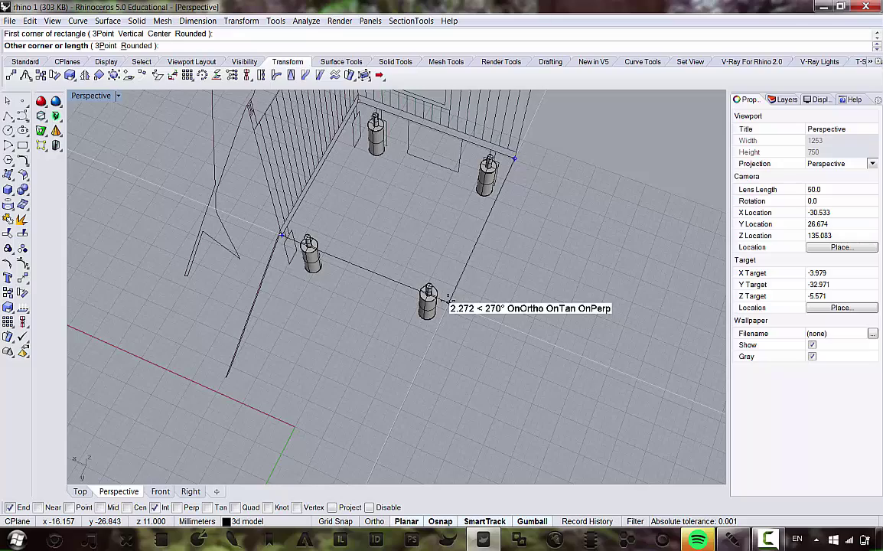
- Examine how the new base outline lines up with the supports and the foundations drawn on both elevations
right_drag(589, 247, 358, 220)
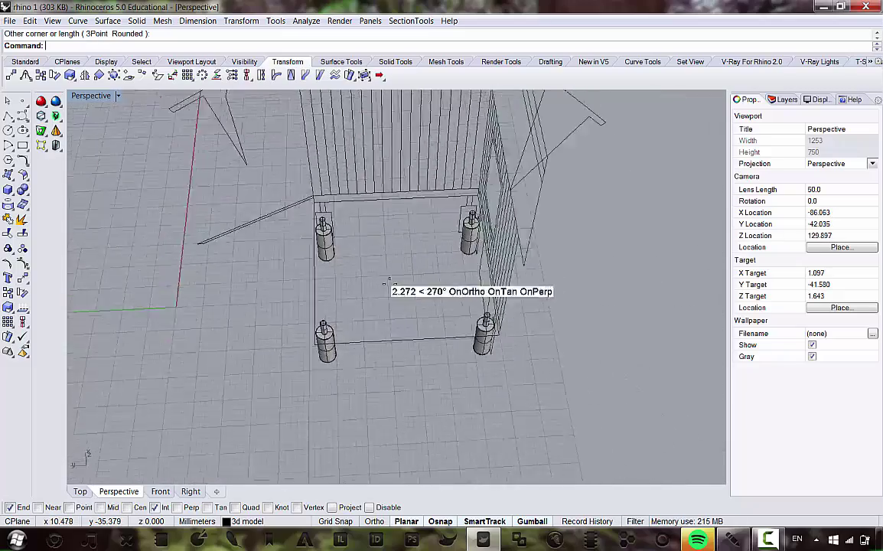
scroll(333, 237, up, 8)
mouse_move(335, 243)
right_down()
mouse_move(373, 215)
mouse_move(329, 241)
mouse_move(332, 250)
mouse_move(349, 233)
right_up()
scroll(332, 250, down, 10)
scroll(346, 252, up, 8)
scroll(363, 233, down, 10)
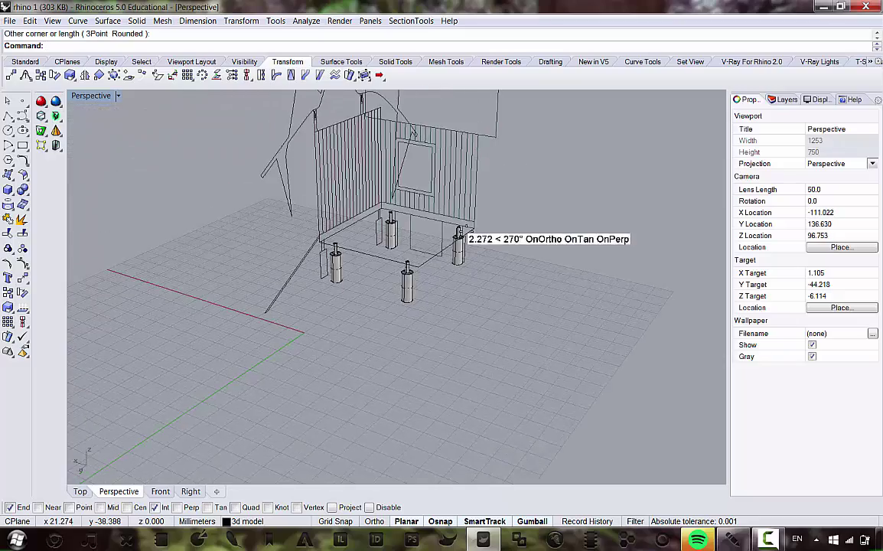
scroll(351, 231, up, 8)
mouse_move(331, 219)
right_down()
mouse_move(338, 183)
mouse_move(364, 216)
mouse_move(342, 261)
mouse_move(330, 224)
right_up()
scroll(337, 185, up, 10)
scroll(364, 215, down, 12)
scroll(342, 213, up, 11)
scroll(351, 215, down, 3)
scroll(341, 260, up, 9)
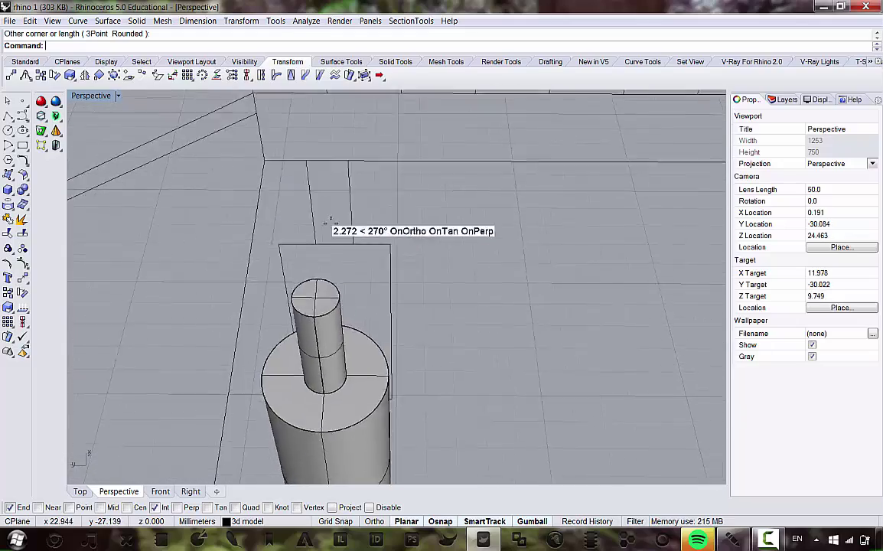
scroll(330, 224, down, 10)
right_drag(348, 279, 339, 262)
scroll(339, 262, up, 10)
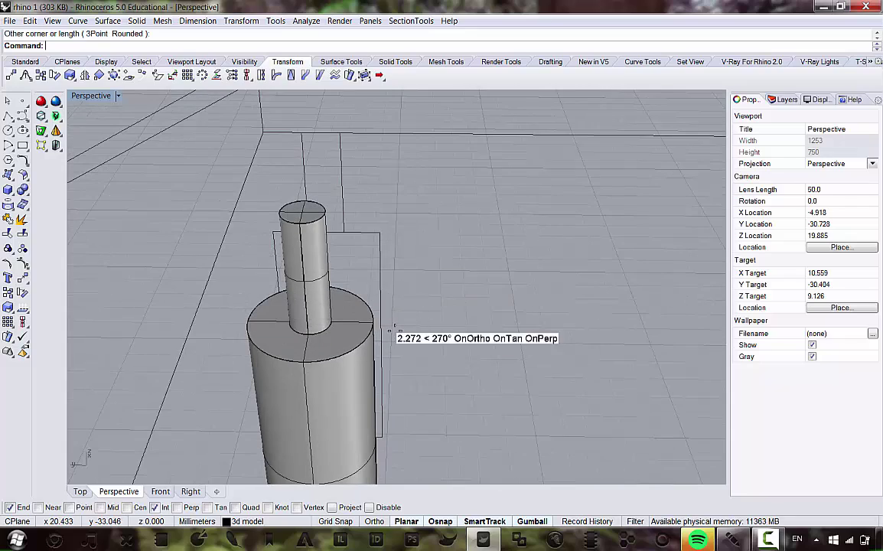
scroll(375, 318, down, 8)
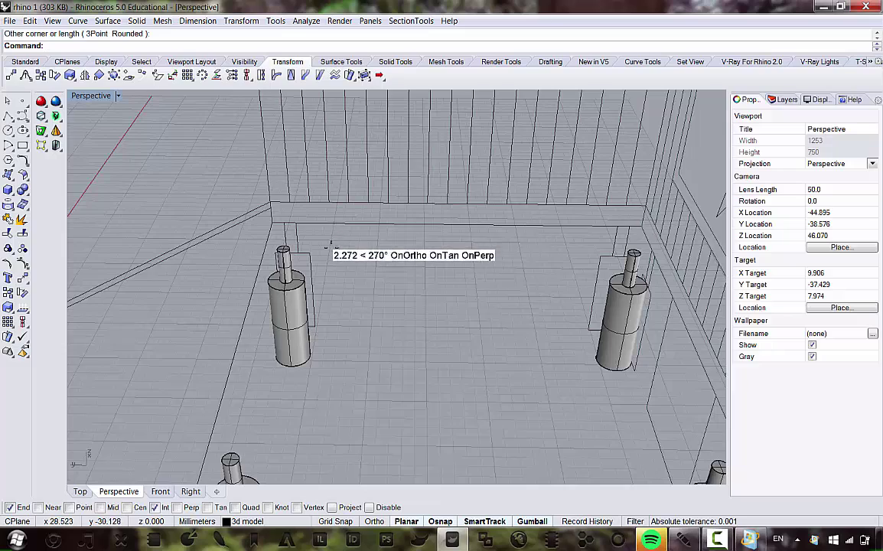
scroll(330, 246, up, 4)
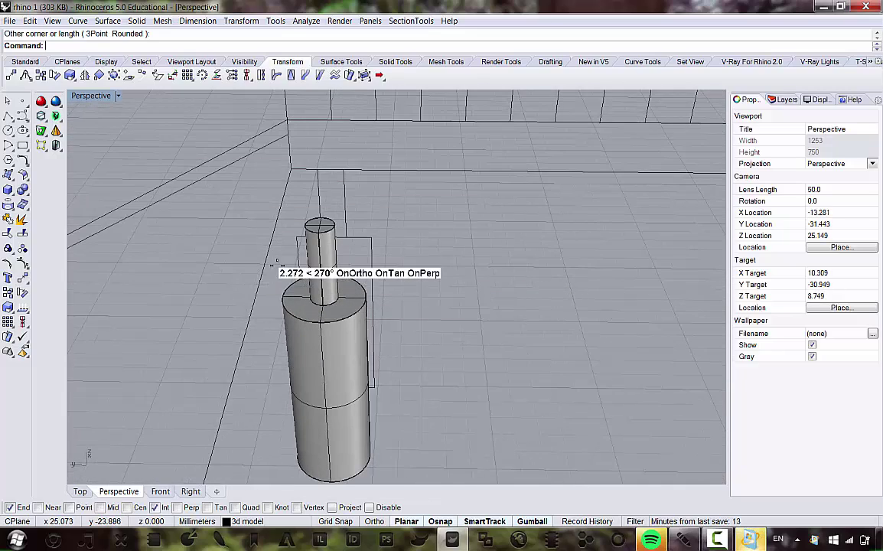
- Start an Offset Curve of the new base outline with a distance of 5 mm
click(267, 253)
scroll(279, 202, down, 8)
scroll(331, 212, up, 5)
scroll(328, 209, down, 5)
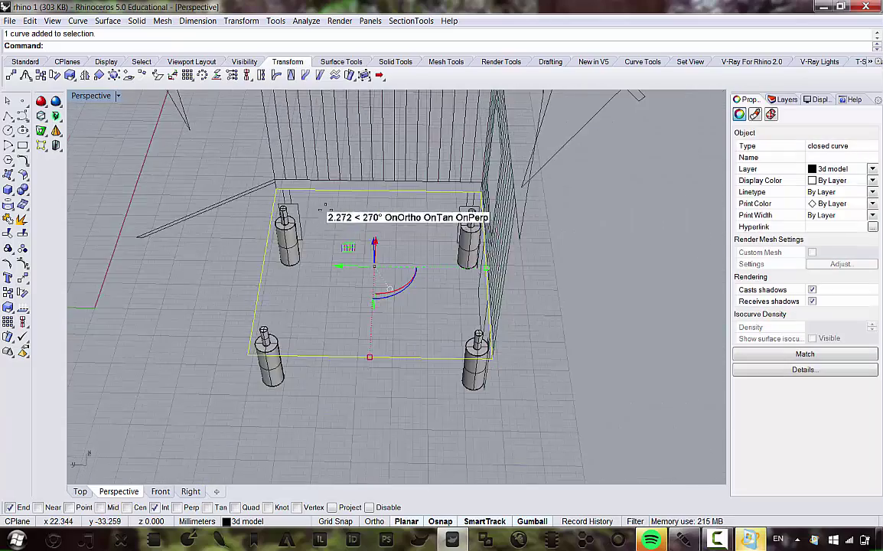
scroll(324, 207, up, 4)
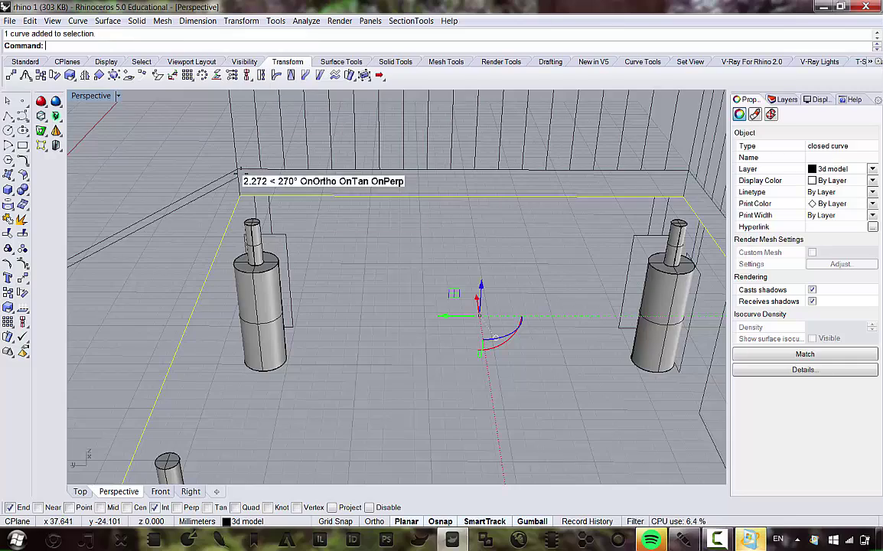
scroll(297, 232, up, 5)
scroll(314, 252, down, 5)
scroll(320, 271, up, 5)
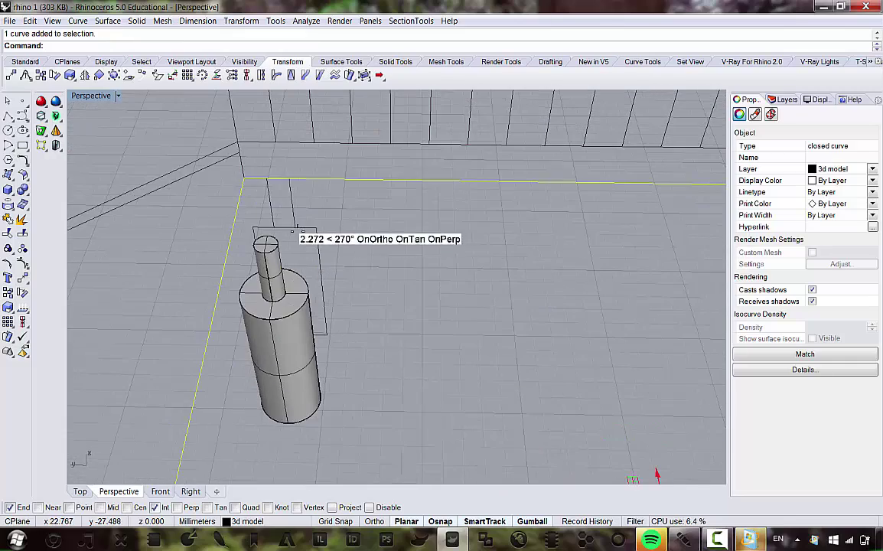
scroll(302, 222, down, 5)
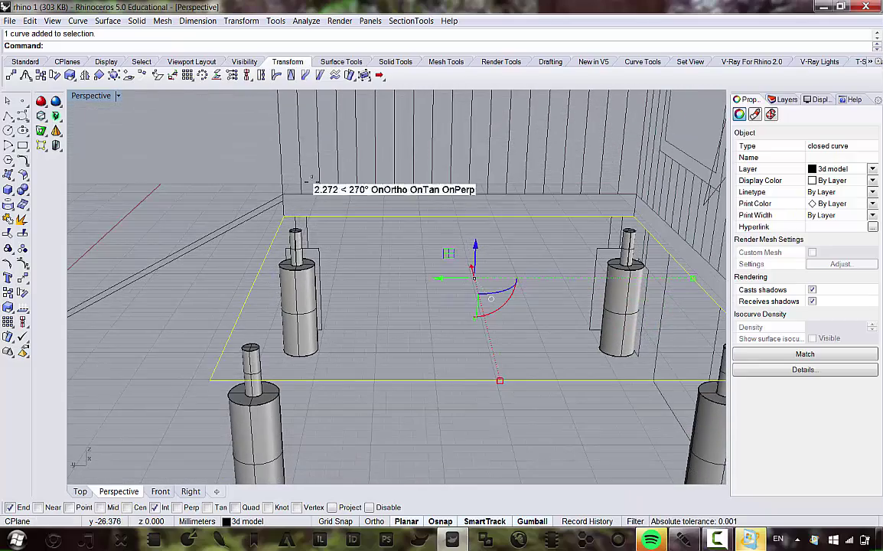
scroll(406, 260, up, 5)
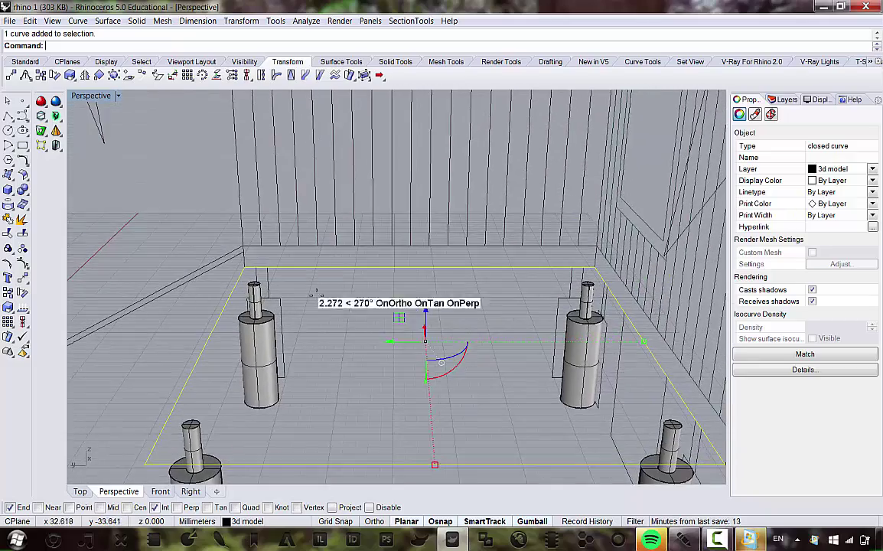
right_drag(258, 313, 278, 285)
scroll(248, 287, up, 5)
scroll(250, 295, down, 9)
scroll(276, 285, up, 6)
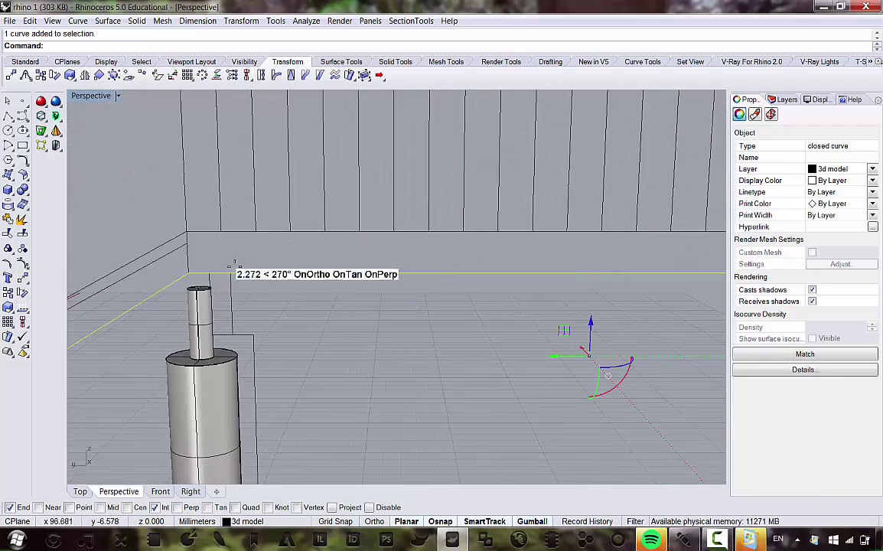
right_drag(234, 267, 185, 269)
click(77, 21)
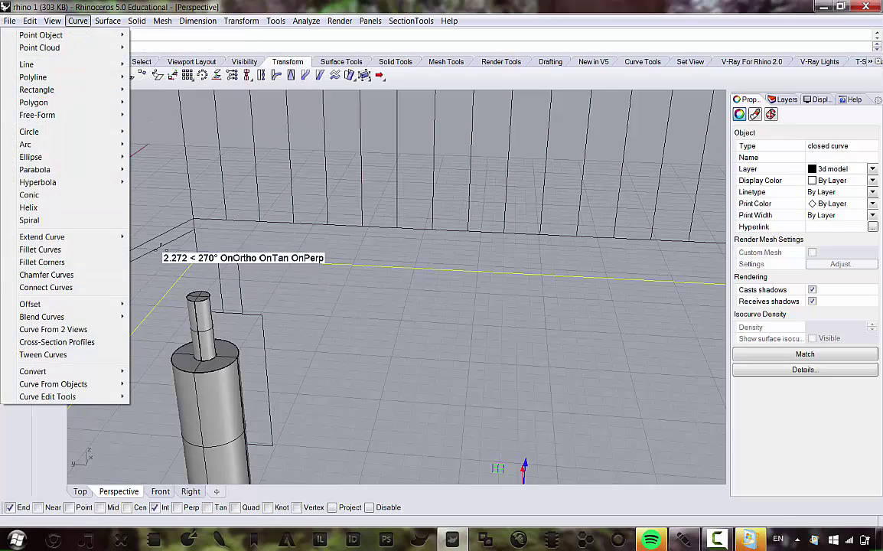
mouse_move(120, 303)
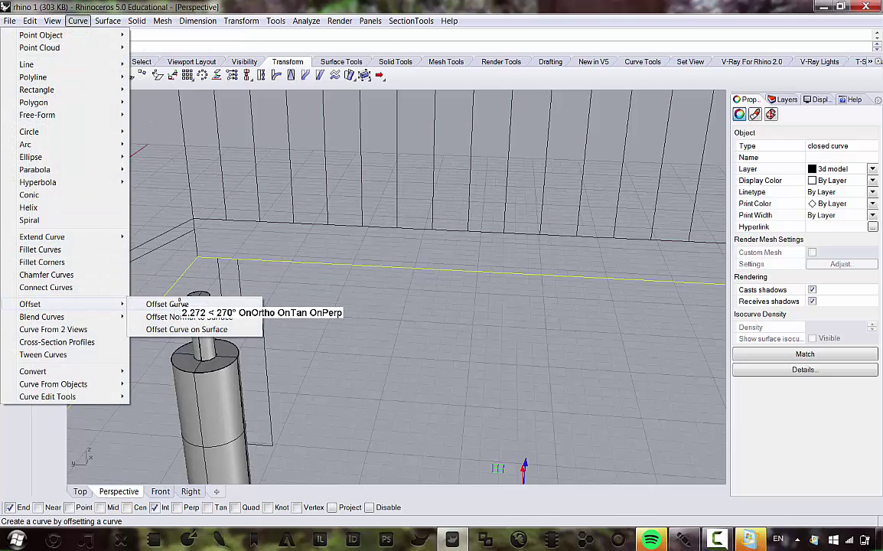
click(178, 303)
right_drag(264, 303, 306, 313)
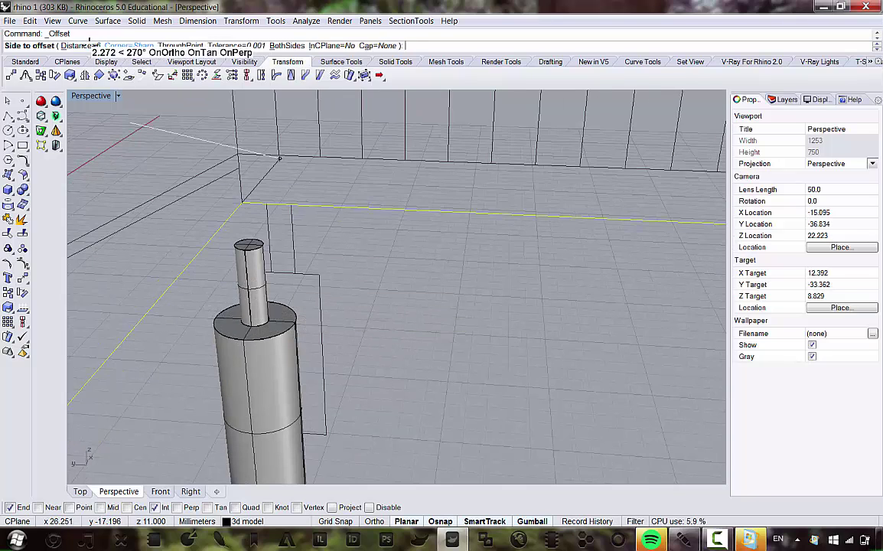
click(90, 45)
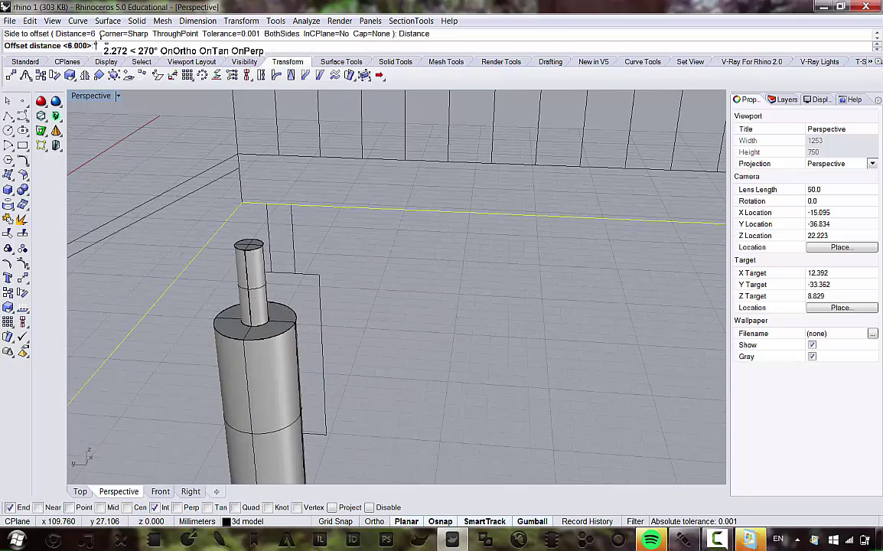
text(5)
key(Return)
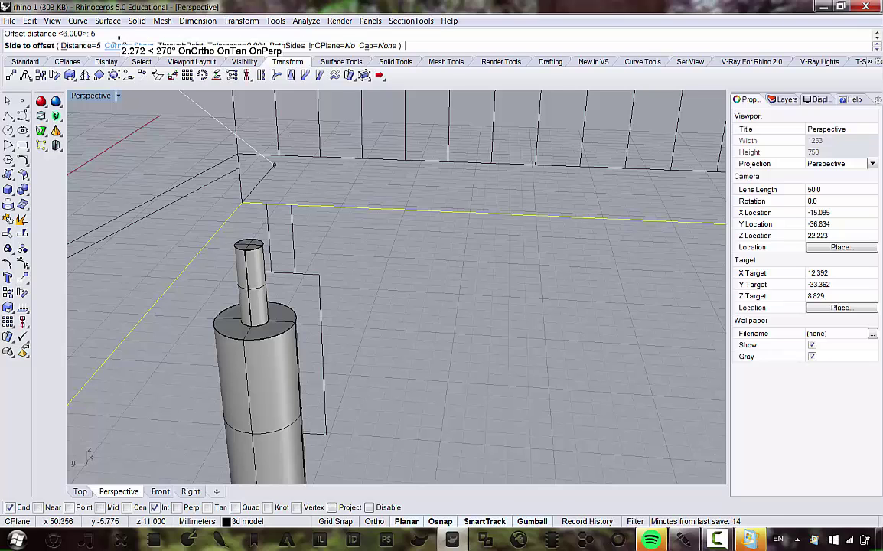
right_drag(274, 164, 114, 171)
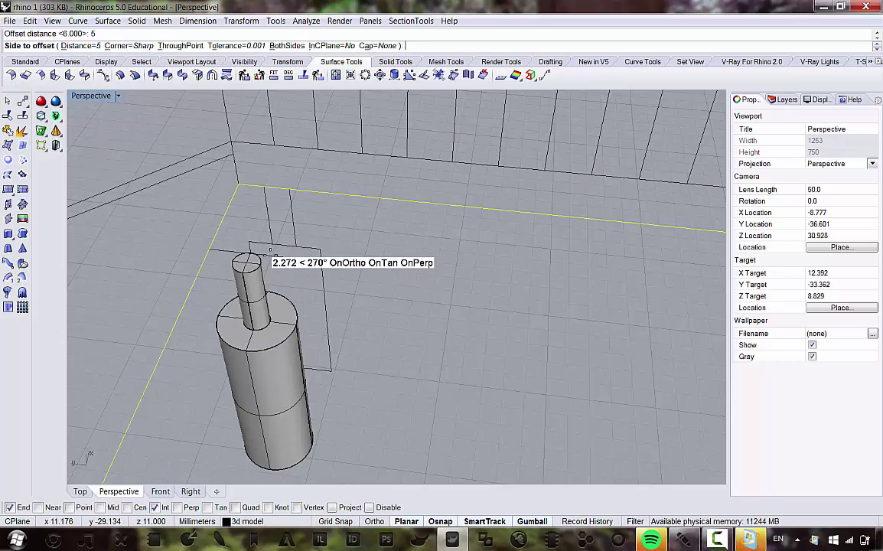
- Set the offset distance to 3 mm by picking the drawn foundation's two upper corners, and offset the base outline inward
click(77, 46)
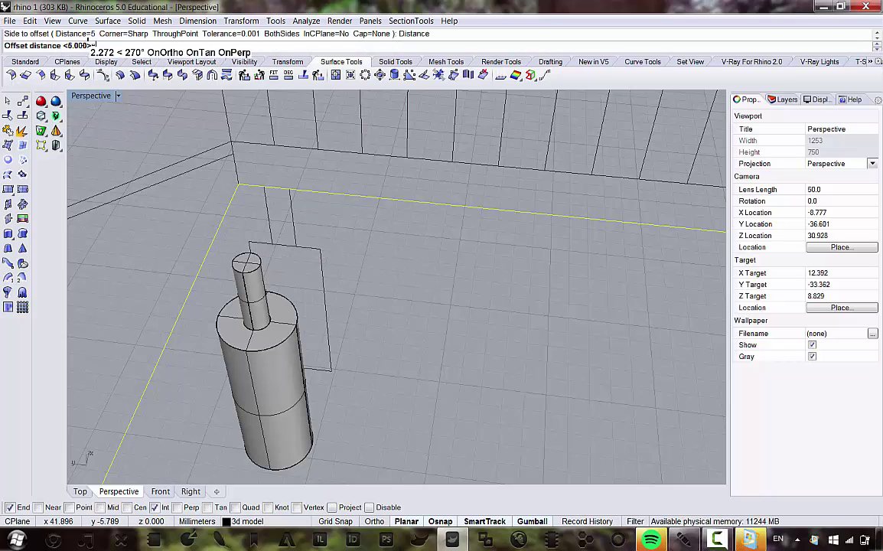
click(248, 239)
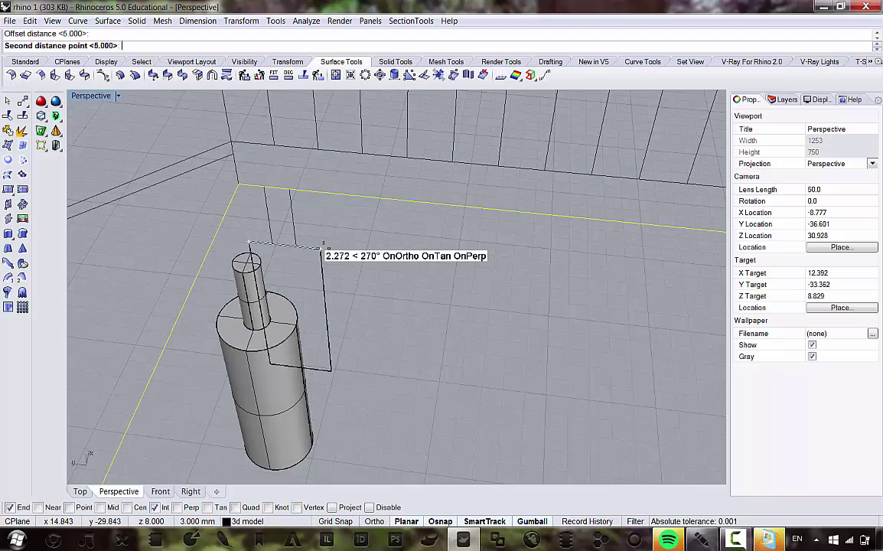
scroll(321, 247, up, 2)
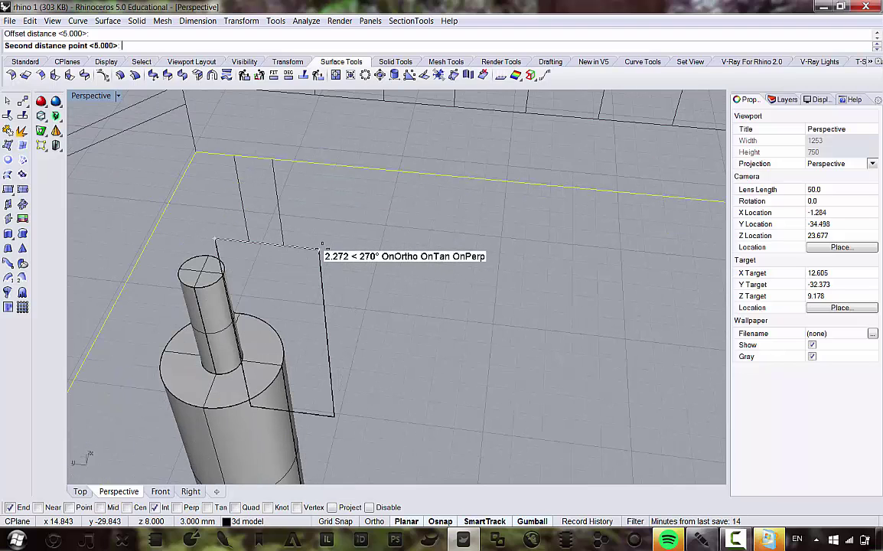
click(321, 246)
scroll(353, 217, down, 3)
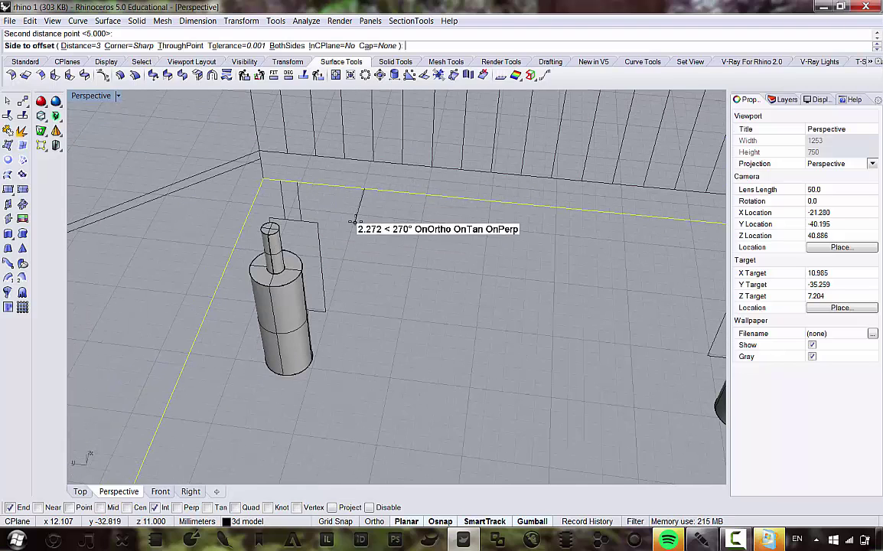
click(355, 224)
scroll(348, 233, up, 4)
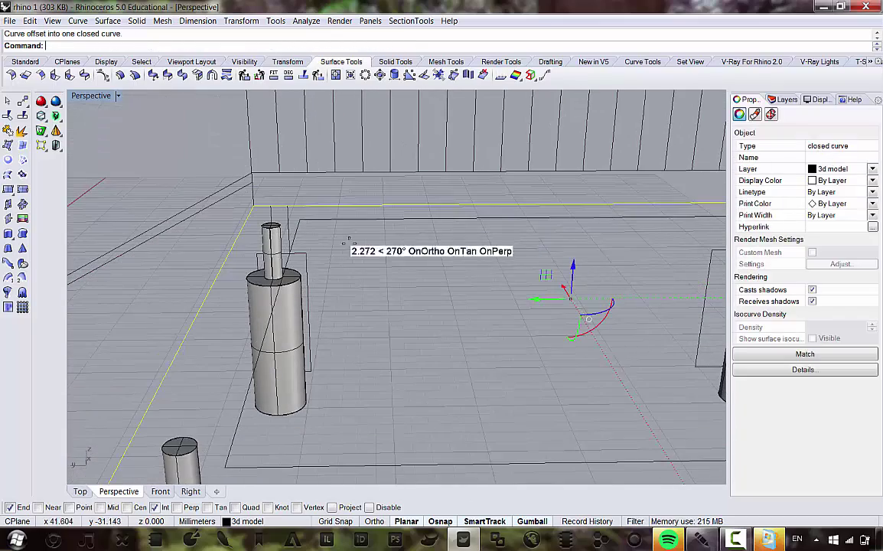
- Select the inner offset outline together with the outer one and return to the four-viewport layout
shift+click(371, 219)
double_click(96, 95)
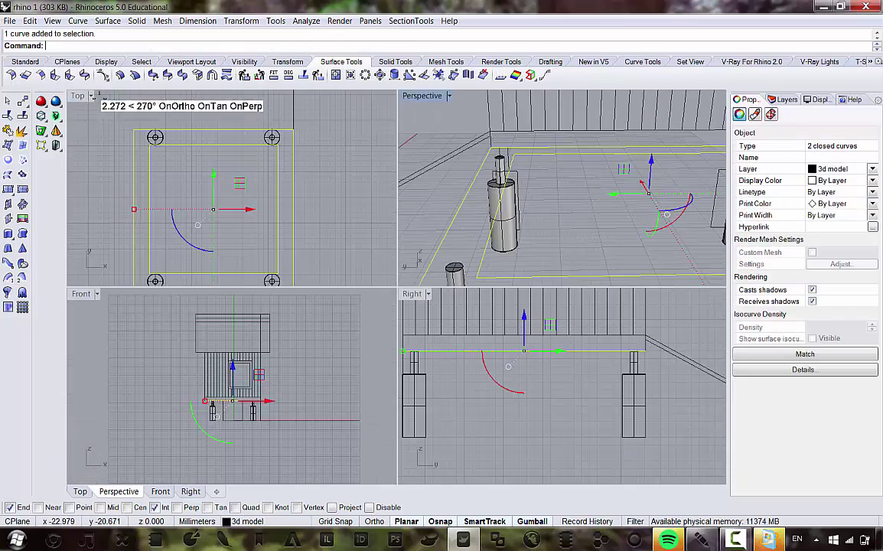
scroll(549, 356, down, 3)
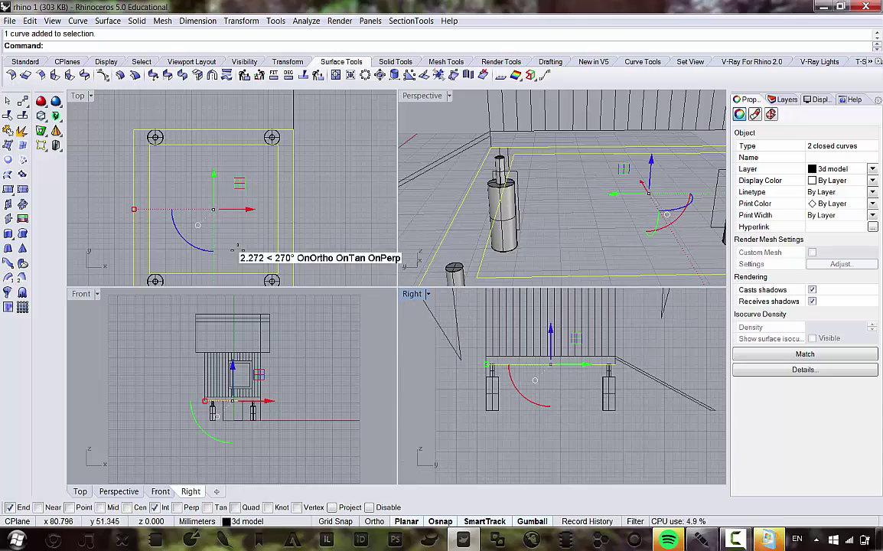
- Rotate the two rectangular base curves upright with the gumball, and undo the rotation
drag(187, 421, 480, 386)
scroll(517, 363, down, 2)
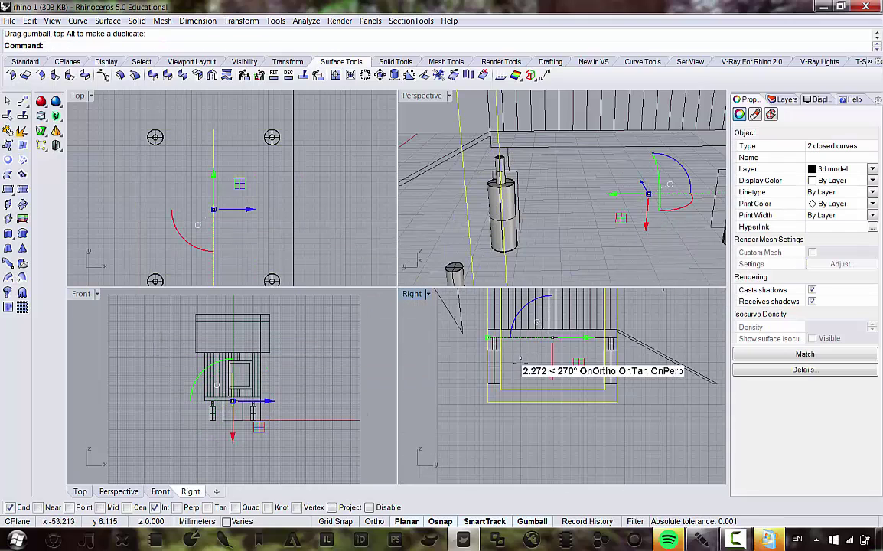
scroll(494, 351, up, 2)
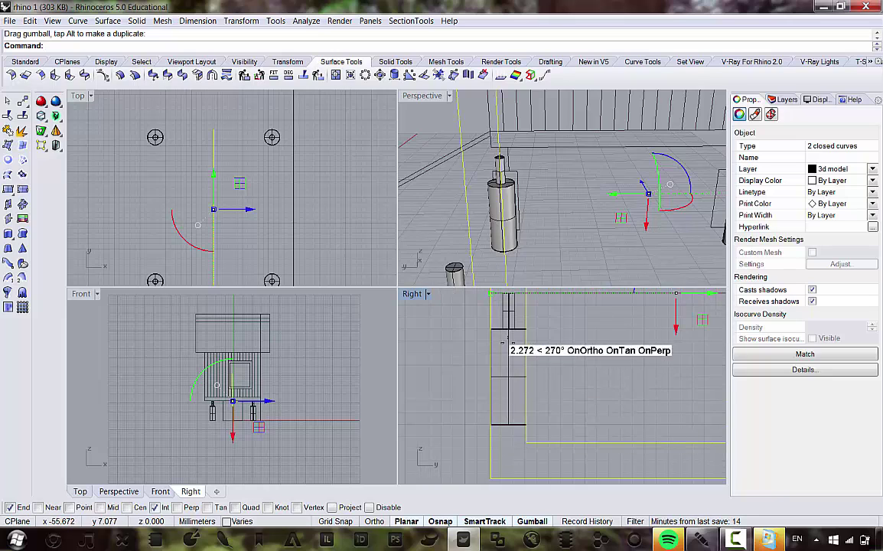
scroll(461, 367, down, 3)
scroll(515, 356, up, 2)
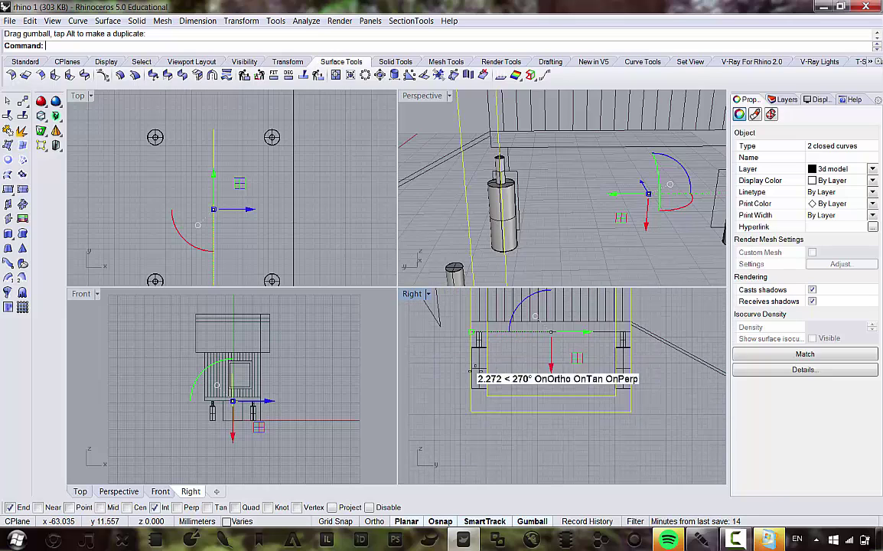
key(ctrl+z)
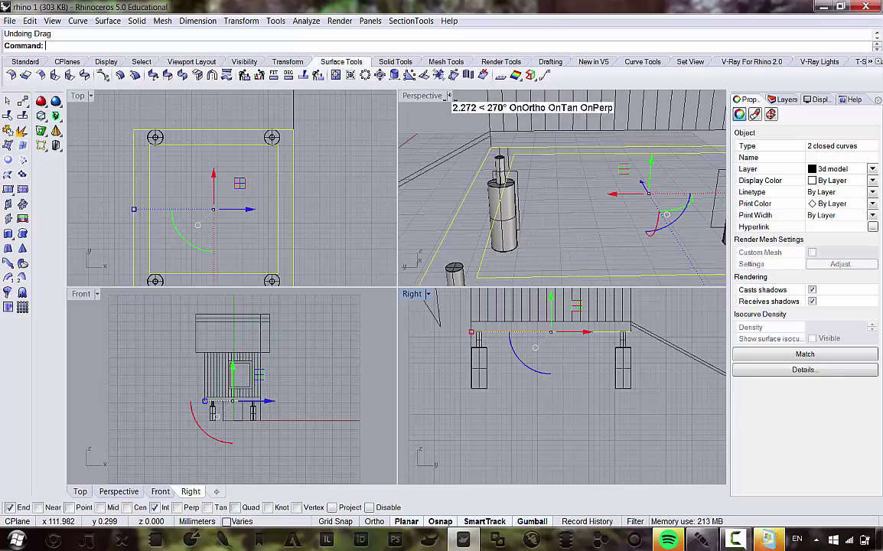
- Maximize the Perspective view and examine how the two rectangular curves sit on the four posts under the house
double_click(423, 95)
scroll(383, 241, down, 3)
scroll(321, 269, up, 5)
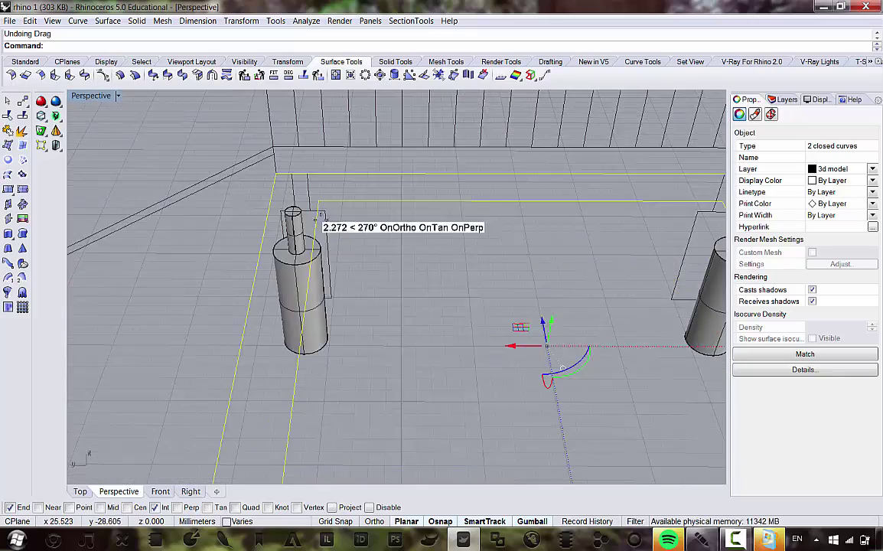
right_drag(402, 182, 332, 269)
scroll(306, 198, down, 7)
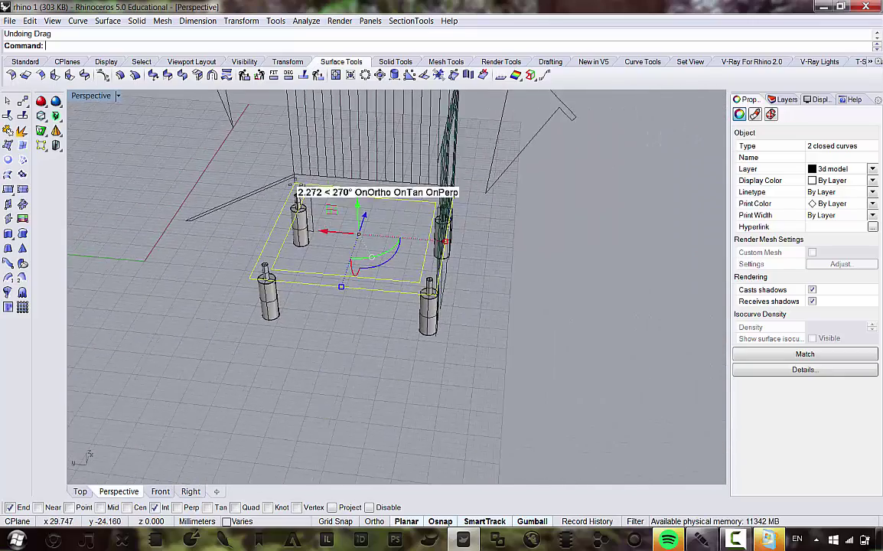
scroll(306, 183, up, 5)
scroll(324, 200, down, 4)
scroll(303, 229, up, 8)
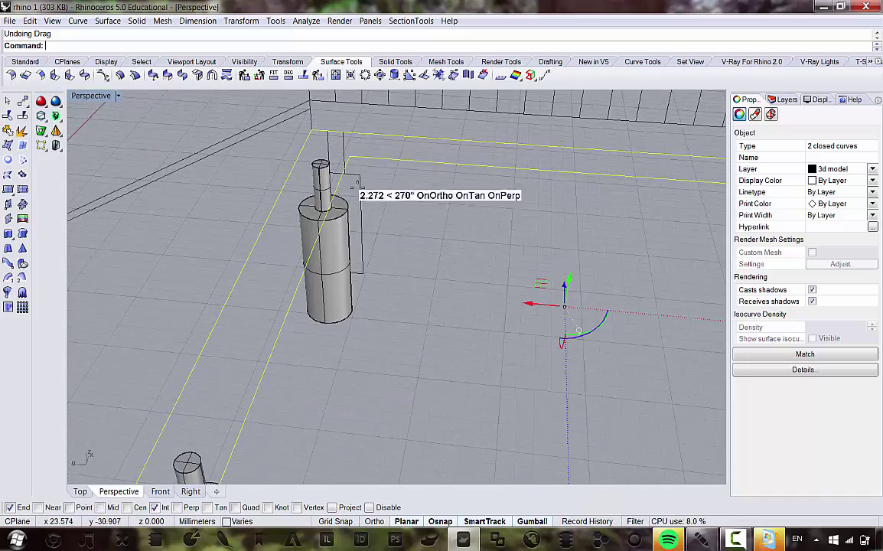
scroll(306, 215, down, 8)
right_drag(279, 240, 255, 196)
scroll(337, 168, down, 3)
scroll(272, 176, up, 7)
scroll(293, 190, down, 5)
scroll(295, 186, up, 5)
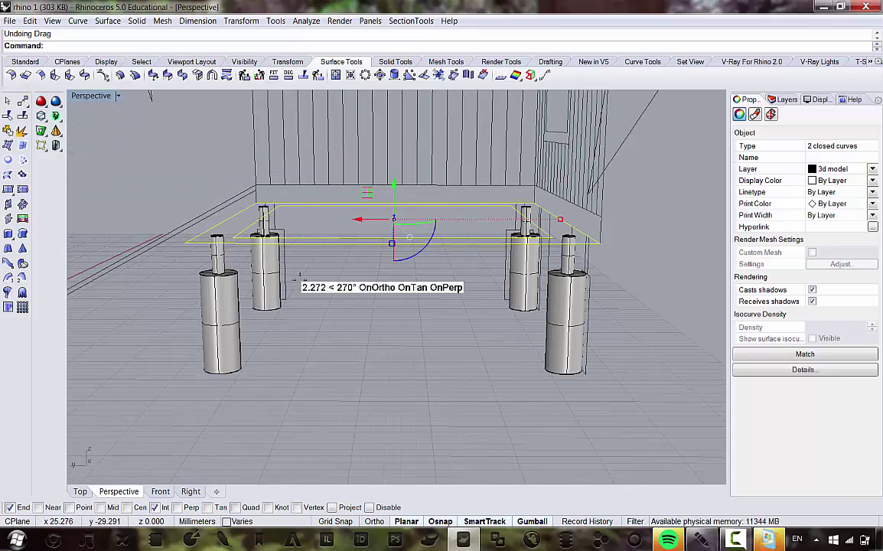
right_drag(306, 188, 290, 209)
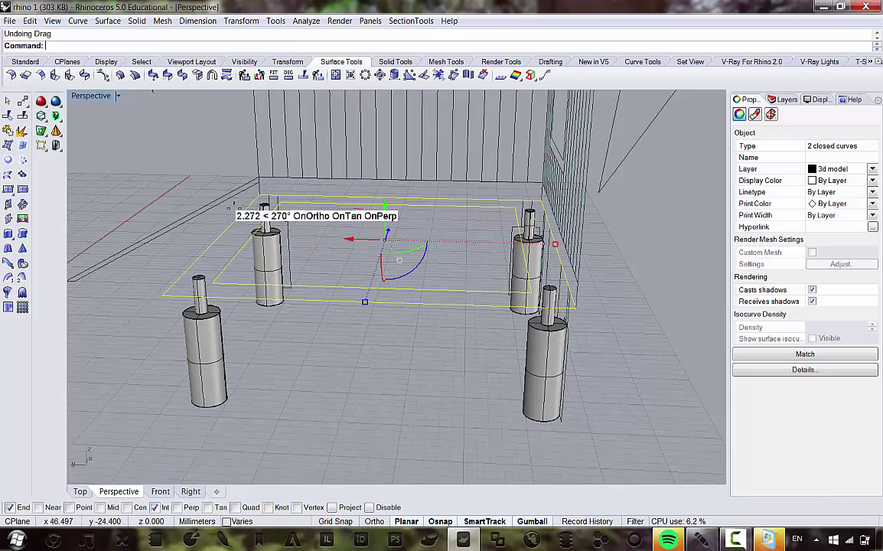
right_drag(230, 207, 278, 211)
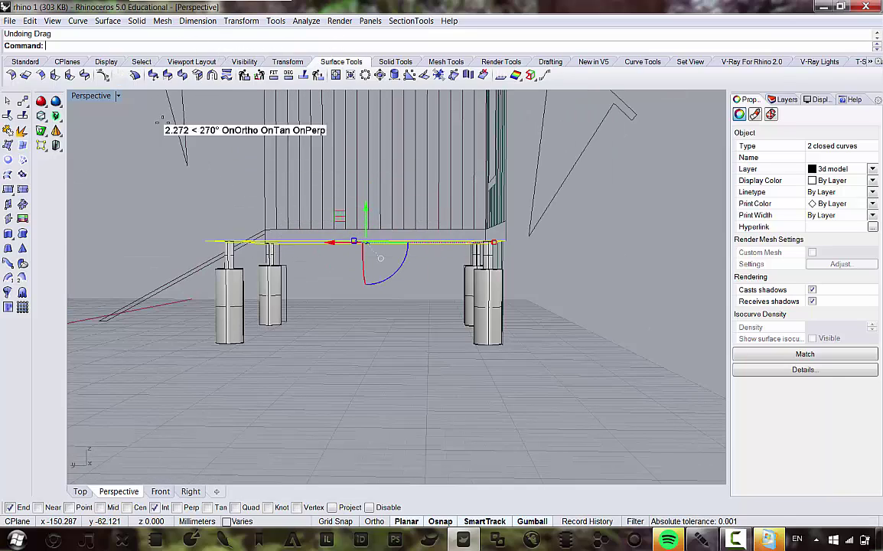
right_drag(159, 121, 275, 195)
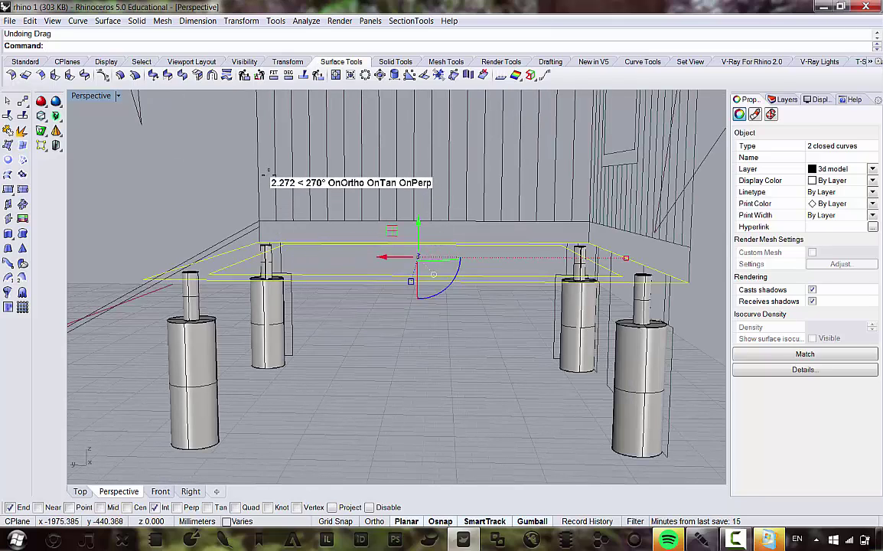
scroll(268, 267, down, 5)
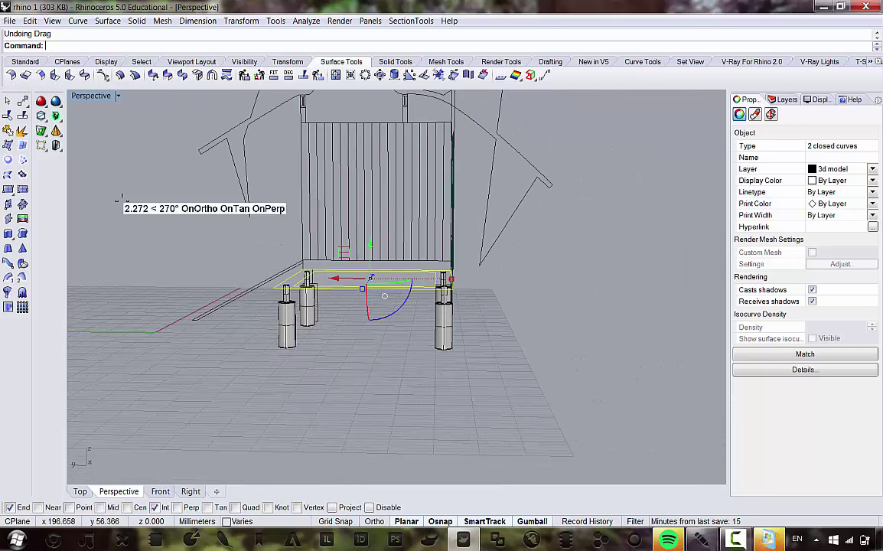
- Extrude the two rectangular base curves straight as a solid with an extrusion distance of 200m
click(26, 61)
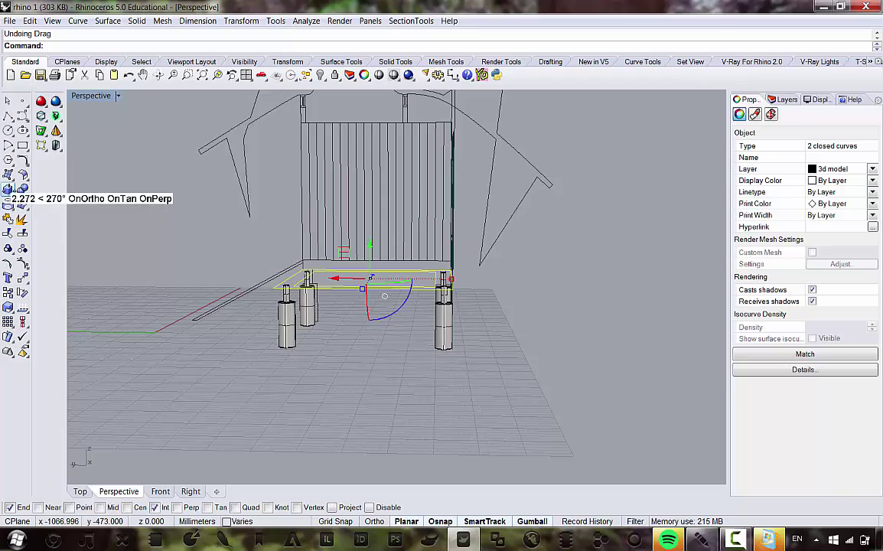
click(8, 188)
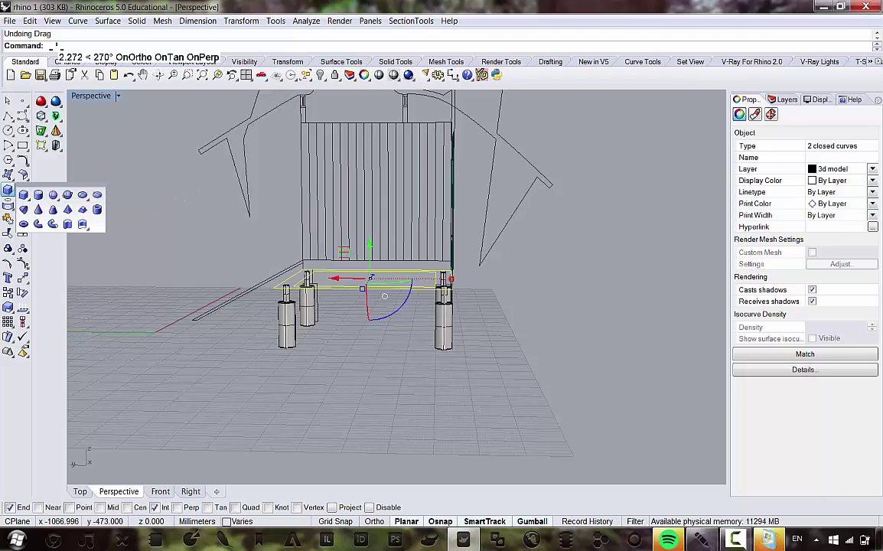
click(136, 21)
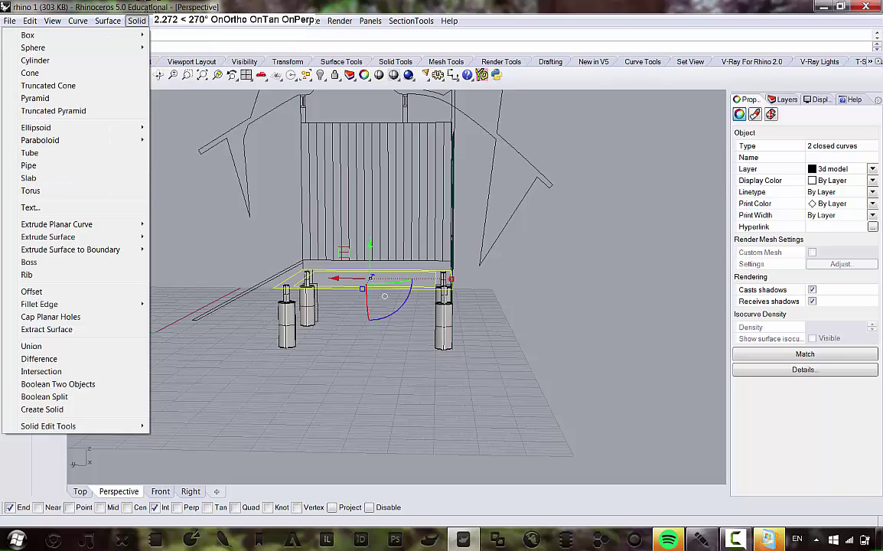
mouse_move(117, 225)
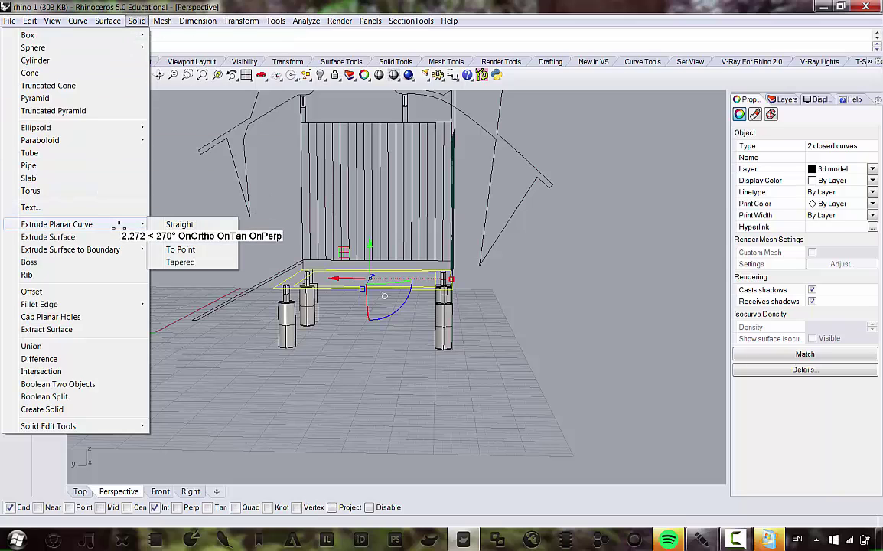
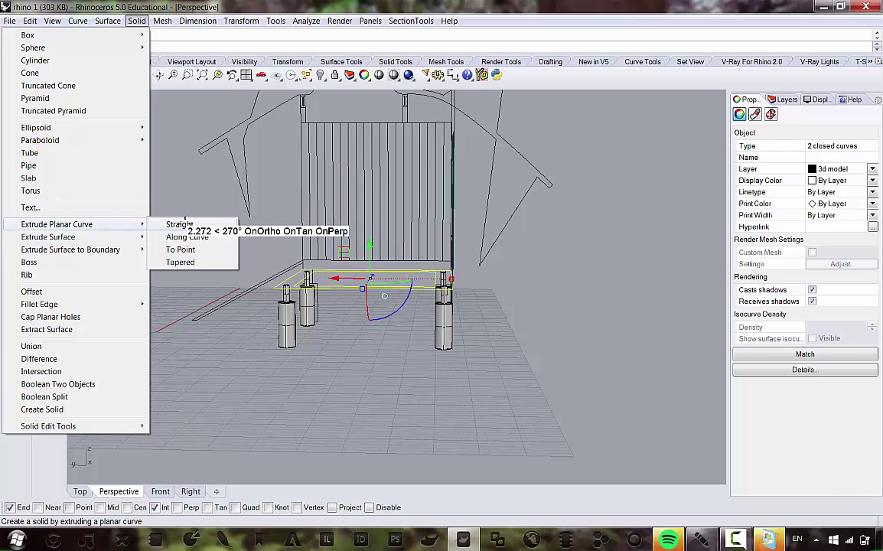
click(170, 224)
scroll(344, 289, up, 10)
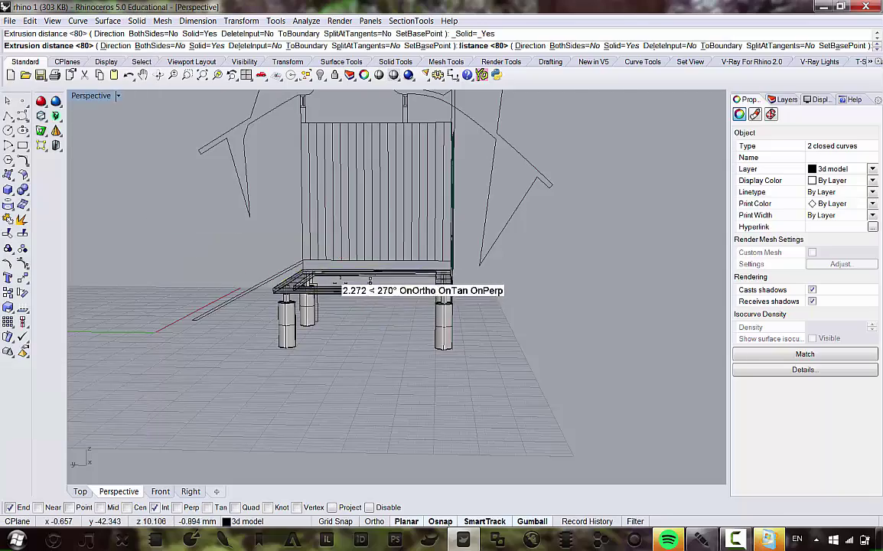
scroll(413, 242, down, 10)
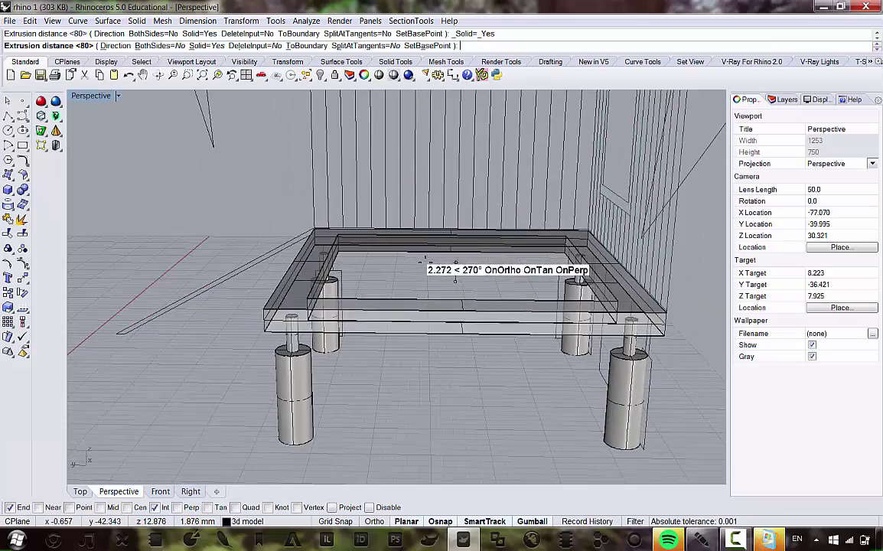
scroll(417, 259, down, 9)
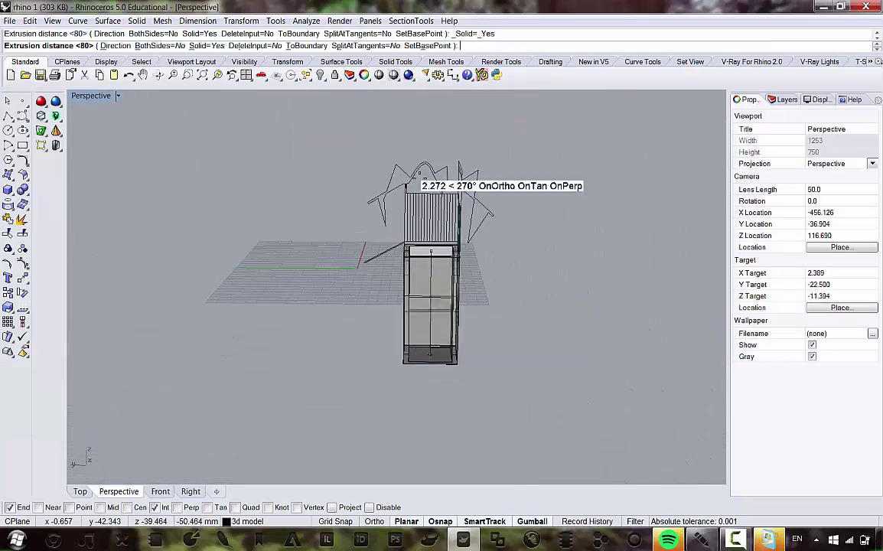
scroll(417, 155, up, 9)
scroll(405, 214, down, 8)
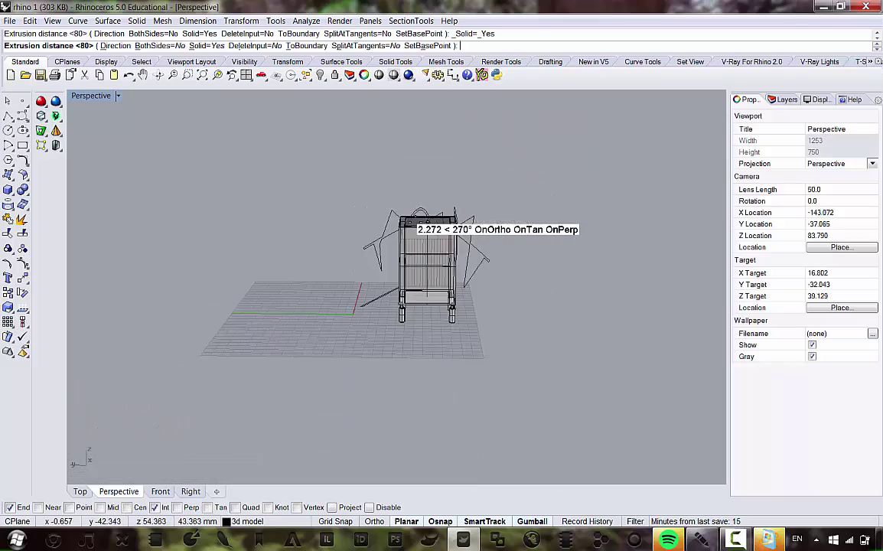
right_drag(402, 224, 325, 243)
scroll(417, 260, up, 8)
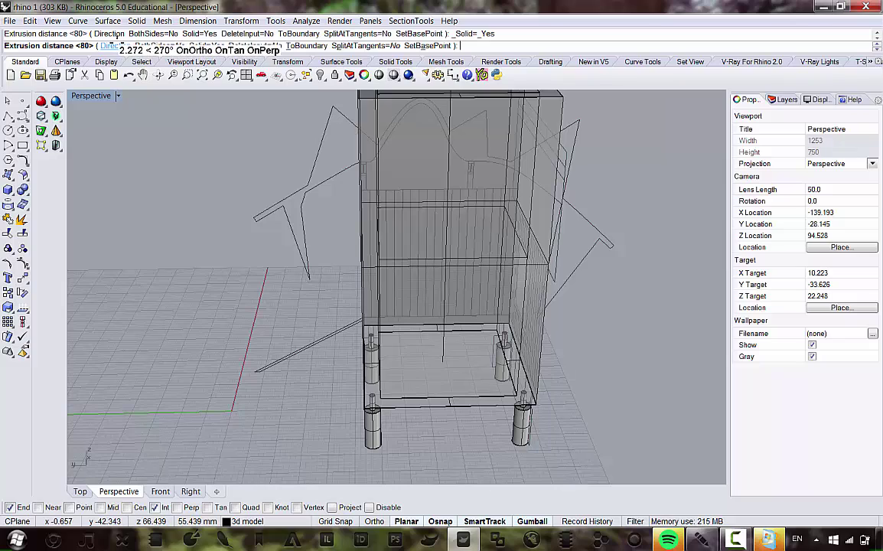
click(107, 61)
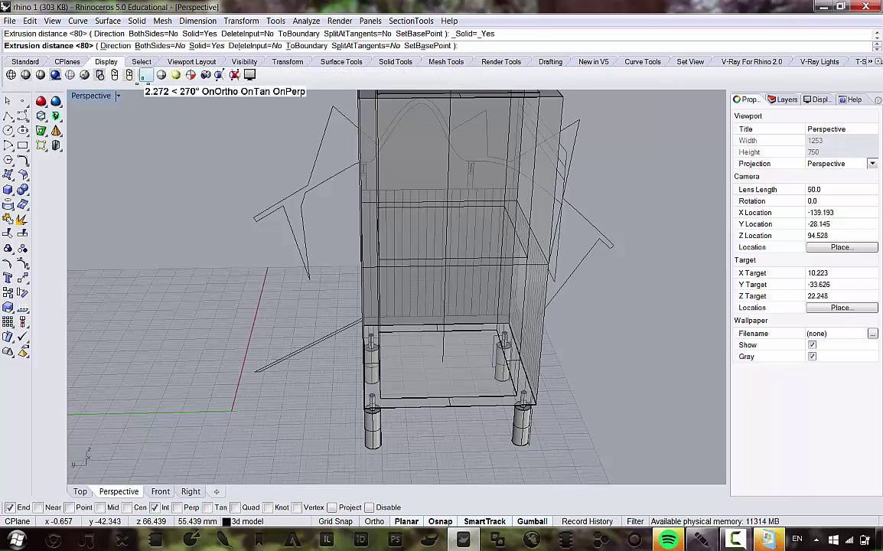
scroll(206, 231, down, 6)
scroll(223, 242, up, 3)
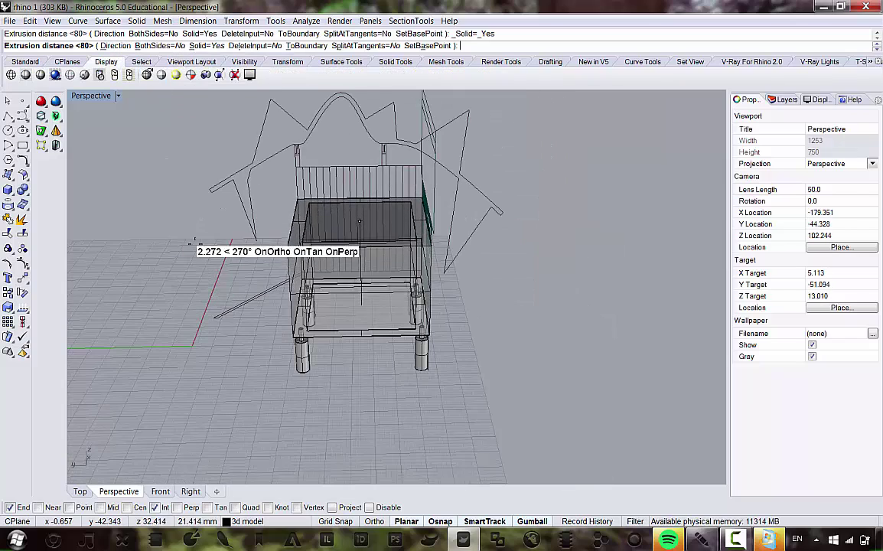
scroll(193, 243, up, 8)
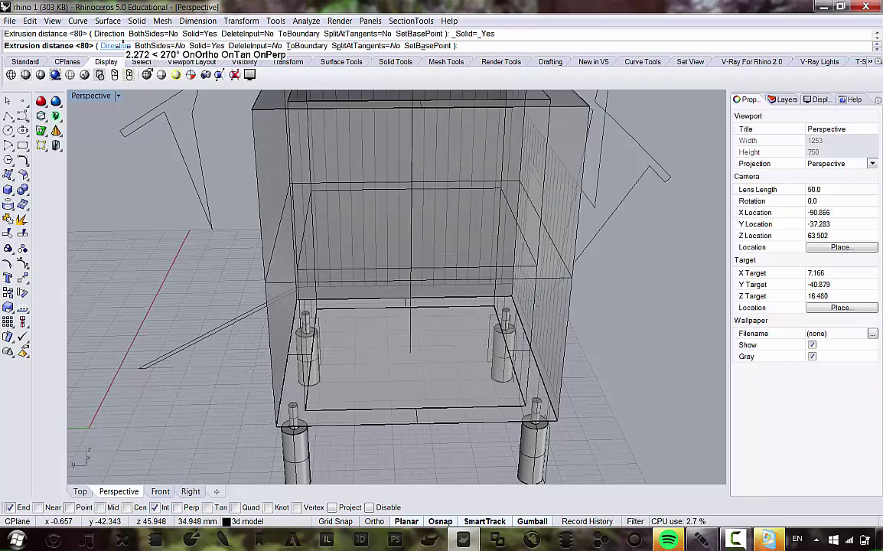
right_drag(176, 107, 162, 81)
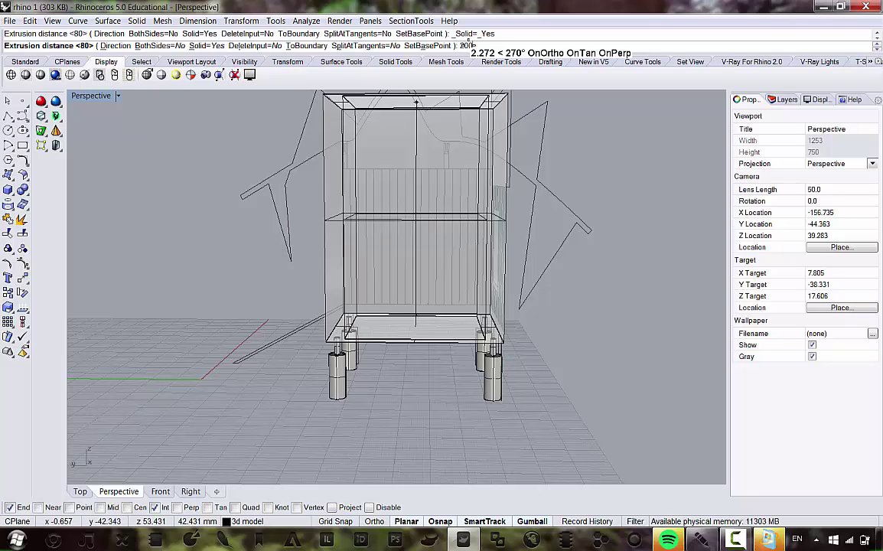
key(Return)
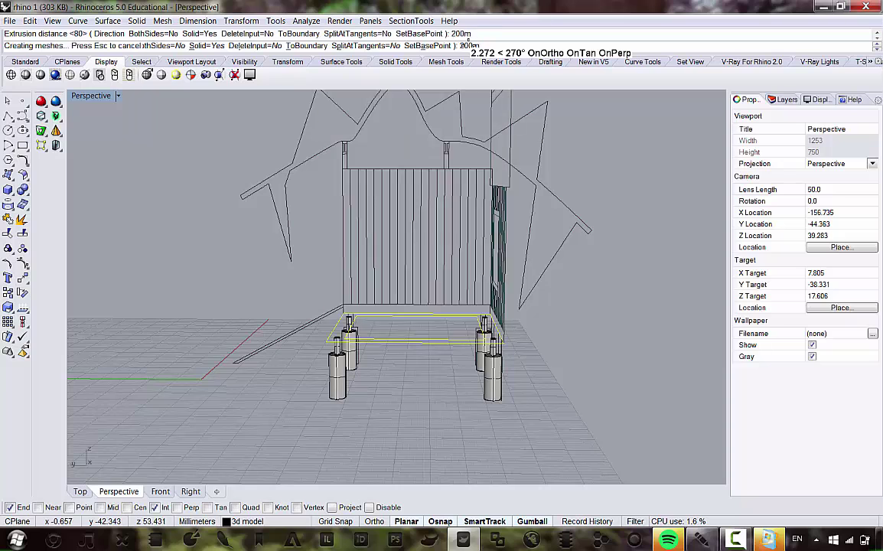
- Delete the closed extrusion made from the two rectangular base curves
scroll(394, 334, down, 6)
scroll(391, 306, down, 5)
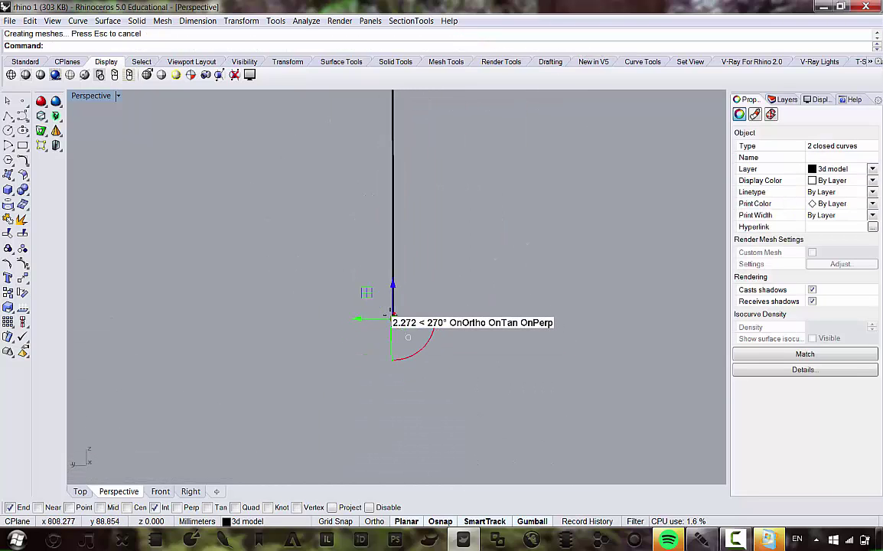
scroll(389, 197, up, 8)
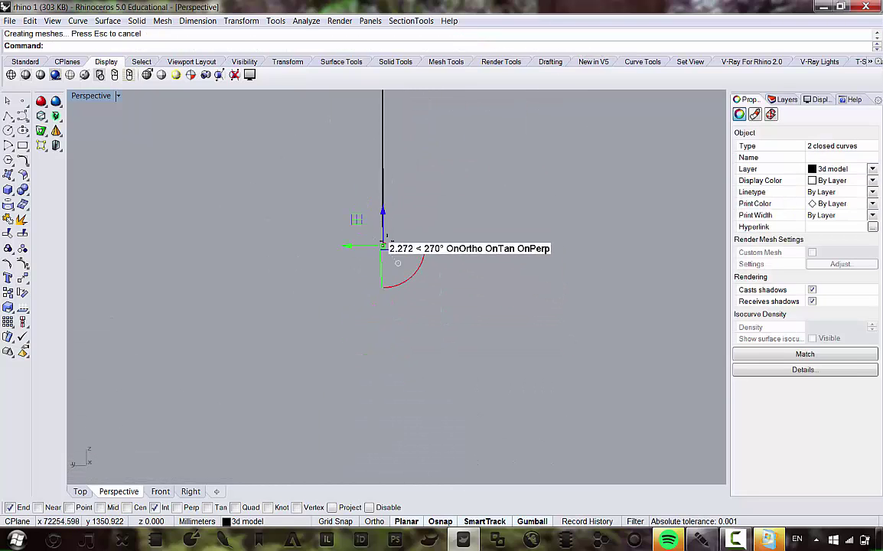
scroll(360, 207, up, 6)
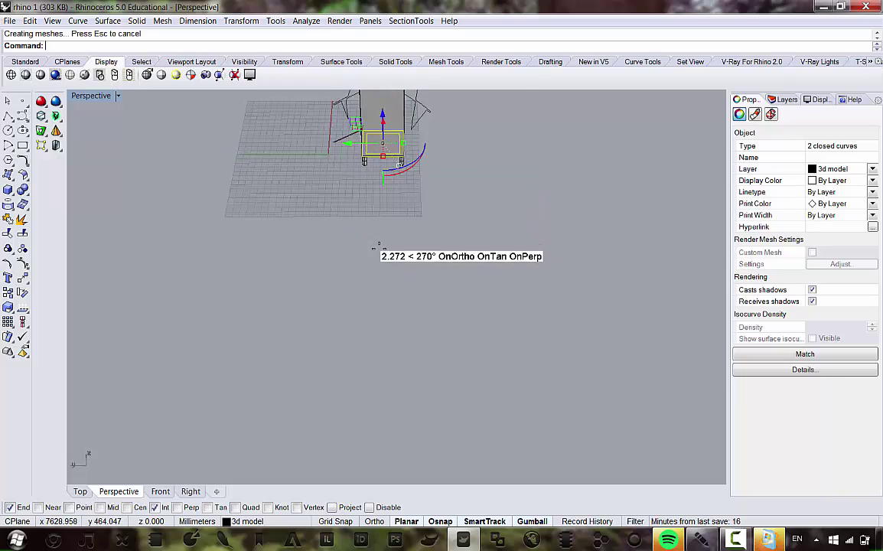
scroll(384, 252, up, 6)
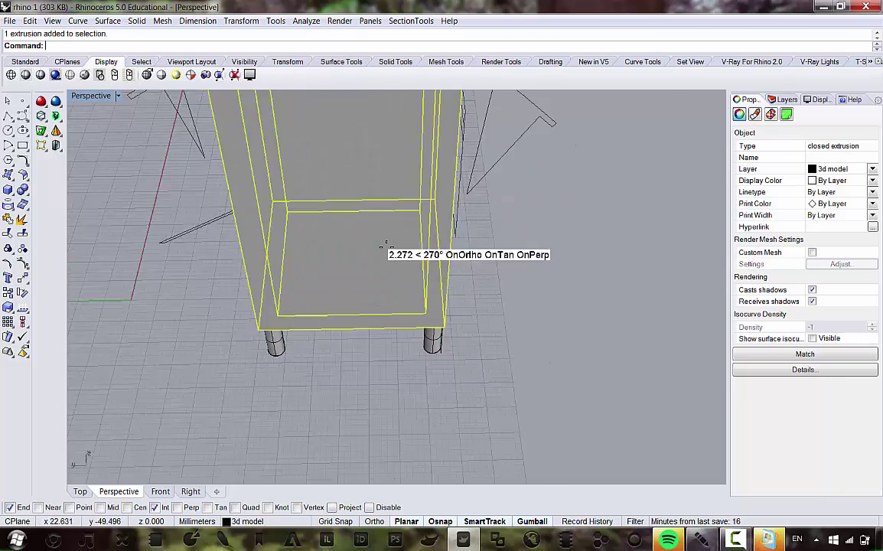
key(Delete)
scroll(347, 404, down, 3)
scroll(339, 357, up, 3)
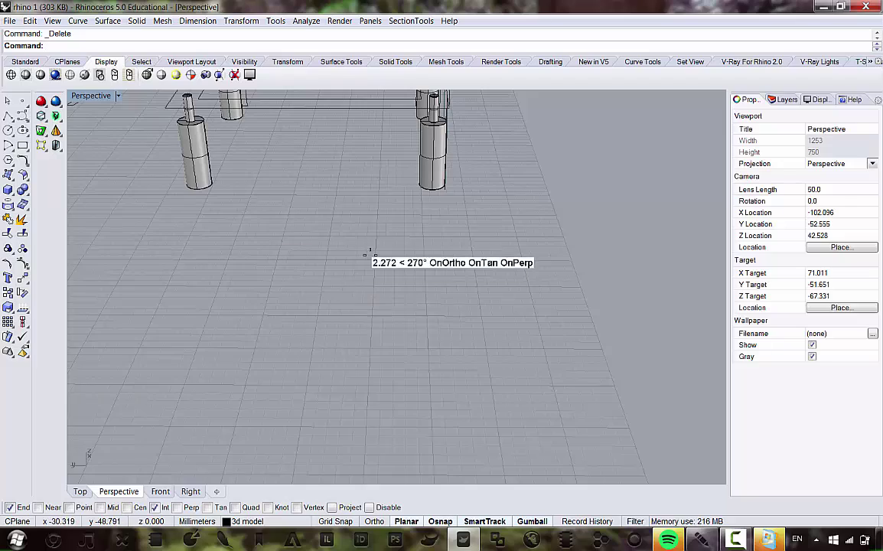
scroll(363, 280, down, 5)
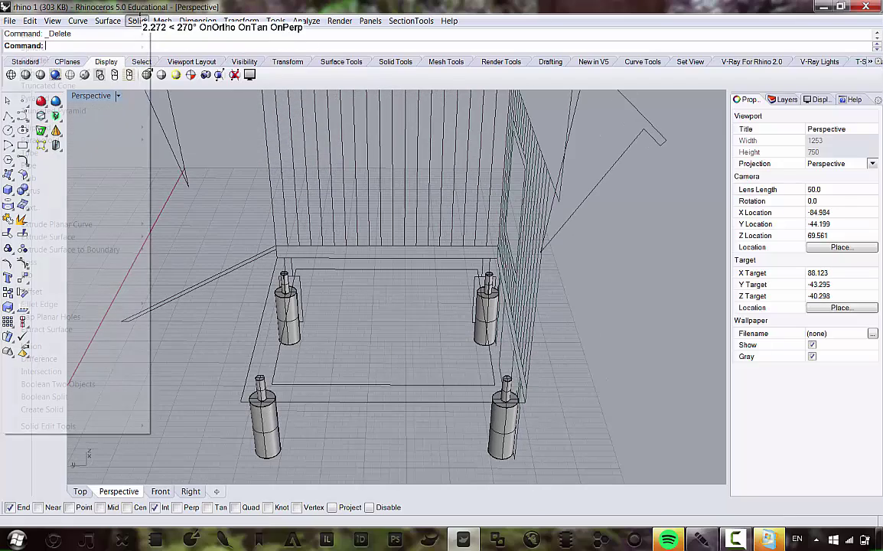
click(137, 21)
mouse_move(128, 223)
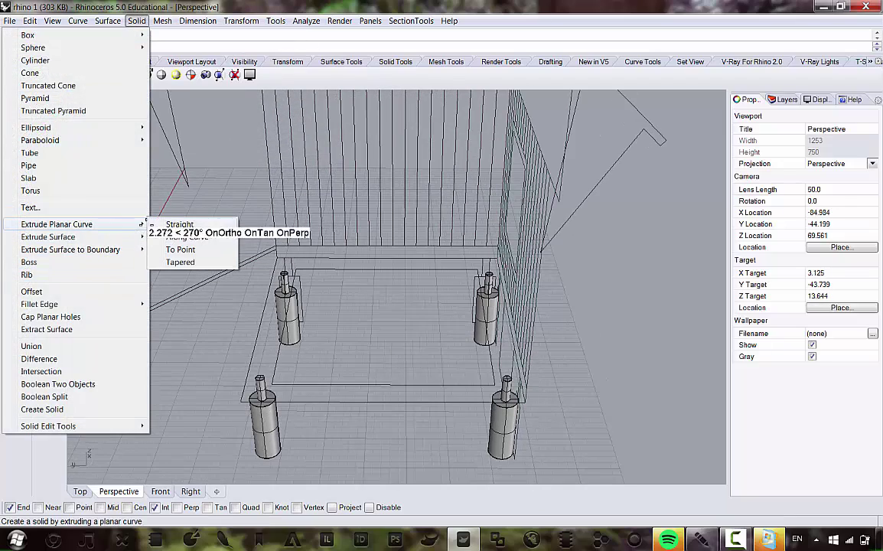
click(182, 225)
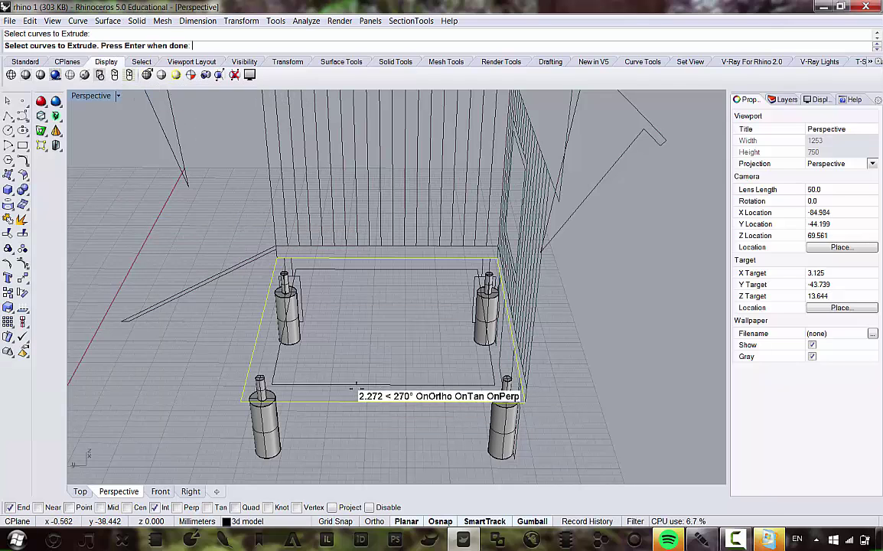
click(354, 385)
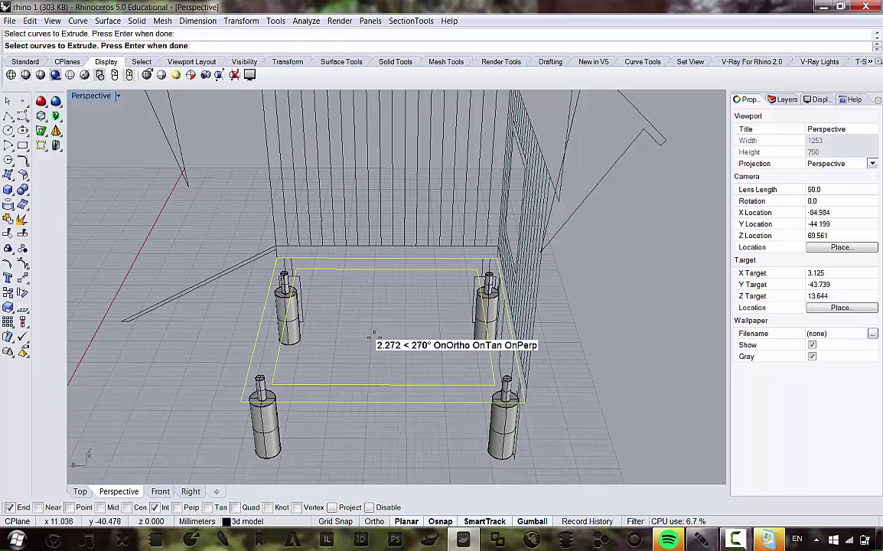
right_click(374, 337)
scroll(377, 314, down, 6)
scroll(373, 307, up, 9)
mouse_move(373, 308)
right_down()
mouse_move(363, 352)
mouse_move(378, 322)
right_up()
scroll(373, 344, down, 5)
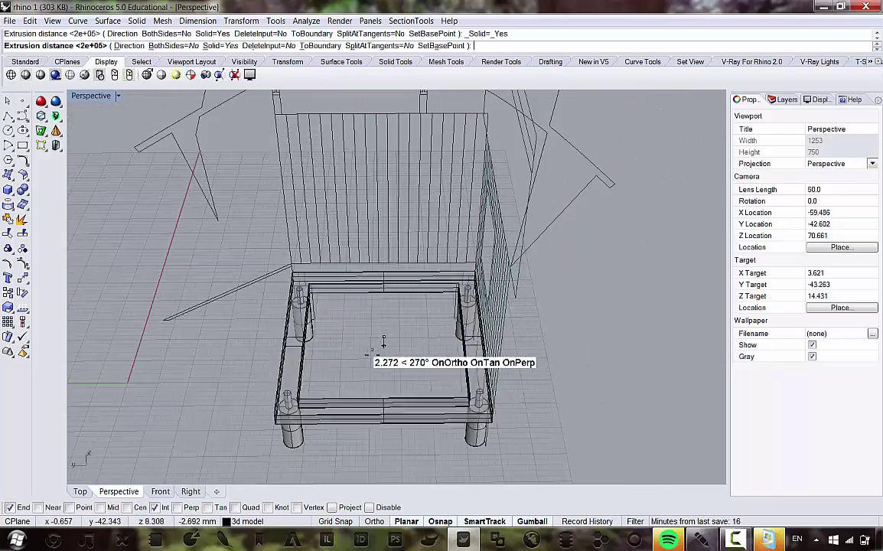
scroll(373, 357, up, 6)
right_drag(370, 372, 360, 293)
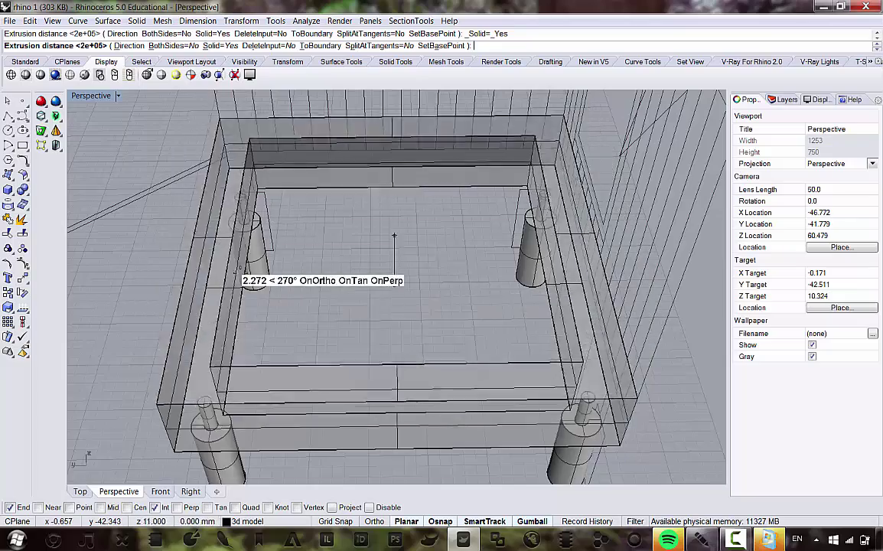
mouse_move(239, 272)
right_down()
mouse_move(203, 246)
mouse_move(250, 301)
mouse_move(268, 359)
mouse_move(250, 282)
right_up()
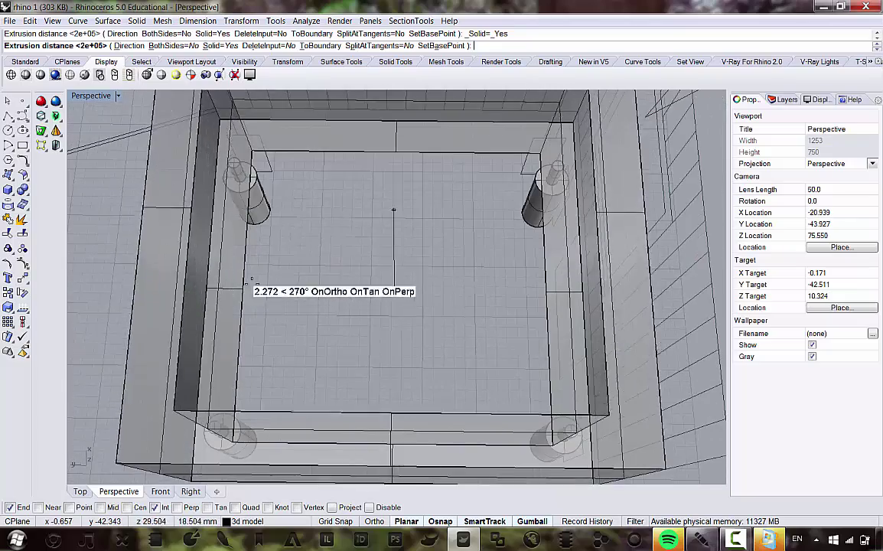
scroll(285, 311, down, 4)
right_drag(315, 321, 337, 348)
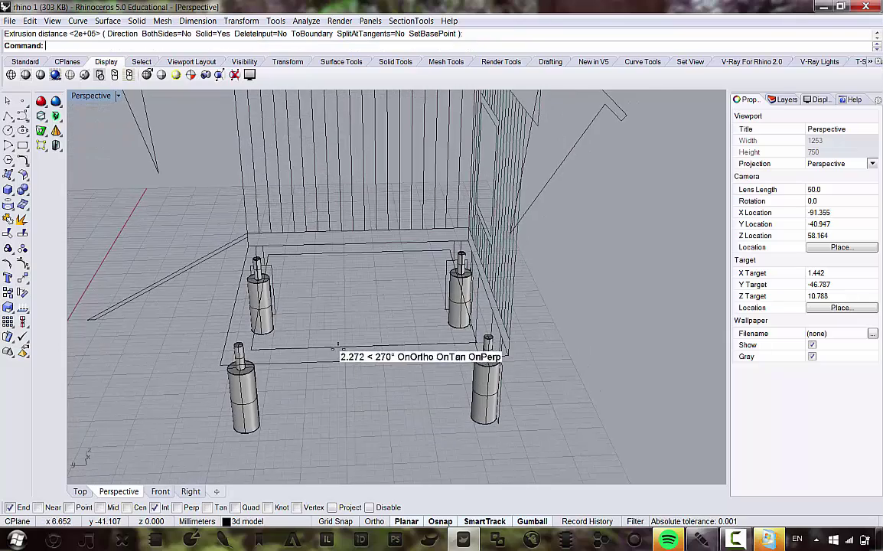
- Move the inner rectangular base curve vertically with the gumball
scroll(336, 348, up, 4)
click(363, 350)
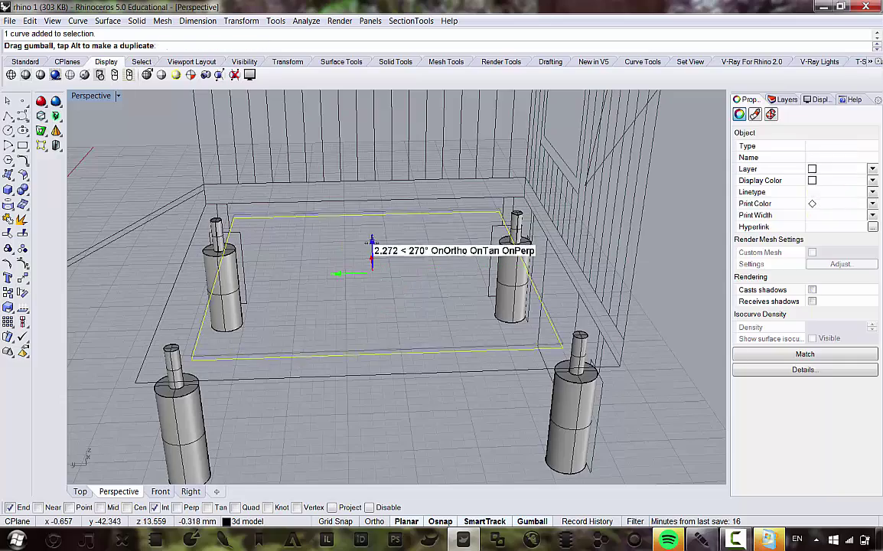
scroll(360, 253, down, 5)
scroll(341, 337, up, 4)
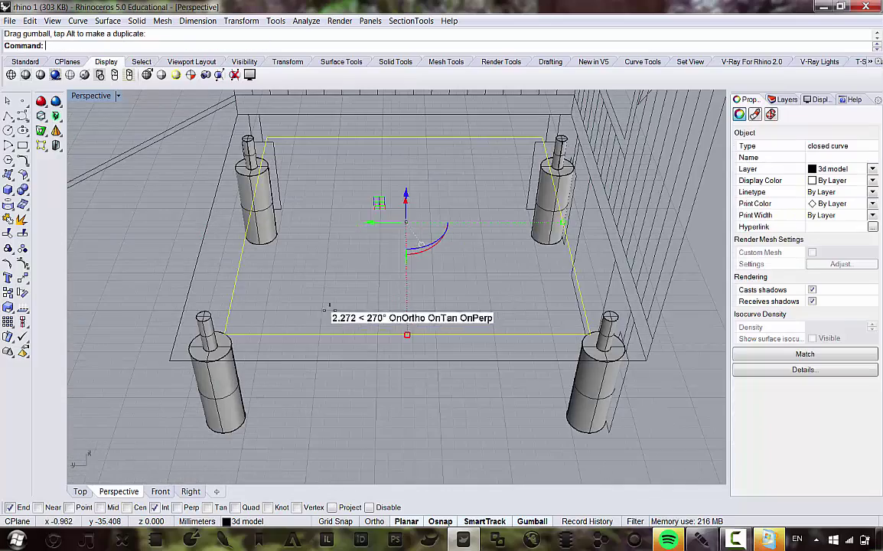
- Extrude both rectangular base curves upward as a solid, about 24.3 mm high, and inspect it from below
drag(337, 327, 334, 320)
right_click(348, 290)
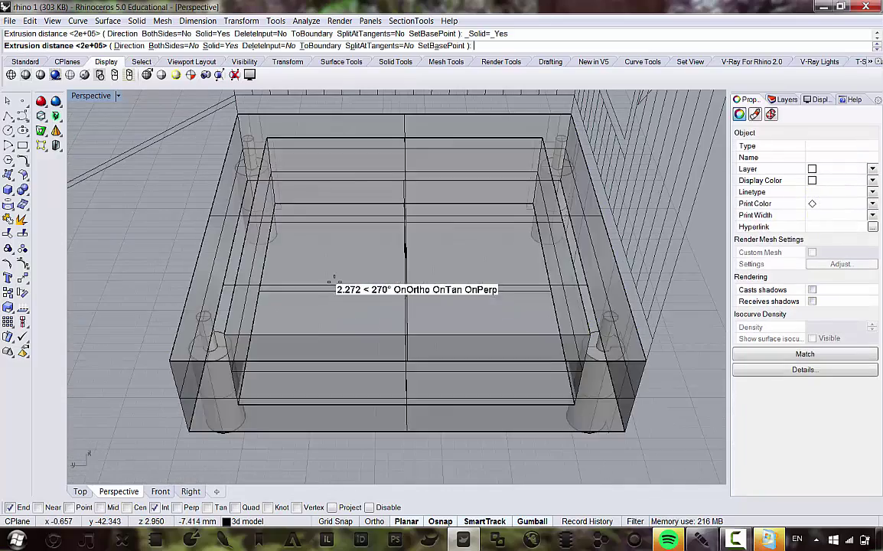
scroll(329, 253, down, 8)
shift+right_drag(319, 146, 319, 177)
click(322, 181)
right_drag(343, 299, 339, 490)
click(542, 217)
scroll(294, 221, up, 9)
mouse_move(293, 220)
right_down()
mouse_move(267, 205)
mouse_move(309, 227)
right_up()
right_drag(380, 222, 329, 277)
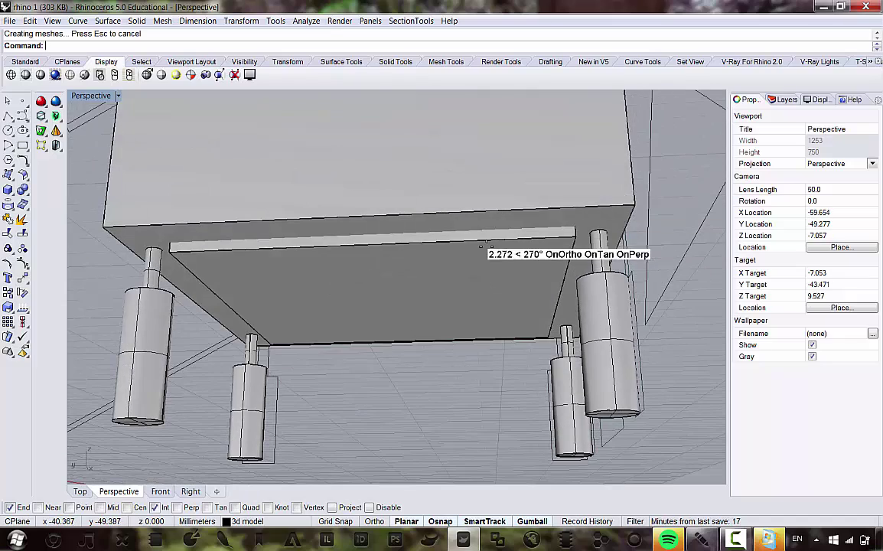
- Undo the solid extrusion and the gumball move of the inner rectangular curve
key(ctrl+z)
key(ctrl+z)
right_drag(388, 252, 310, 322)
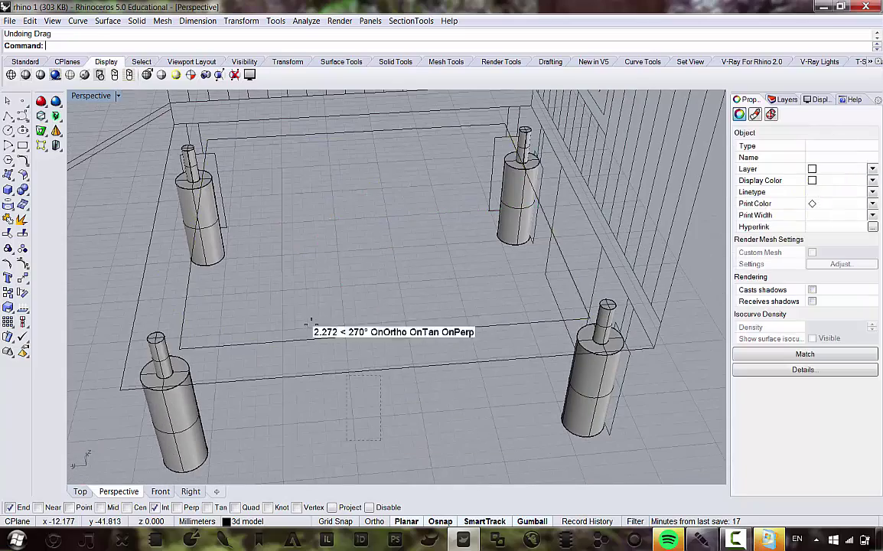
- Begin a straight solid extrusion of the two rectangular base curves, trying BothSides and setting it back to No
drag(381, 440, 312, 321)
right_click(314, 334)
scroll(297, 224, down, 6)
shift+right_drag(300, 230, 319, 316)
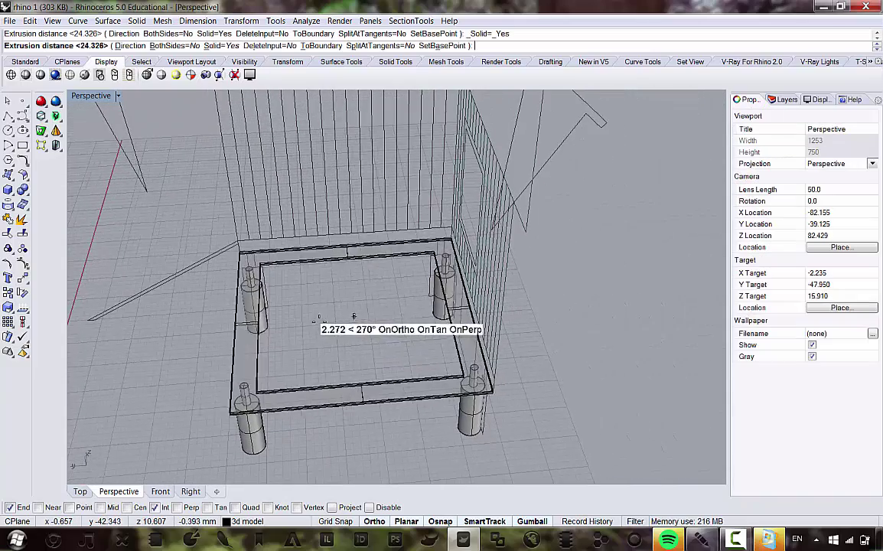
right_drag(352, 289, 351, 268)
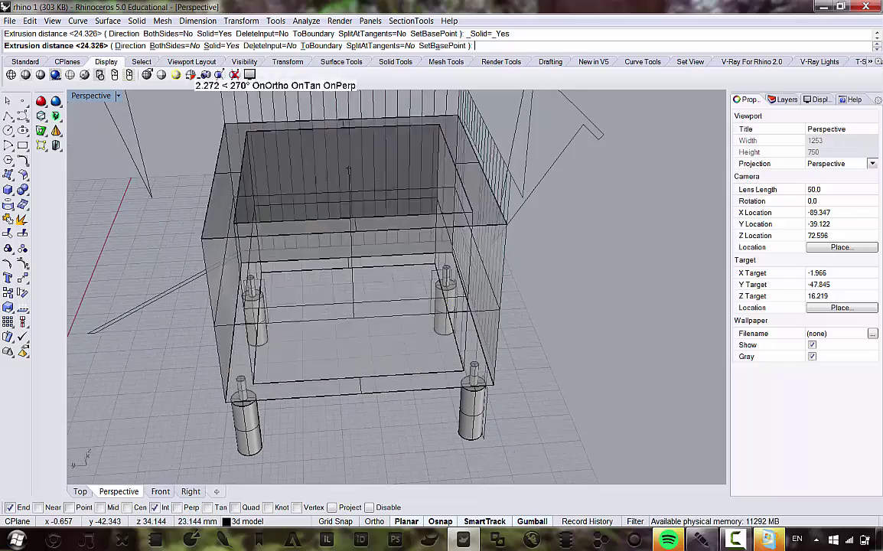
click(191, 47)
mouse_move(289, 227)
right_down()
mouse_move(286, 275)
mouse_move(286, 215)
mouse_move(300, 224)
right_up()
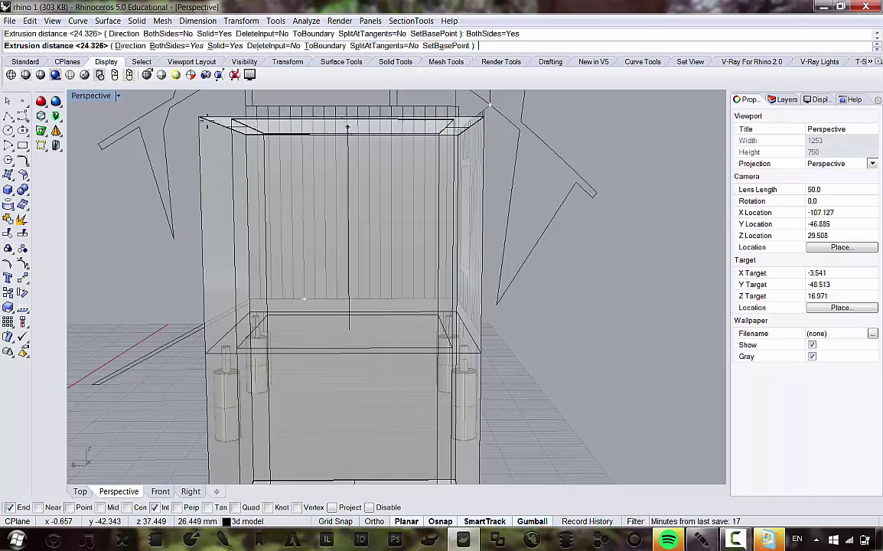
click(174, 45)
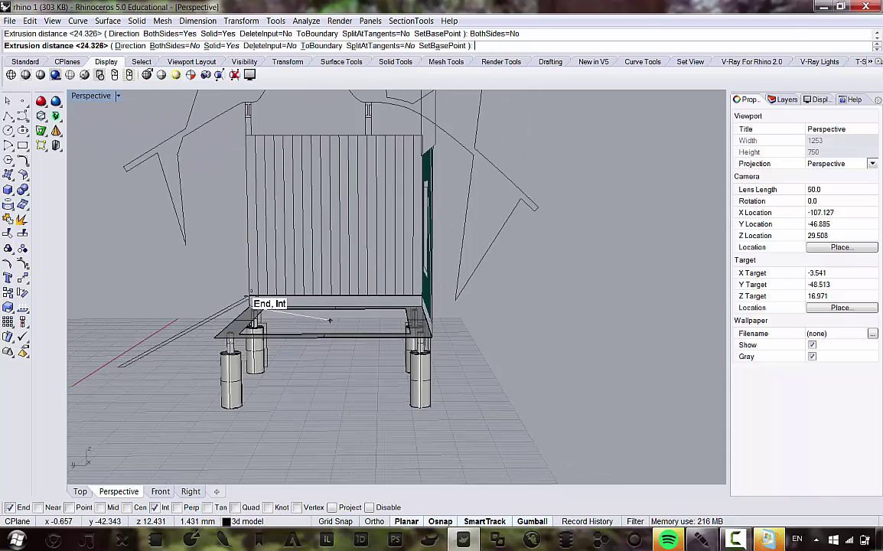
- Finish the base frame extrusion at 2 mm high by snapping to the endpoint at the wall's lower corner, and deselect the curves
scroll(230, 297, up, 10)
scroll(223, 295, up, 5)
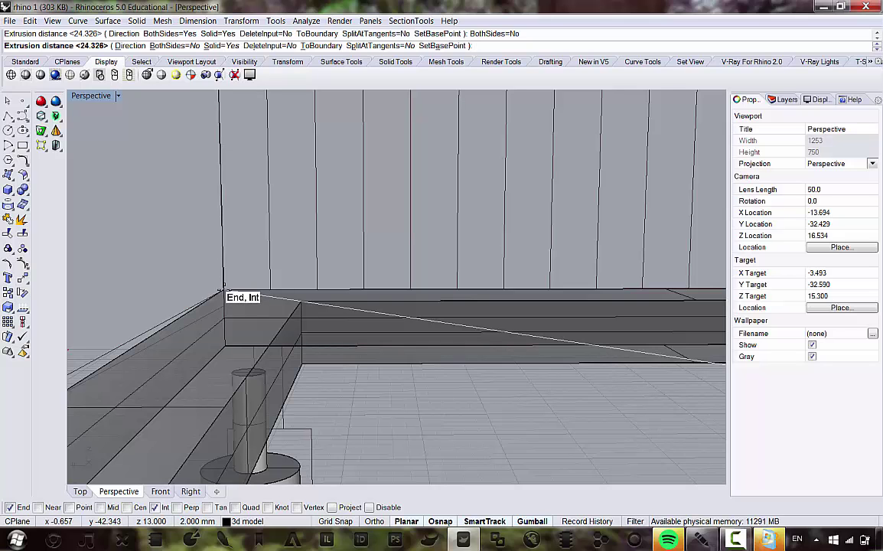
scroll(224, 291, down, 15)
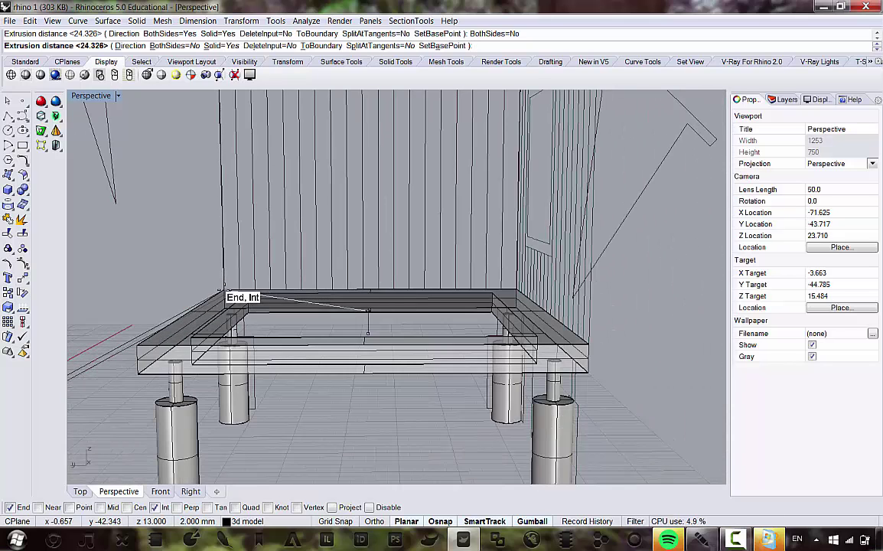
scroll(225, 289, up, 10)
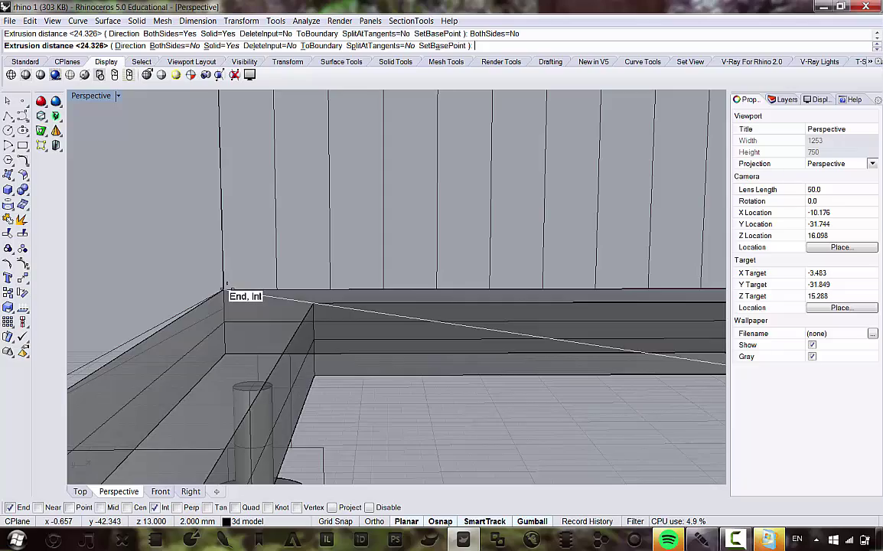
click(224, 289)
scroll(253, 250, down, 15)
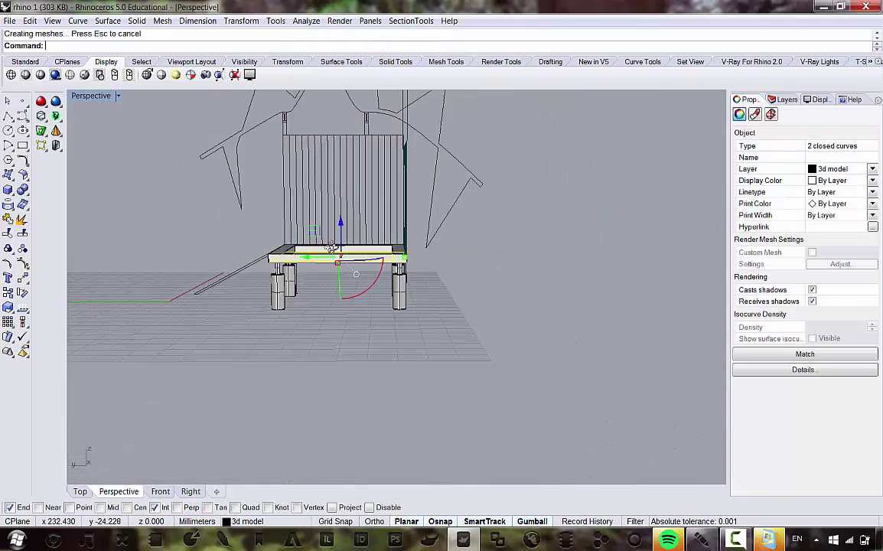
right_drag(332, 247, 302, 267)
key(Escape)
- Examine the solid base frame on its four posts from above, from the front and at a distance
scroll(302, 267, down, 8)
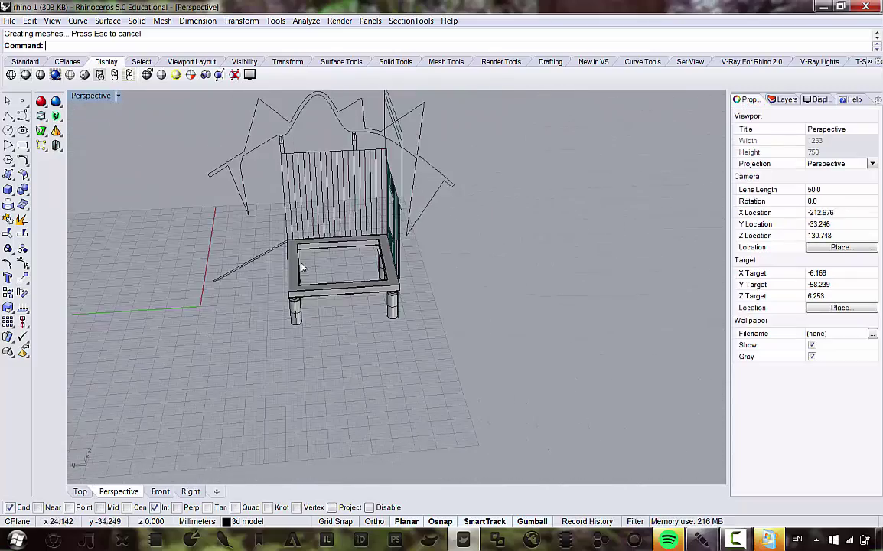
scroll(303, 266, up, 6)
right_drag(403, 285, 371, 264)
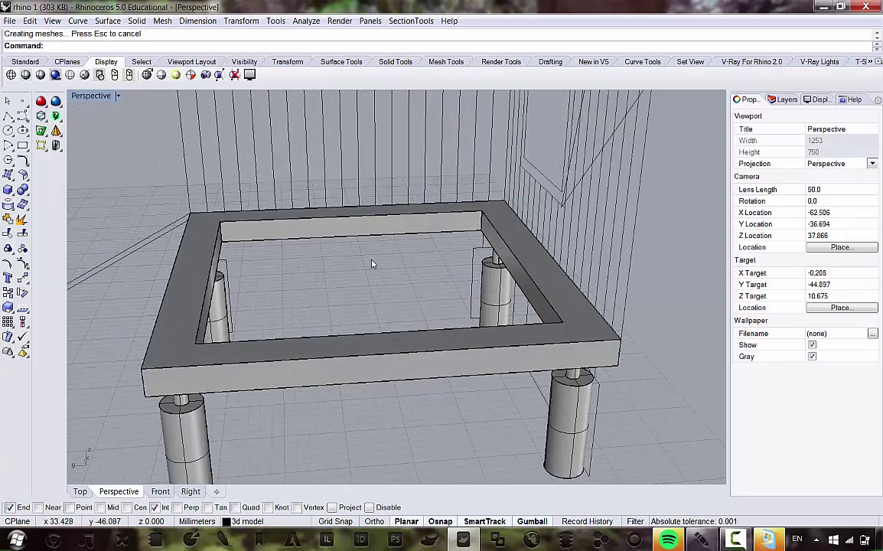
right_drag(359, 331, 359, 260)
scroll(354, 341, down, 10)
right_drag(349, 299, 345, 358)
scroll(335, 240, up, 5)
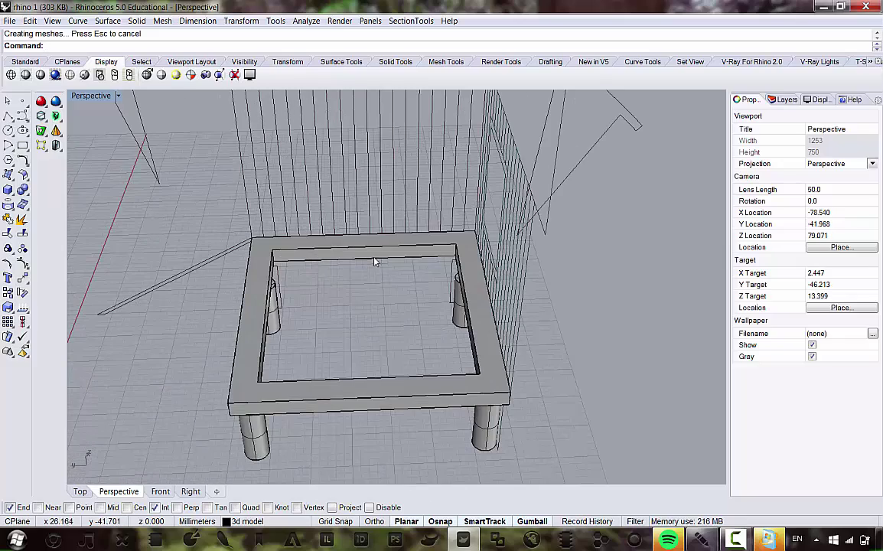
right_drag(360, 324, 359, 362)
scroll(359, 362, down, 8)
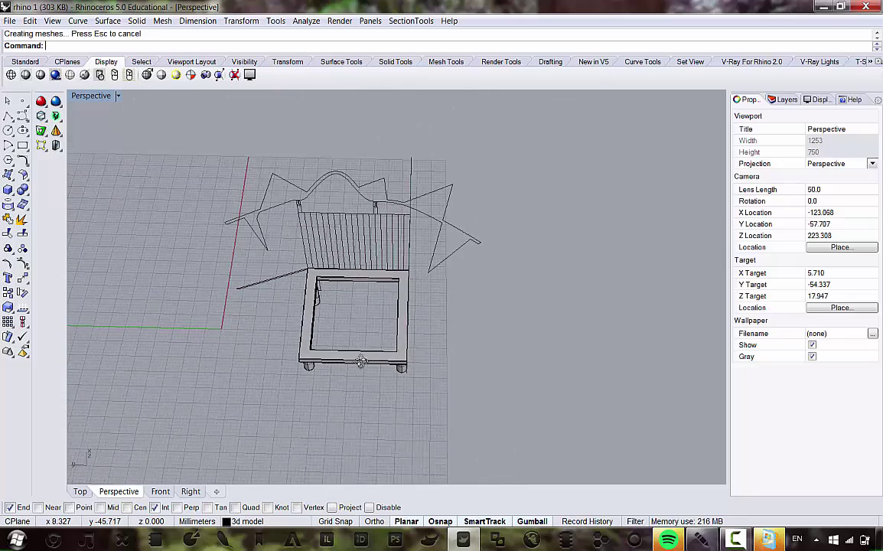
scroll(359, 352, up, 6)
scroll(374, 326, up, 4)
mouse_move(354, 308)
right_down()
mouse_move(362, 332)
mouse_move(362, 281)
mouse_move(367, 298)
right_up()
scroll(368, 297, up, 5)
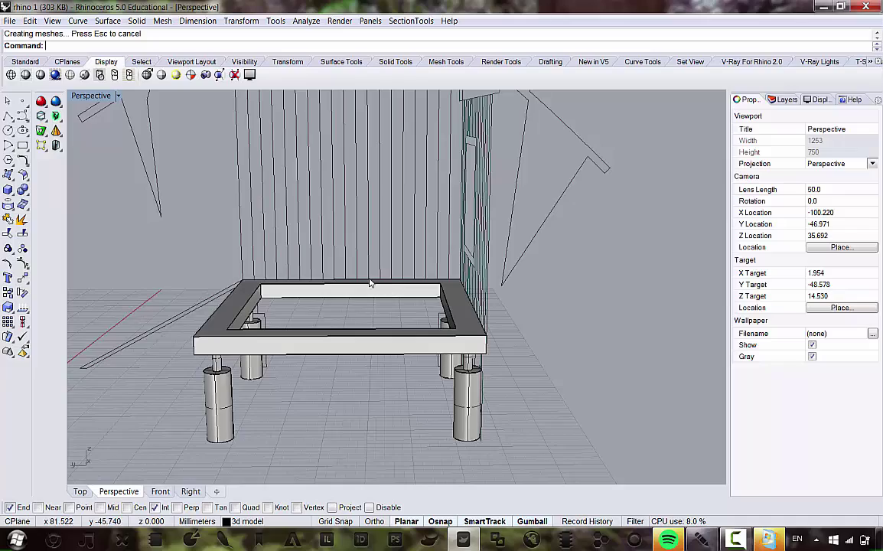
right_drag(360, 270, 205, 190)
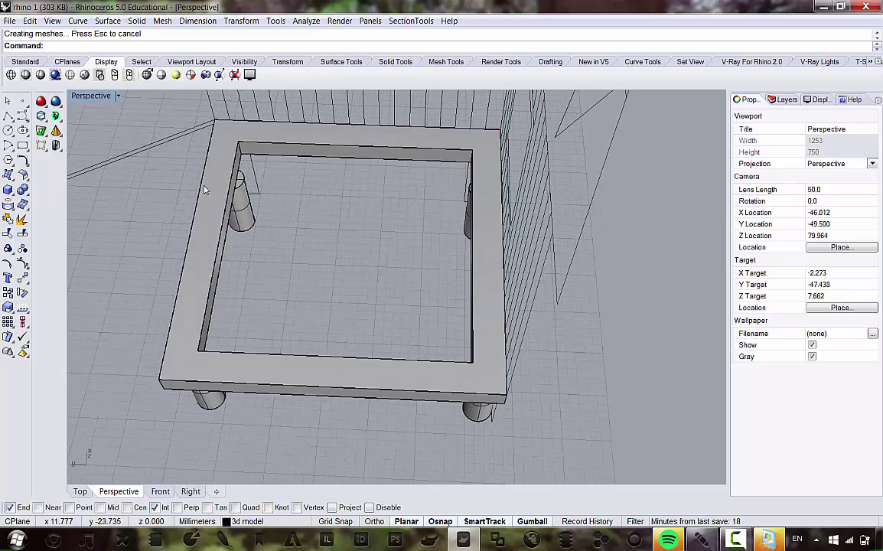
- Return to the four-viewport layout, maximize the Top view and examine the base frame's outline over the posts
double_click(91, 95)
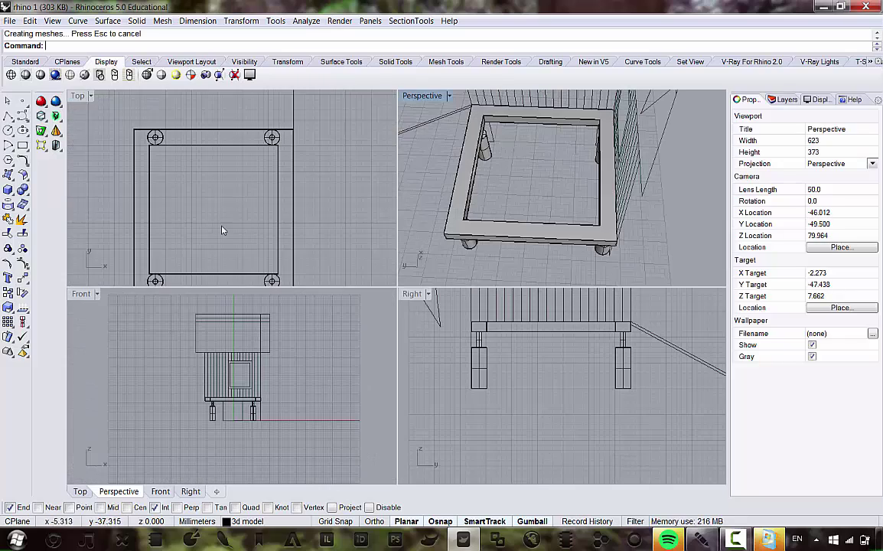
click(217, 154)
double_click(80, 100)
scroll(382, 238, up, 3)
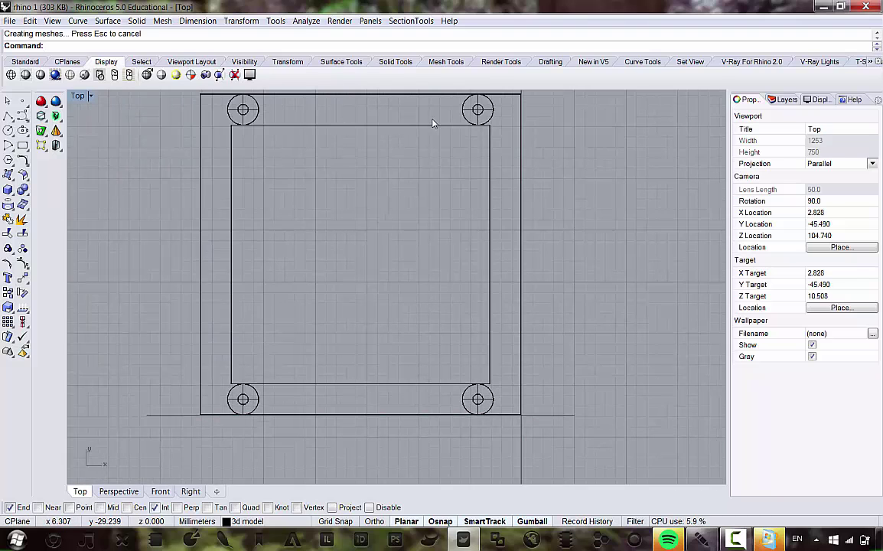
right_drag(505, 263, 487, 250)
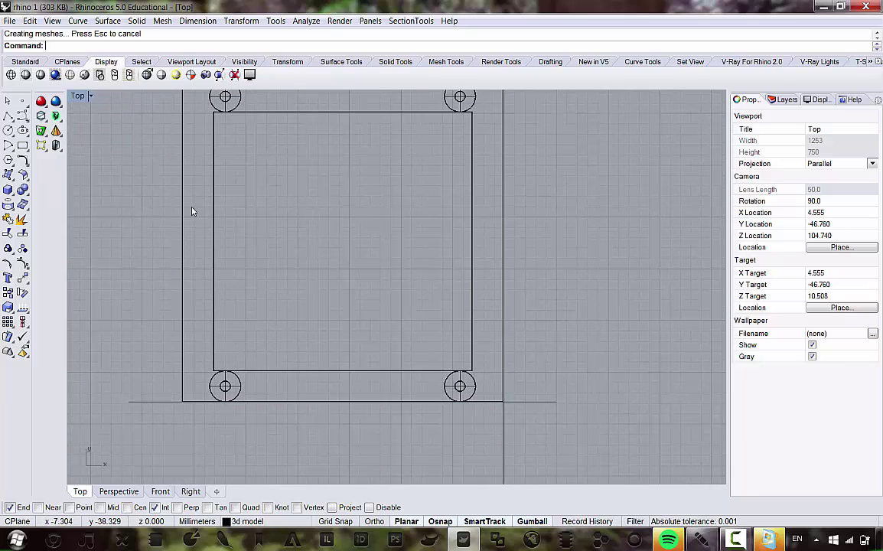
right_drag(366, 269, 367, 297)
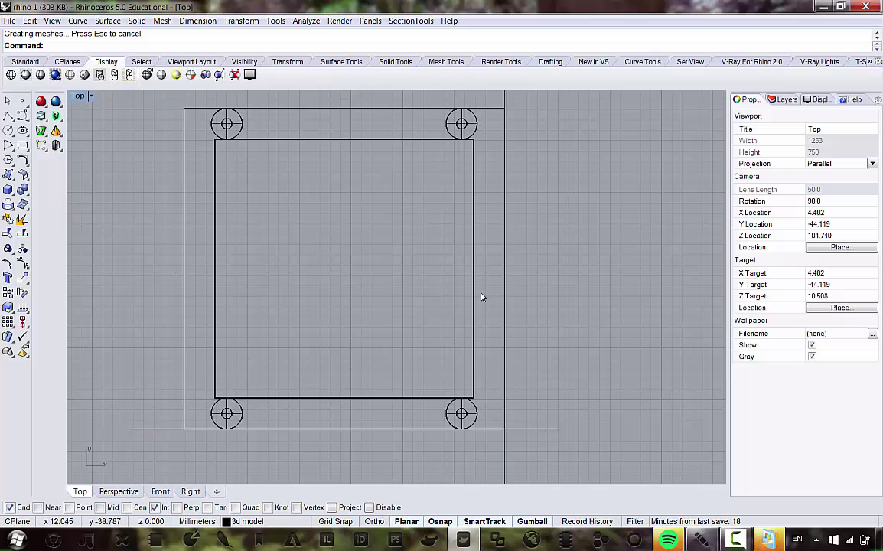
right_drag(498, 257, 434, 218)
scroll(420, 214, down, 9)
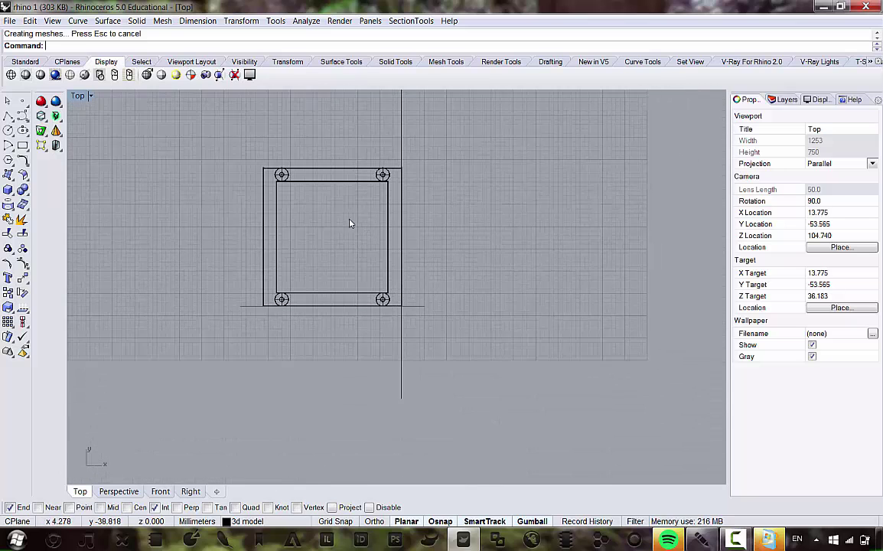
scroll(352, 225, up, 8)
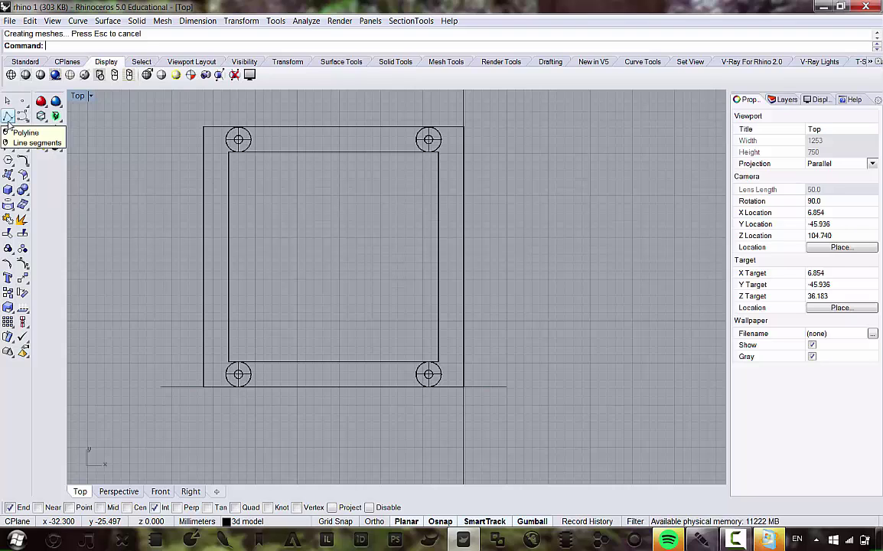
right_drag(351, 223, 327, 216)
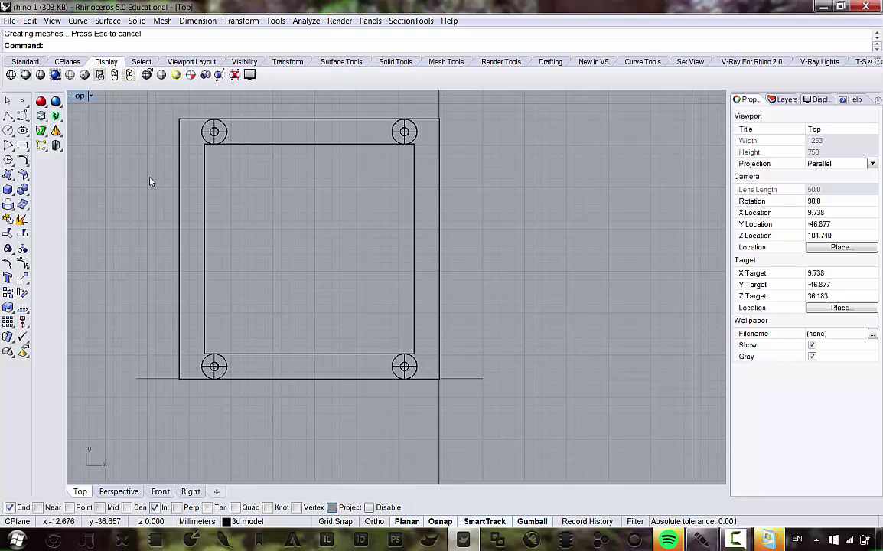
- Enable midpoint snapping and draw a horizontal line across the frame's inner opening between the midpoints of its two side edges
scroll(312, 254, up, 2)
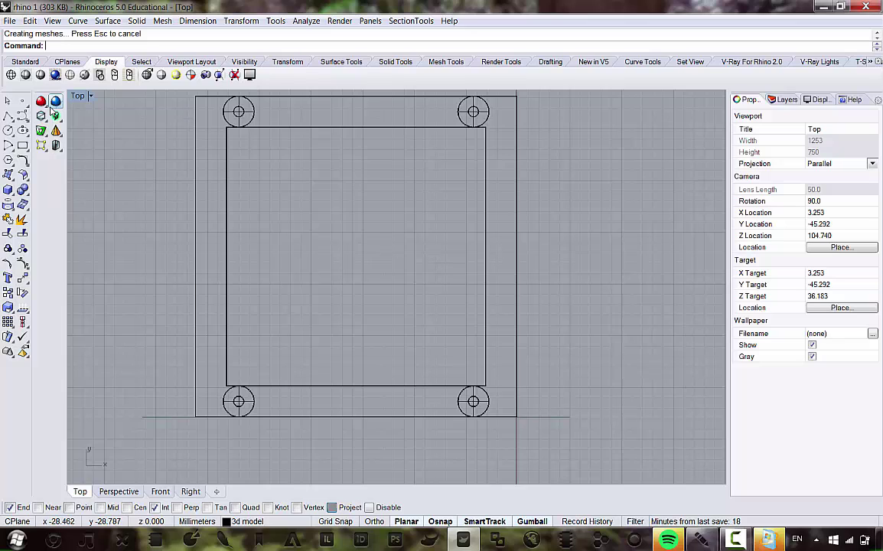
click(7, 115)
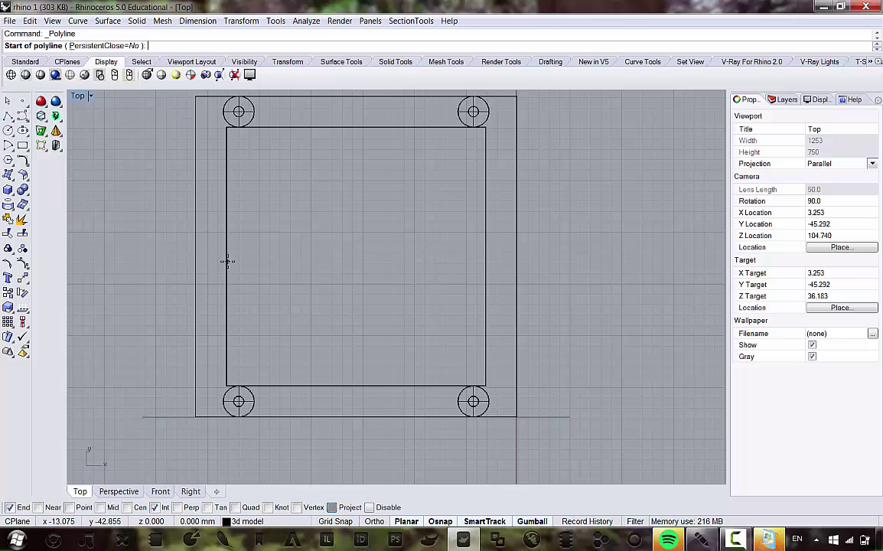
click(100, 507)
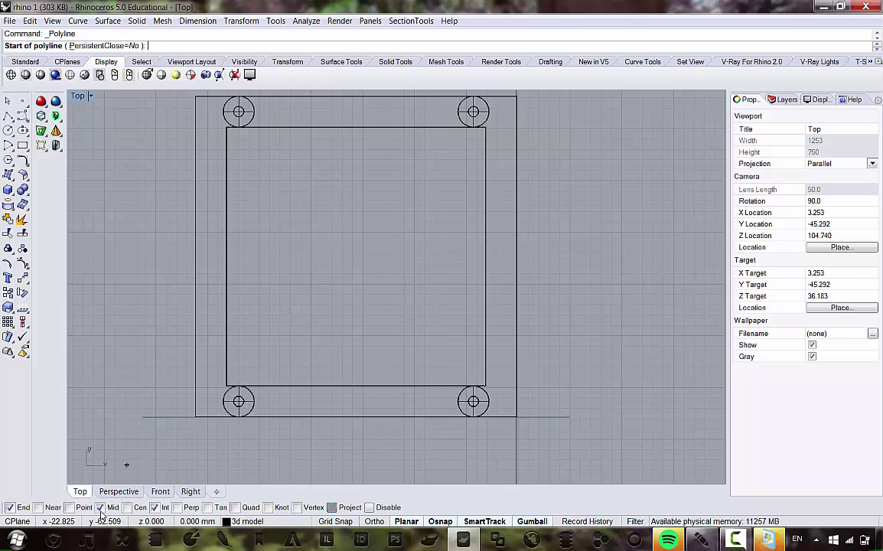
click(227, 256)
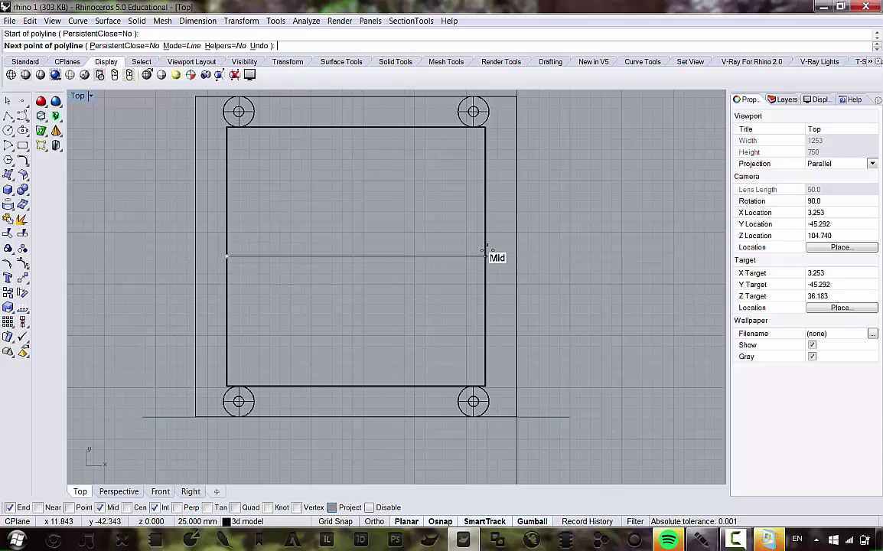
click(485, 255)
key(Return)
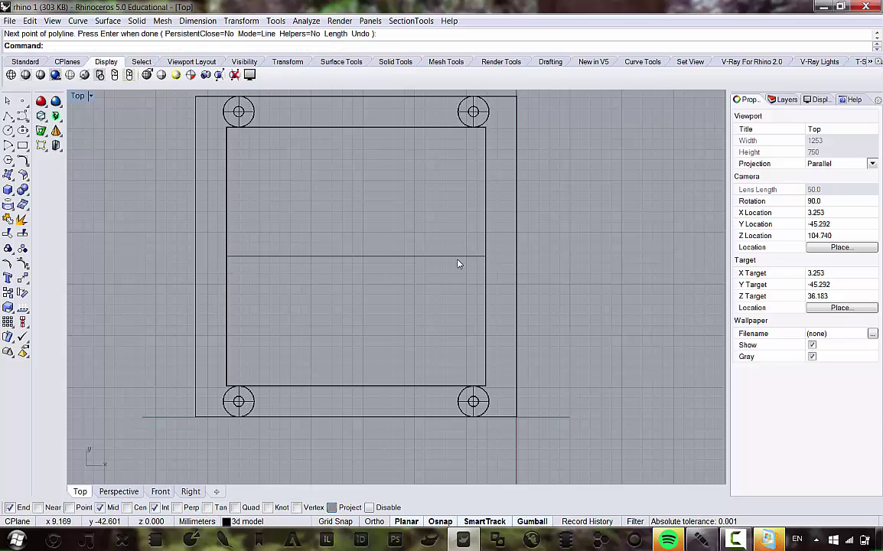
- Draw a vertical line across the inner opening between the midpoints of its upper and lower edges
key(Return)
click(356, 127)
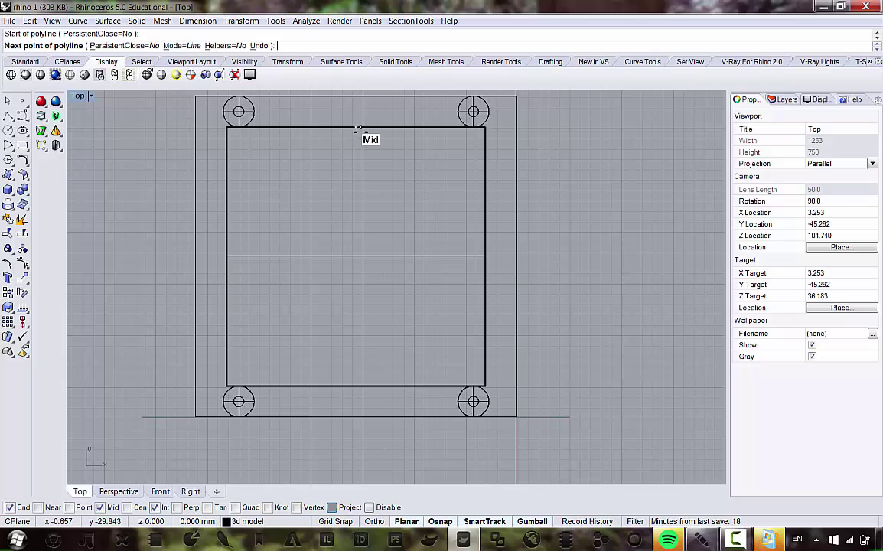
click(356, 384)
key(Return)
- Start an Offset Curve of the vertical centre line and set it to offset to both sides
scroll(352, 268, down, 4)
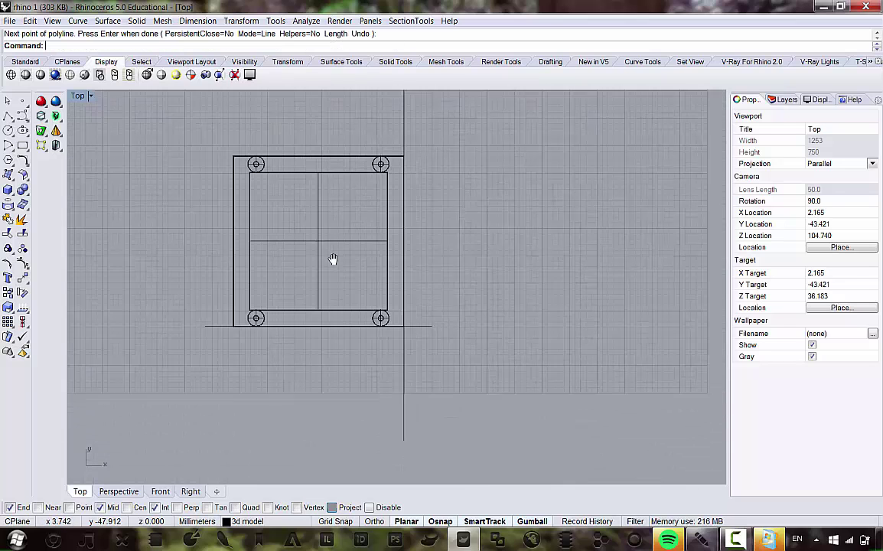
scroll(383, 250, up, 4)
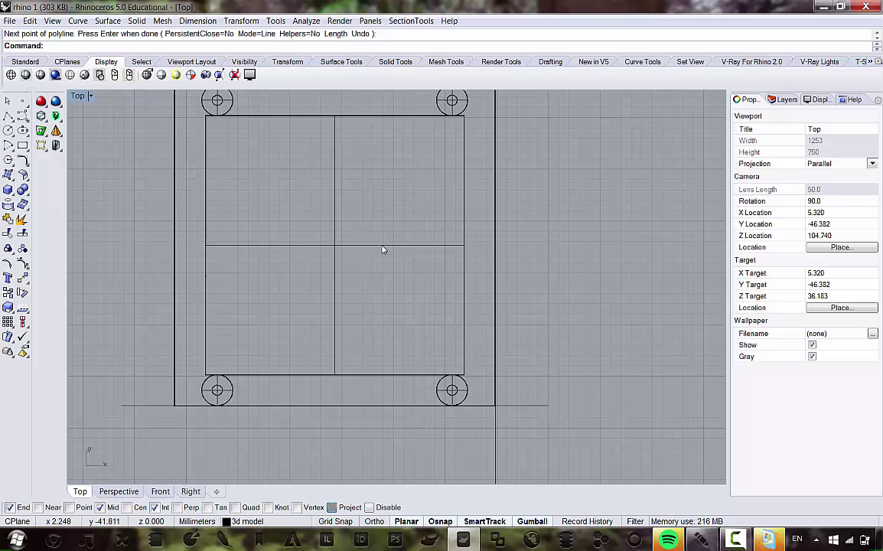
click(334, 212)
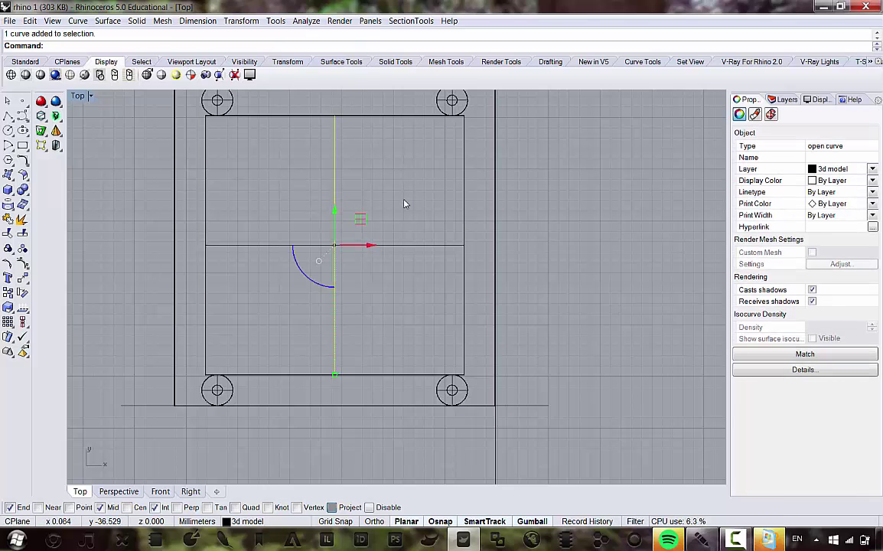
right_drag(359, 200, 356, 217)
click(77, 21)
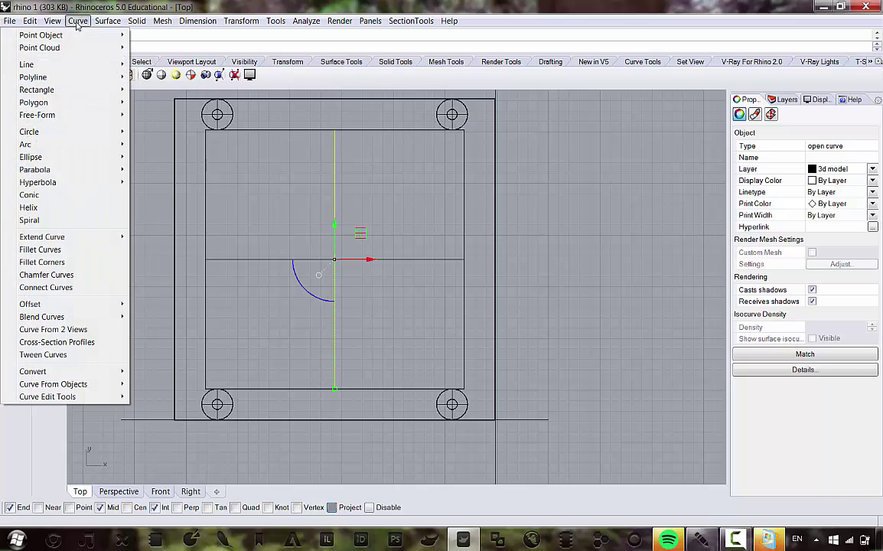
mouse_move(100, 304)
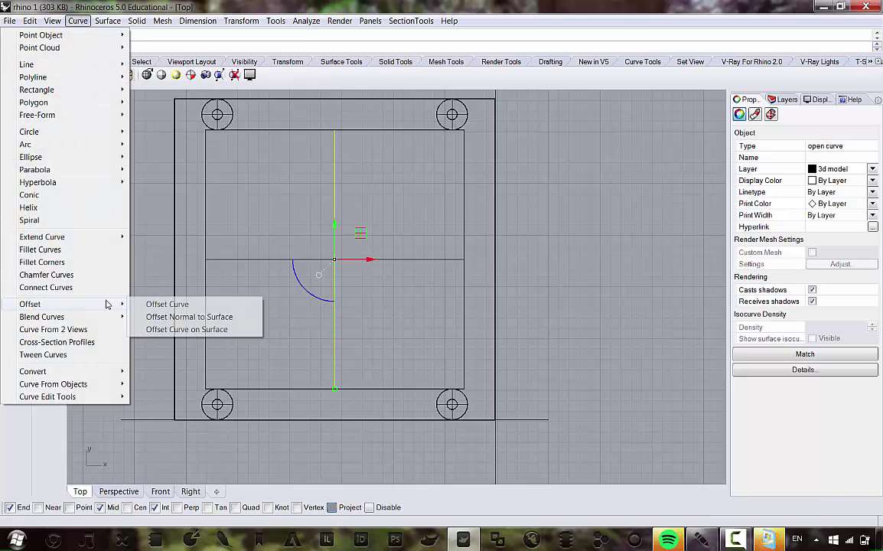
click(167, 304)
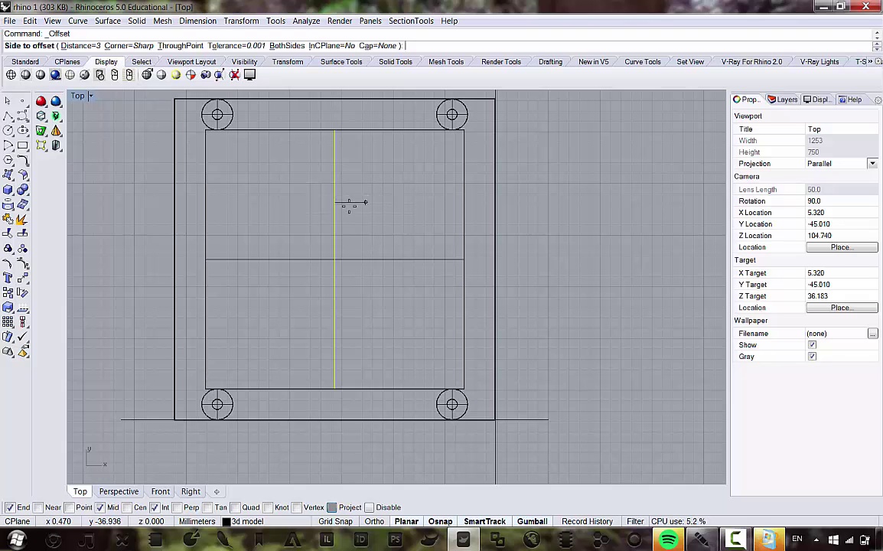
scroll(349, 203, up, 3)
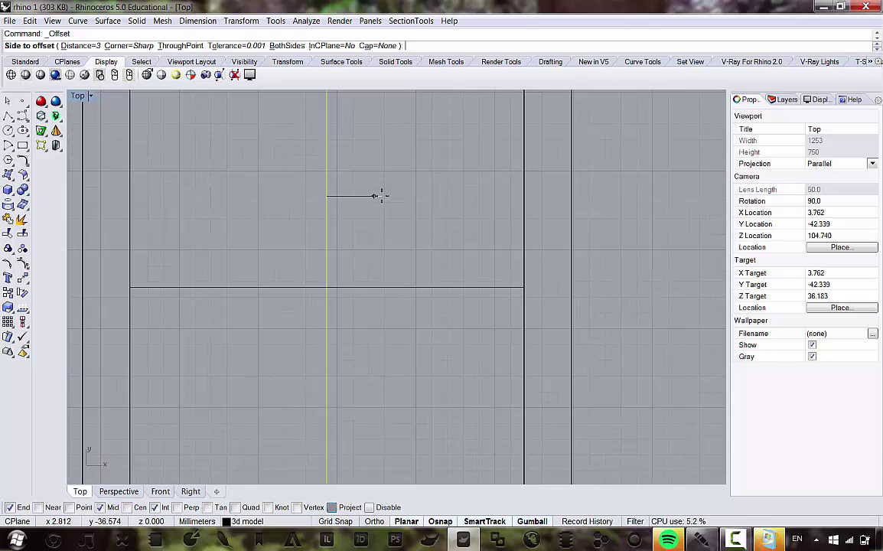
scroll(329, 159, down, 3)
click(286, 46)
scroll(413, 203, up, 3)
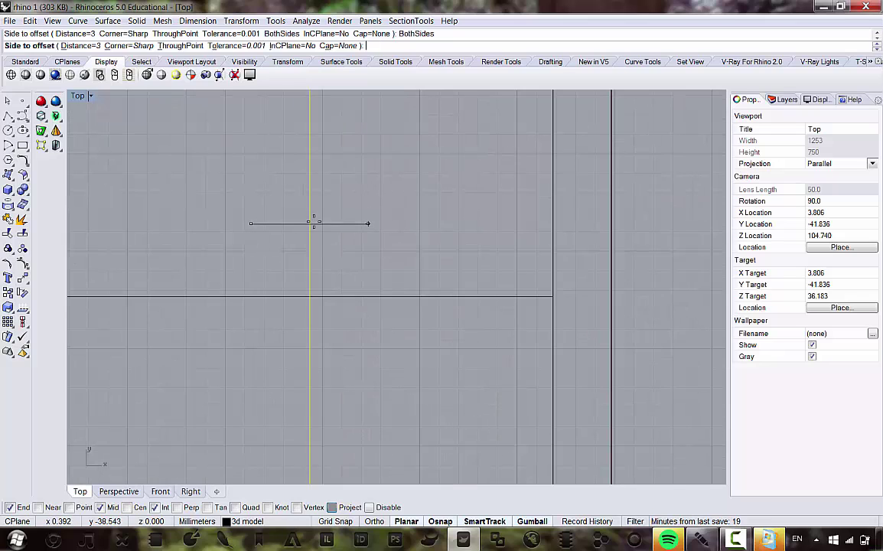
scroll(321, 220, down, 3)
scroll(339, 226, up, 2)
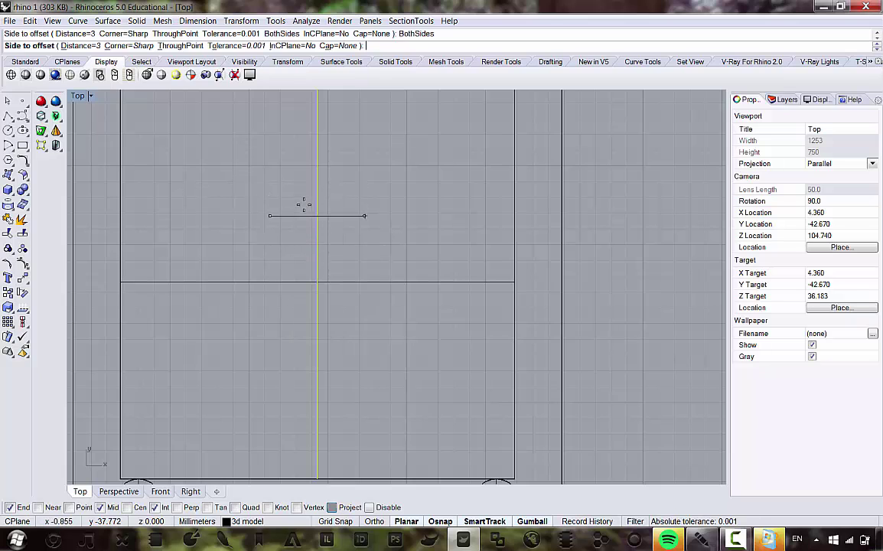
- Set the offset distance to 1.5 mm, place the two offset lines, and delete the original vertical centre line
click(81, 46)
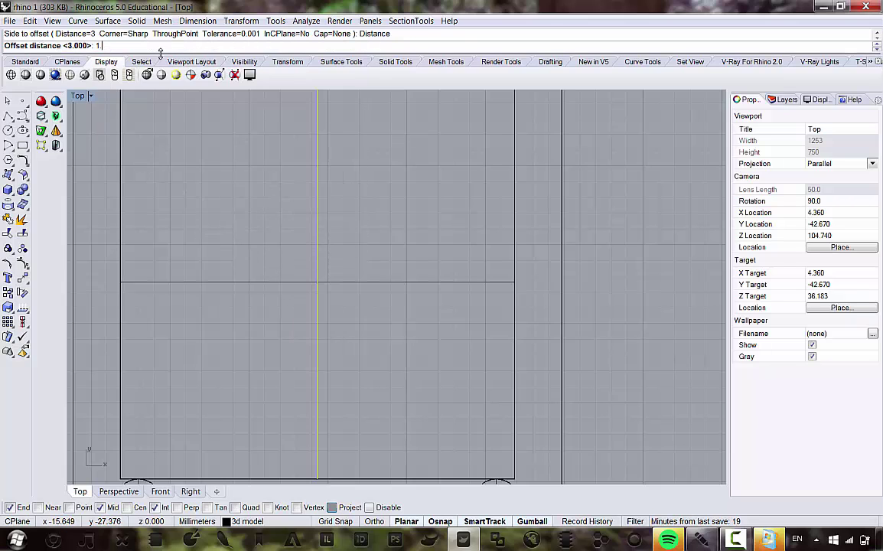
text(1.5)
key(Return)
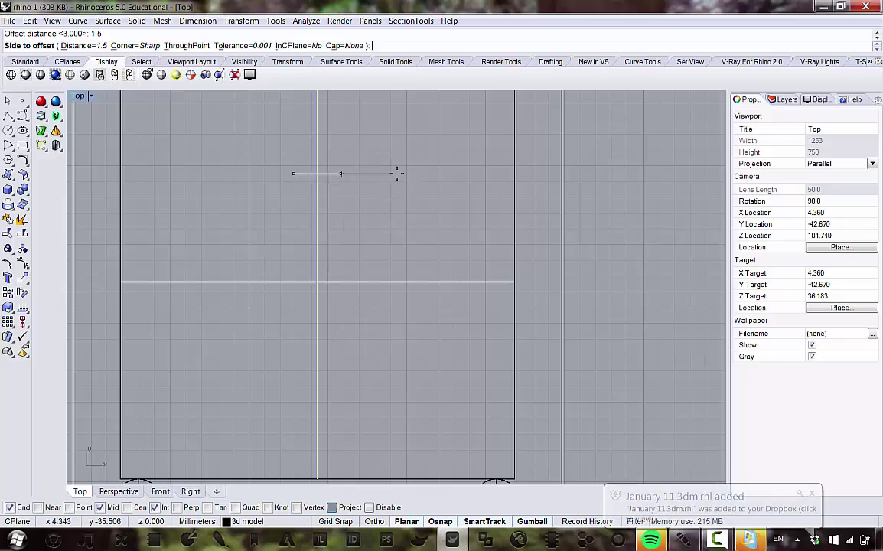
scroll(397, 174, down, 3)
click(379, 179)
scroll(340, 162, up, 3)
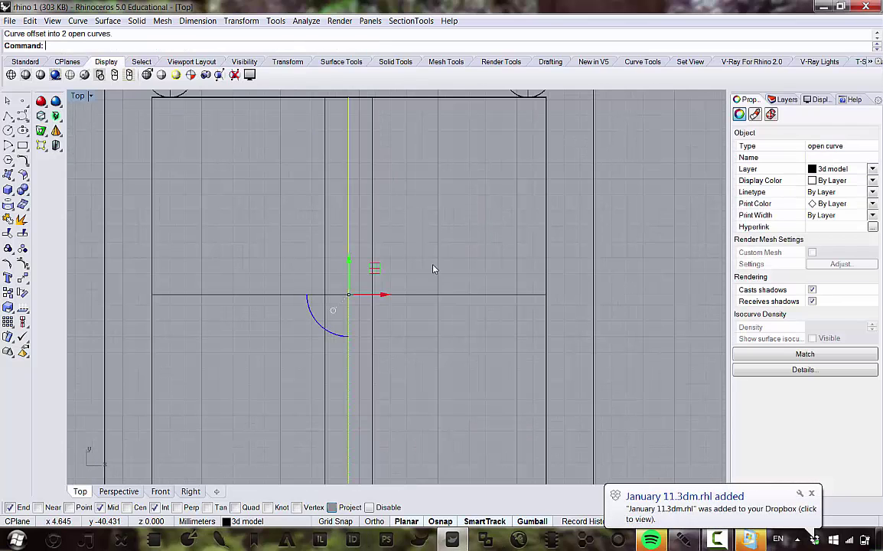
key(Delete)
- Offset the horizontal centre line 1.5 mm to both sides and delete the original line
click(436, 294)
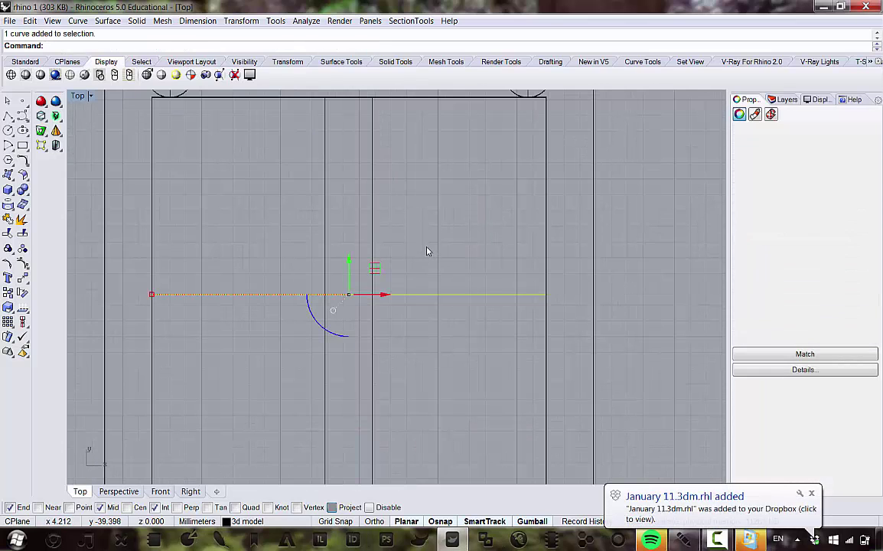
key(Return)
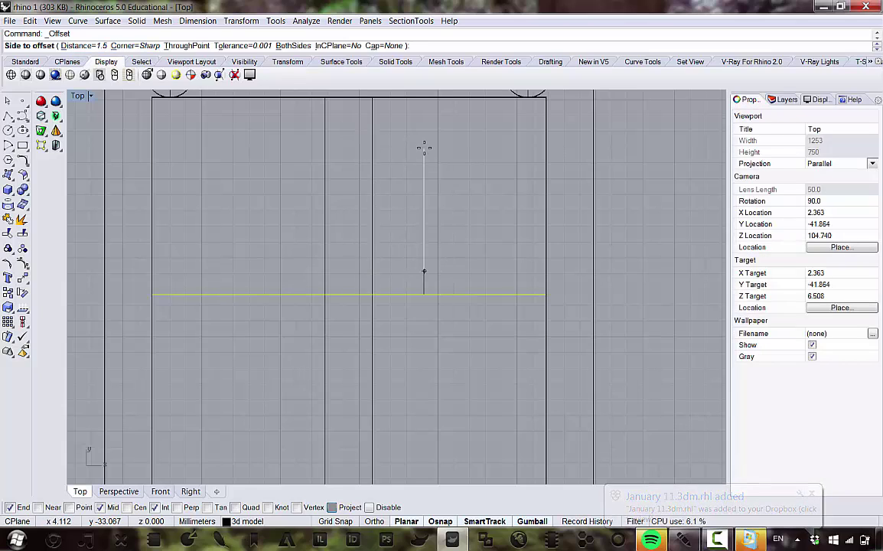
key(Return)
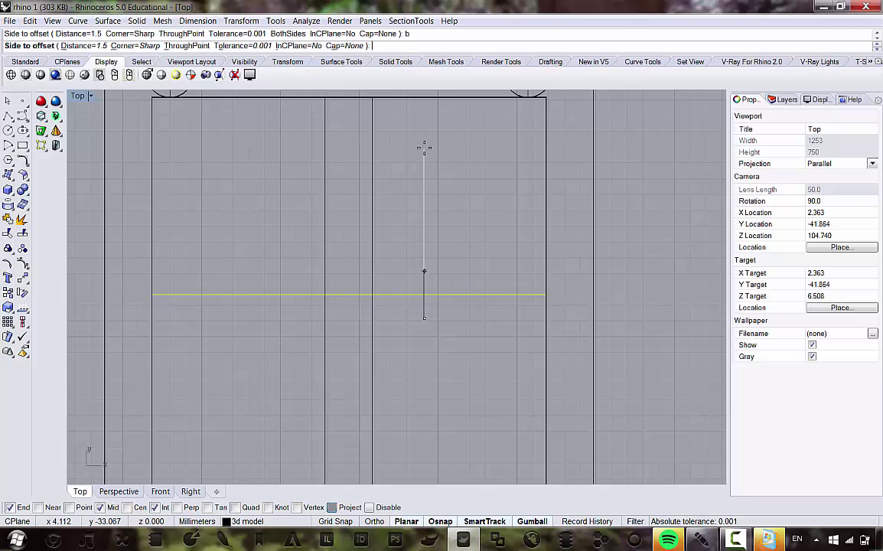
click(426, 201)
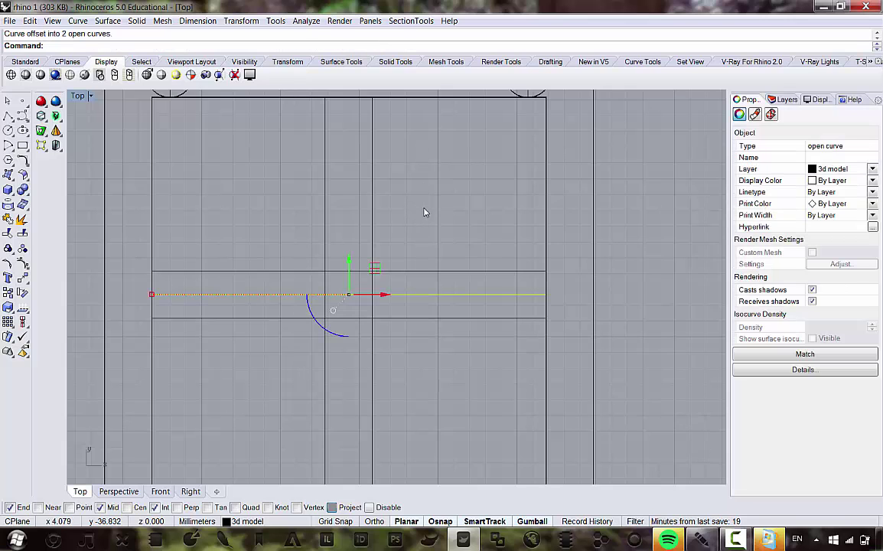
key(Delete)
- Select the four offset lines, draw a rectangle along the frame's inner opening, and add that rectangle to the selection
scroll(419, 229, down, 3)
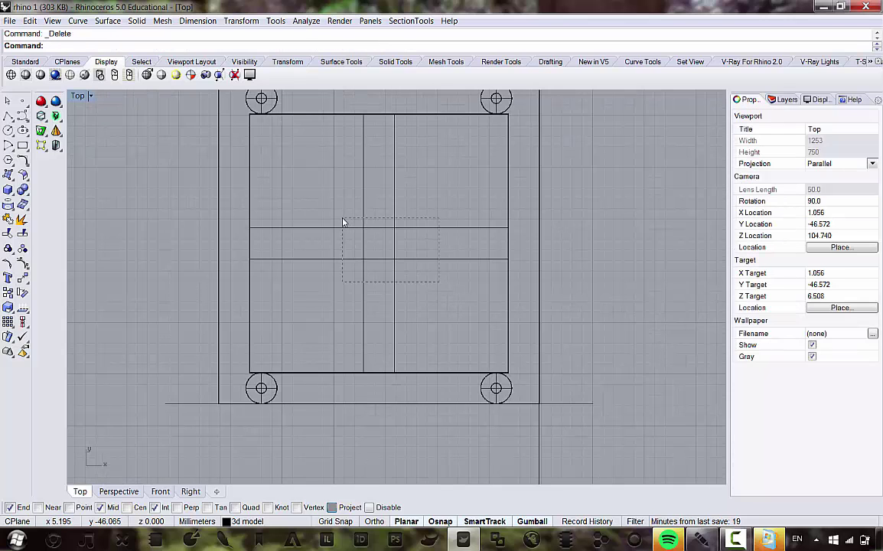
drag(343, 222, 342, 223)
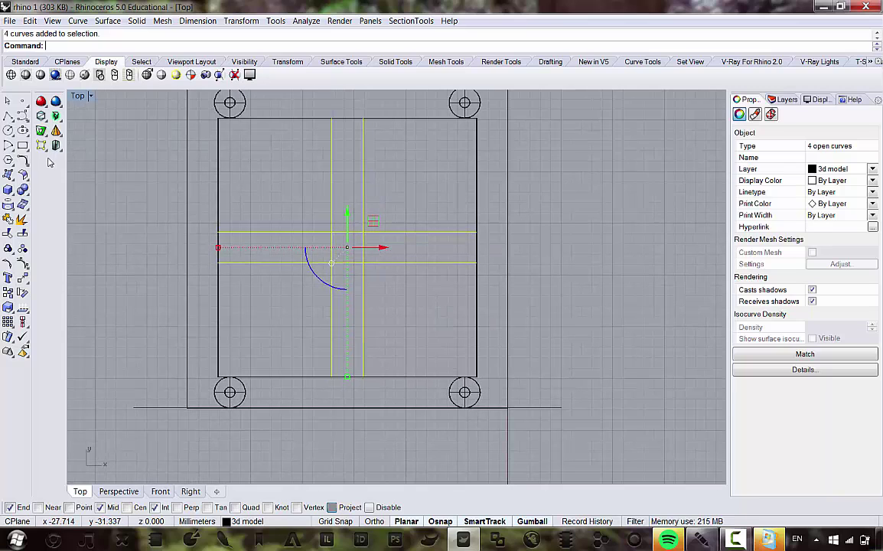
click(23, 147)
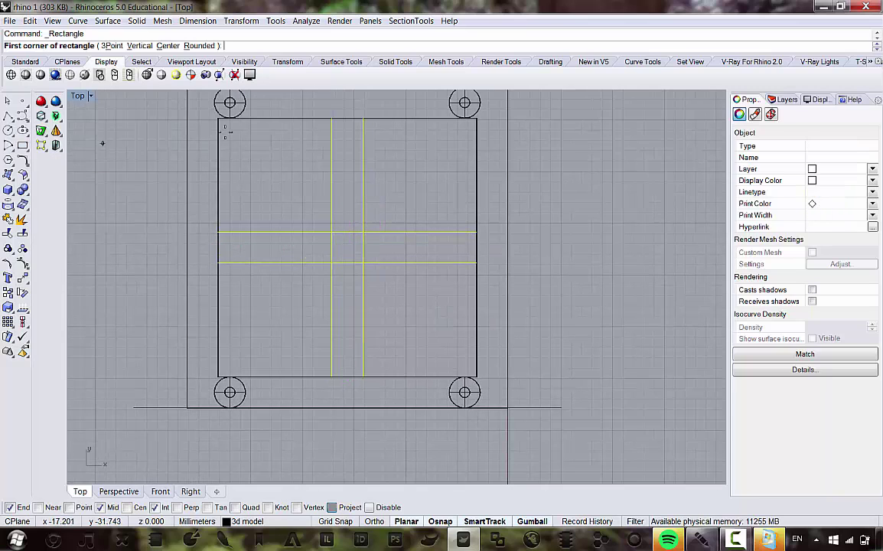
click(218, 118)
key(Escape)
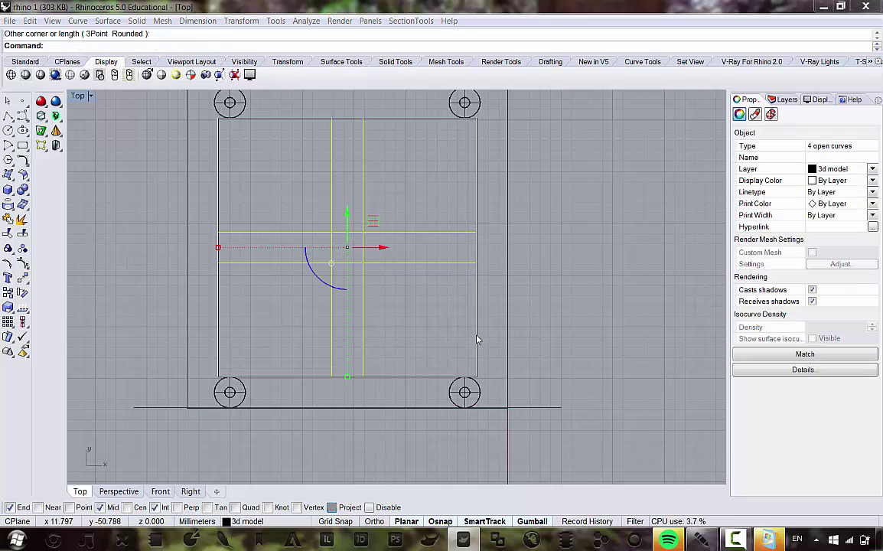
shift+click(477, 340)
click(509, 365)
- Start Curve Boolean on the selected lines and rectangle and pick the four cross arms and the centre as the regions to keep
scroll(388, 251, down, 3)
scroll(321, 220, up, 18)
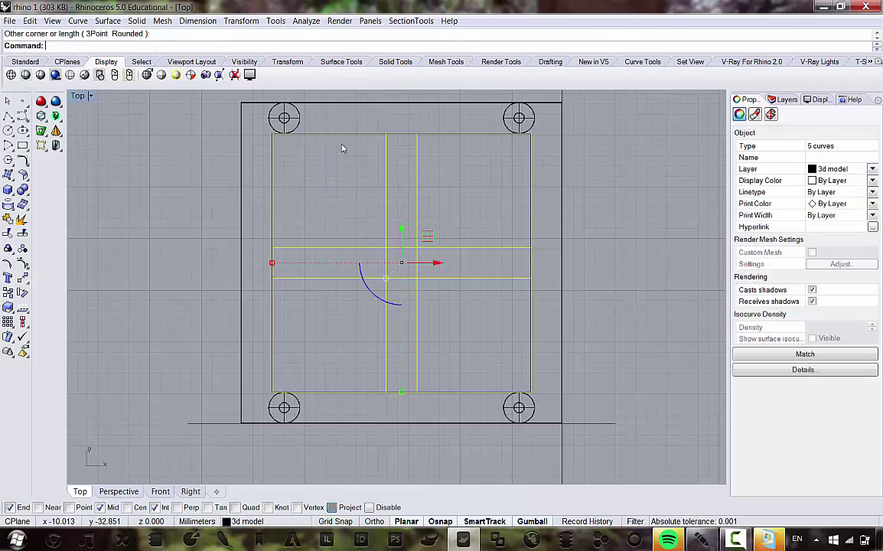
scroll(227, 136, down, 14)
scroll(329, 198, up, 2)
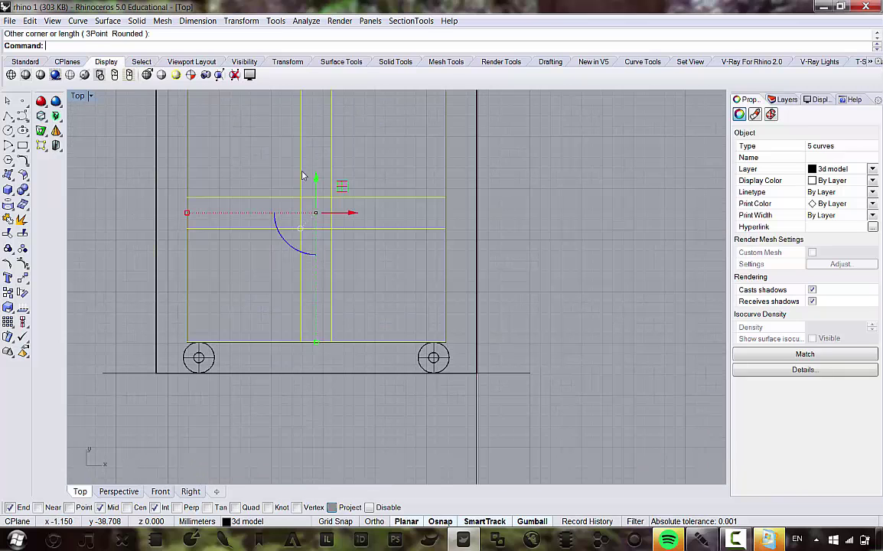
right_drag(339, 194, 352, 232)
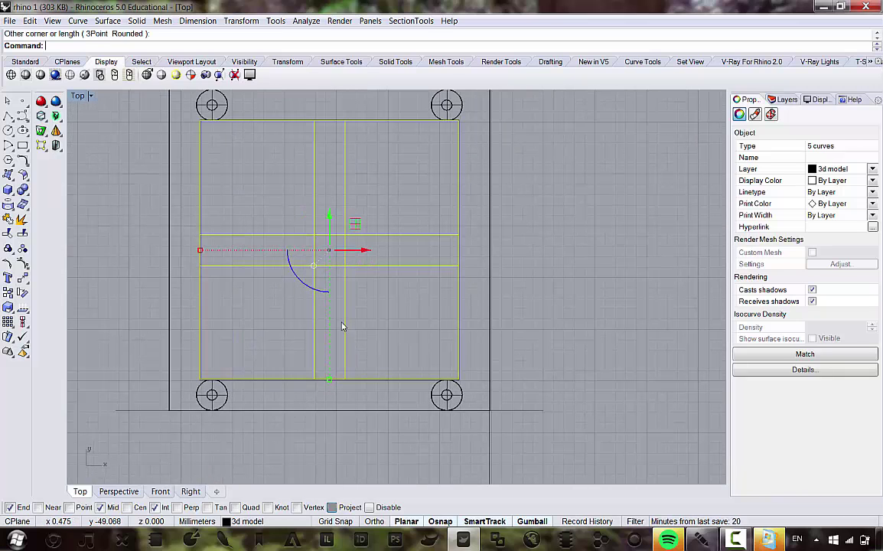
click(23, 158)
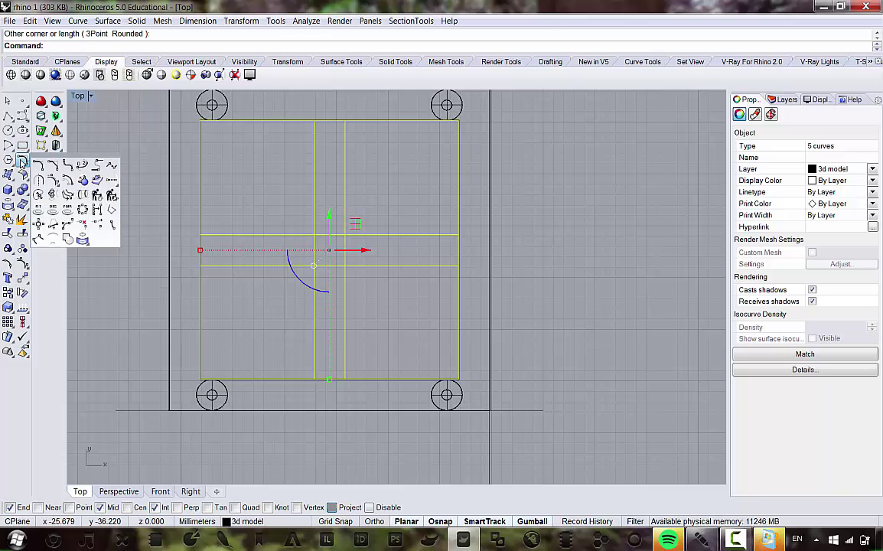
click(68, 240)
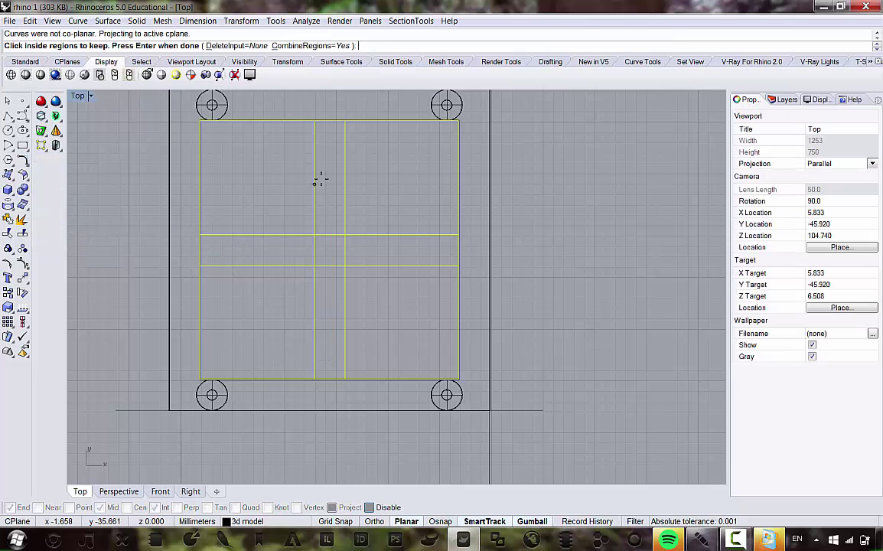
click(284, 255)
click(327, 213)
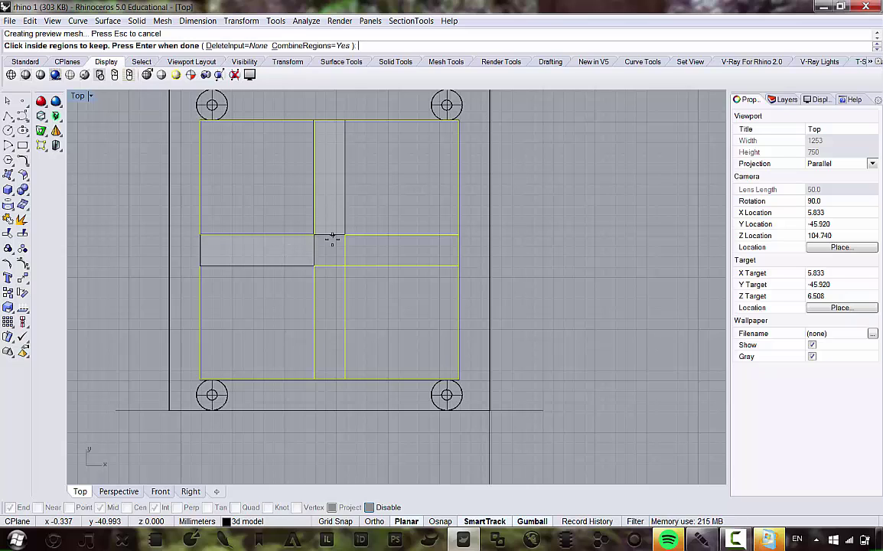
click(333, 250)
click(360, 247)
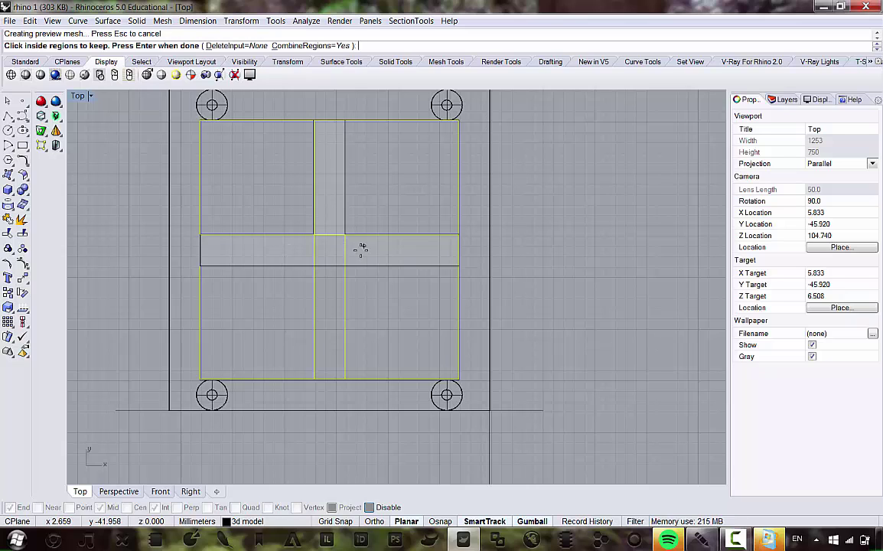
click(330, 287)
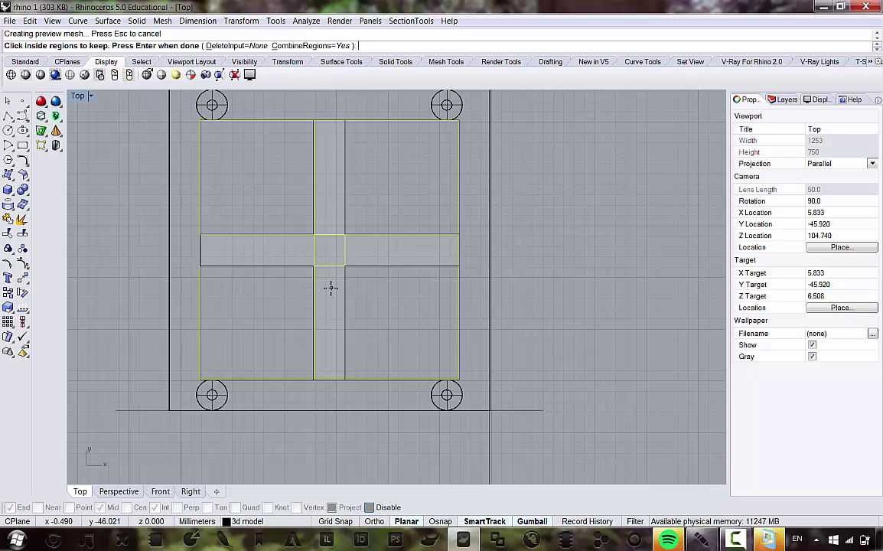
- Set the Curve Boolean's DeleteInput option to All and complete the combined cross-shaped outline
click(246, 46)
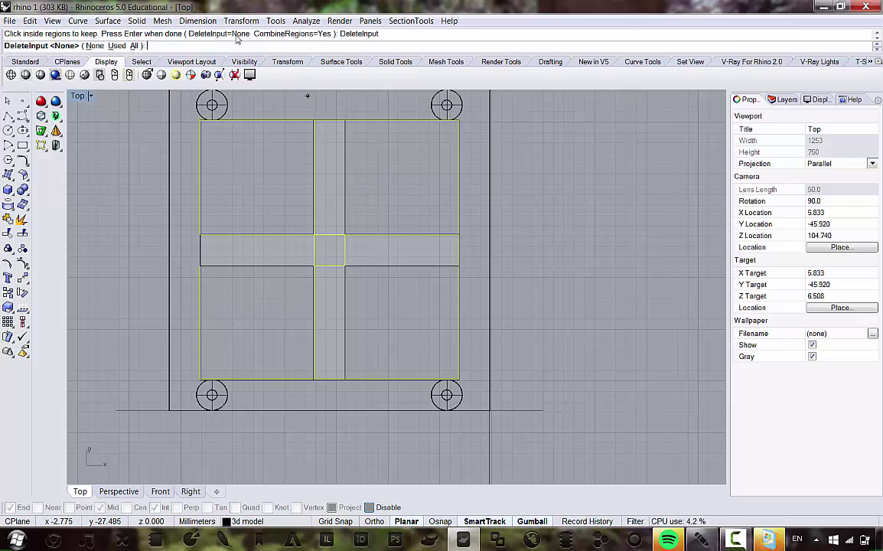
click(134, 46)
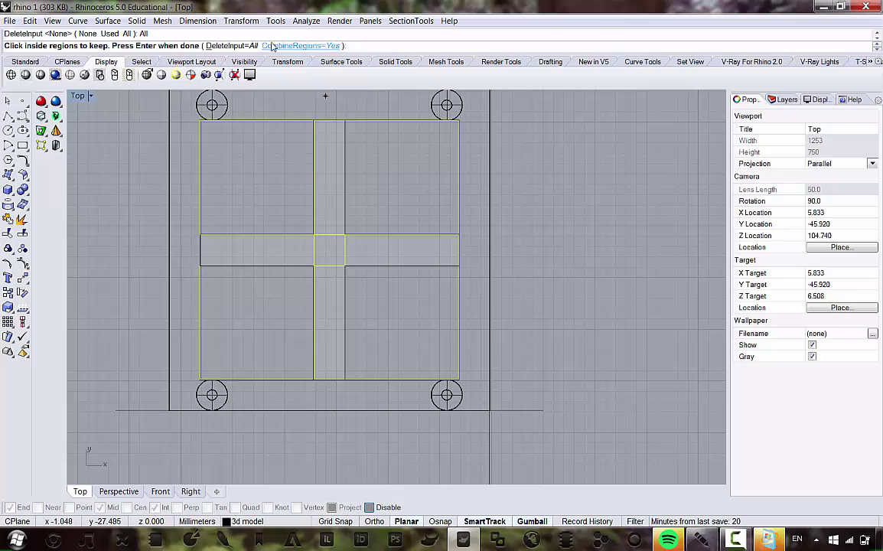
key(Return)
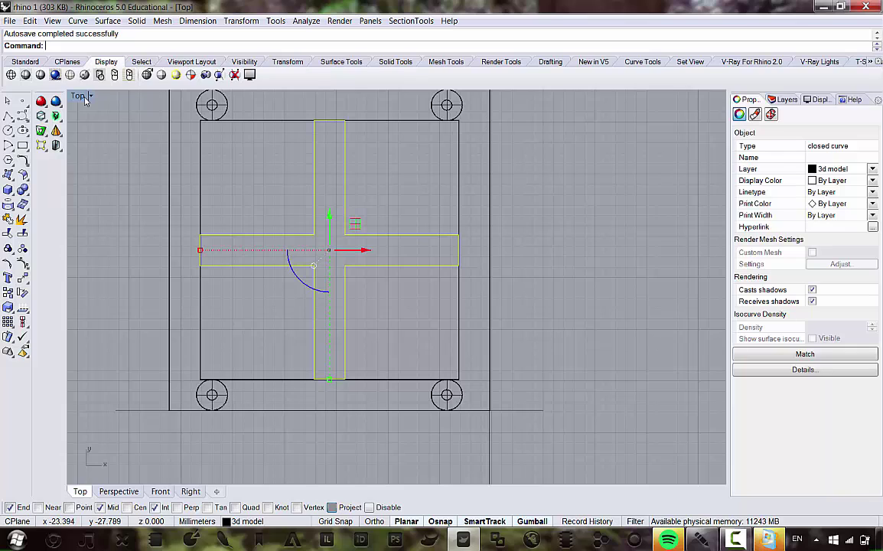
- Switch to a maximized Perspective view and turn off Planar mode and object snap projection
double_click(85, 99)
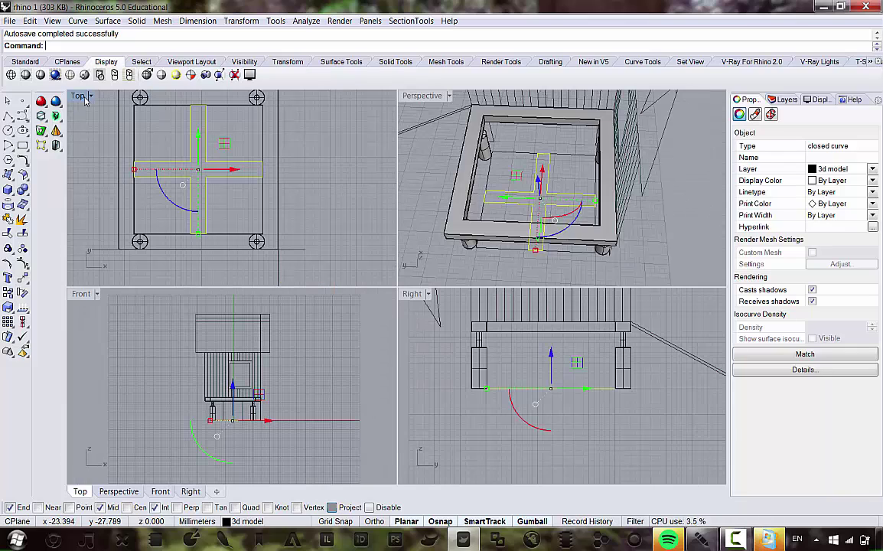
double_click(423, 97)
right_drag(388, 327, 394, 189)
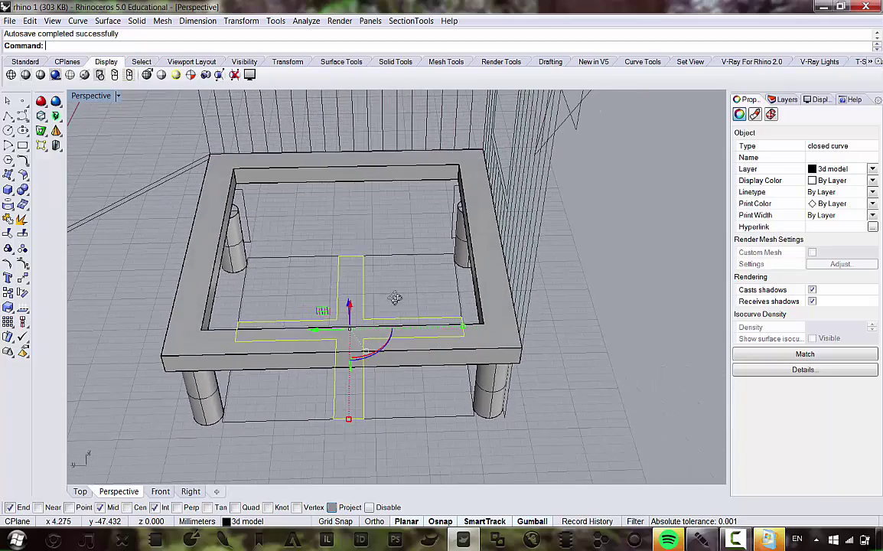
right_drag(380, 305, 357, 261)
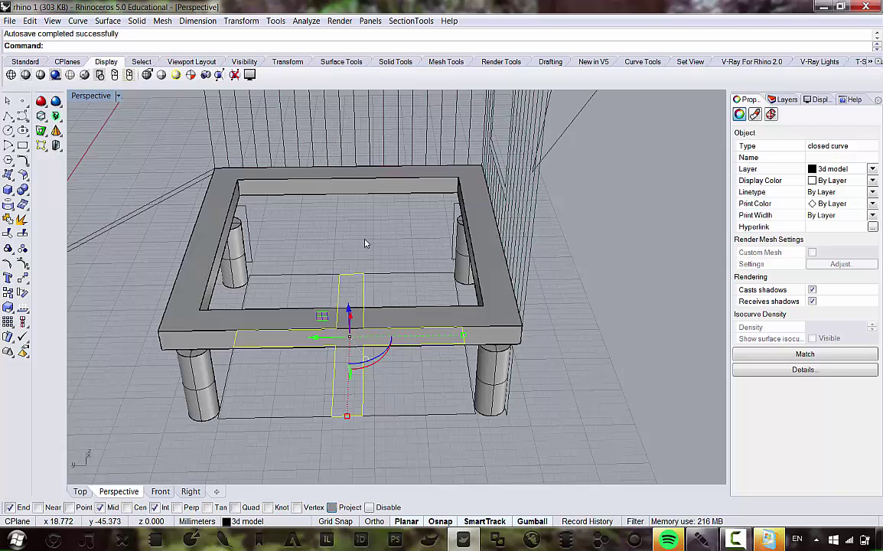
scroll(367, 284, up, 1)
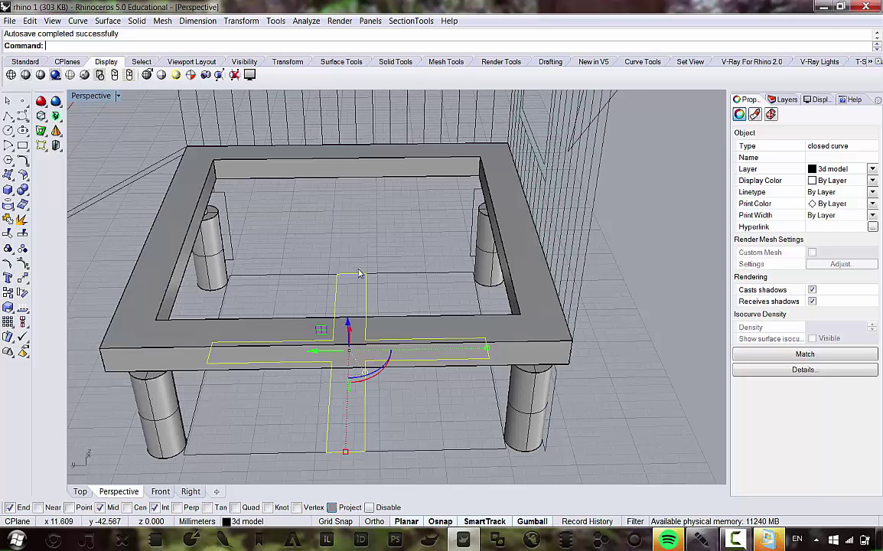
right_drag(359, 273, 389, 358)
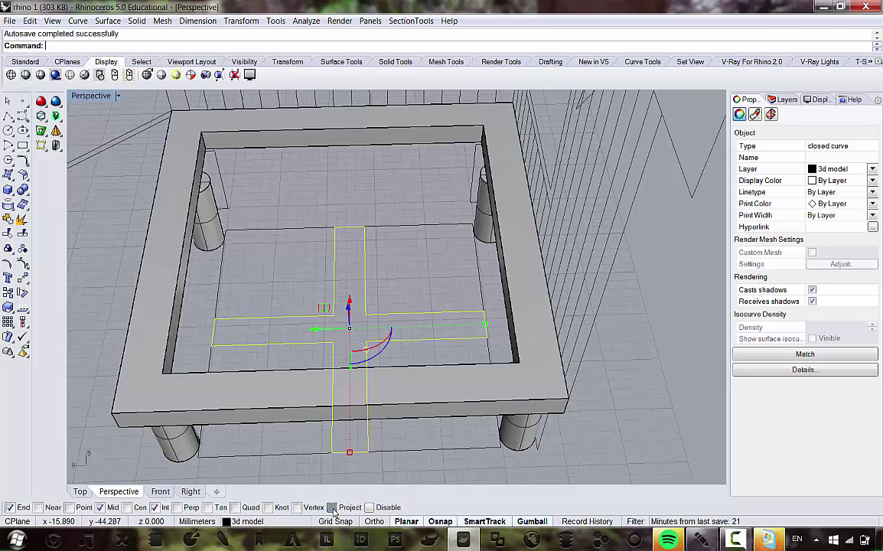
click(406, 521)
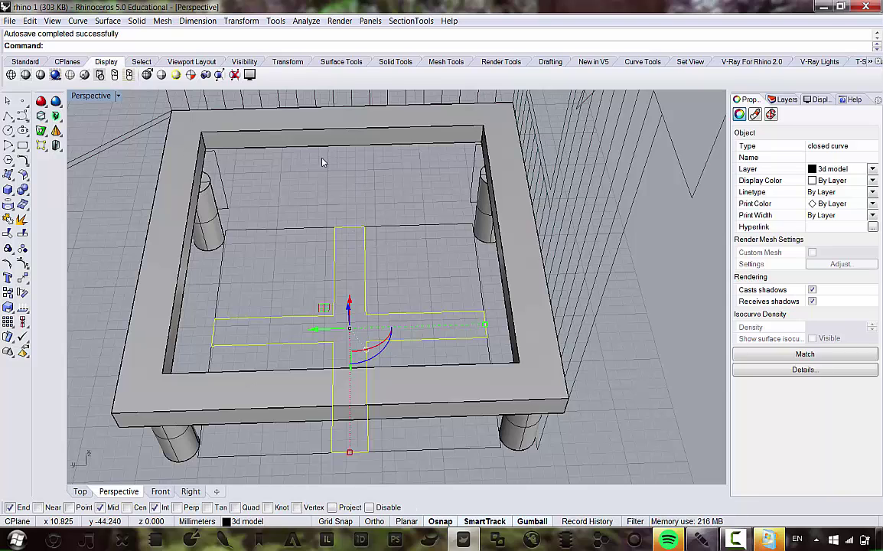
- Move the cross outline from its far end's midpoint up to the midpoint of the frame's upper inner edge
click(240, 22)
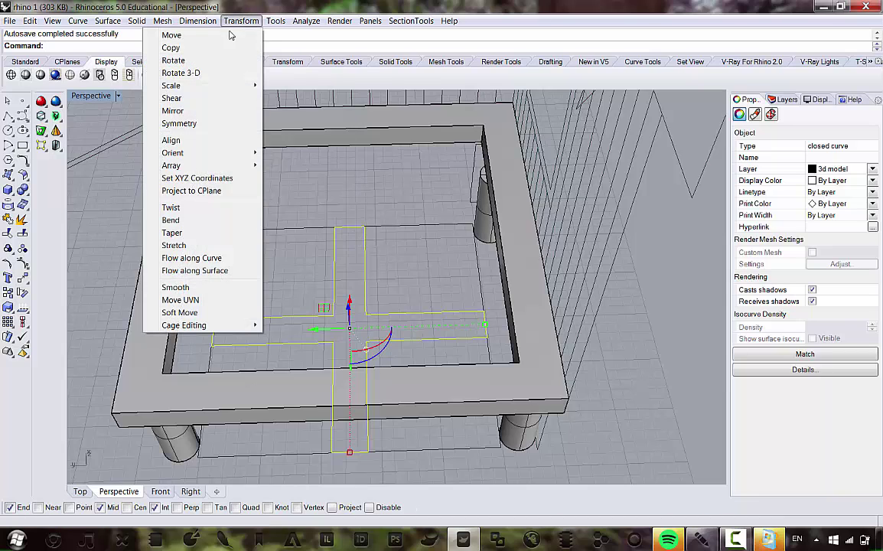
click(171, 35)
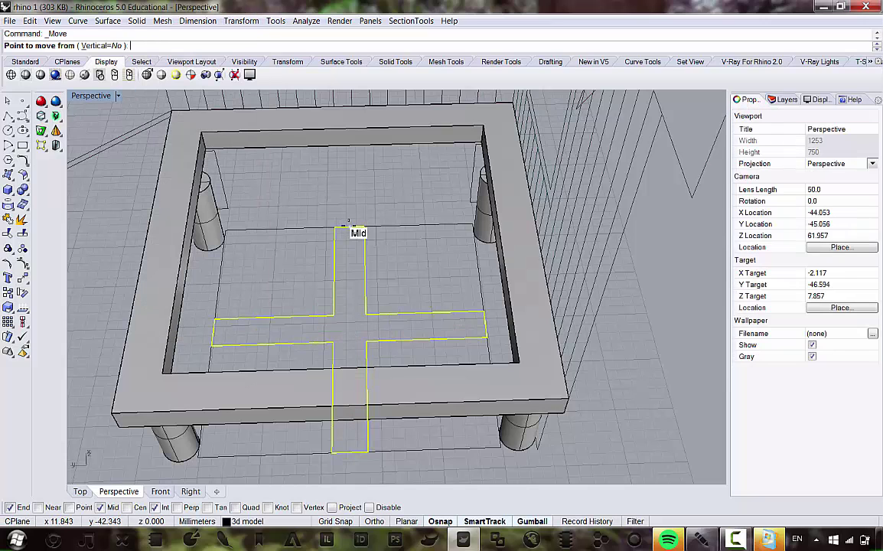
click(348, 224)
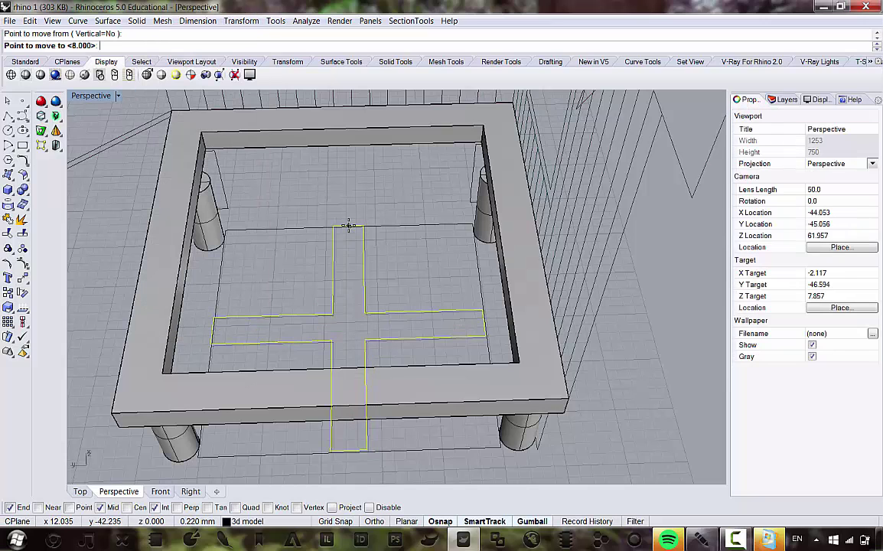
click(348, 124)
- Extrude the cross outline straight down 1 mm as a solid, to the midpoint of the frame's vertical inner edge
right_drag(348, 124, 416, 183)
scroll(280, 261, up, 5)
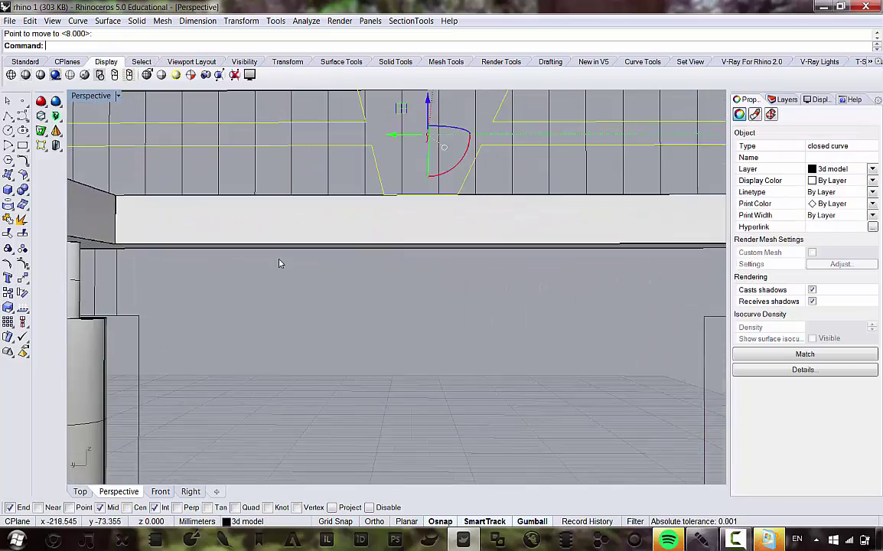
scroll(315, 258, down, 3)
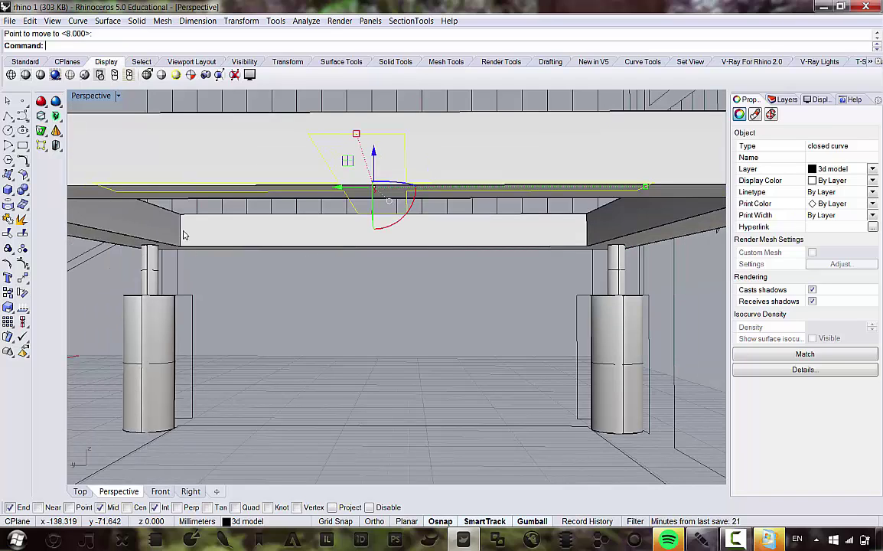
click(241, 21)
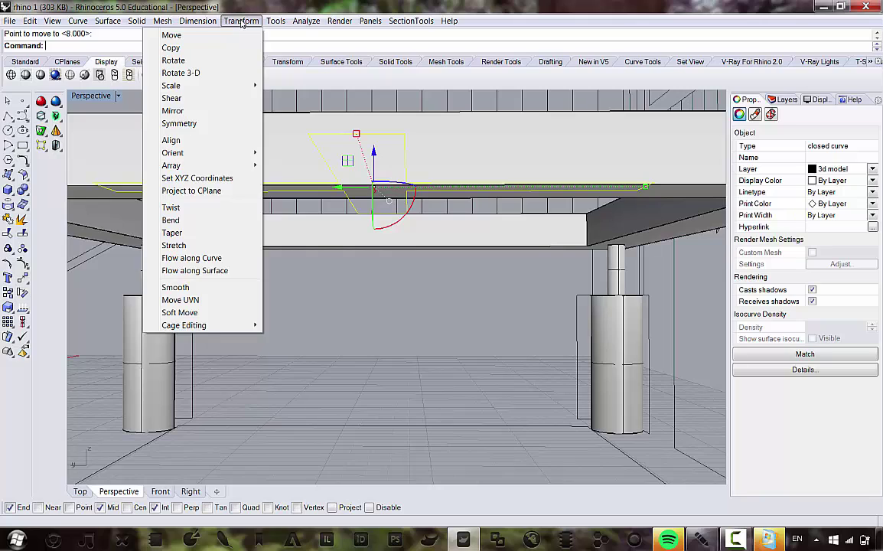
mouse_move(131, 21)
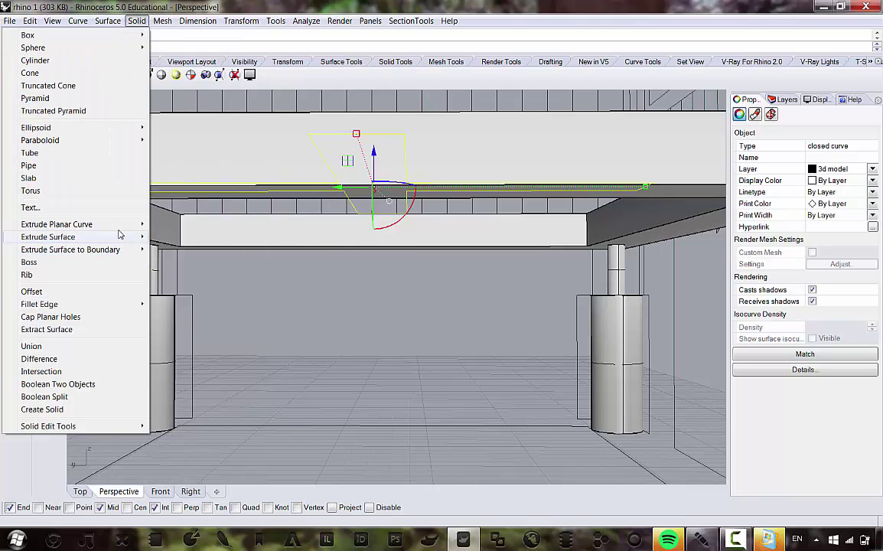
mouse_move(124, 229)
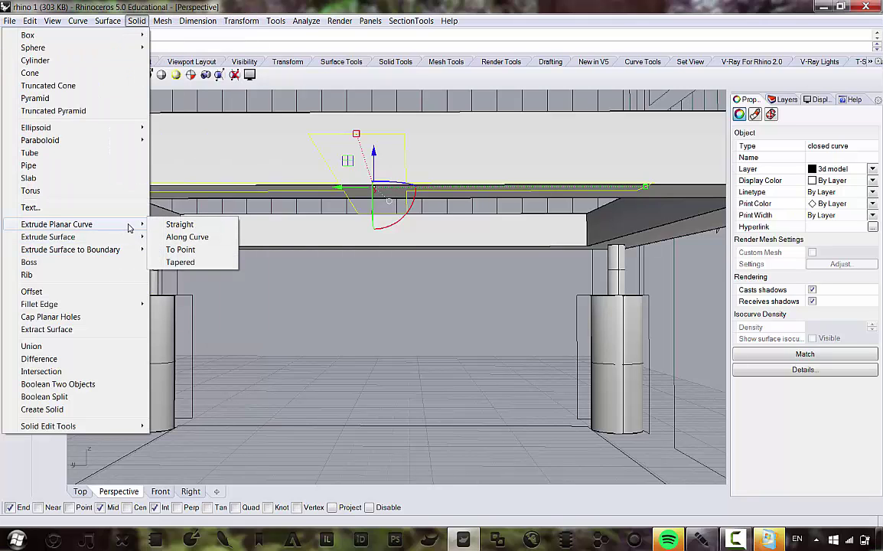
click(180, 225)
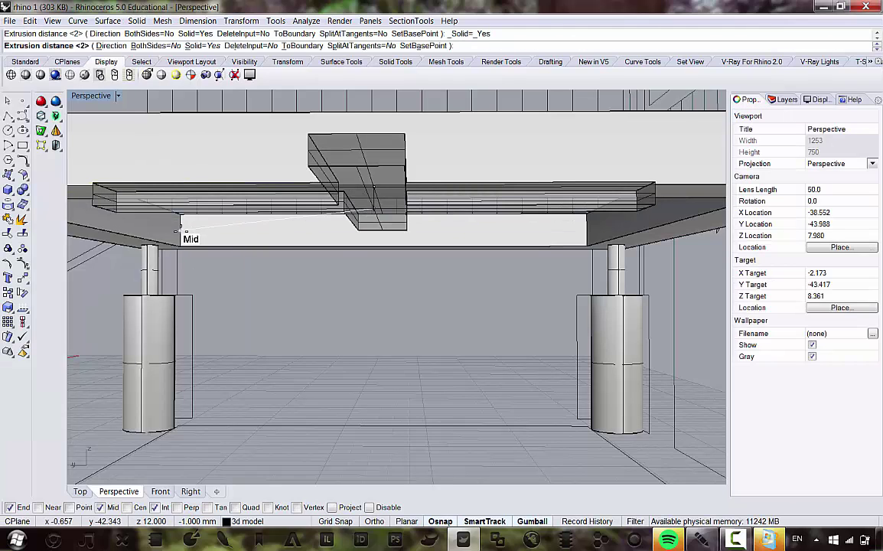
click(181, 230)
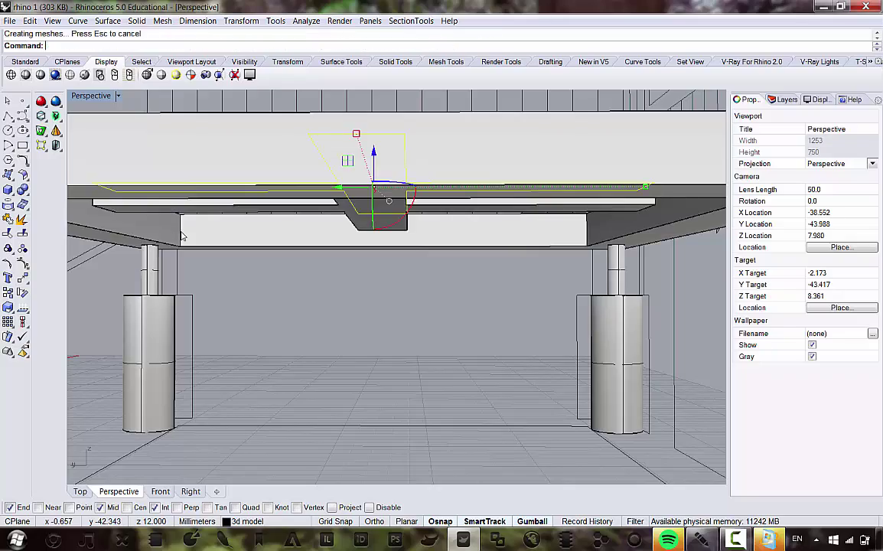
- Delete the leftover cross outline curve and the rectangle lying on the ground beneath the frame
scroll(252, 270, down, 6)
key(Delete)
right_drag(301, 330, 346, 430)
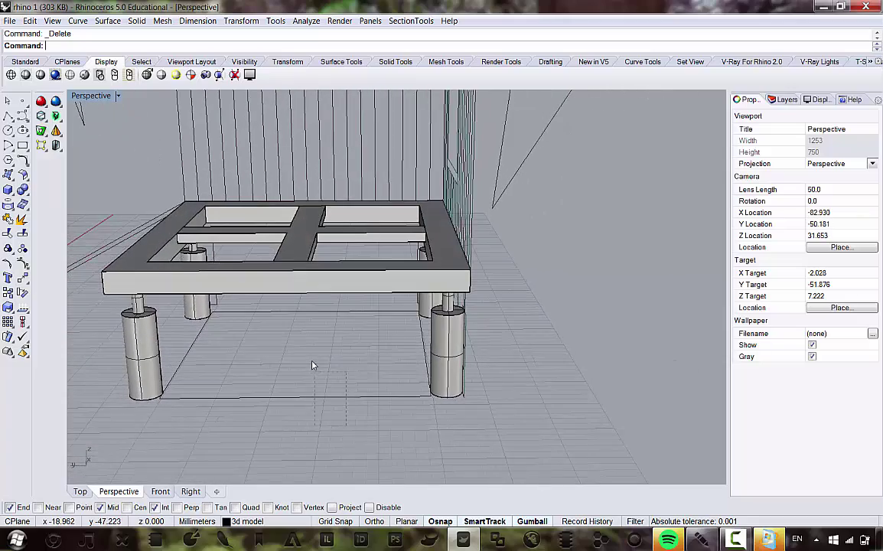
click(336, 397)
right_drag(317, 351, 325, 381)
key(Delete)
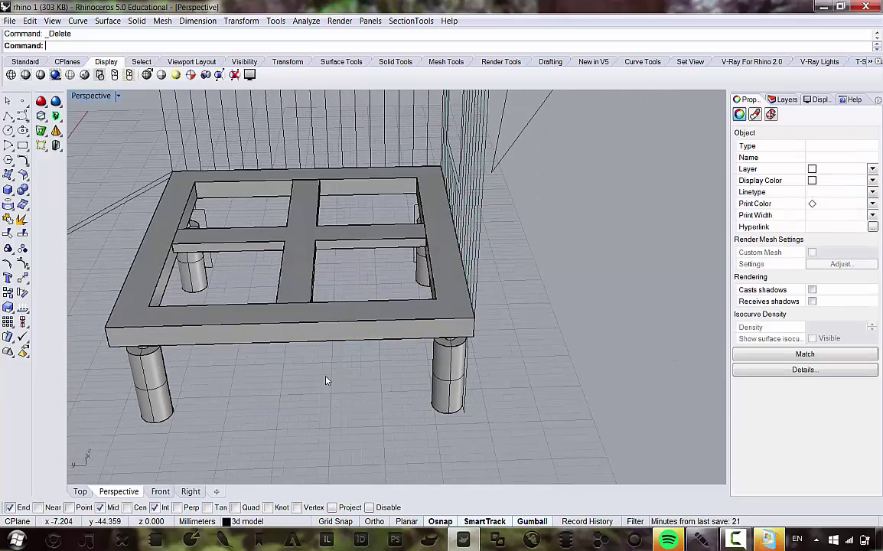
- Examine the base frame with its cross beams and the house outlines around it from several angles and distances
right_drag(291, 331, 326, 277)
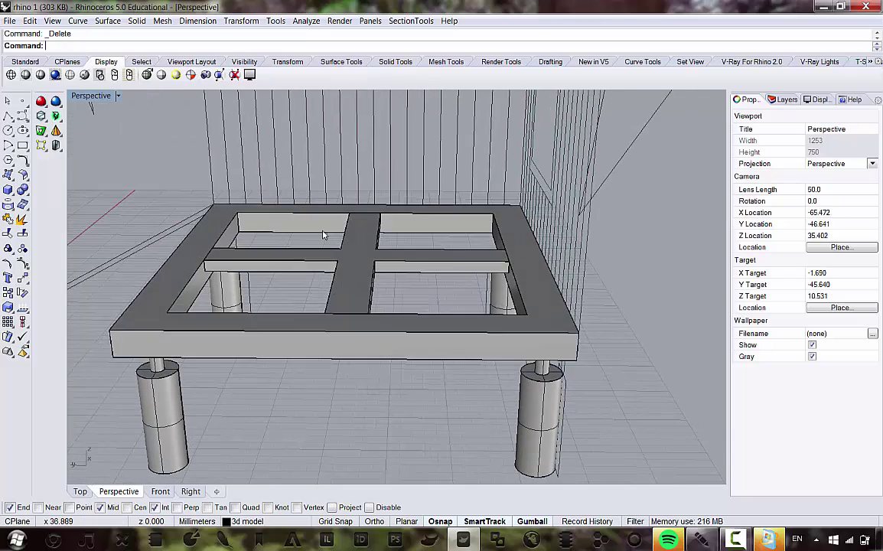
scroll(357, 229, down, 5)
scroll(357, 230, down, 2)
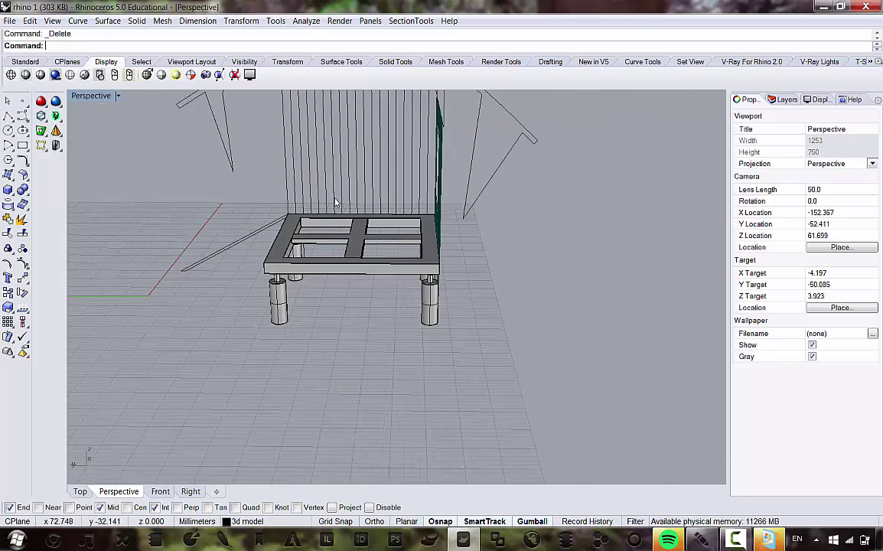
right_drag(340, 197, 305, 174)
scroll(333, 188, up, 5)
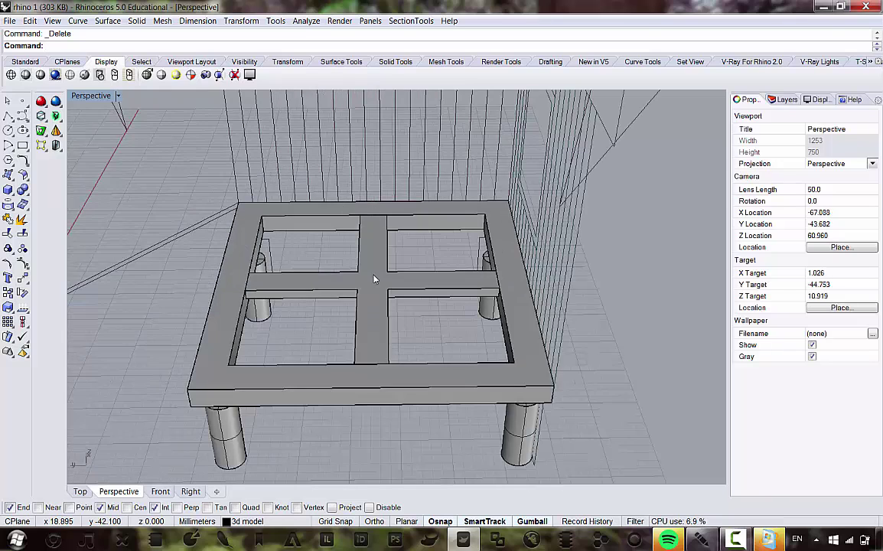
scroll(374, 280, down, 6)
scroll(392, 288, up, 4)
scroll(408, 377, down, 4)
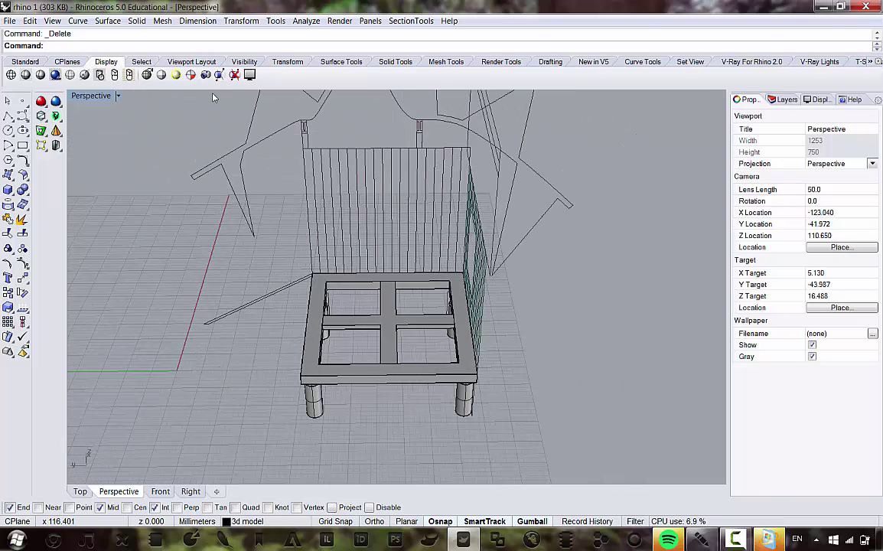
click(108, 22)
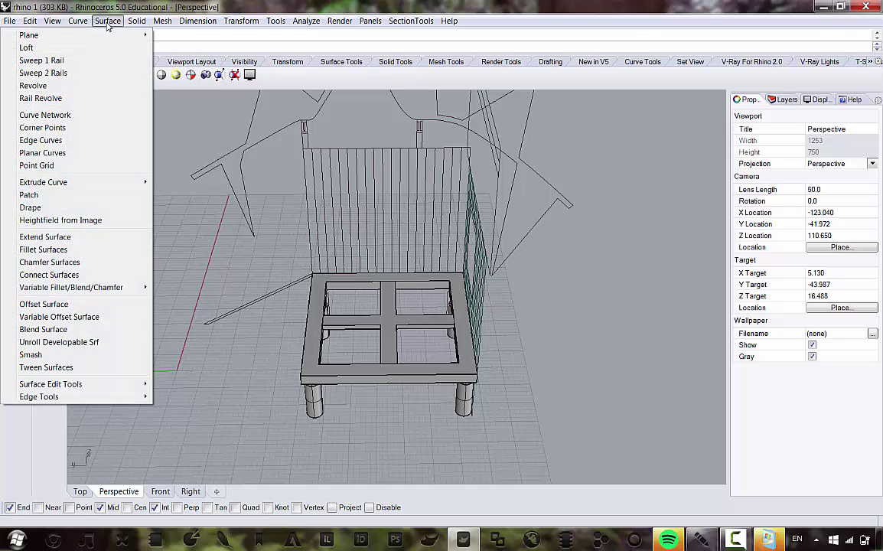
mouse_move(133, 21)
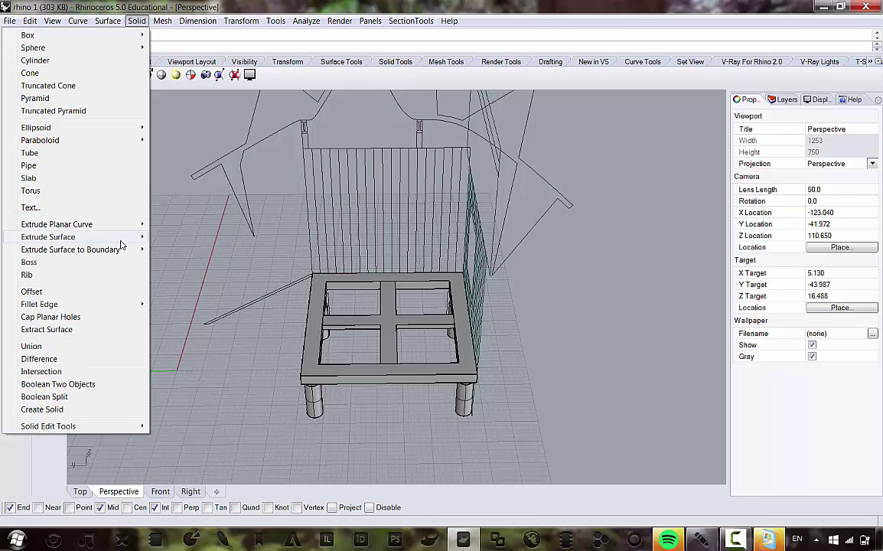
mouse_move(136, 224)
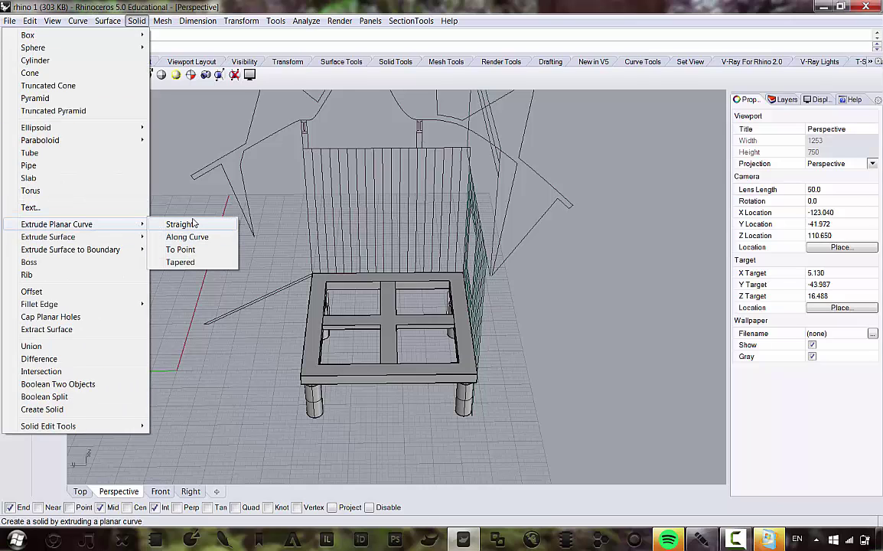
click(395, 362)
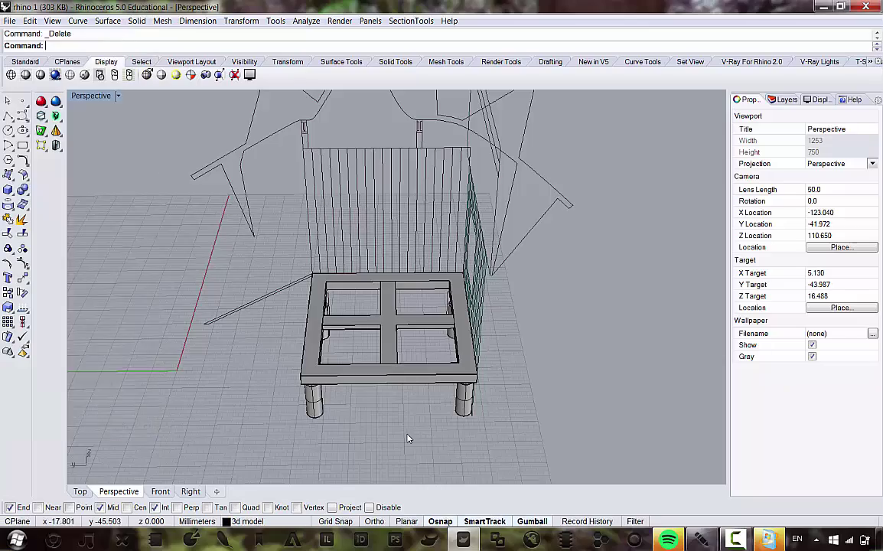
- Examine the base frame, the grouped side view curves and the slanted outline at the frame's corner from several angles
right_drag(408, 438, 406, 415)
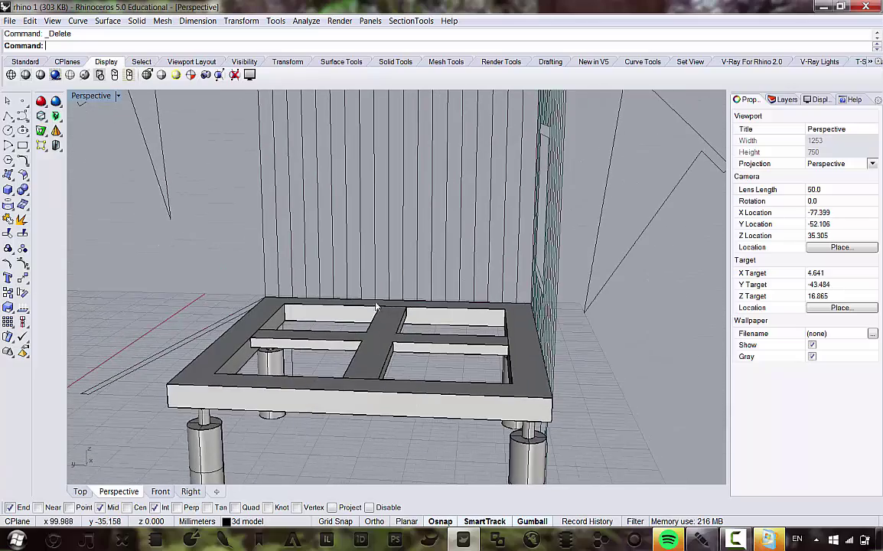
scroll(379, 310, down, 6)
right_drag(380, 312, 417, 383)
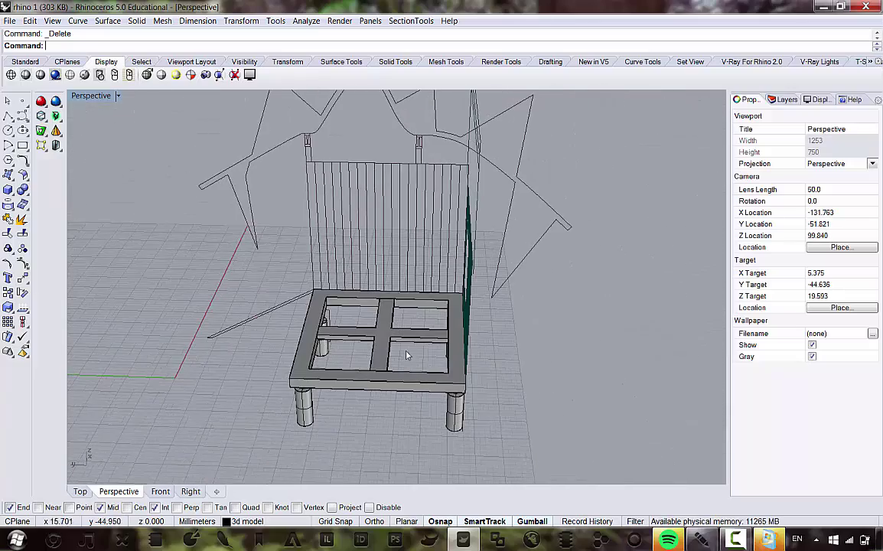
right_drag(313, 302, 246, 308)
scroll(312, 325, up, 5)
scroll(312, 325, down, 5)
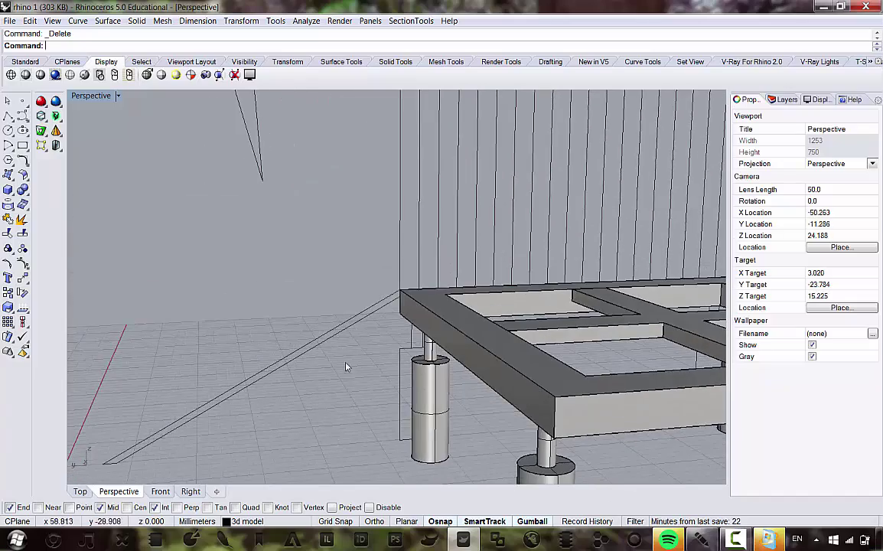
click(291, 292)
scroll(295, 305, down, 4)
right_drag(279, 345, 370, 382)
scroll(289, 347, down, 5)
scroll(367, 379, up, 5)
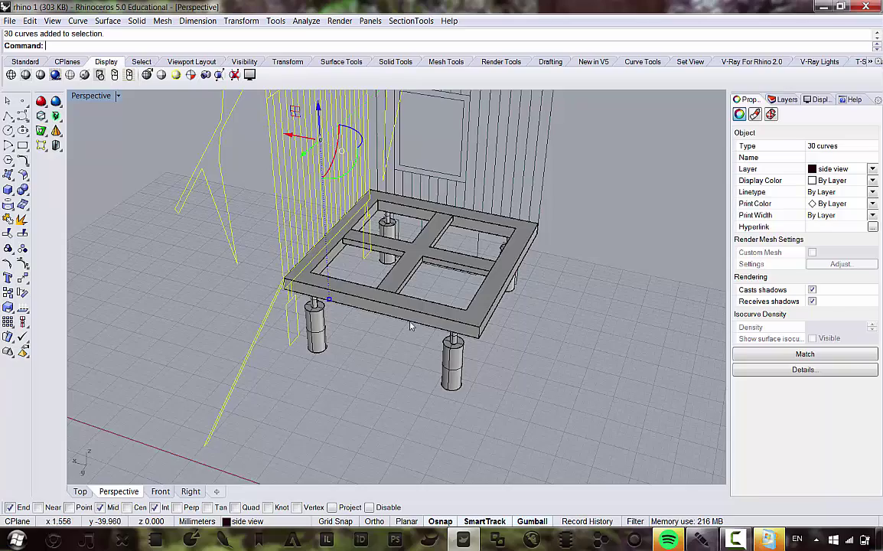
right_drag(410, 326, 504, 349)
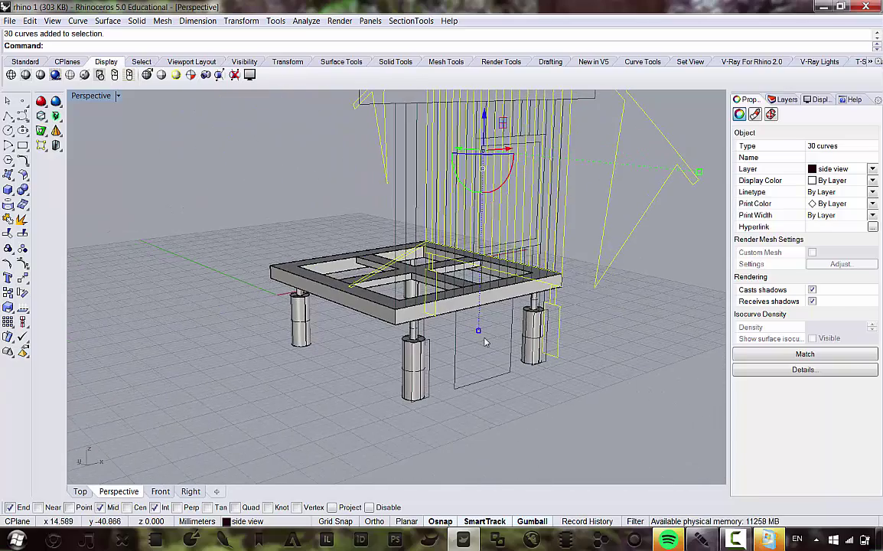
right_drag(327, 334, 348, 363)
scroll(339, 295, down, 4)
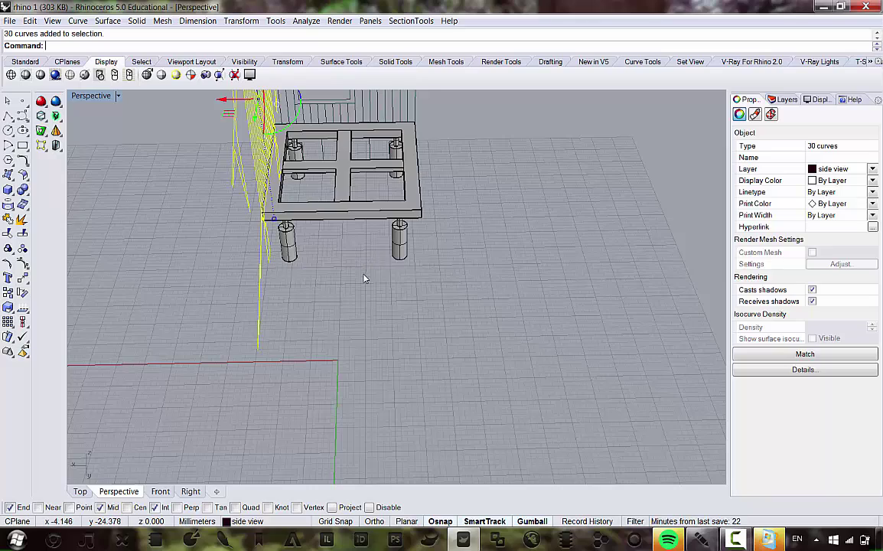
click(325, 309)
right_drag(322, 326, 277, 266)
scroll(317, 311, up, 2)
right_drag(324, 233, 367, 121)
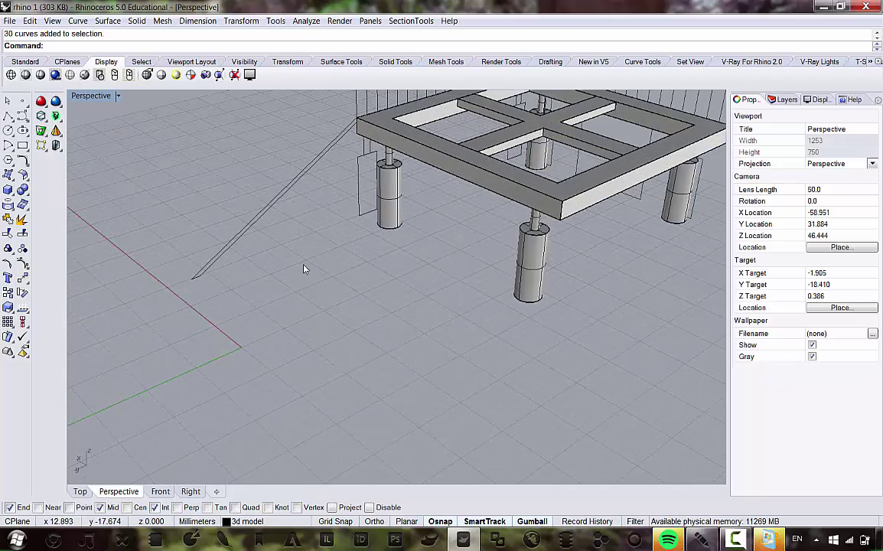
- Ungroup the side view curves so the slanted outline at the frame's corner can be selected separately
click(264, 207)
scroll(322, 260, down, 6)
shift+right_drag(339, 178, 354, 233)
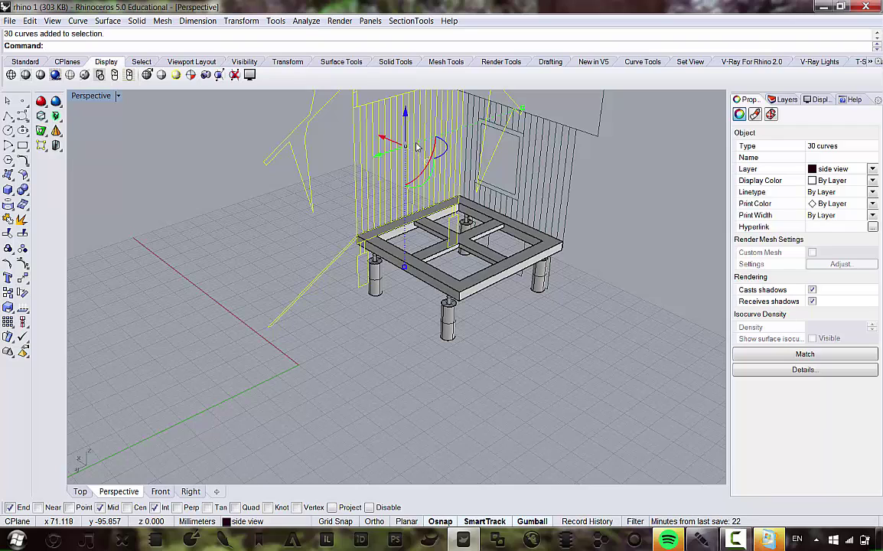
key(ctrl+shift+g)
click(408, 367)
- Copy the slanted outline from the frame's corner straight along the adjoining frame edge, about a third of that edge's length
click(292, 305)
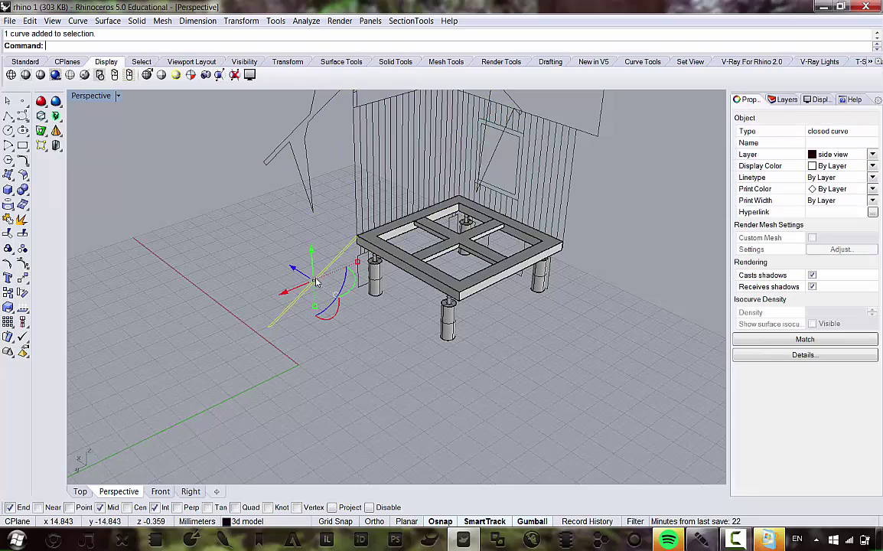
scroll(353, 241, up, 4)
scroll(354, 241, up, 3)
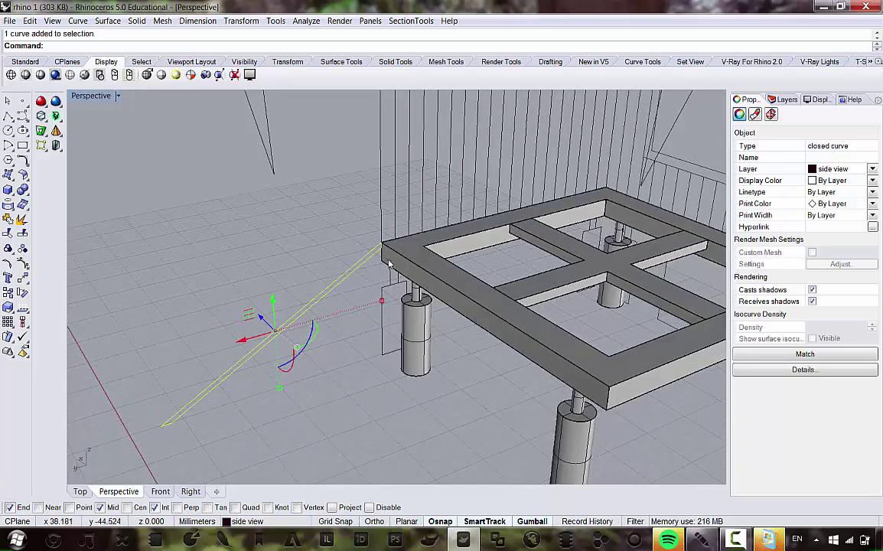
scroll(364, 274, down, 4)
scroll(371, 286, down, 3)
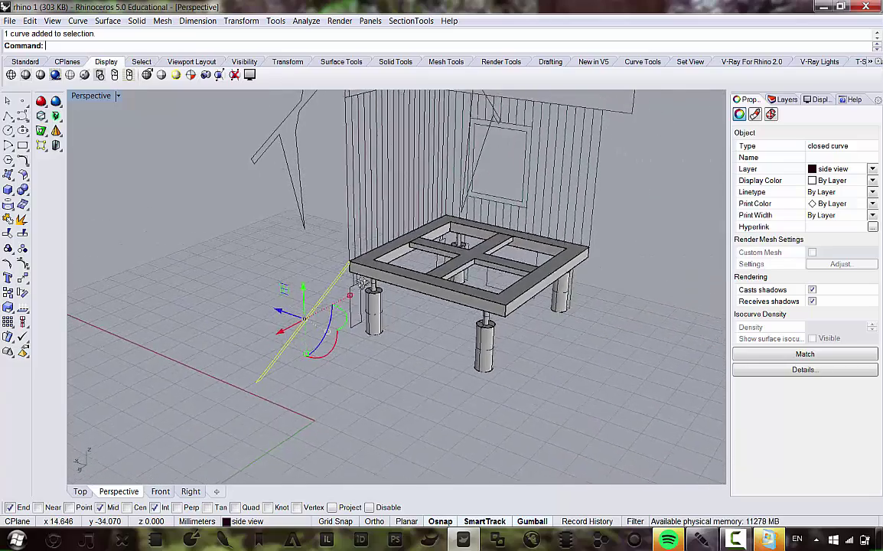
right_drag(373, 292, 401, 293)
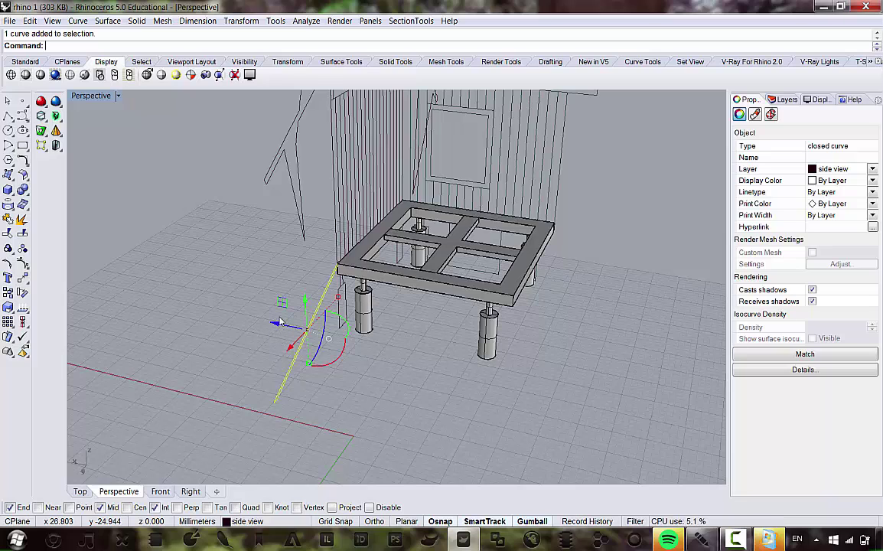
drag(278, 326, 334, 322)
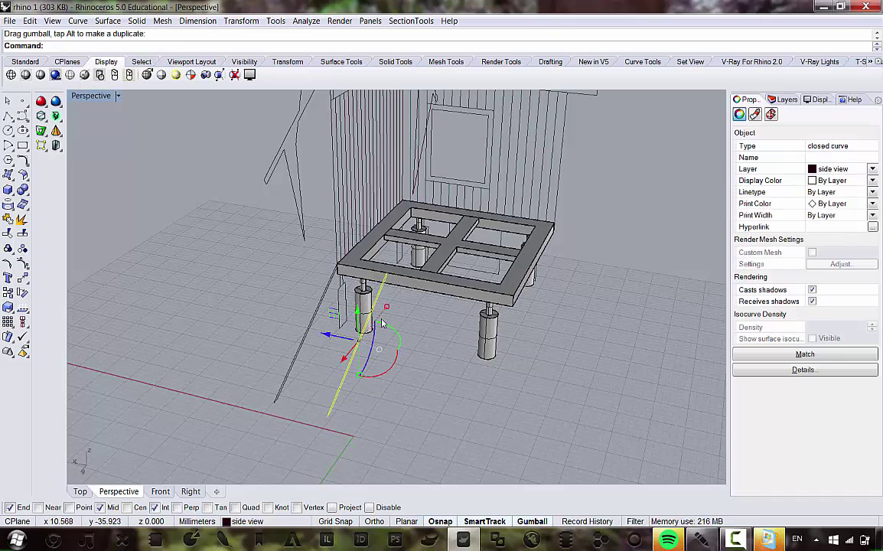
- Move the copied slanted outline to the 3d model layer and widen the layer list
mouse_move(391, 298)
right_down()
mouse_move(411, 291)
mouse_move(406, 297)
right_up()
scroll(387, 258, down, 7)
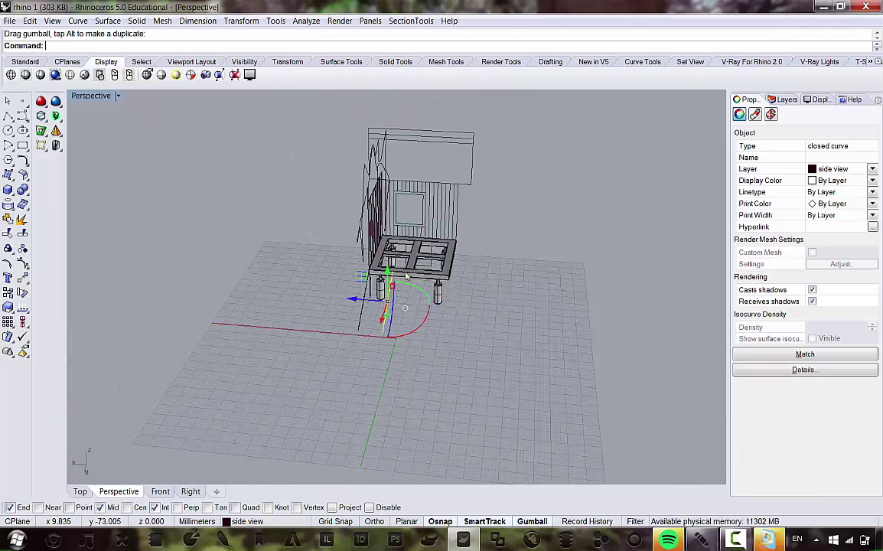
scroll(406, 276, up, 6)
click(456, 355)
right_drag(454, 353, 371, 344)
scroll(374, 344, up, 6)
click(357, 352)
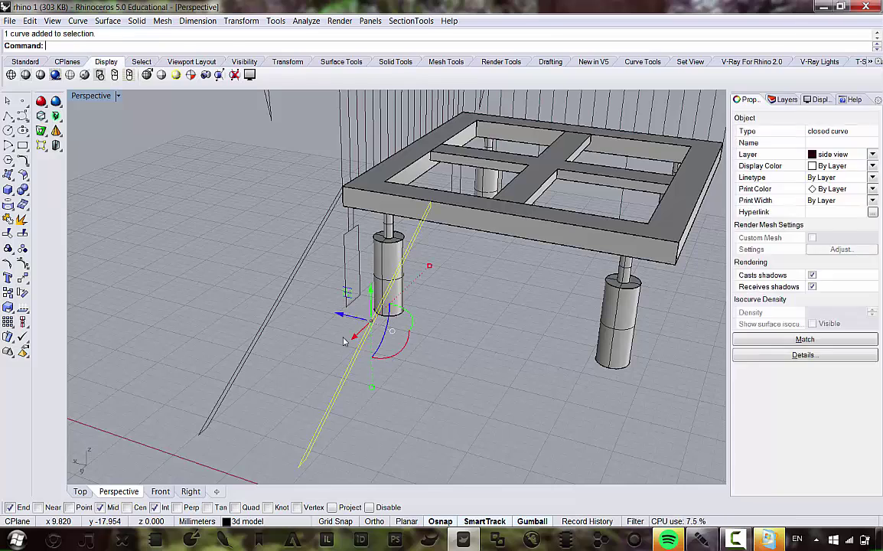
click(784, 99)
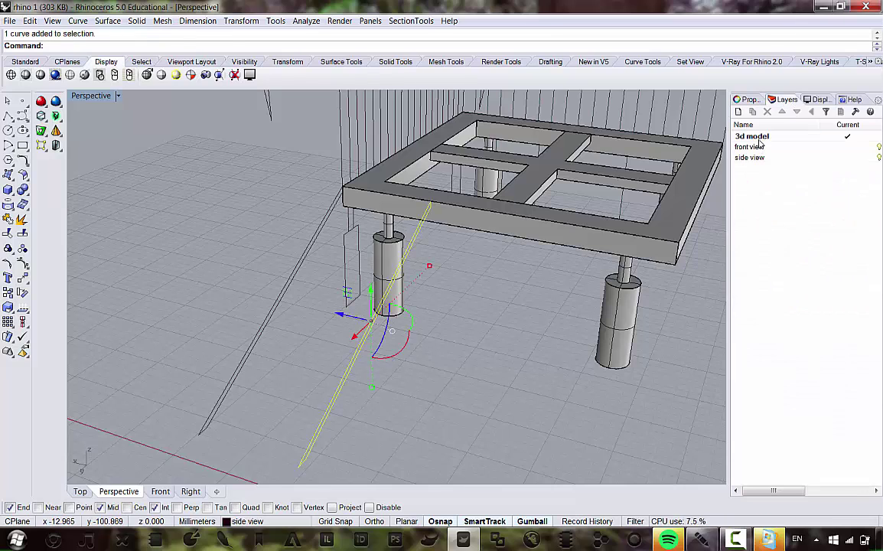
right_click(760, 140)
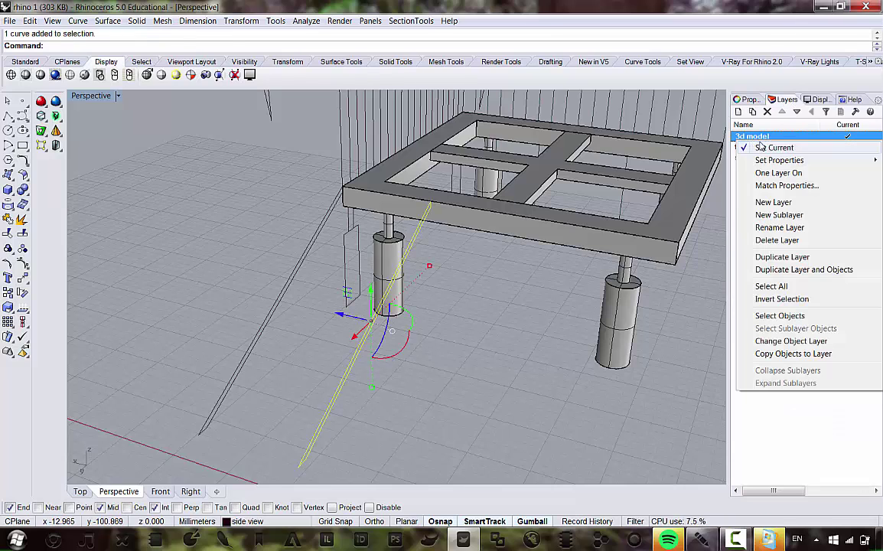
click(792, 341)
drag(730, 309, 713, 310)
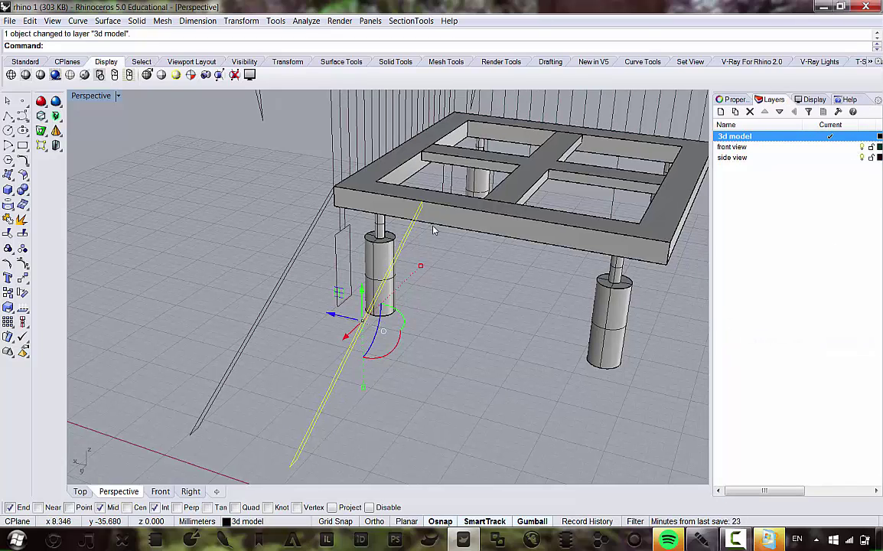
- Examine the two slanted outlines against the base frame and the house outlines from several angles and distances
scroll(433, 230, down, 4)
right_drag(428, 255, 417, 224)
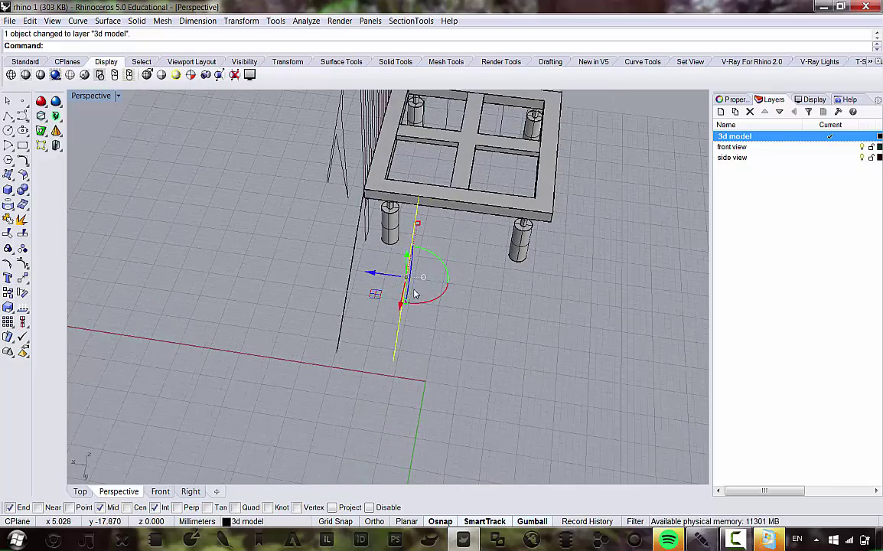
scroll(414, 295, down, 7)
right_drag(419, 339, 442, 292)
scroll(419, 293, up, 7)
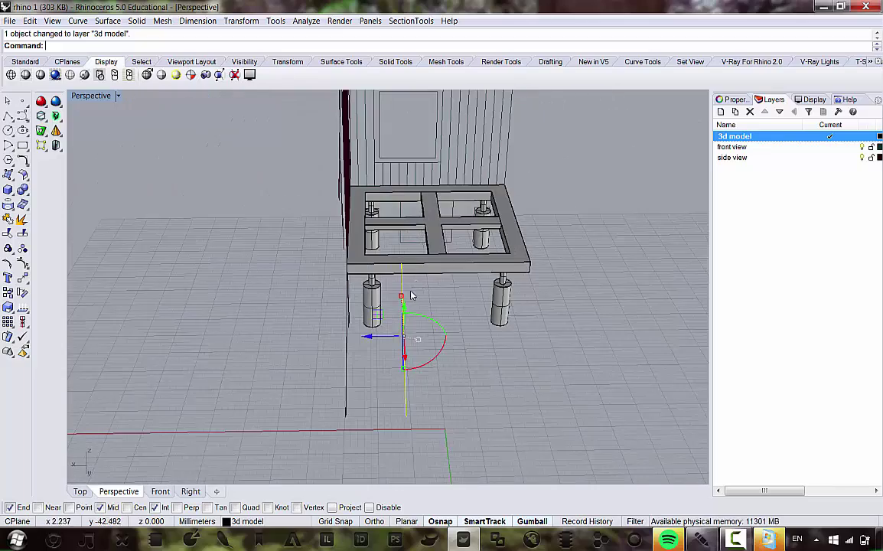
scroll(371, 298, down, 8)
right_drag(368, 271, 374, 245)
scroll(368, 286, up, 4)
scroll(368, 278, down, 4)
click(458, 353)
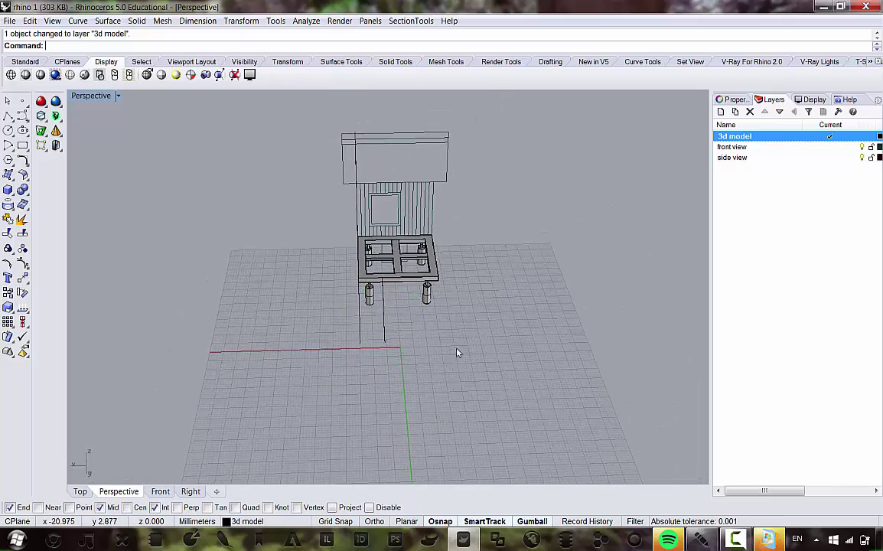
right_drag(458, 354, 385, 316)
click(371, 232)
right_drag(326, 194, 459, 200)
click(541, 255)
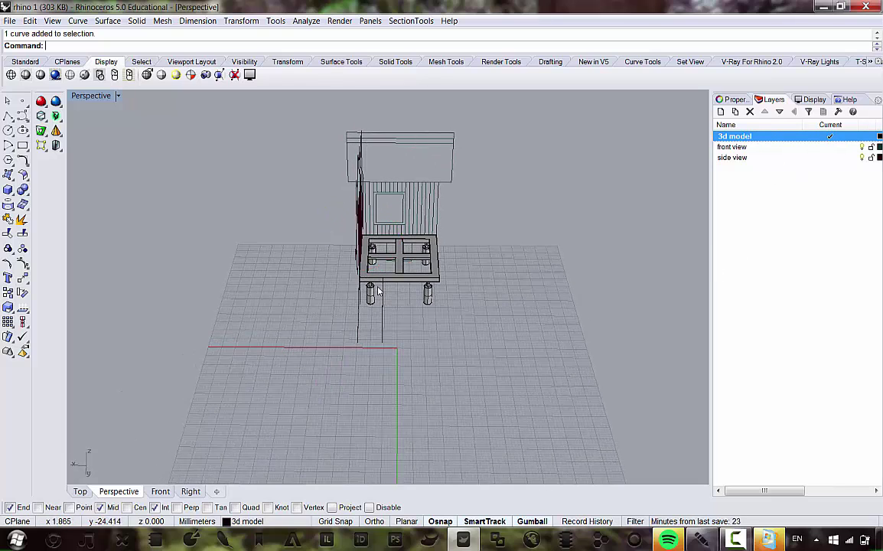
right_drag(362, 291, 313, 291)
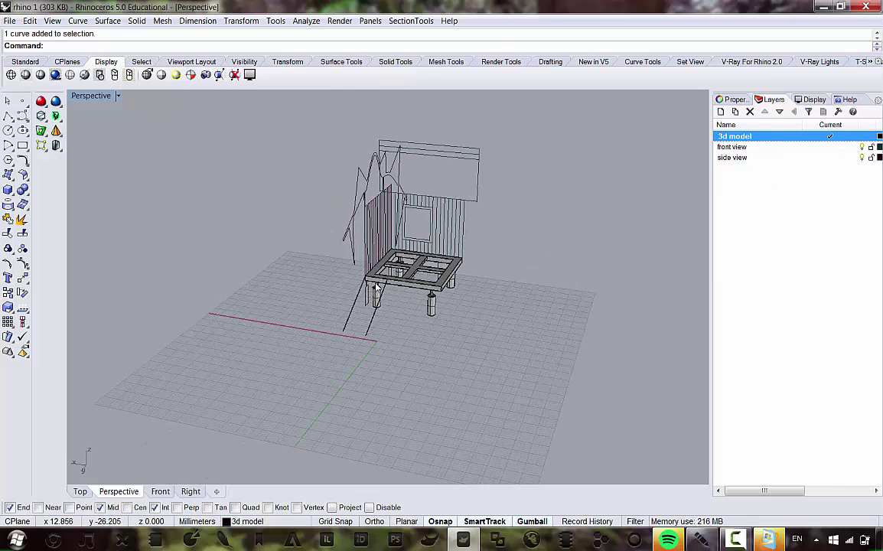
- Select all objects on the side view layer, group them again and check the selection of the view outlines
right_click(738, 158)
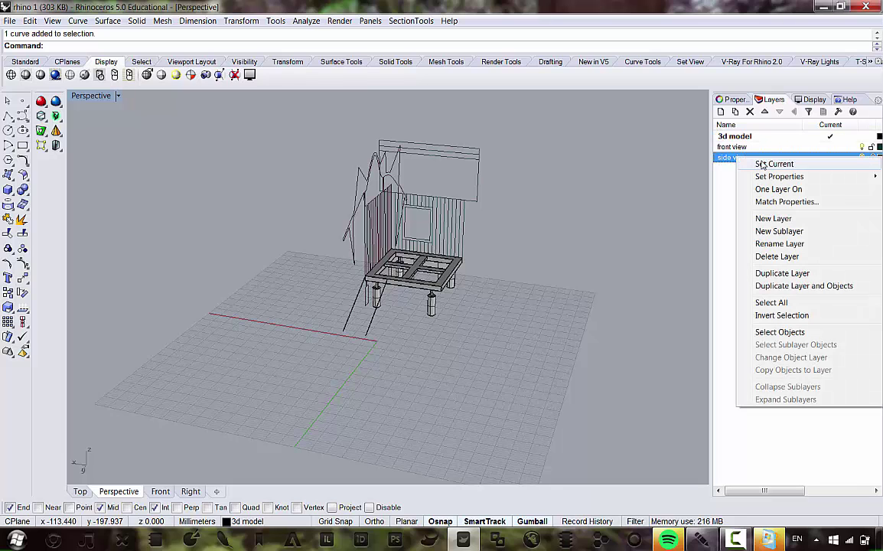
click(769, 332)
right_drag(456, 225, 397, 222)
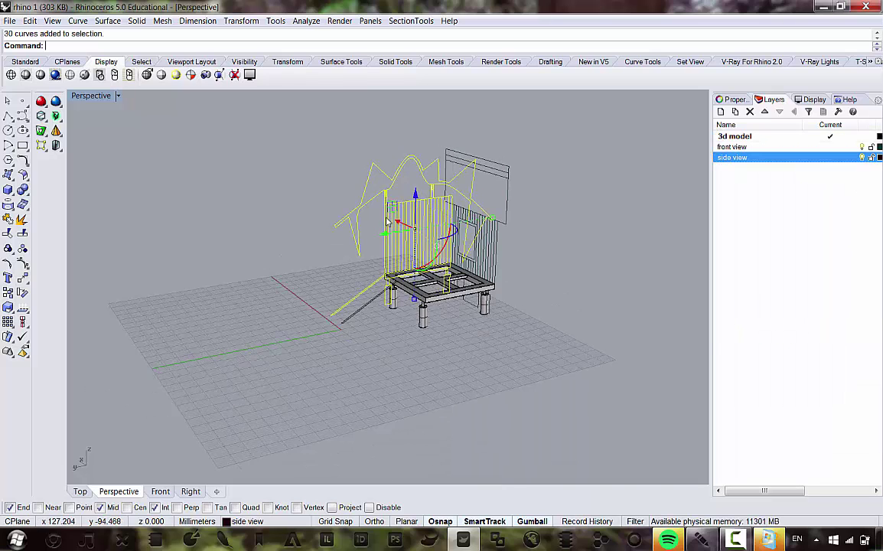
scroll(426, 230, up, 4)
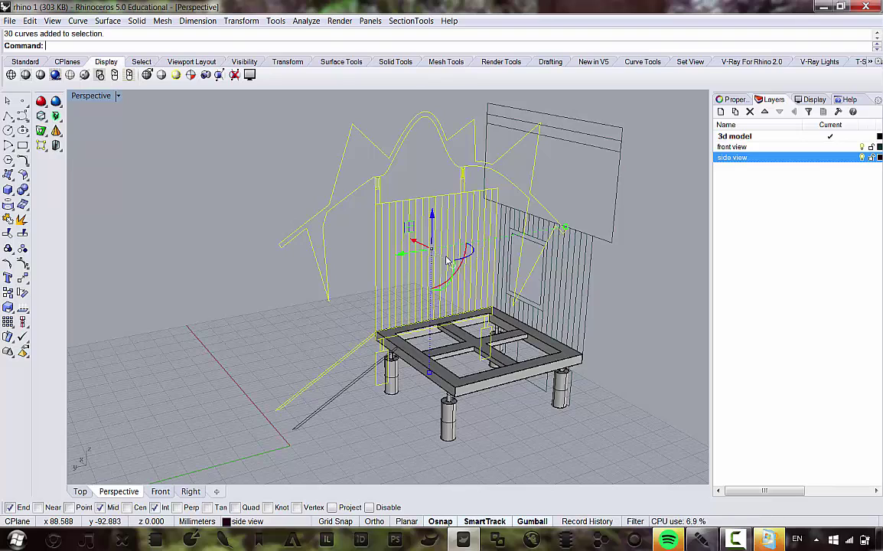
key(ctrl+g)
key(Escape)
click(417, 246)
click(608, 233)
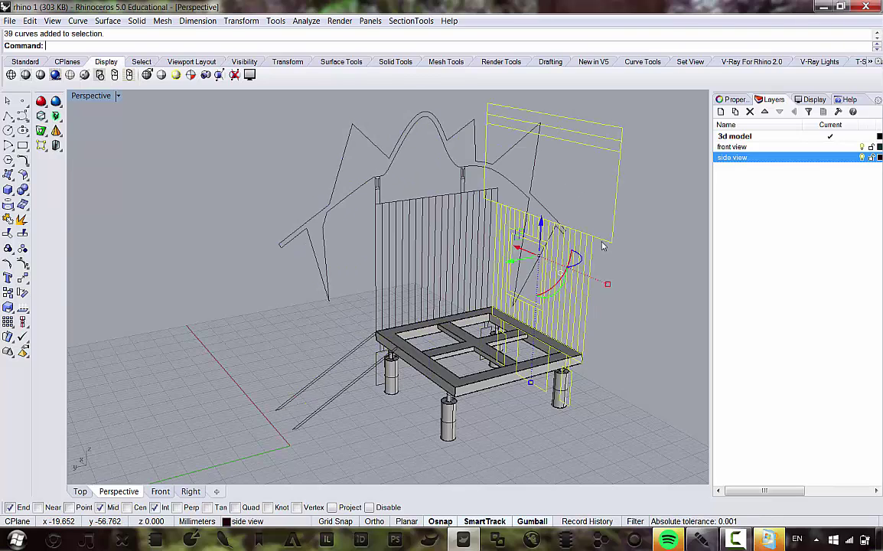
- Deselect everything, widen the layer list further, and lock the front view and side view layers
drag(711, 250, 653, 247)
click(457, 106)
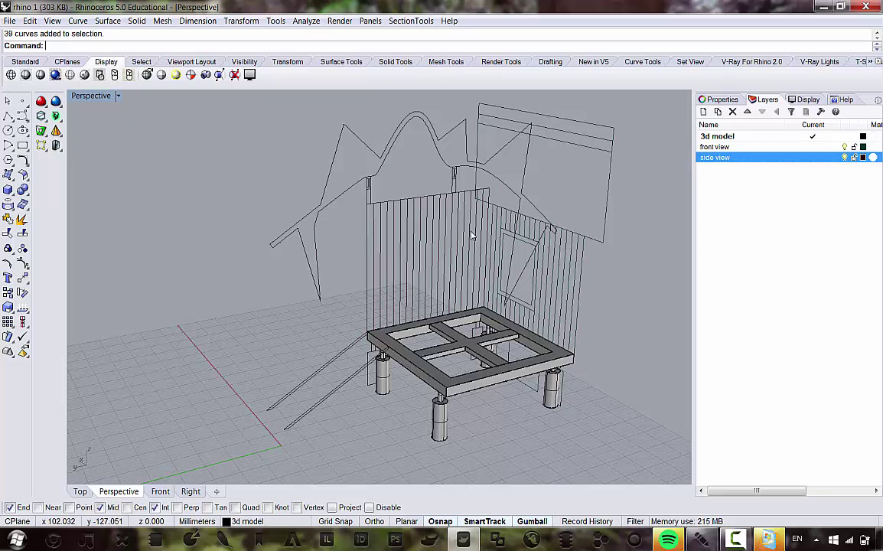
click(854, 147)
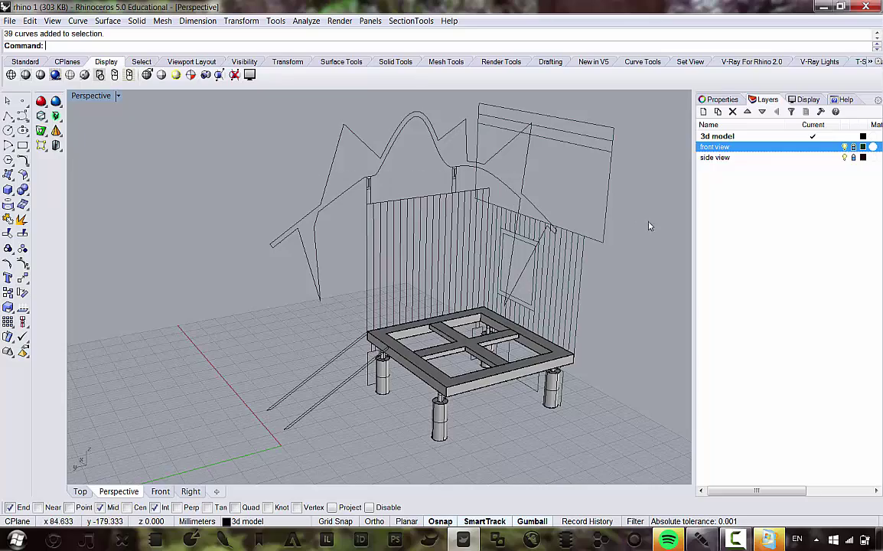
scroll(341, 171, down, 4)
right_drag(341, 172, 452, 214)
scroll(429, 222, up, 7)
right_drag(452, 260, 508, 318)
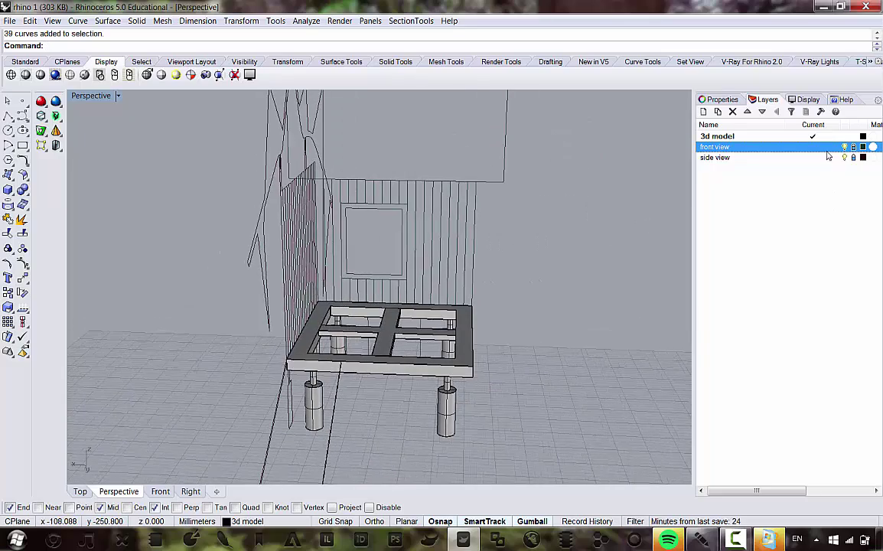
scroll(474, 325, down, 4)
scroll(394, 386, up, 7)
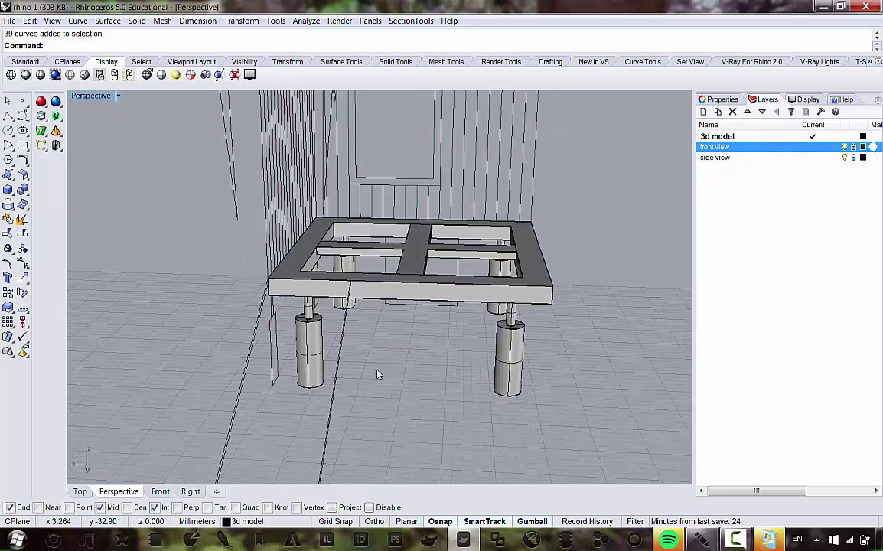
- Select the copied slanted outline, check it against the base frame, and bring up the front view at full size
click(331, 428)
right_drag(331, 428, 368, 305)
scroll(349, 287, up, 6)
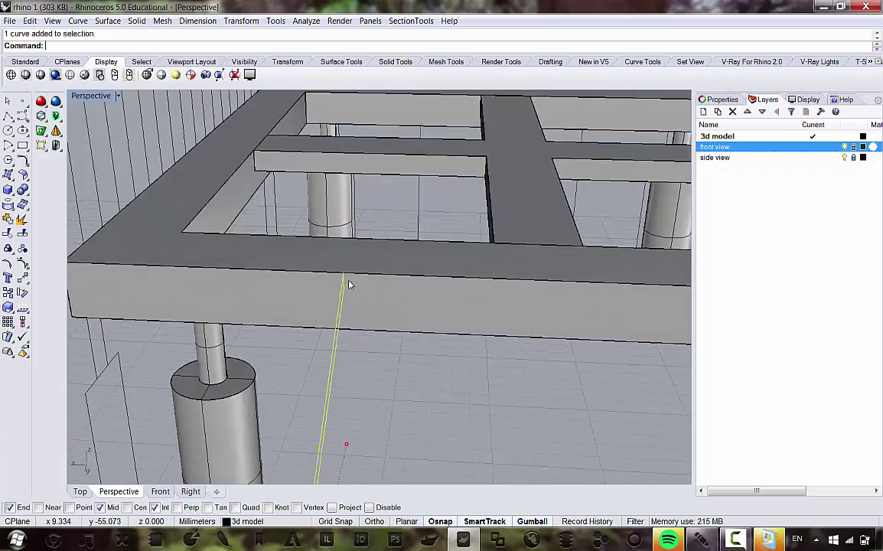
scroll(341, 281, down, 8)
scroll(403, 229, up, 3)
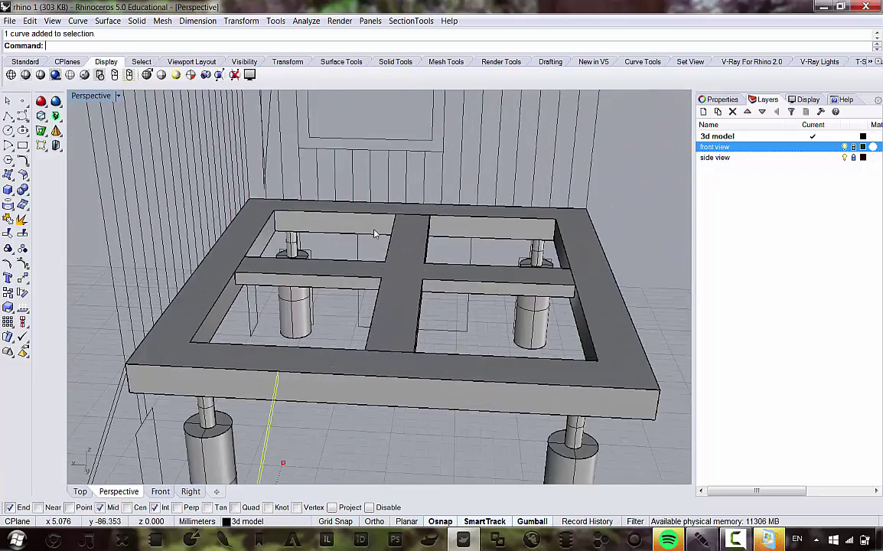
scroll(374, 232, down, 8)
scroll(422, 291, up, 5)
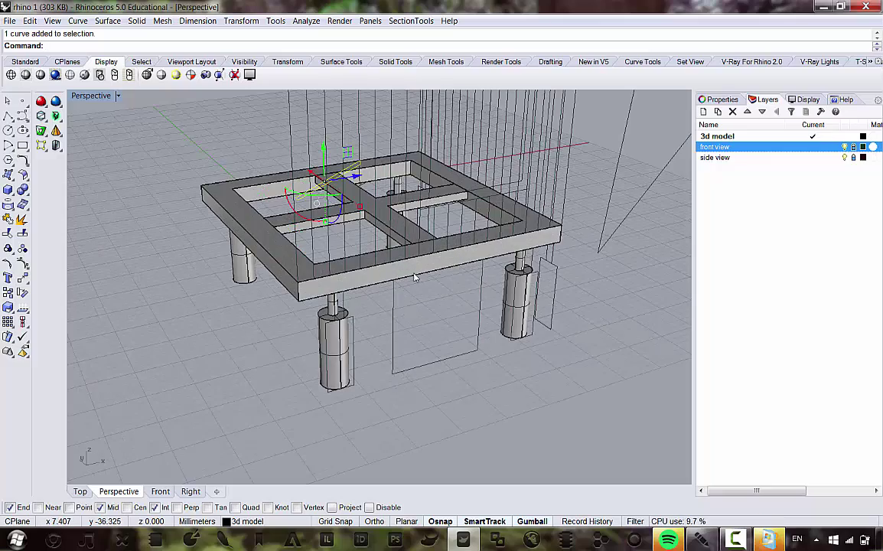
scroll(413, 277, down, 6)
scroll(184, 160, up, 1)
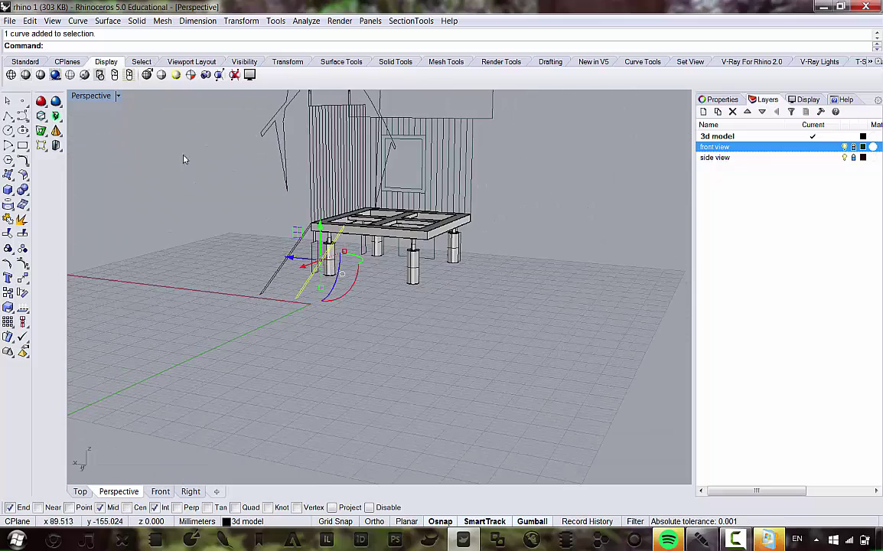
double_click(105, 96)
scroll(262, 415, up, 2)
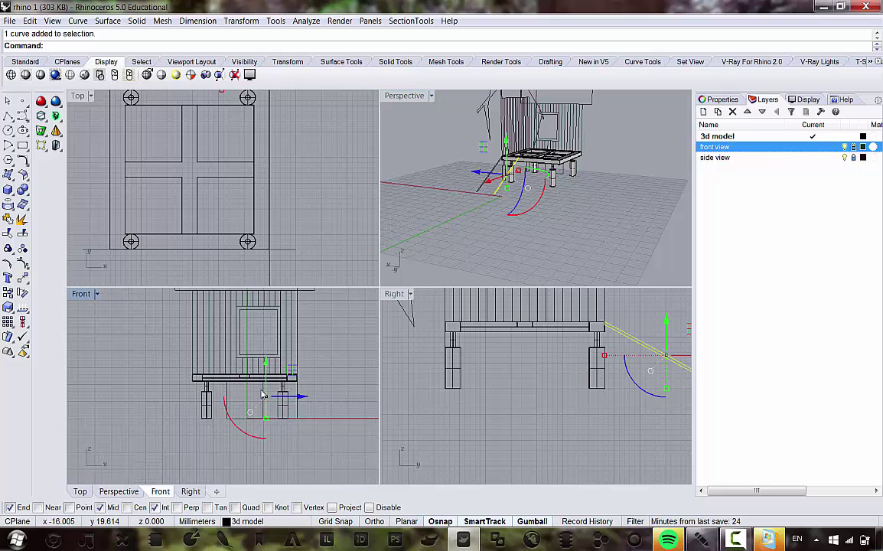
scroll(230, 413, up, 4)
double_click(81, 295)
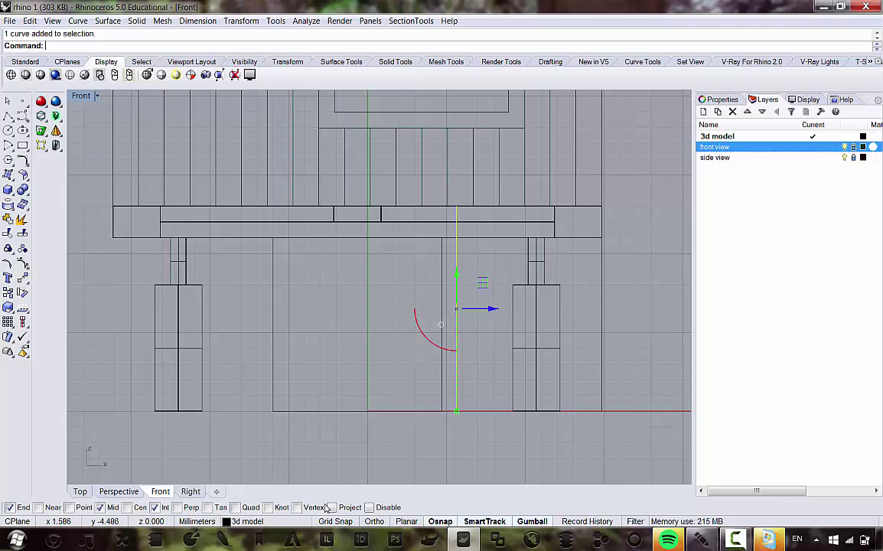
- Enable Planar mode and move the slanted outline from its lower end to the nearest bottom corner of the ramp rectangle
click(406, 521)
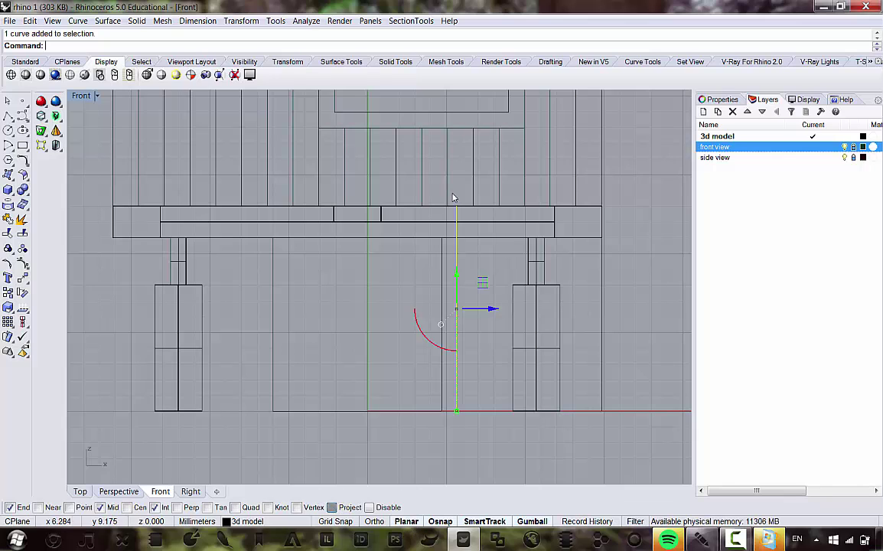
click(242, 20)
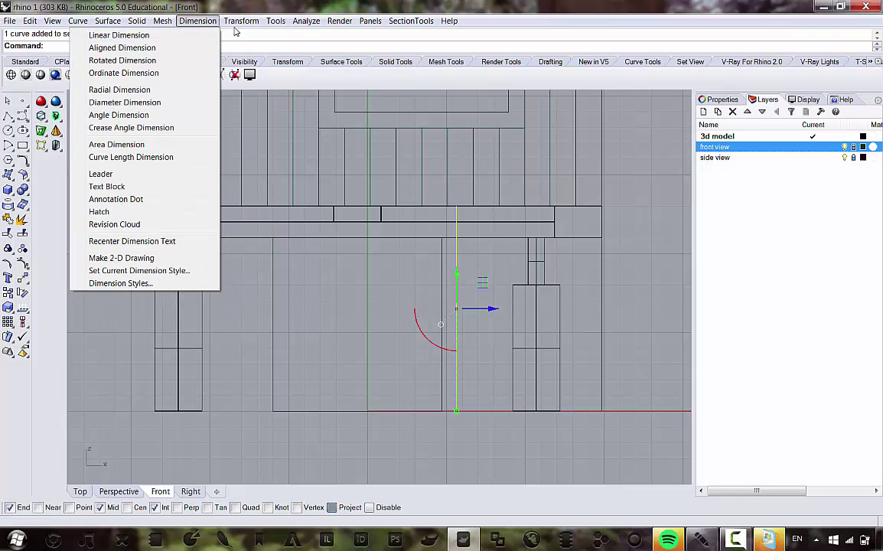
click(171, 35)
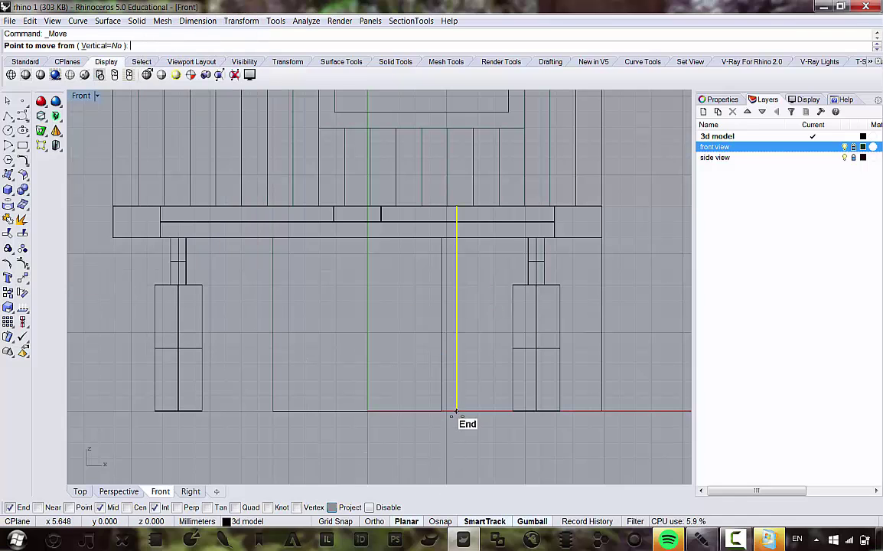
click(457, 411)
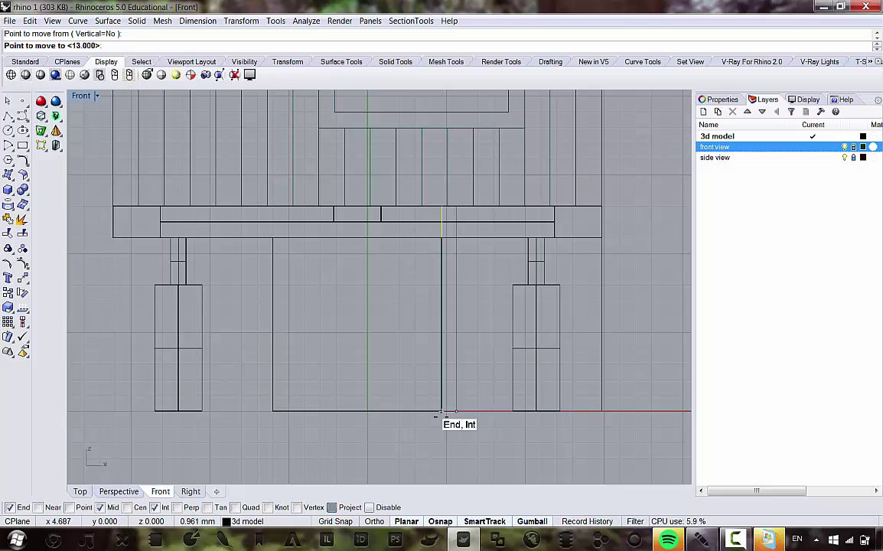
click(441, 412)
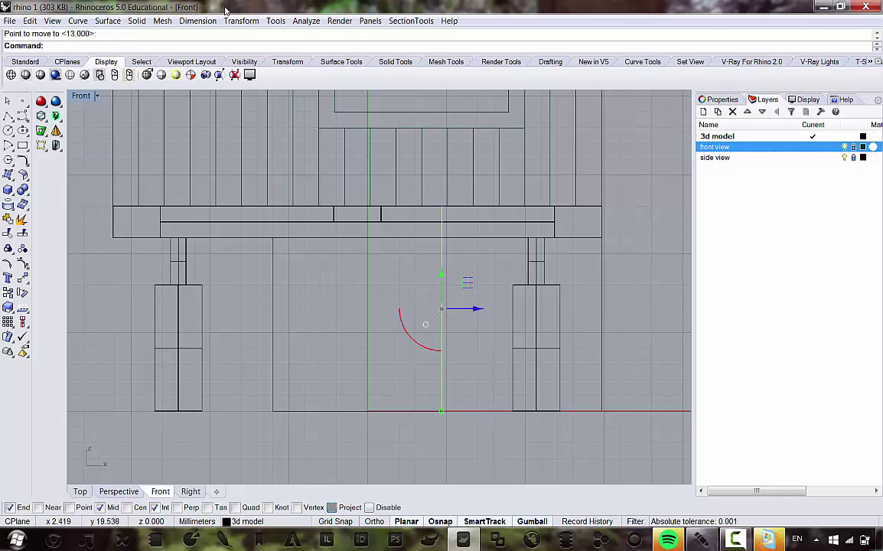
- Extrude the slanted outline straight as a solid to the ramp rectangle's opposite bottom corner and delete the source outline
click(136, 21)
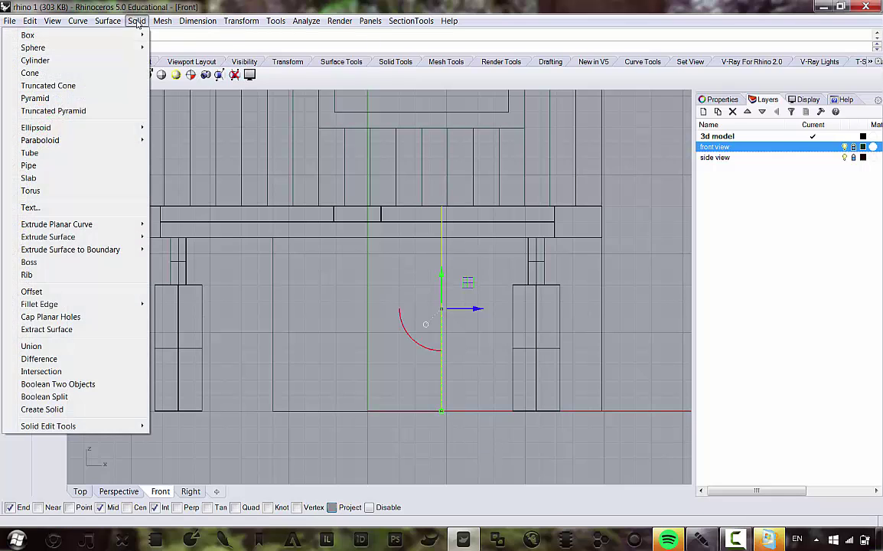
mouse_move(137, 228)
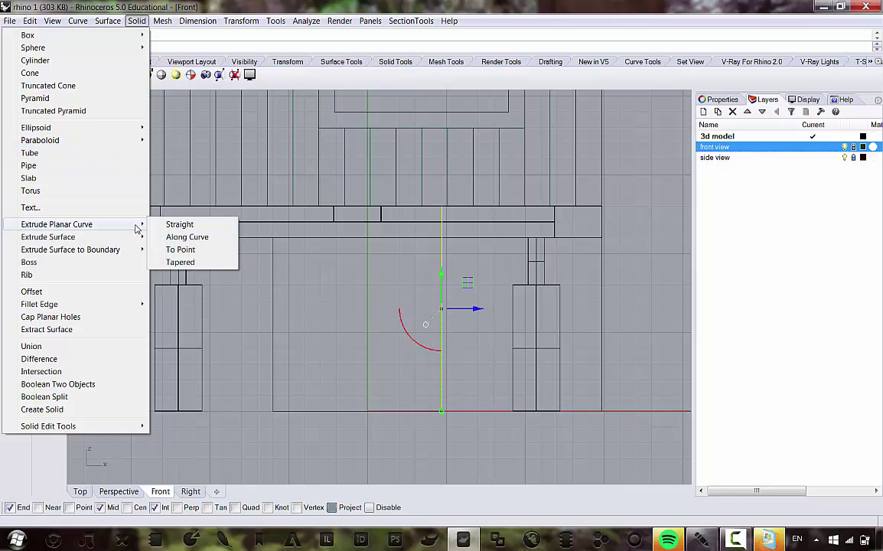
click(181, 224)
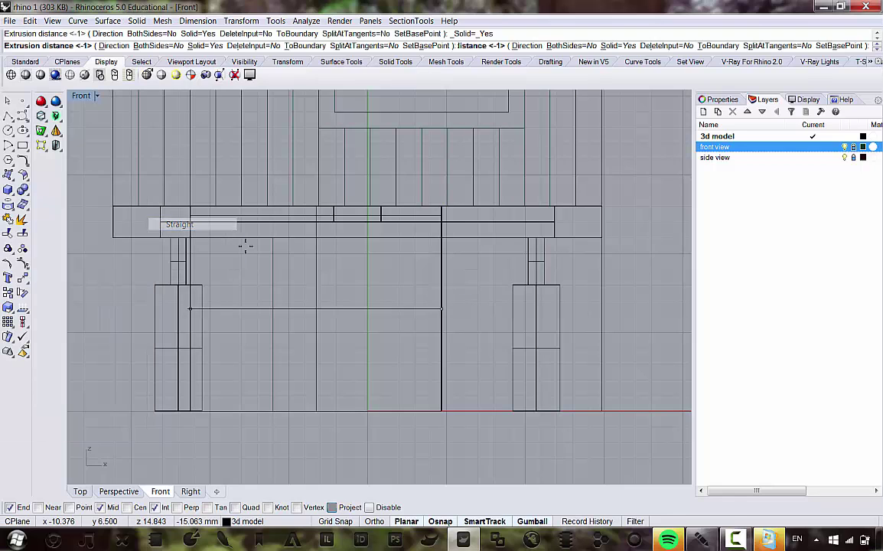
click(274, 410)
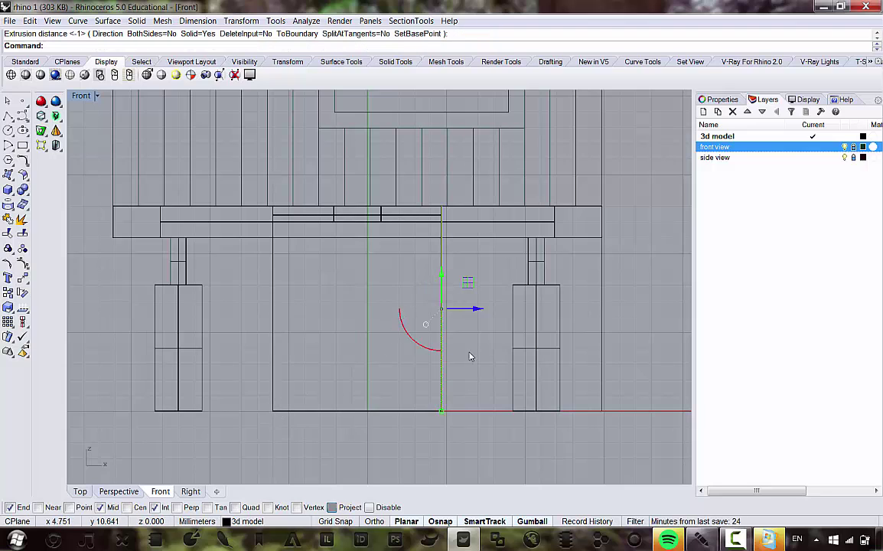
key(Delete)
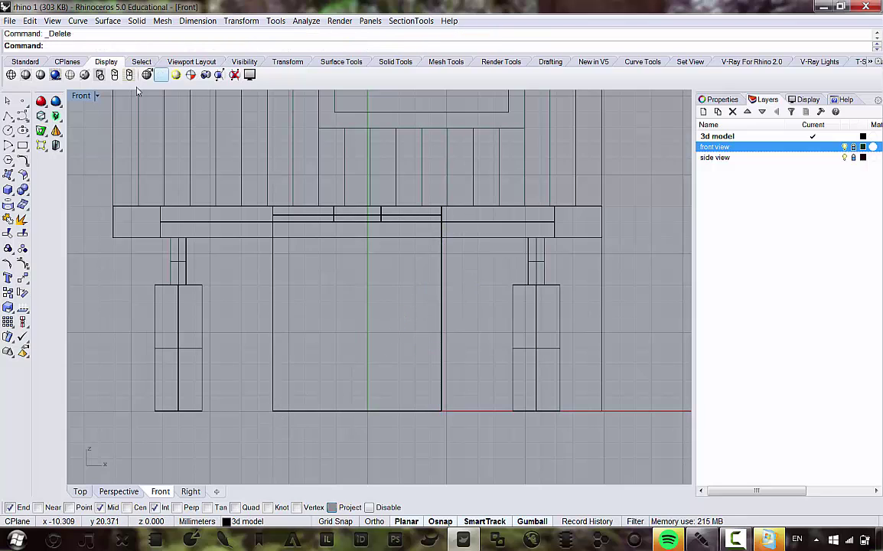
- Examine the extruded ramp in the enlarged perspective view from several angles and distances
double_click(85, 96)
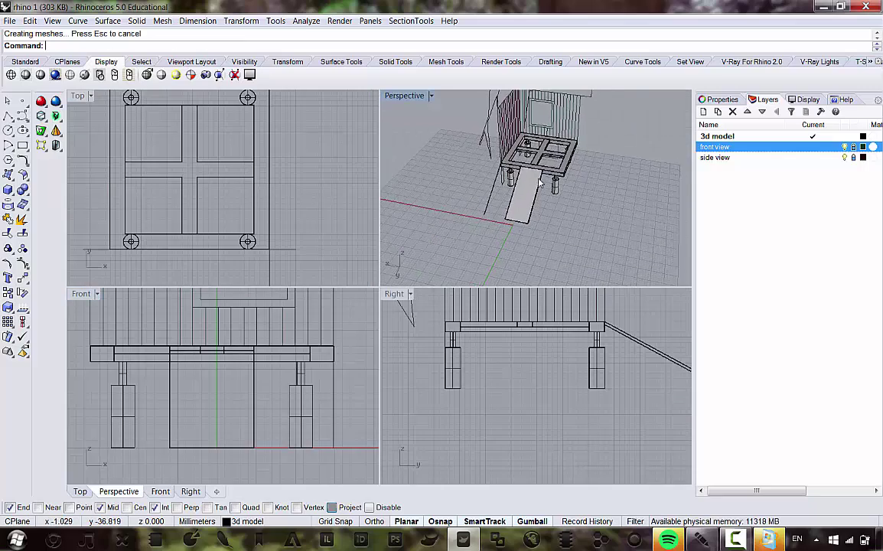
right_drag(442, 153, 498, 147)
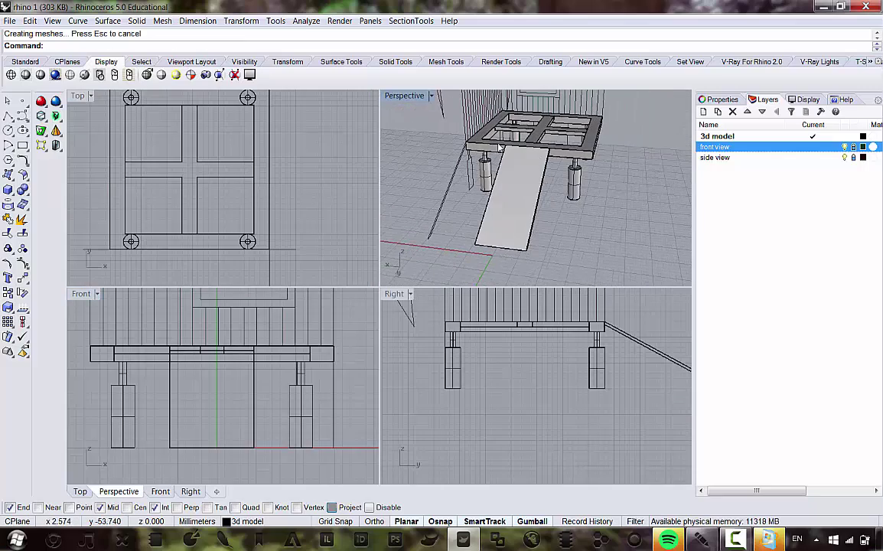
double_click(405, 96)
right_drag(345, 329, 413, 224)
scroll(394, 258, up, 1)
scroll(413, 224, down, 5)
scroll(321, 268, up, 8)
right_drag(321, 269, 490, 283)
scroll(391, 308, down, 5)
scroll(439, 369, up, 6)
- Select the ramp solid, inspect it together with the base frame from above, the side and underneath, and deselect it
click(438, 369)
scroll(438, 370, down, 5)
scroll(390, 269, up, 4)
right_drag(390, 270, 327, 268)
scroll(327, 266, down, 6)
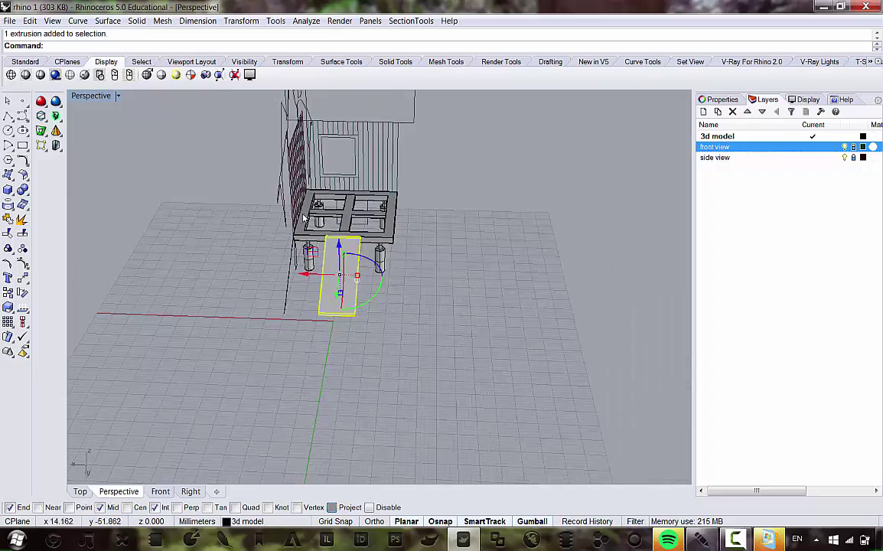
scroll(309, 218, up, 5)
right_drag(395, 279, 384, 297)
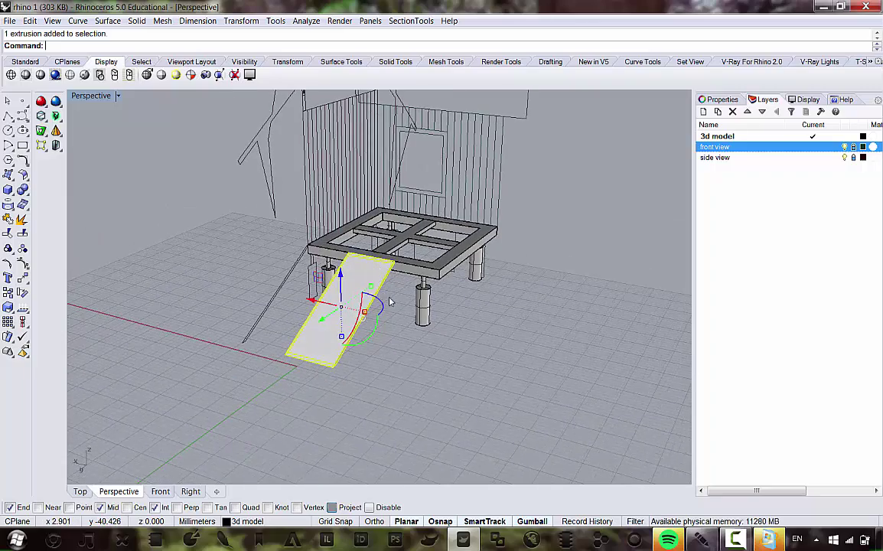
mouse_move(376, 339)
right_down()
mouse_move(360, 309)
mouse_move(348, 337)
mouse_move(361, 336)
right_up()
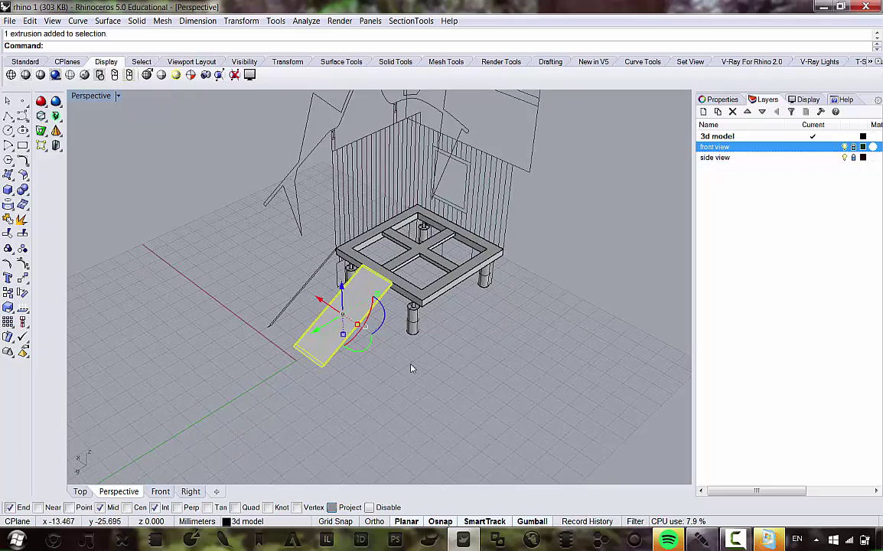
right_drag(411, 368, 404, 354)
scroll(417, 289, up, 4)
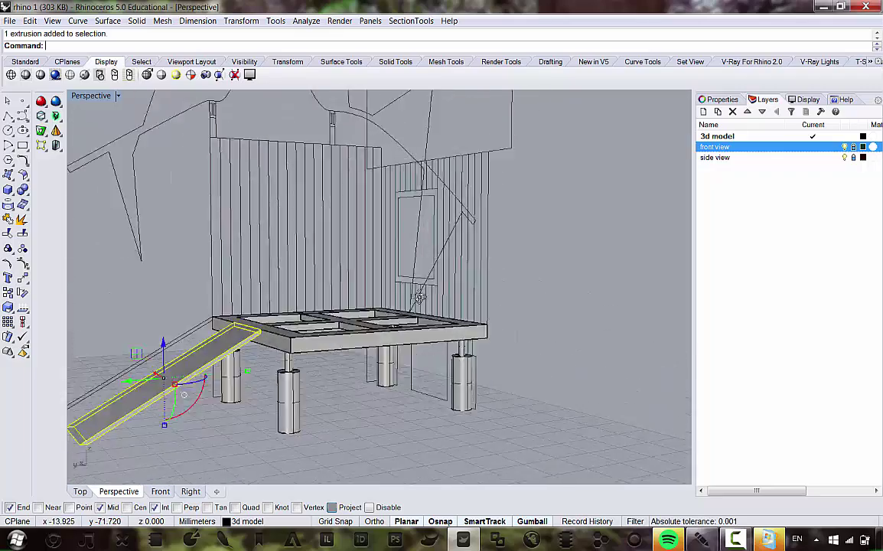
right_drag(419, 297, 360, 237)
scroll(282, 316, up, 8)
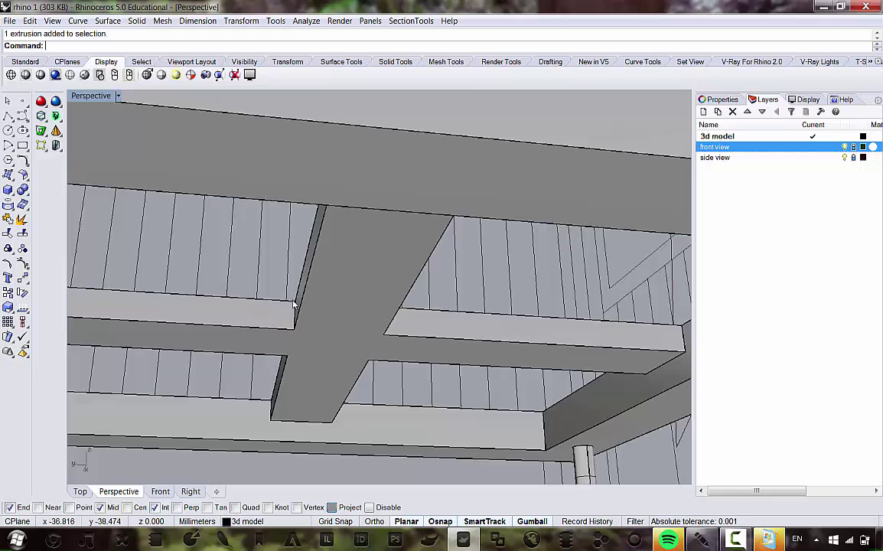
scroll(294, 304, down, 14)
right_drag(295, 304, 249, 352)
scroll(250, 353, up, 6)
right_drag(352, 347, 372, 354)
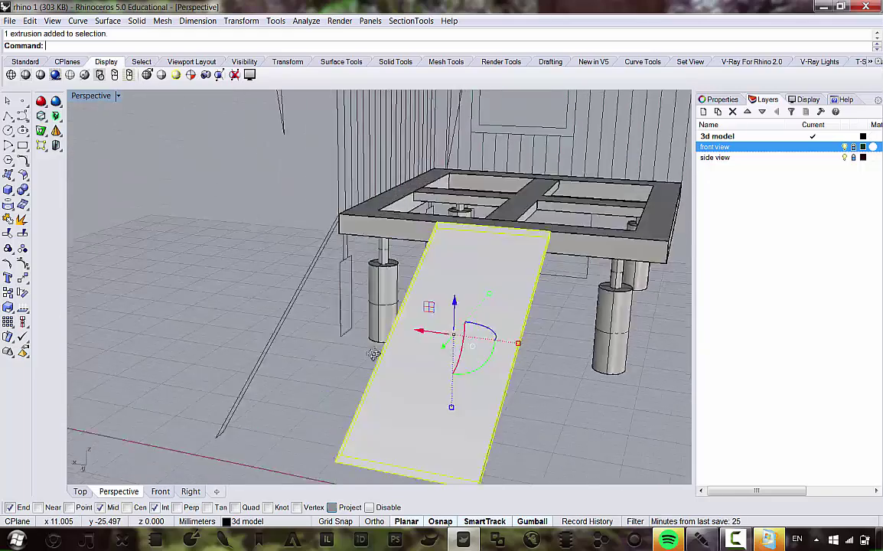
scroll(372, 353, down, 5)
shift+right_drag(491, 325, 385, 269)
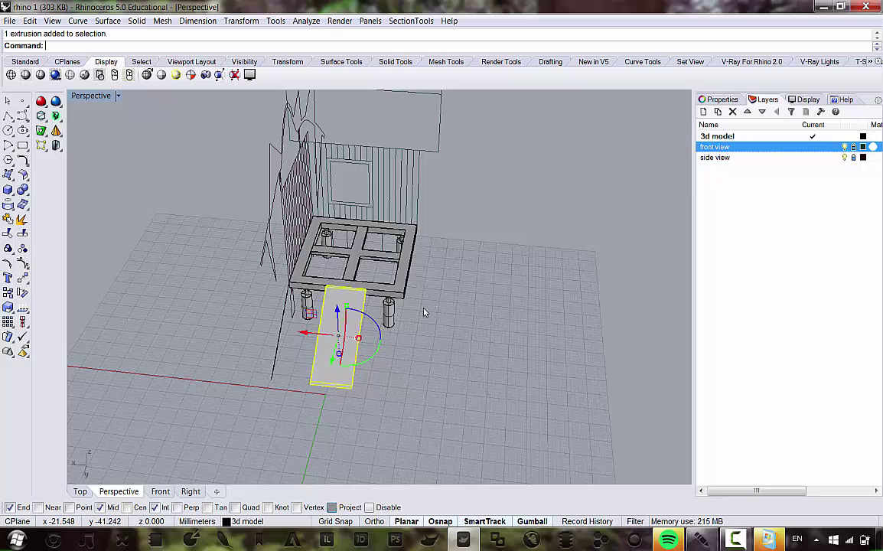
scroll(367, 357, up, 3)
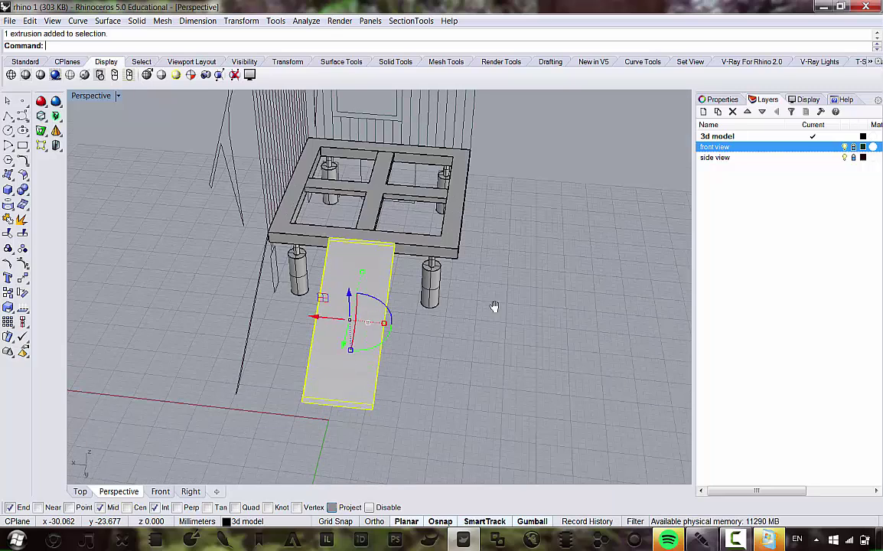
right_drag(494, 306, 355, 292)
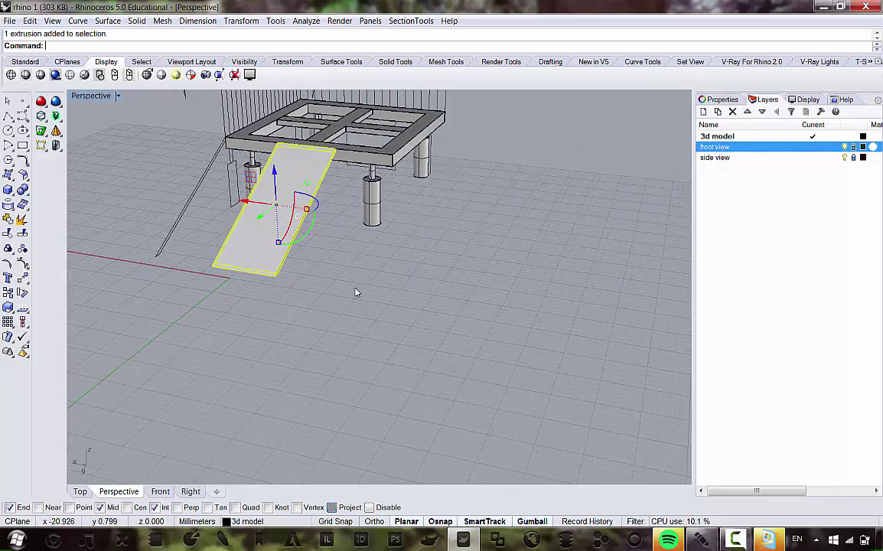
right_drag(272, 191, 286, 211)
click(347, 277)
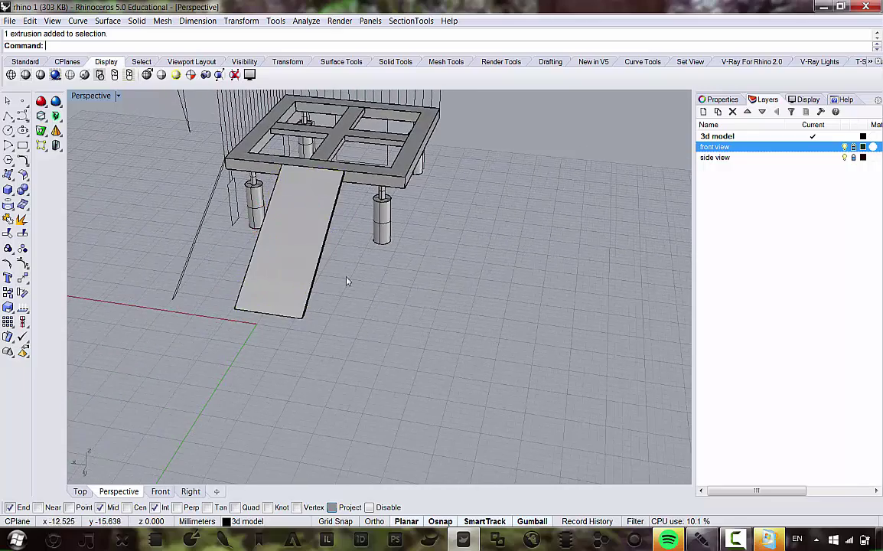
- Start Duplicate Face Border and pick the ramp's top face
scroll(296, 241, up, 3)
right_drag(415, 175, 263, 158)
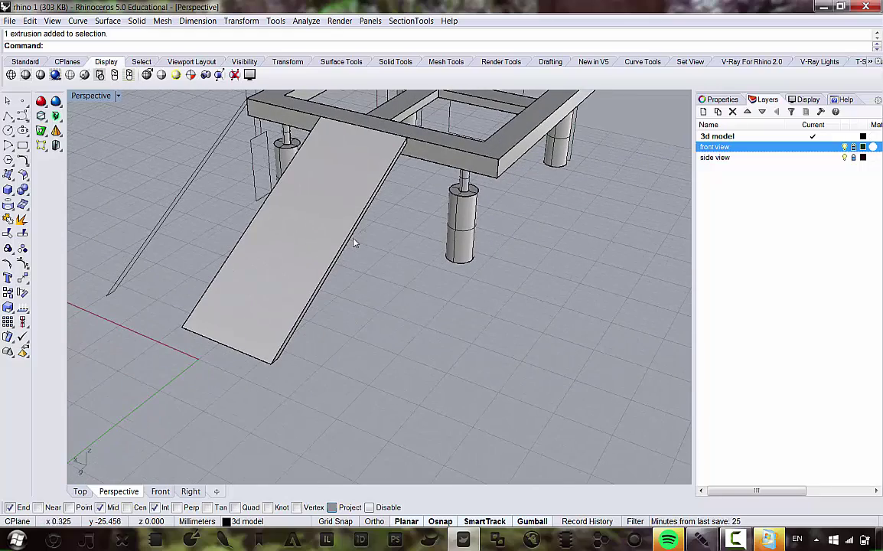
right_drag(354, 243, 282, 331)
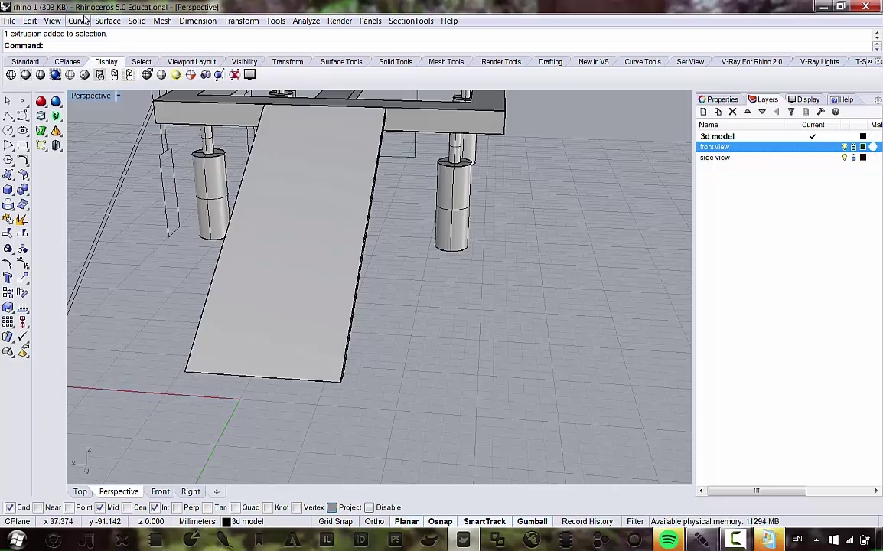
click(85, 19)
mouse_move(120, 383)
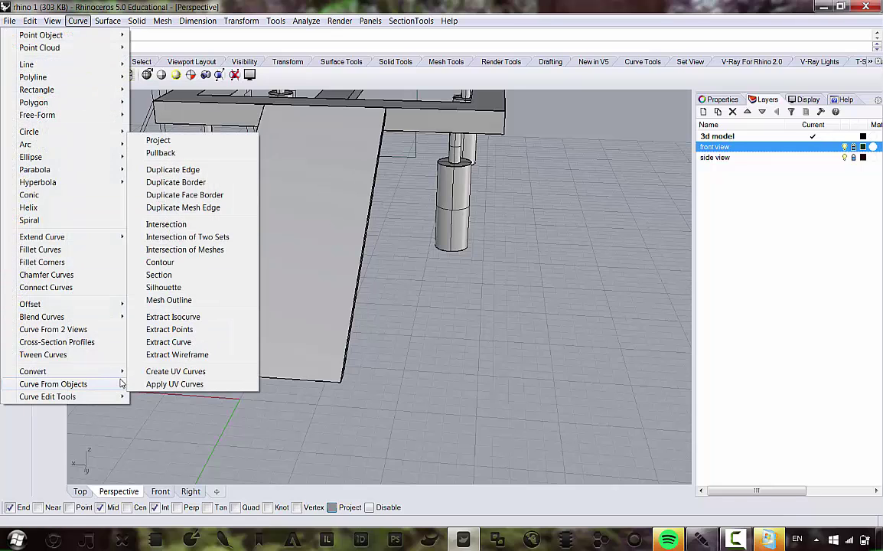
click(206, 198)
scroll(206, 198, down, 6)
scroll(326, 244, up, 4)
right_drag(327, 244, 318, 374)
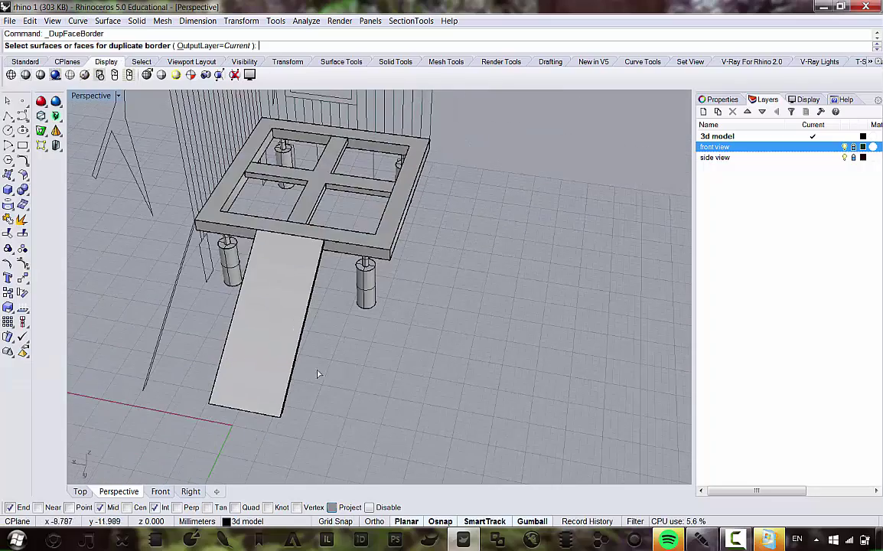
right_drag(348, 319, 309, 207)
scroll(309, 206, up, 3)
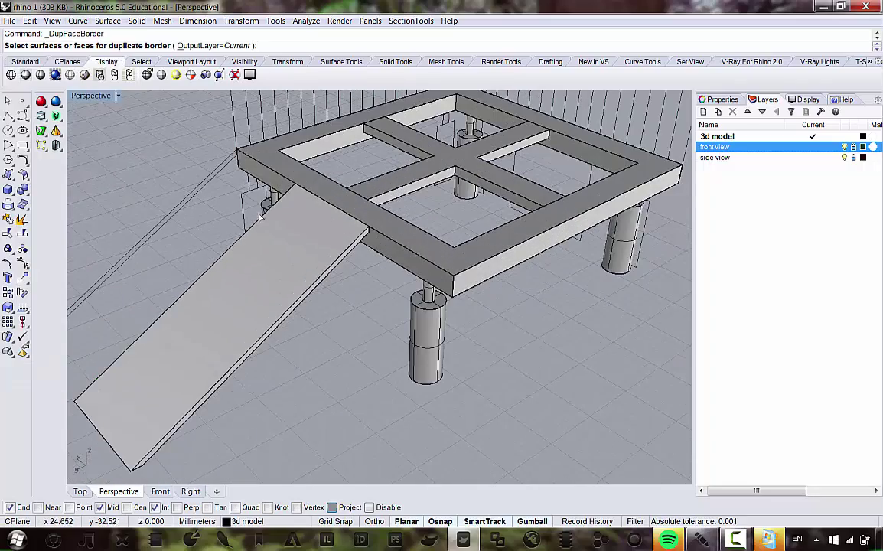
scroll(314, 238, down, 2)
scroll(292, 222, up, 5)
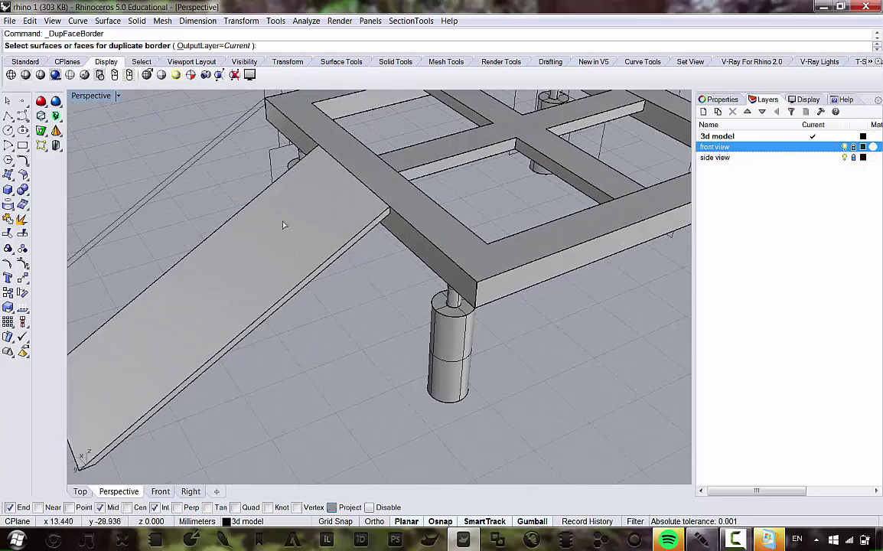
click(313, 239)
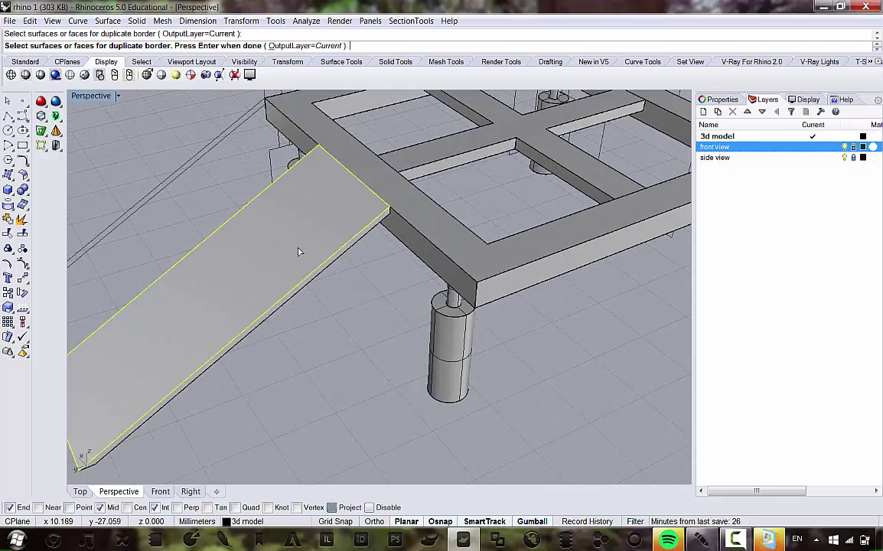
- Add the underside face of the base frame's cross beams and create both face borders
scroll(298, 248, down, 3)
scroll(417, 161, up, 1)
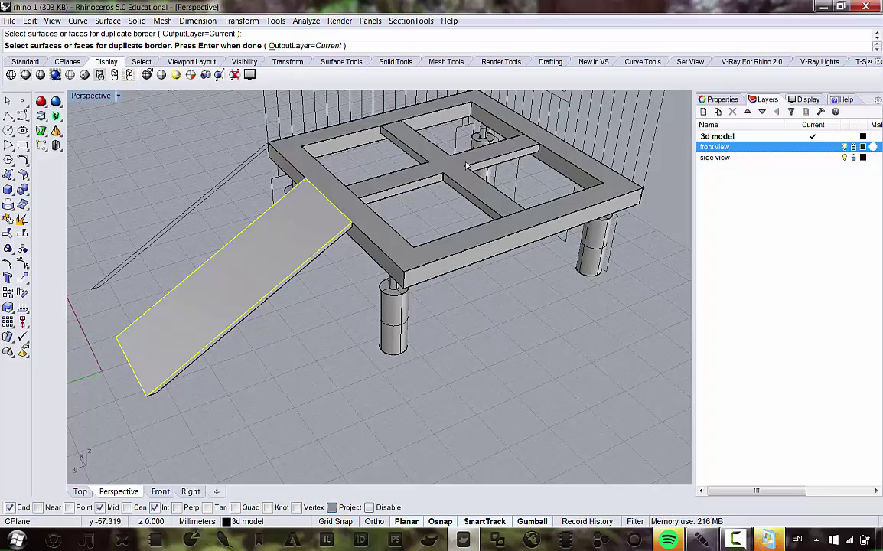
right_drag(403, 134, 498, 283)
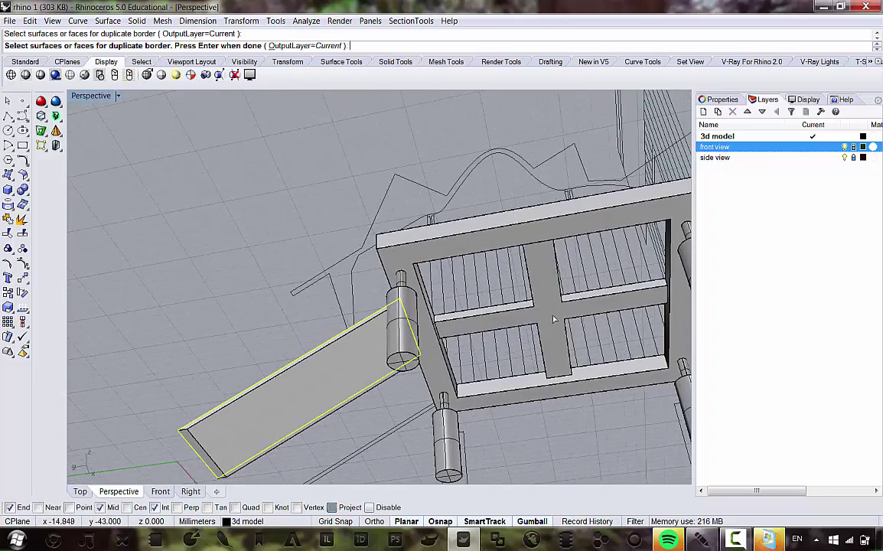
click(551, 317)
right_drag(551, 317, 400, 223)
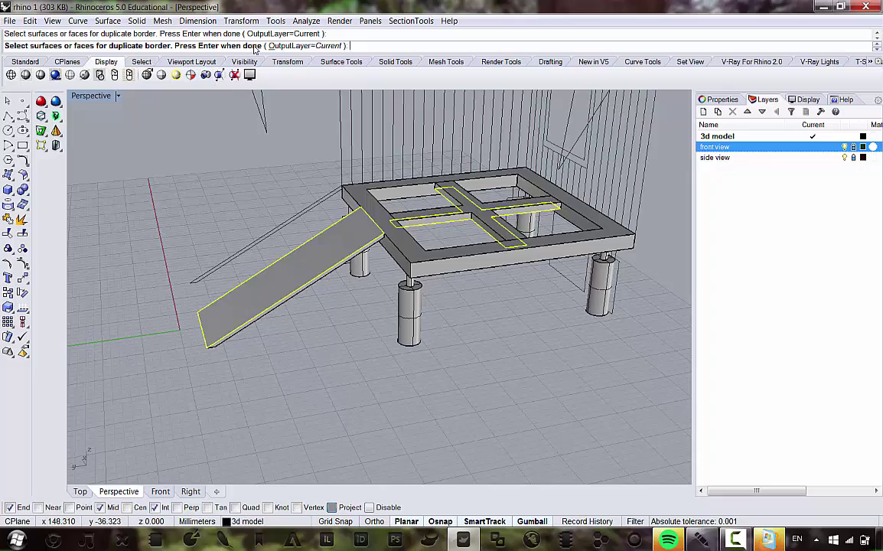
key(Return)
- Inspect the duplicated borders on the ramp and cross beams from below and from the side, and deselect them
right_drag(438, 309, 444, 185)
scroll(495, 307, up, 6)
scroll(495, 307, up, 2)
scroll(495, 307, down, 5)
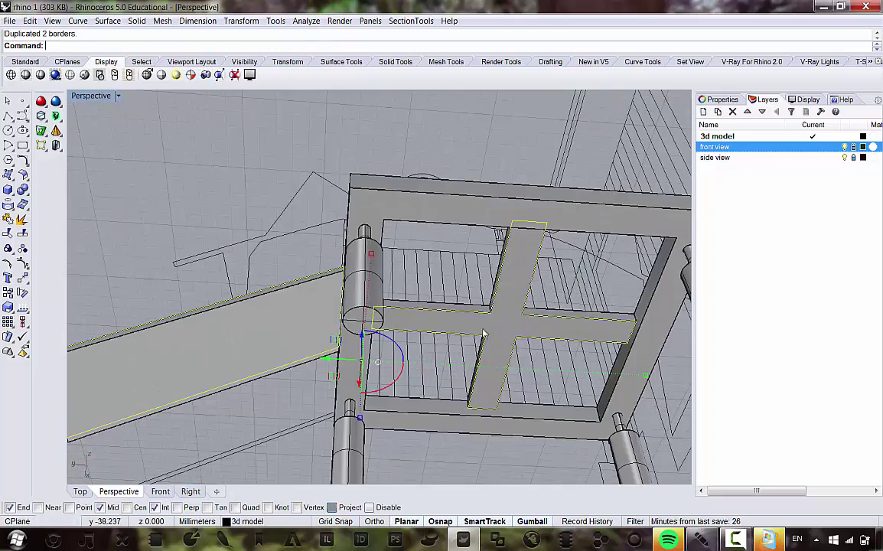
scroll(493, 312, down, 2)
scroll(493, 312, down, 6)
right_drag(493, 312, 455, 386)
scroll(390, 285, up, 6)
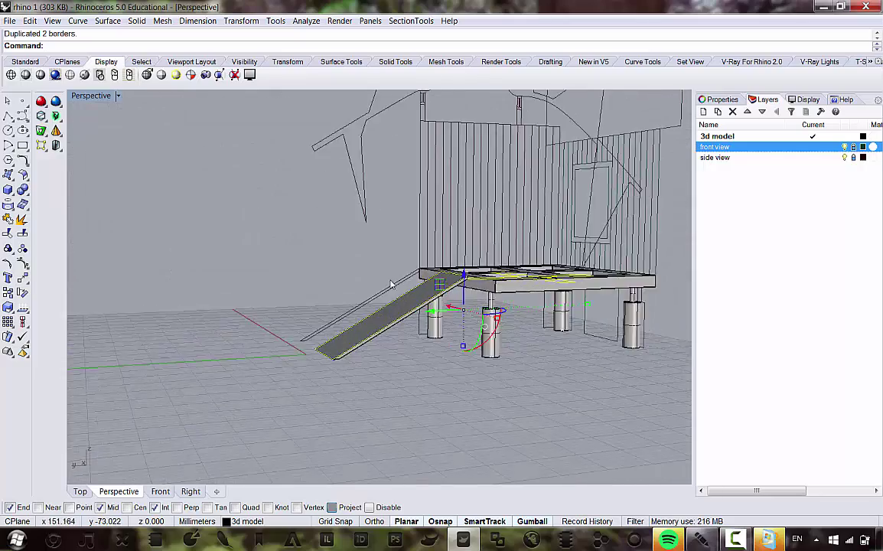
right_drag(390, 285, 459, 340)
click(422, 387)
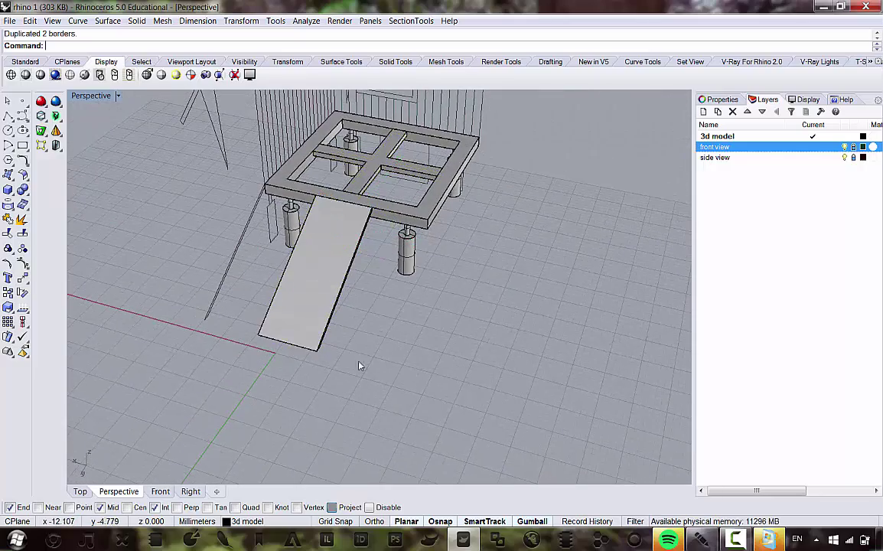
- Pick the duplicated border curve on the ramp, move it sideways along the X axis clear of the ramp, and reselect it
click(342, 296)
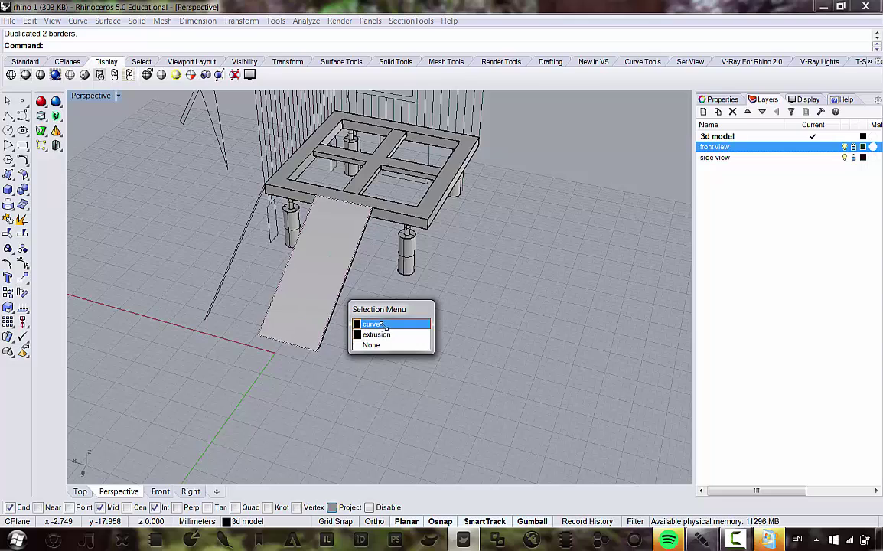
click(348, 303)
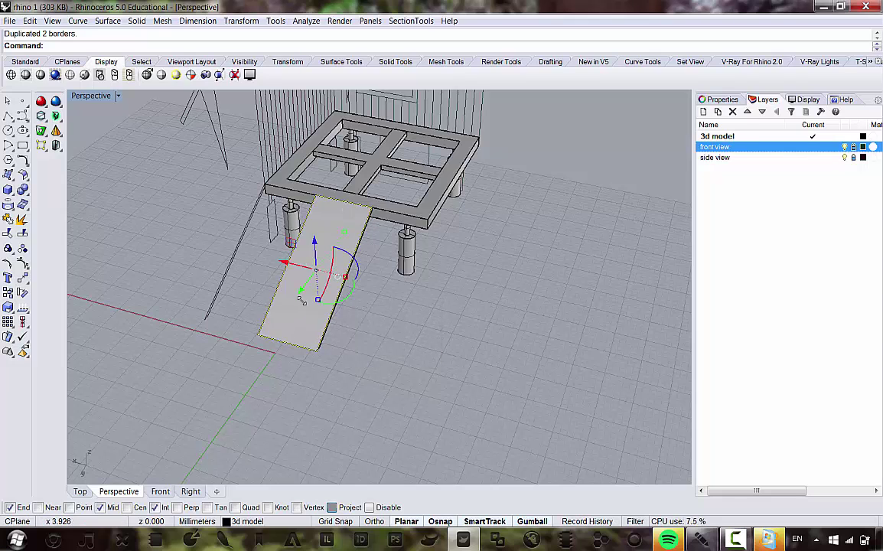
drag(290, 264, 530, 341)
click(628, 371)
right_drag(629, 371, 519, 344)
drag(520, 370, 345, 253)
- Switch to an enlarged Right view that shows the full slope of the moved ramp border
right_drag(346, 253, 135, 94)
double_click(88, 94)
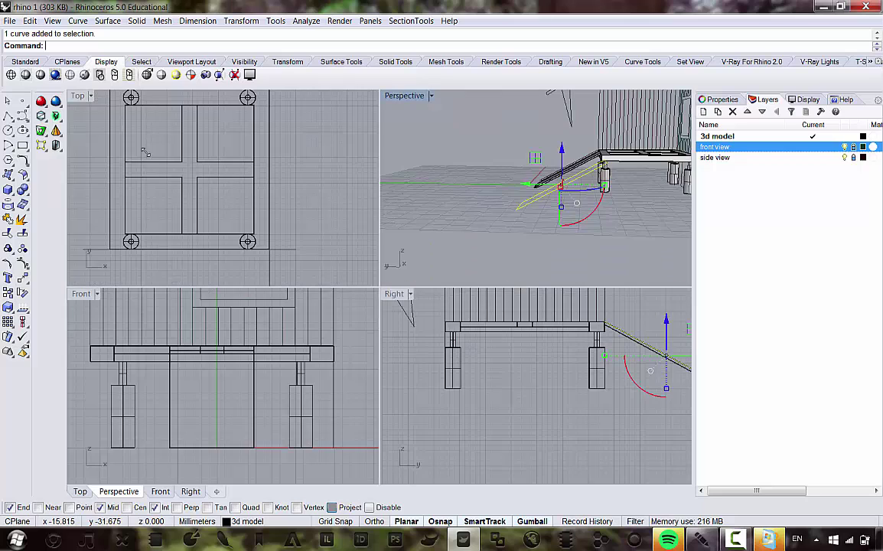
right_drag(572, 406, 507, 388)
scroll(593, 391, up, 6)
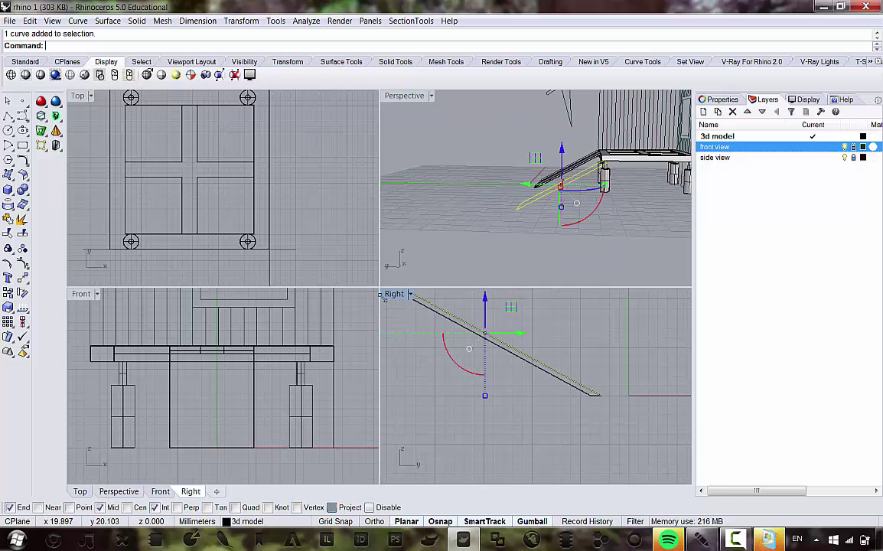
double_click(391, 295)
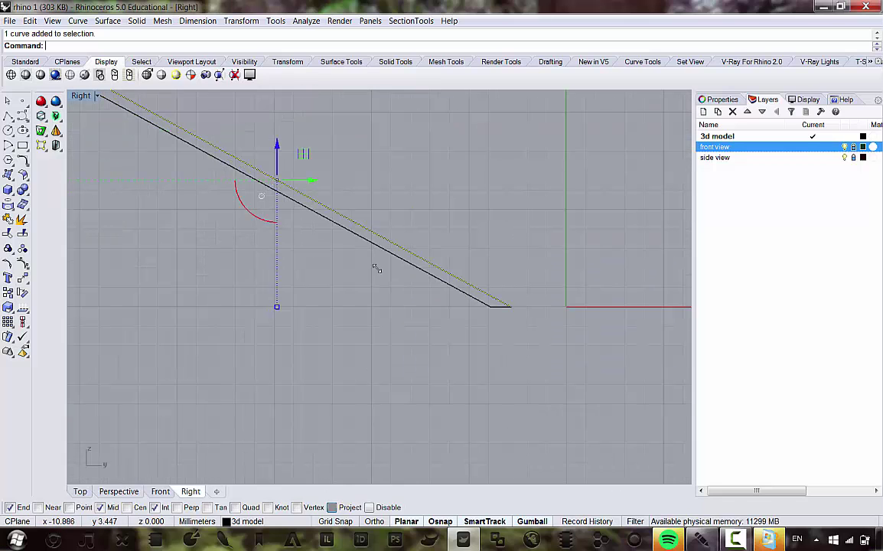
scroll(376, 269, down, 3)
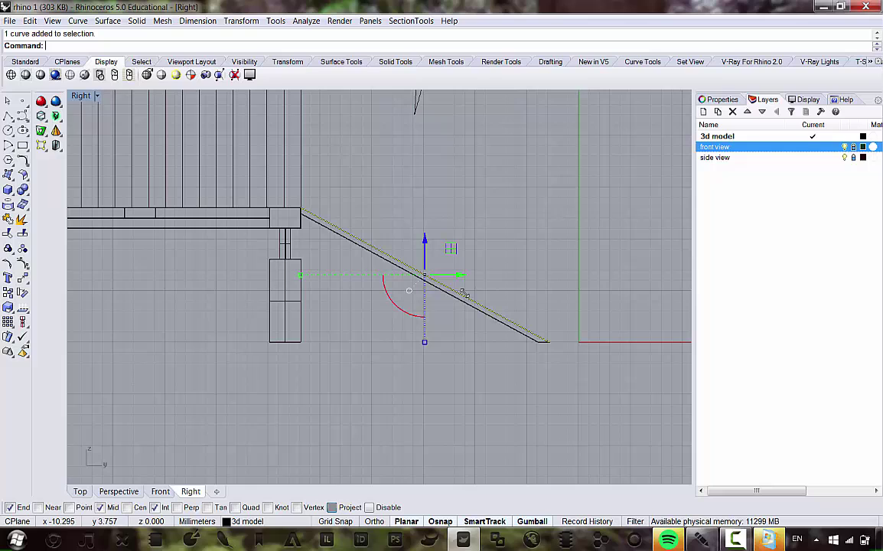
- Try to rotate the moved ramp border about its lower end, using its upper end as the reference
click(241, 21)
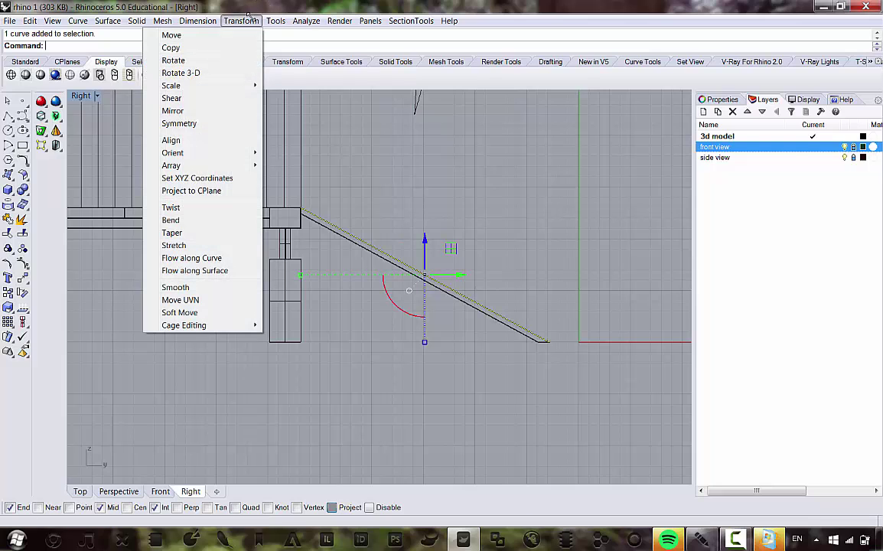
click(203, 61)
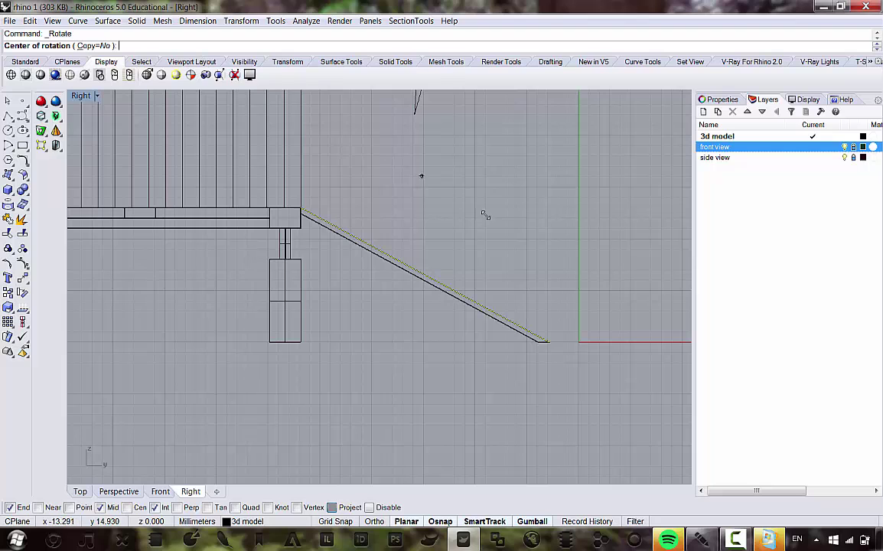
click(548, 342)
scroll(280, 183, up, 5)
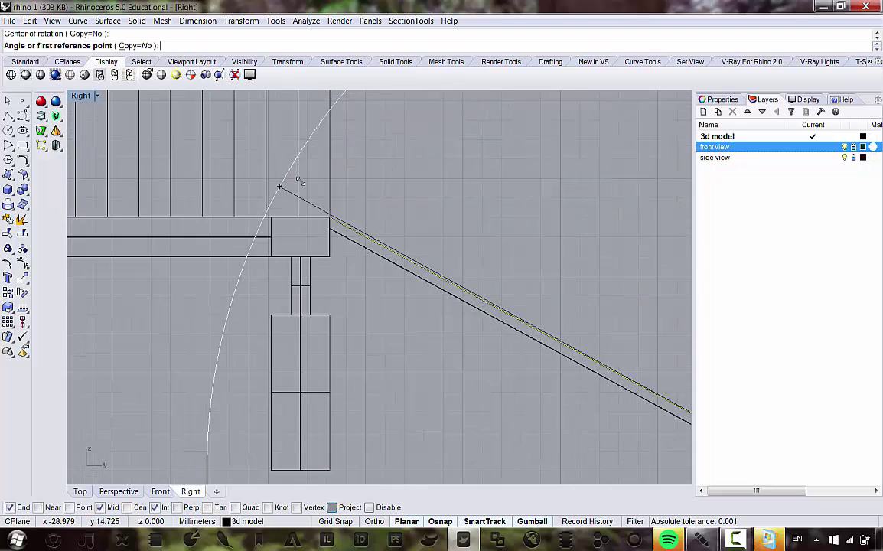
click(350, 248)
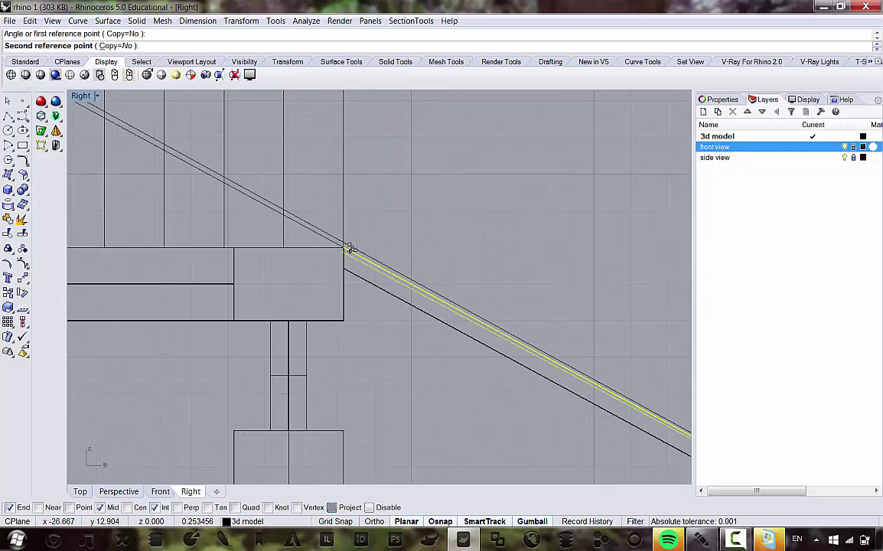
click(349, 248)
scroll(359, 244, down, 5)
- Rotate the moved ramp border about its lower end, from its upper end down to horizontal, so it lies flat on the ground
key(Return)
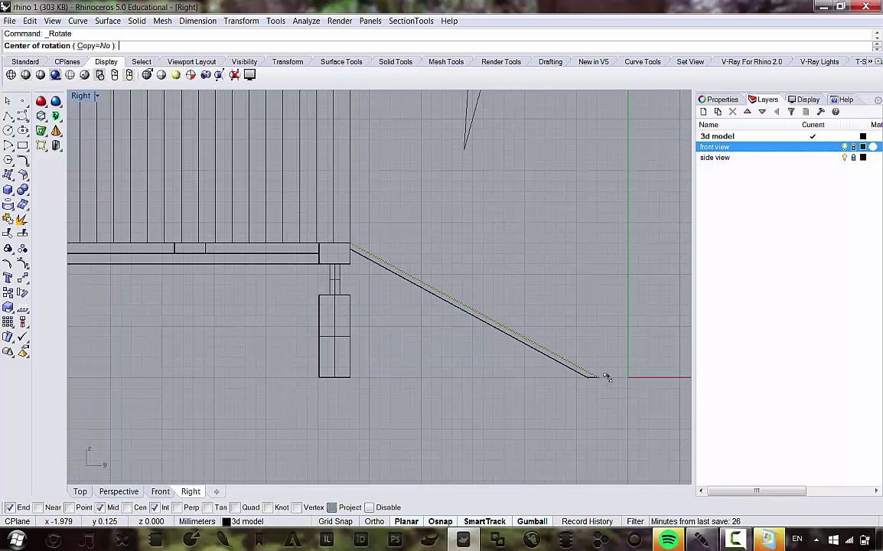
click(598, 376)
scroll(382, 252, up, 3)
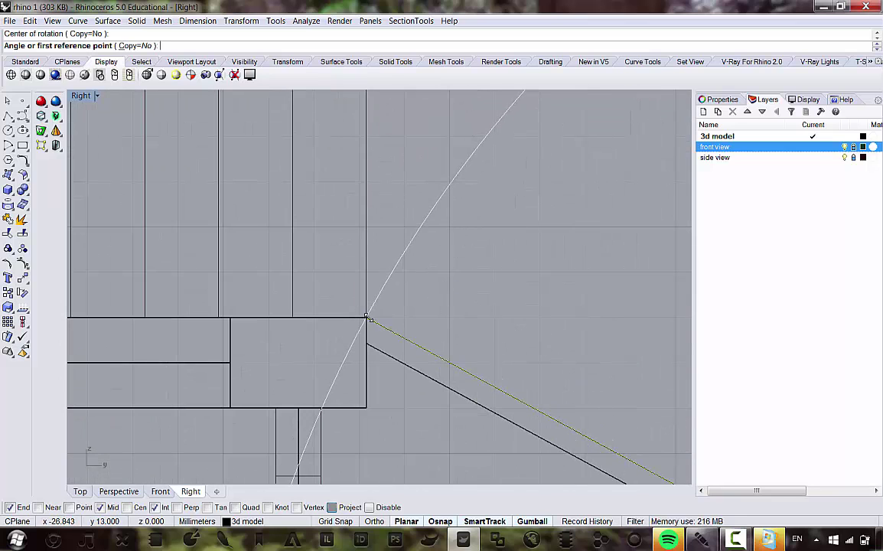
click(369, 319)
scroll(367, 317, down, 3)
shift+click(300, 424)
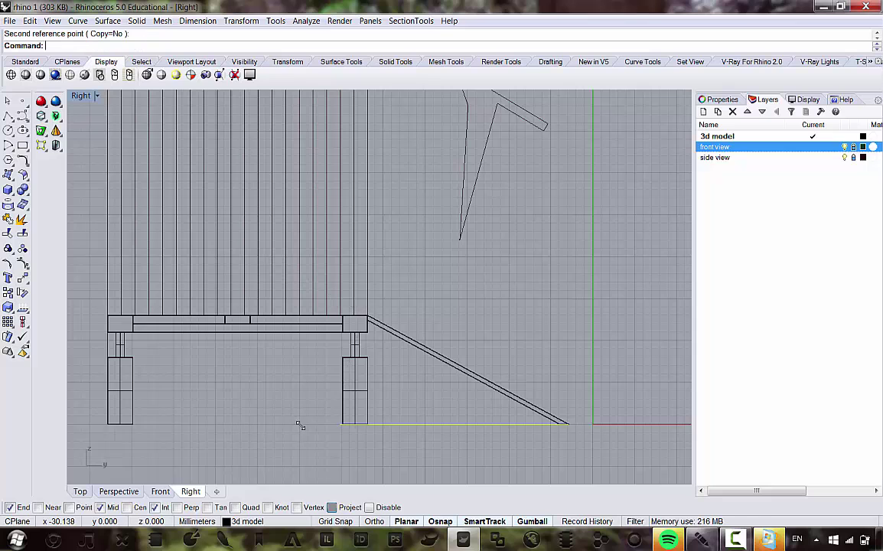
- Switch to an enlarged Top view, frame the flattened border beside the ramp and deselect it
right_drag(545, 385, 420, 350)
double_click(84, 95)
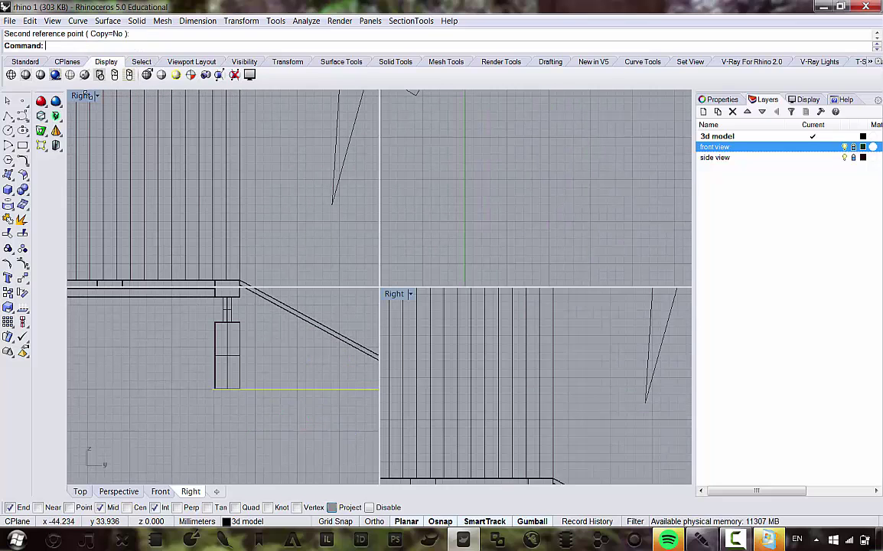
double_click(79, 95)
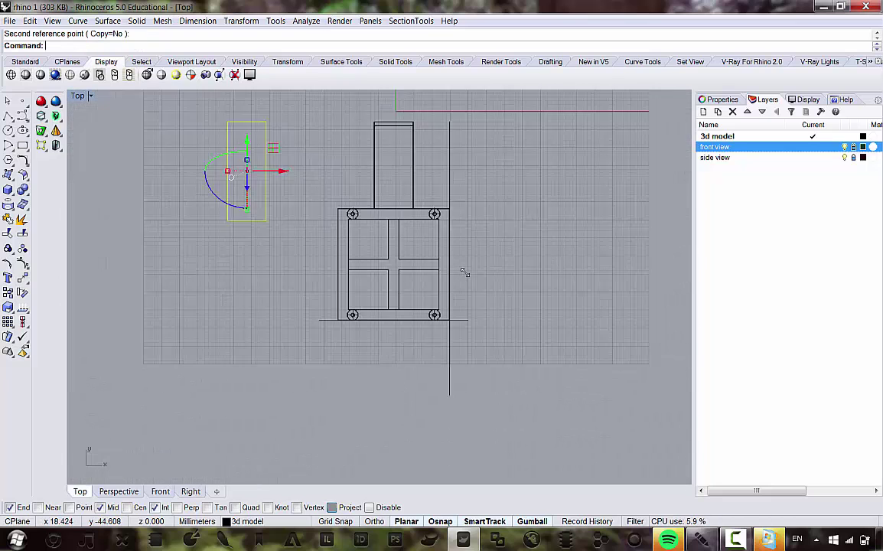
scroll(463, 272, down, 5)
scroll(375, 236, up, 5)
right_drag(374, 236, 421, 253)
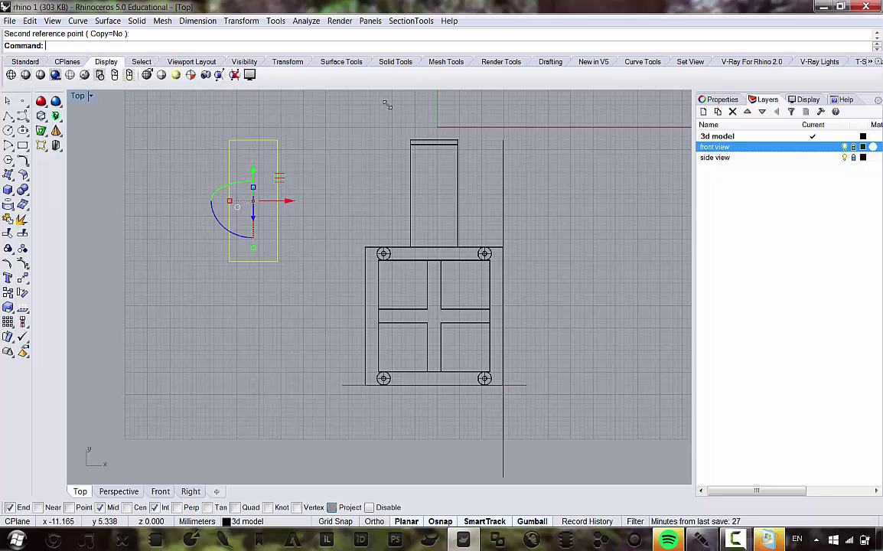
scroll(262, 215, up, 2)
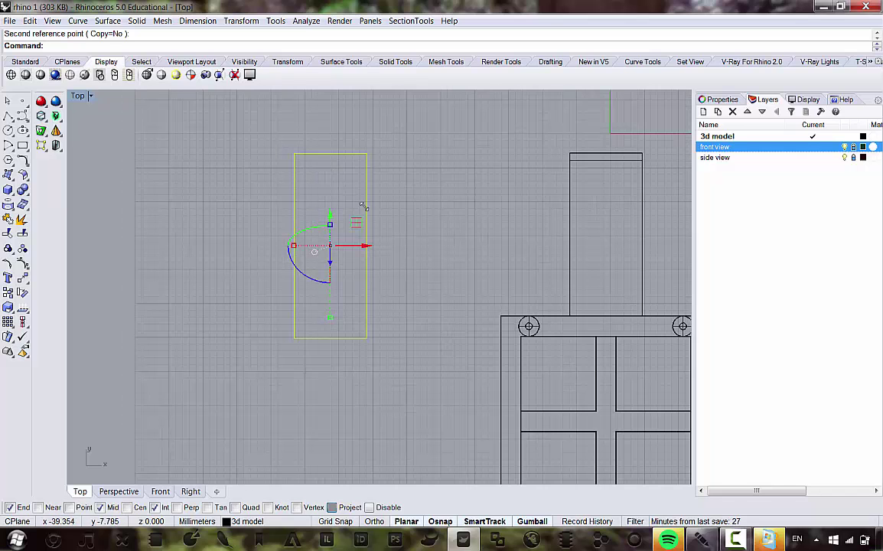
right_drag(328, 173, 295, 138)
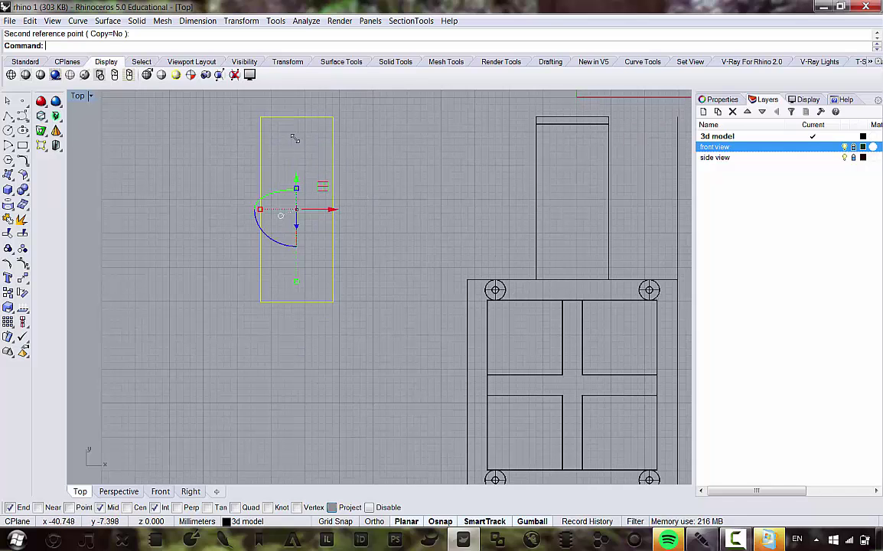
key(Escape)
scroll(277, 119, up, 2)
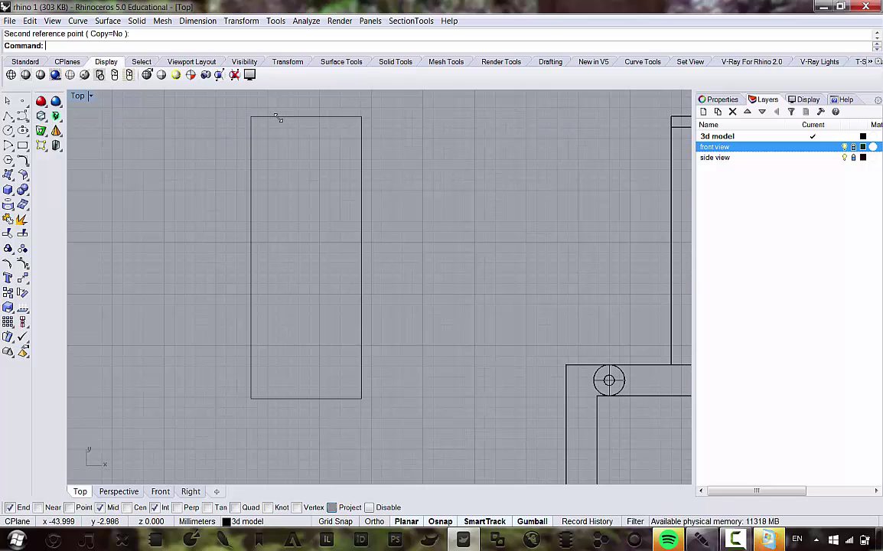
- Start a star polygon at the flattened ramp border and set its number of sides to 13
click(34, 59)
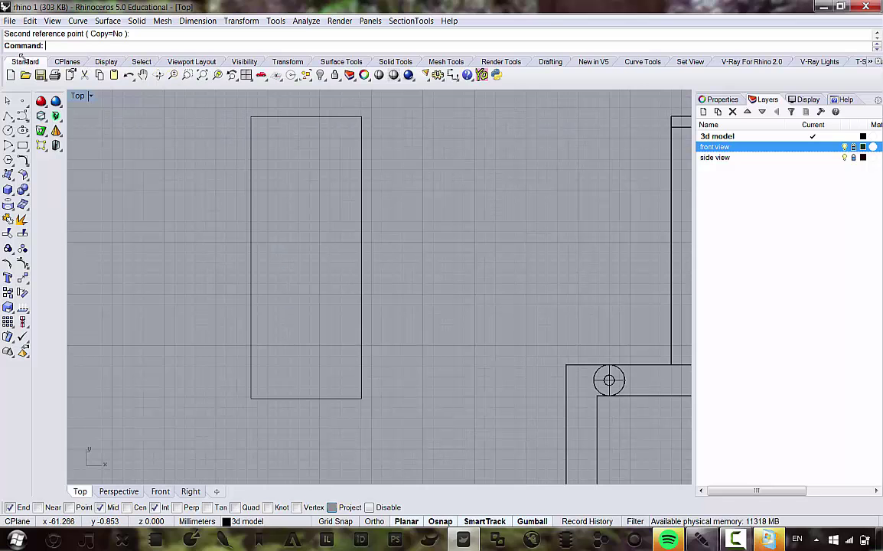
scroll(392, 203, down, 3)
scroll(300, 149, up, 4)
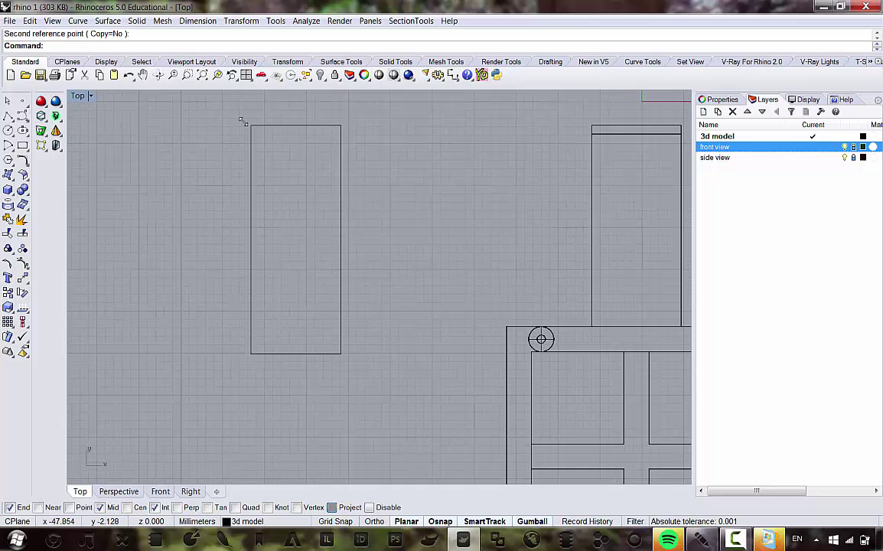
right_drag(492, 260, 469, 246)
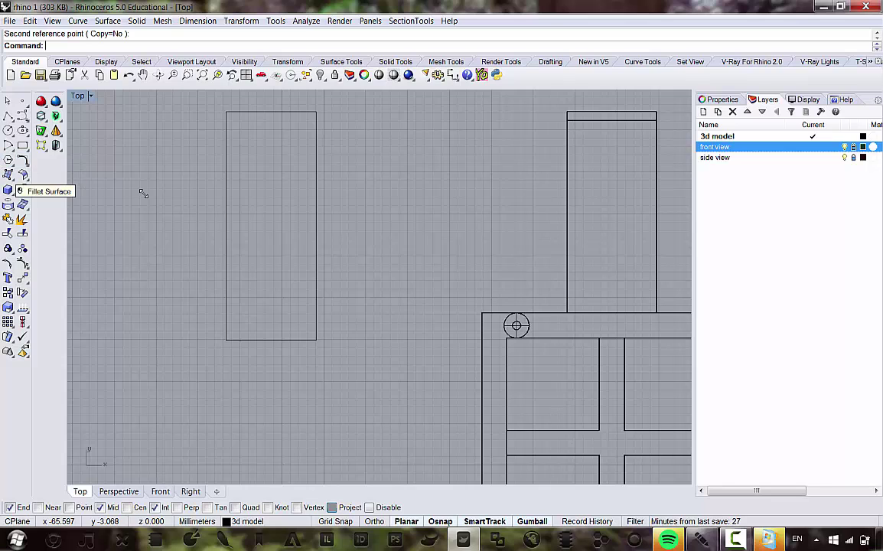
right_drag(167, 205, 208, 228)
click(8, 161)
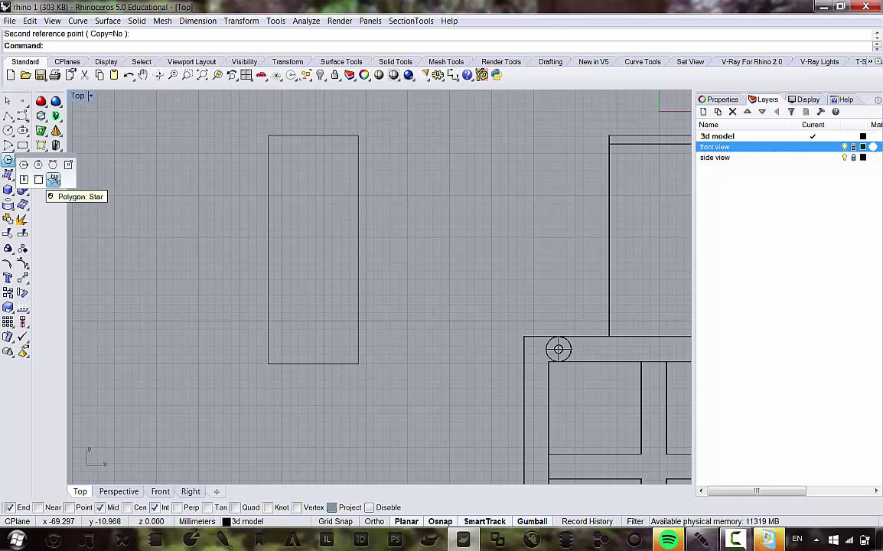
click(53, 179)
scroll(260, 149, up, 5)
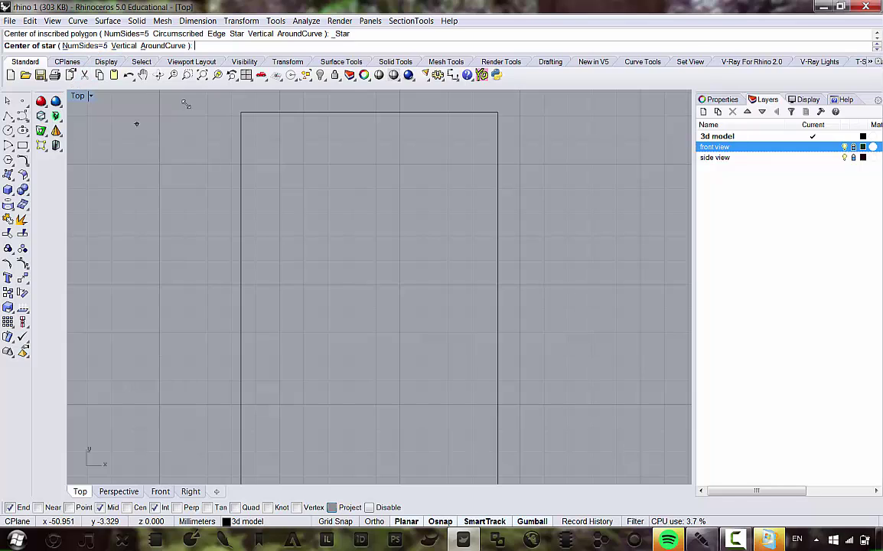
right_drag(332, 183, 315, 206)
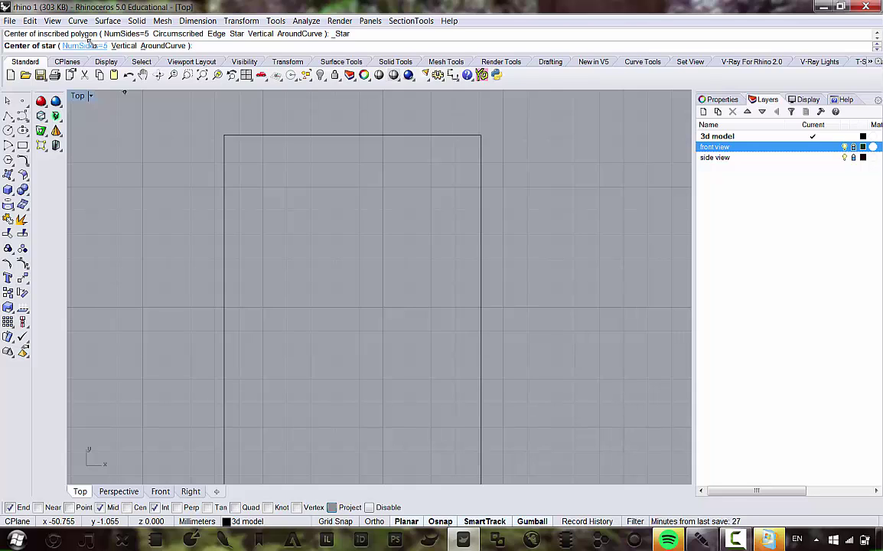
scroll(252, 140, up, 6)
scroll(273, 143, down, 10)
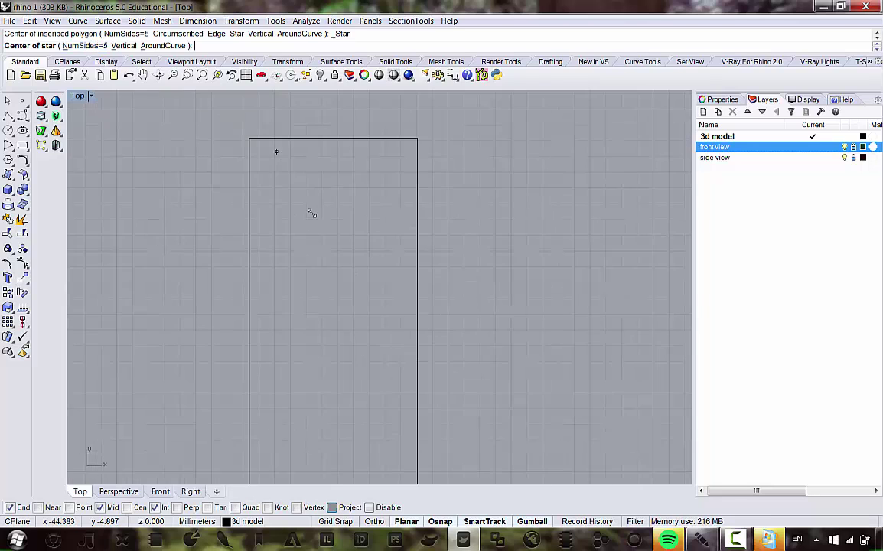
right_drag(311, 213, 290, 199)
scroll(262, 142, up, 4)
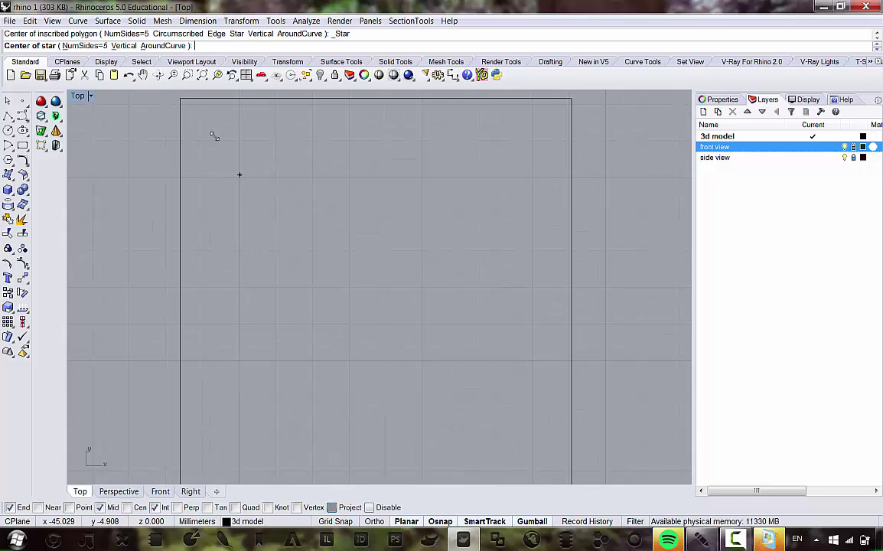
click(80, 45)
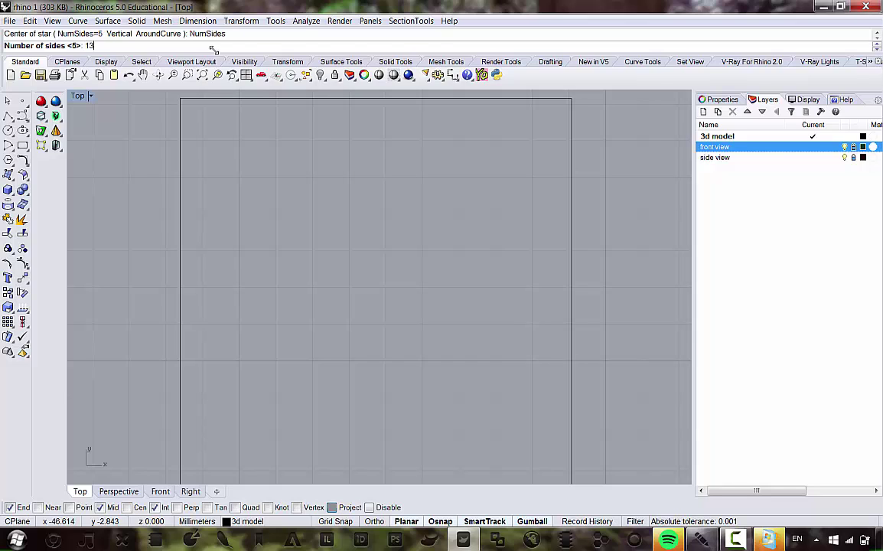
key(Return)
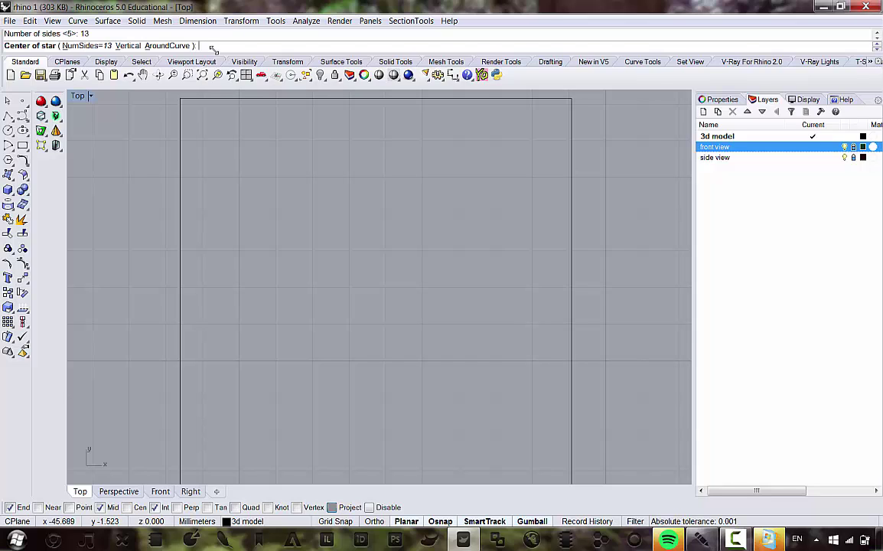
- Draw the 13-pointed star inside the upper-left corner of the flattened border, with an inner radius a little under half the outer one
click(240, 176)
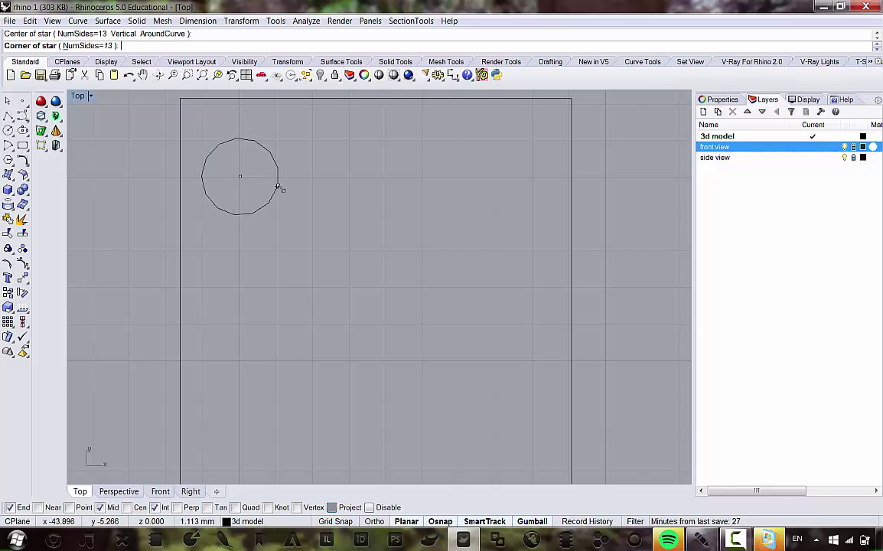
scroll(264, 173, up, 1)
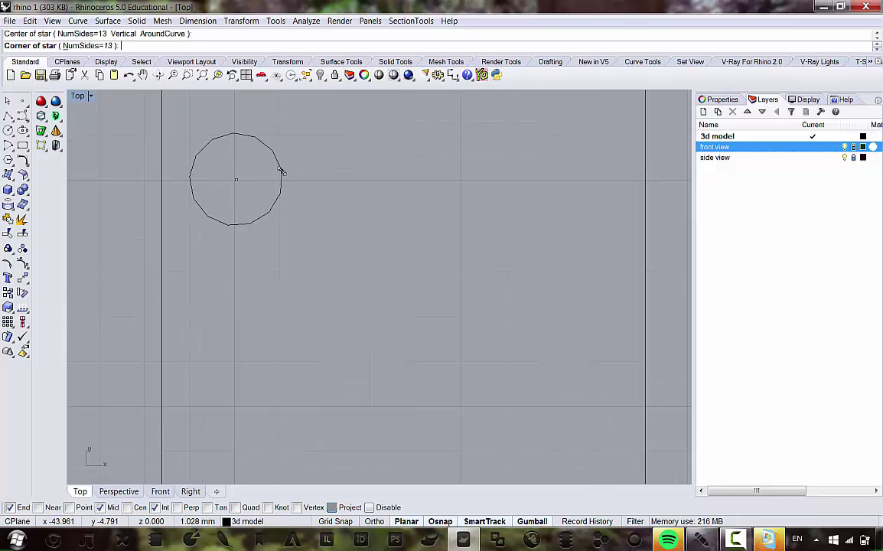
click(289, 179)
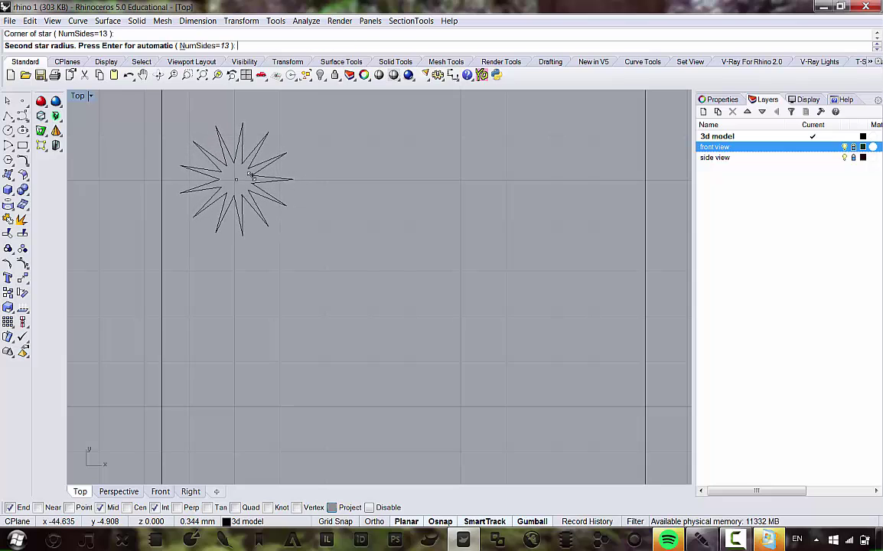
scroll(245, 170, up, 1)
right_drag(258, 177, 307, 207)
scroll(306, 205, up, 4)
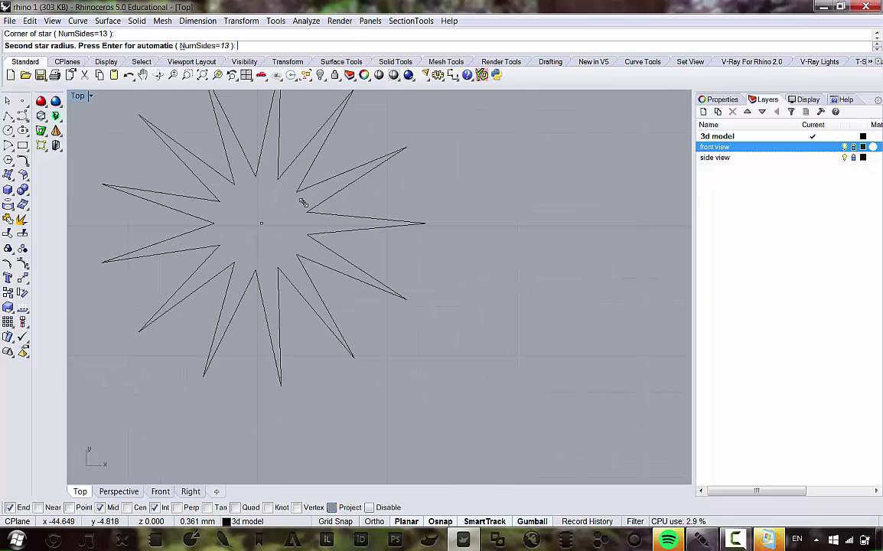
scroll(301, 201, down, 4)
scroll(300, 204, up, 2)
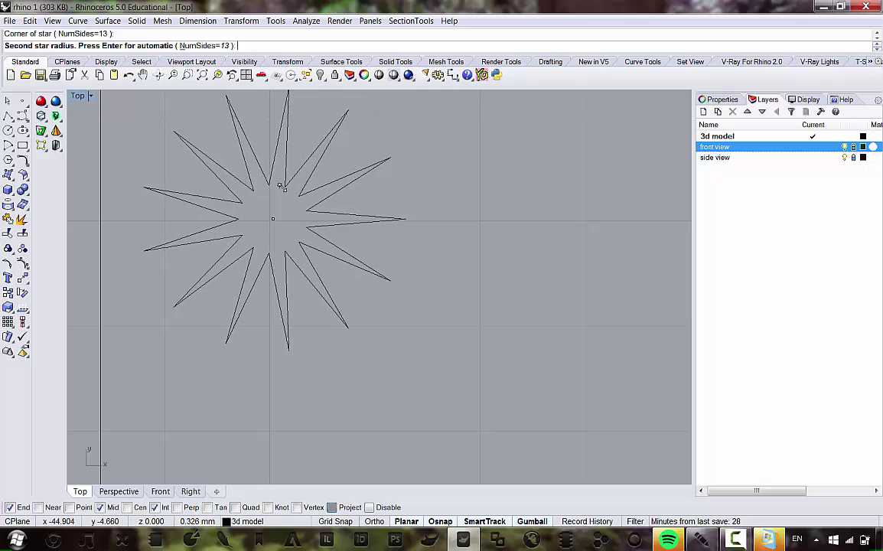
click(296, 167)
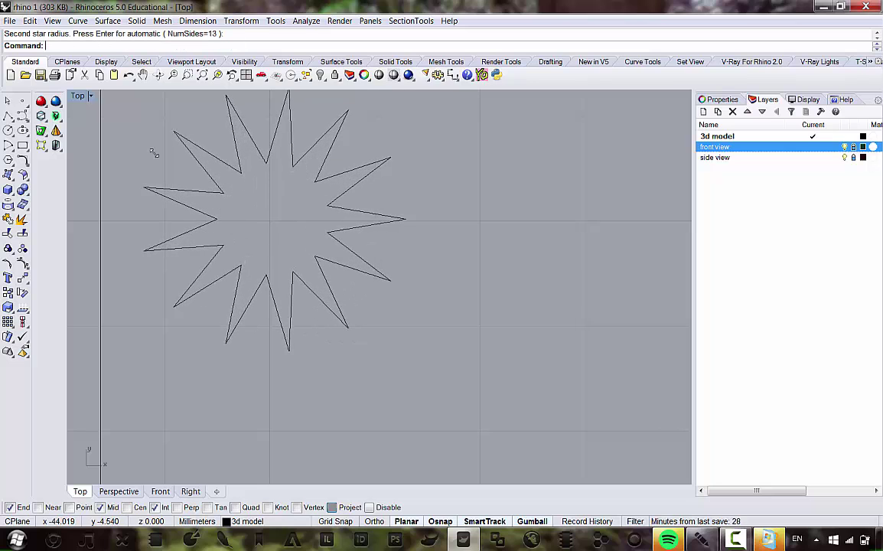
- Select the star and nudge it slightly along X, away from the border's left edge
scroll(291, 174, down, 5)
scroll(281, 161, up, 3)
click(260, 173)
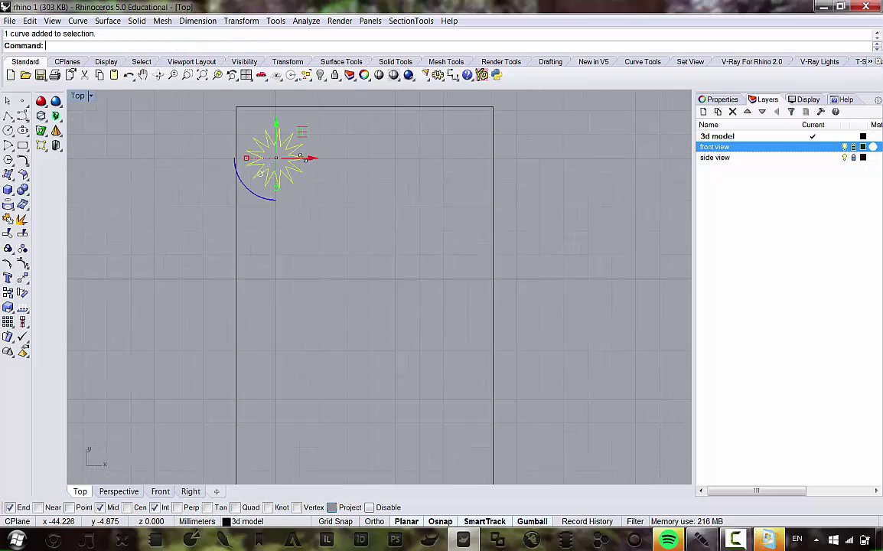
click(329, 221)
scroll(329, 222, down, 4)
right_drag(337, 237, 256, 249)
drag(276, 165, 229, 117)
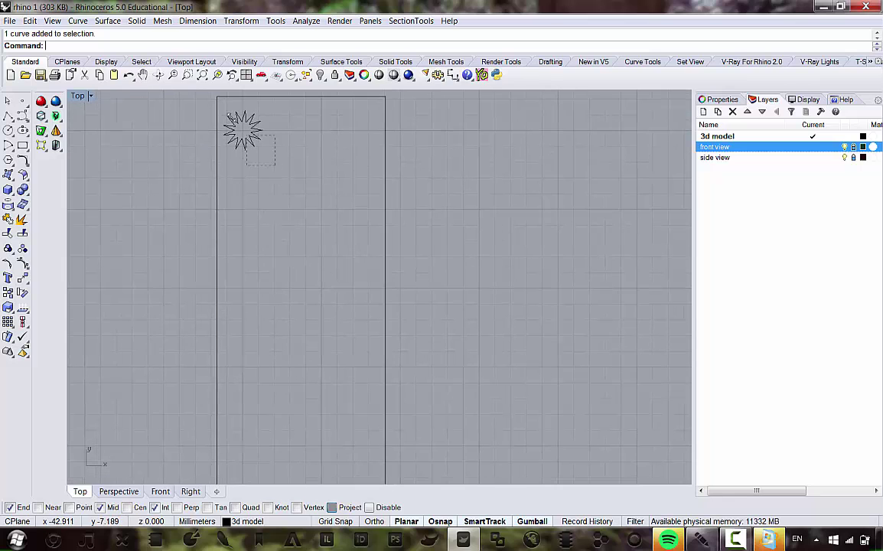
scroll(314, 199, down, 3)
scroll(335, 223, up, 3)
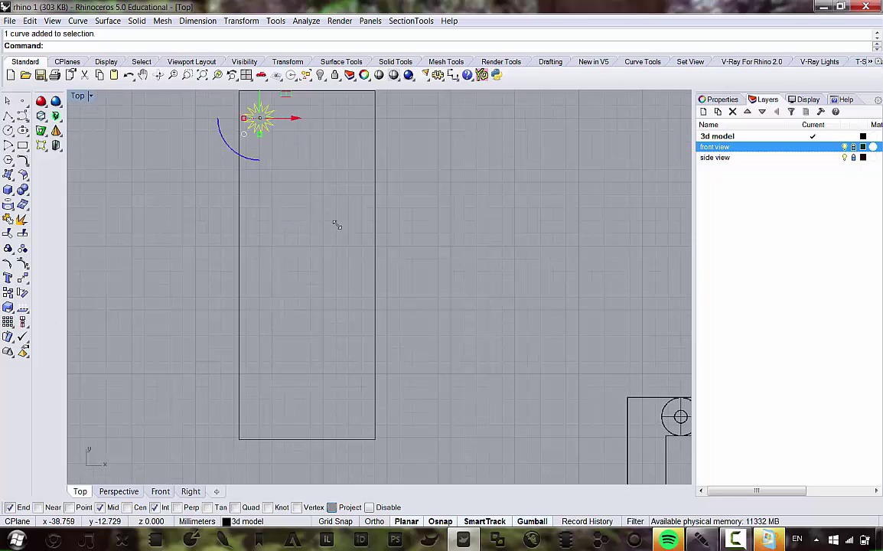
mouse_move(331, 204)
right_down()
mouse_move(323, 226)
mouse_move(338, 200)
right_up()
scroll(327, 230, down, 2)
scroll(288, 133, up, 4)
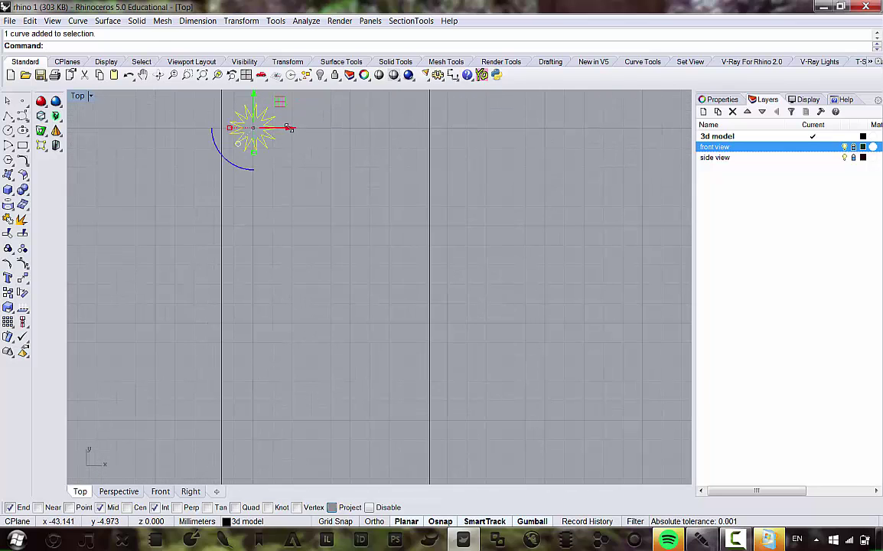
drag(291, 126, 291, 125)
scroll(290, 126, down, 2)
right_drag(325, 216, 294, 196)
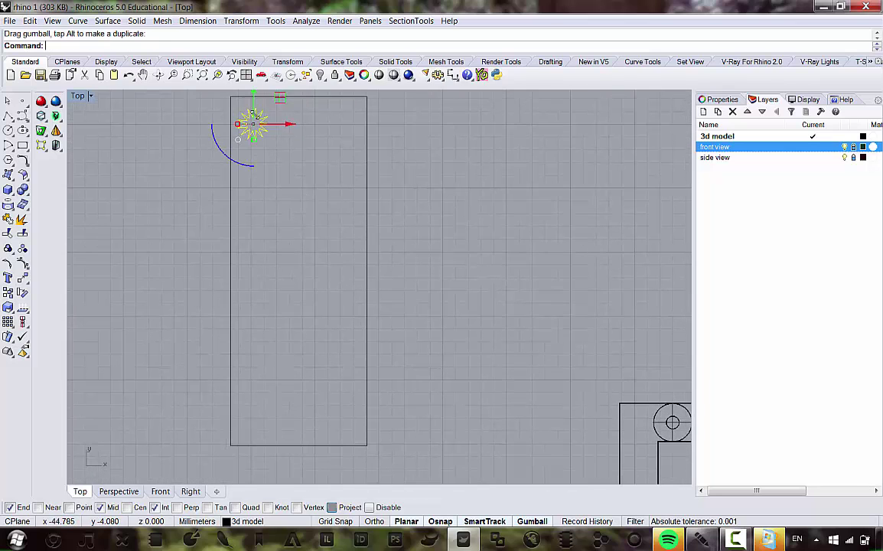